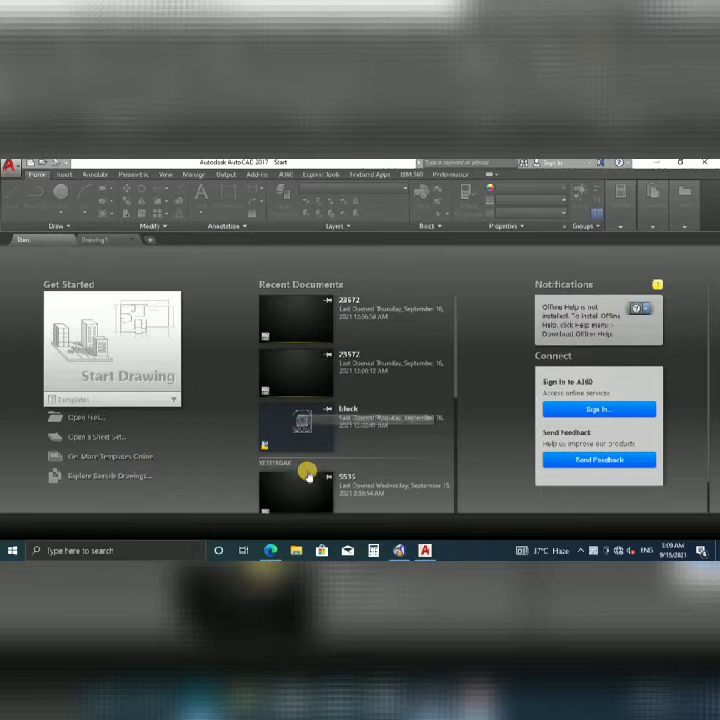
Start a new drawing with the application menu's New command.
scroll(414, 421, down, 1)
scroll(414, 421, down, 5)
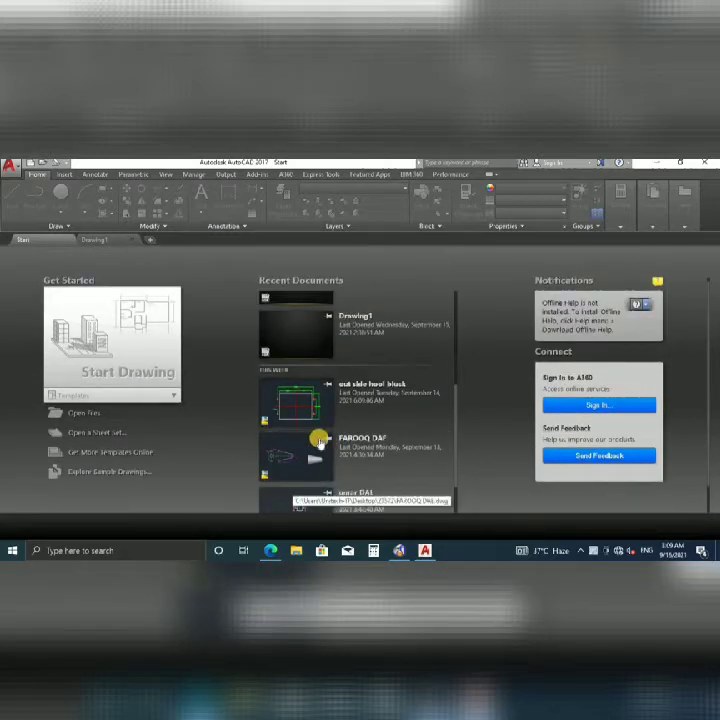
scroll(316, 440, down, 3)
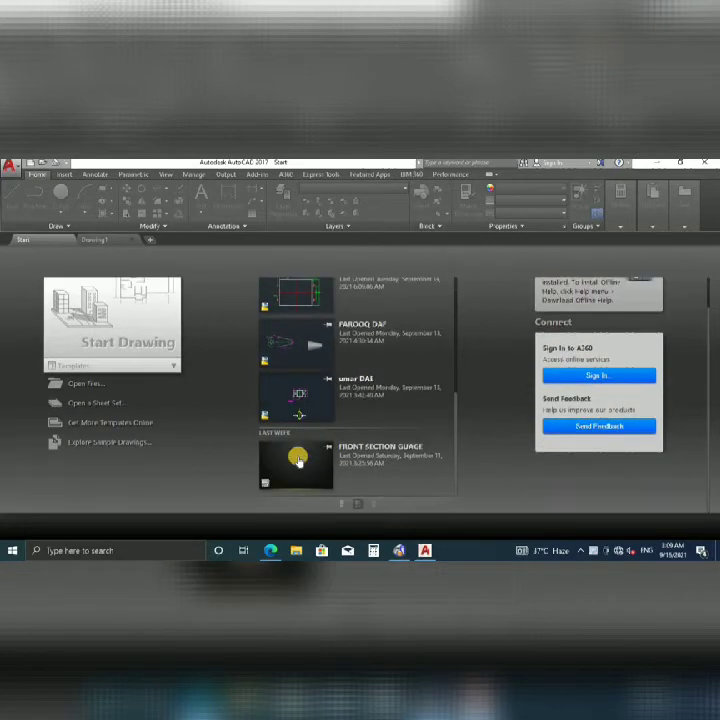
scroll(327, 374, up, 8)
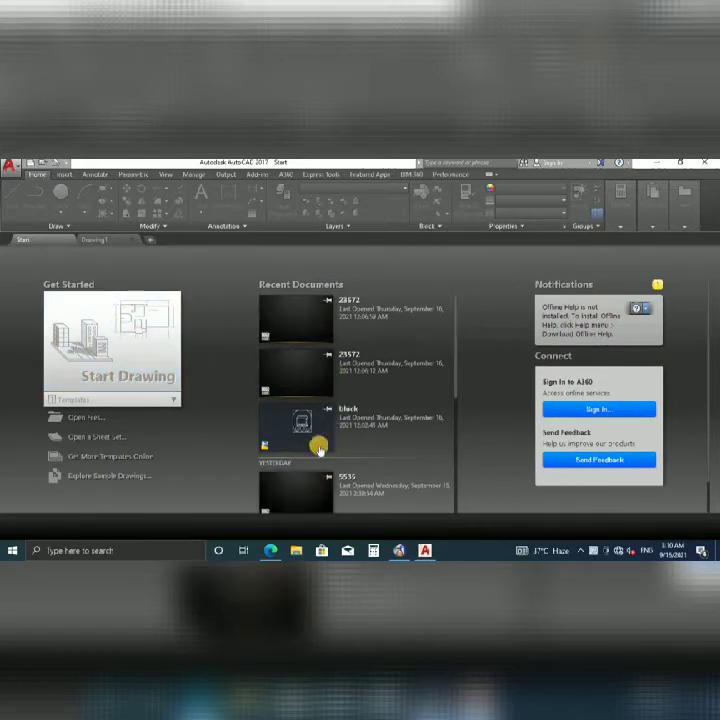
scroll(300, 428, down, 3)
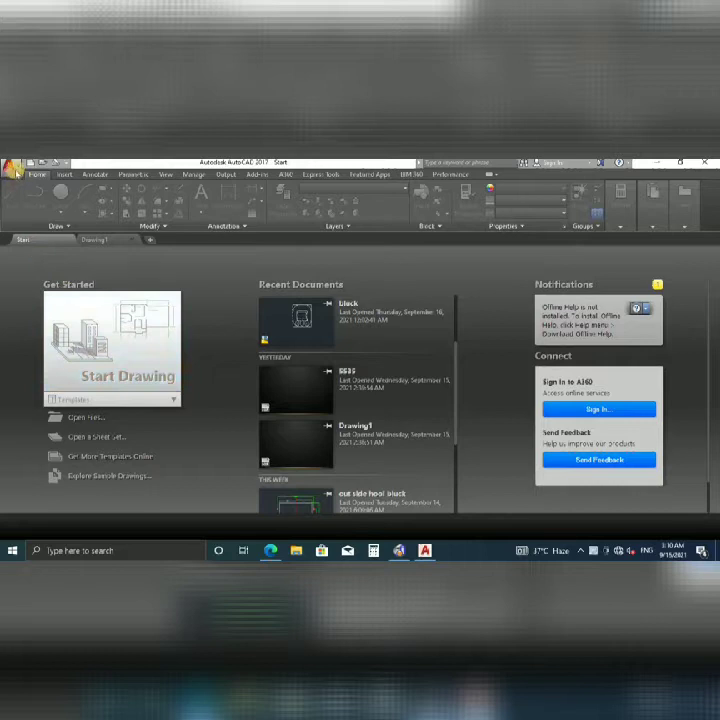
click(12, 167)
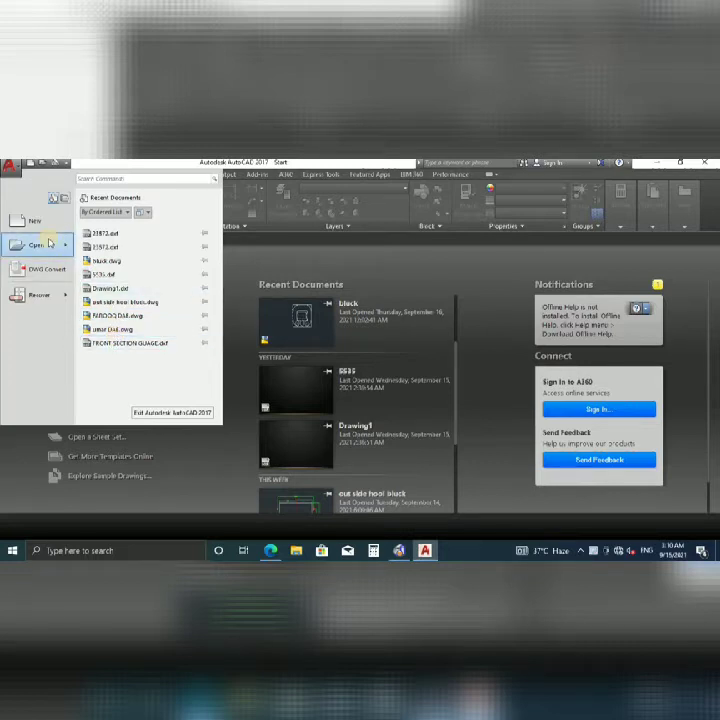
mouse_move(49, 243)
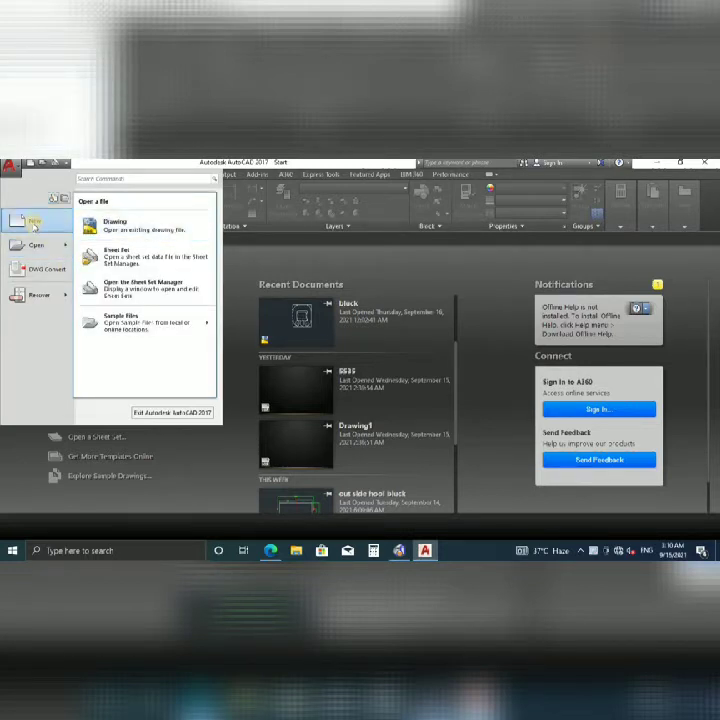
click(33, 224)
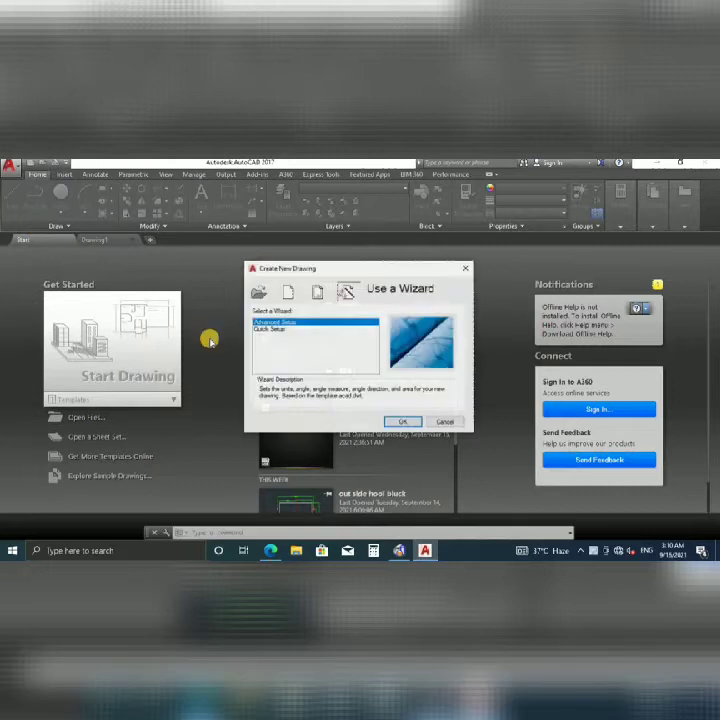
Run Advanced Setup with 0.0 unit precision, a chosen angle precision and a 12.0 × 9.0 area.
click(412, 423)
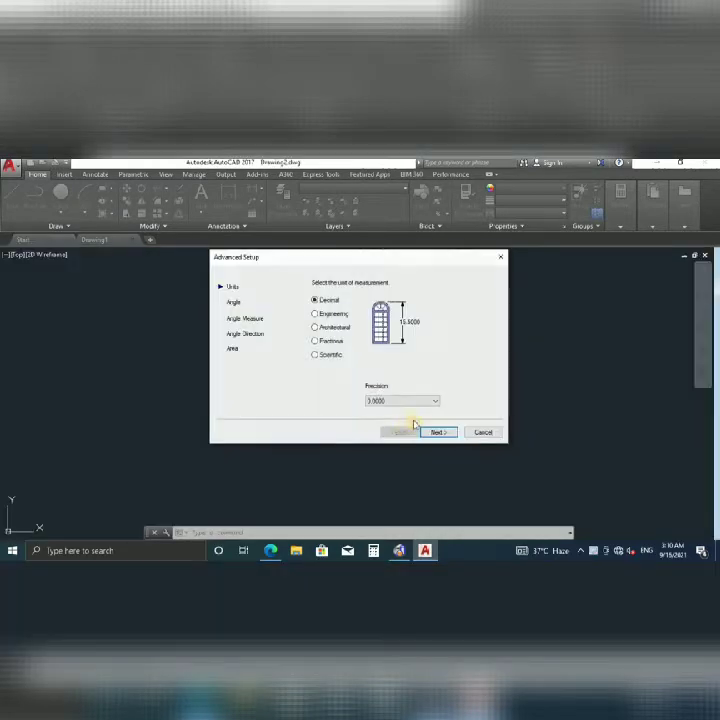
click(416, 401)
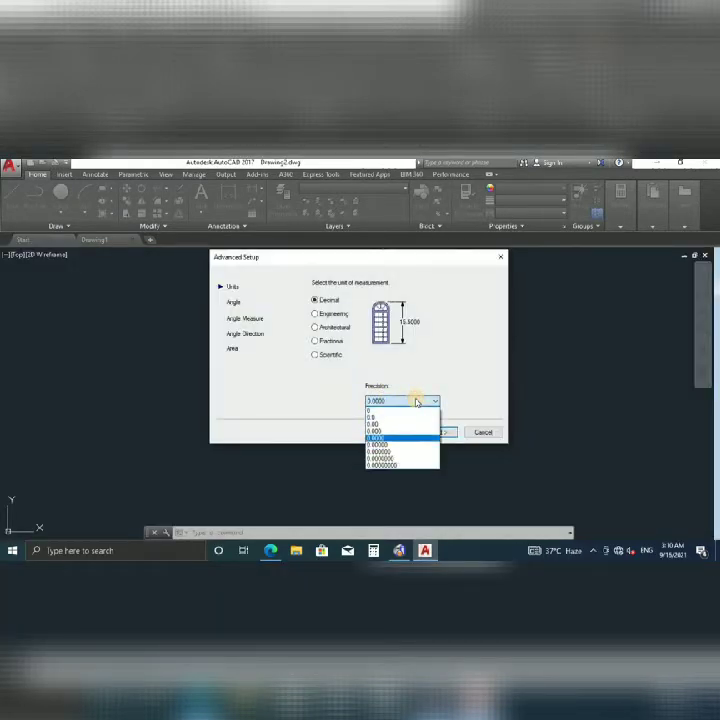
click(383, 421)
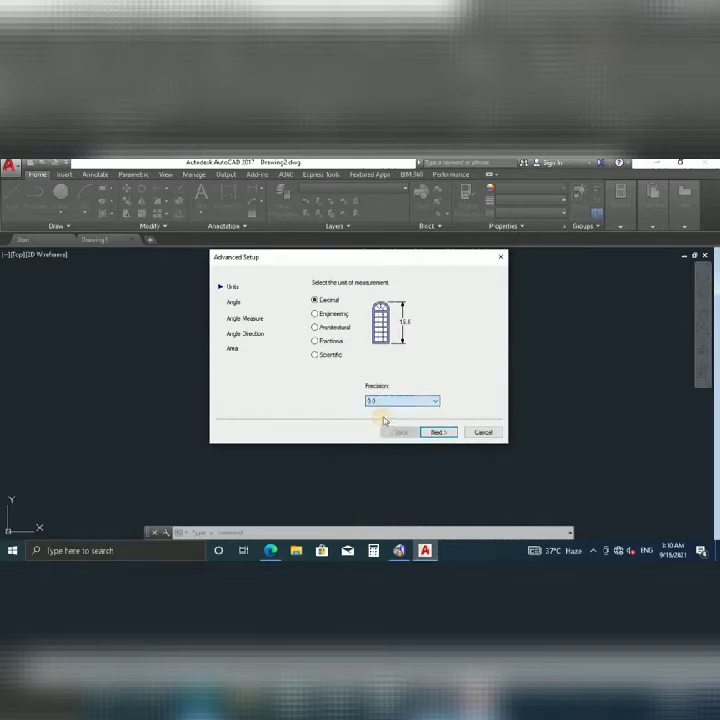
click(437, 432)
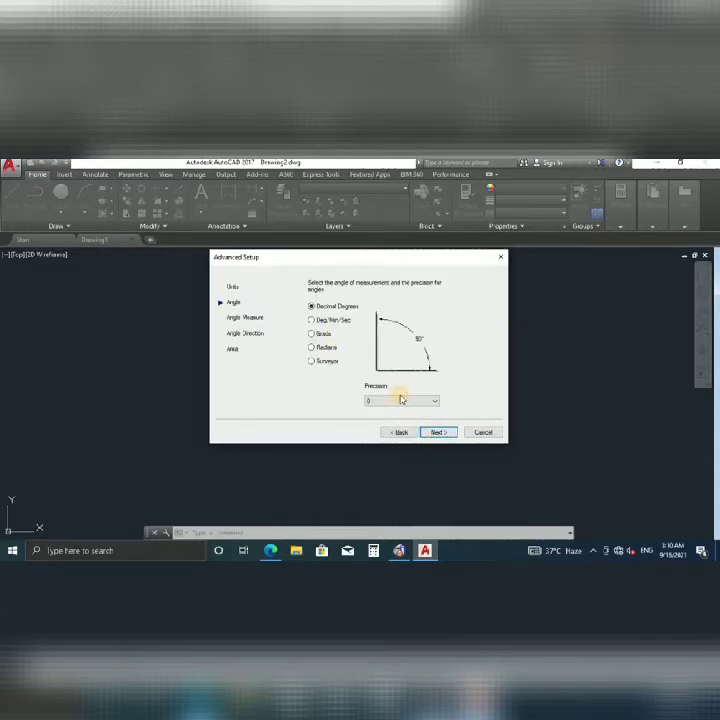
click(409, 402)
click(386, 419)
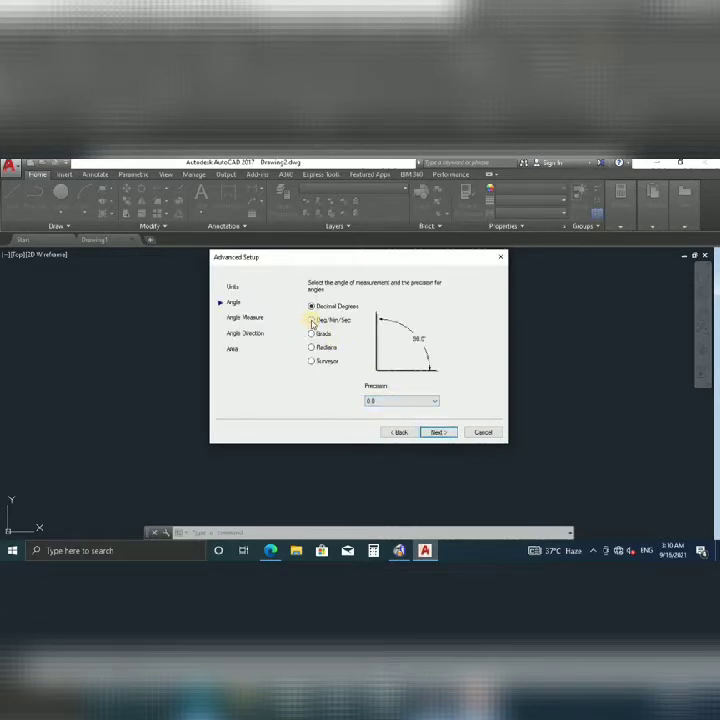
click(437, 432)
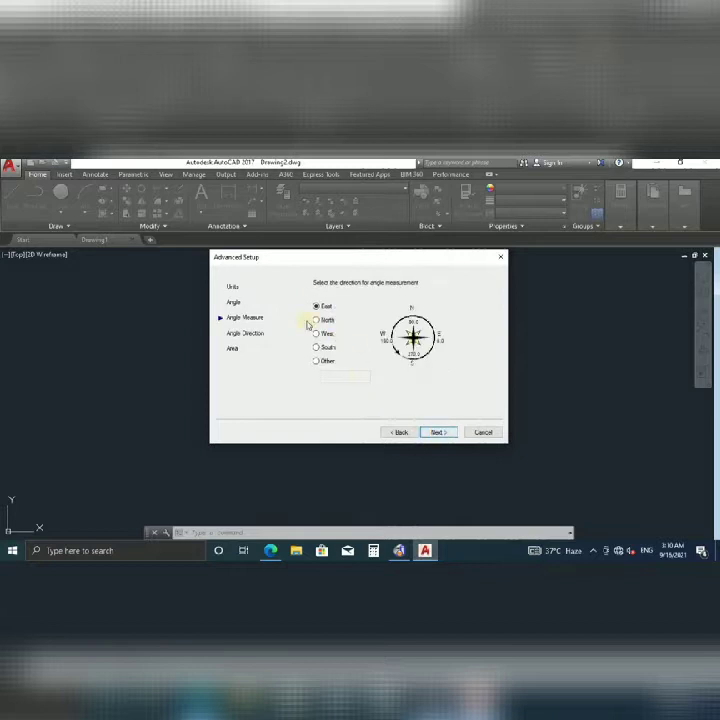
click(437, 432)
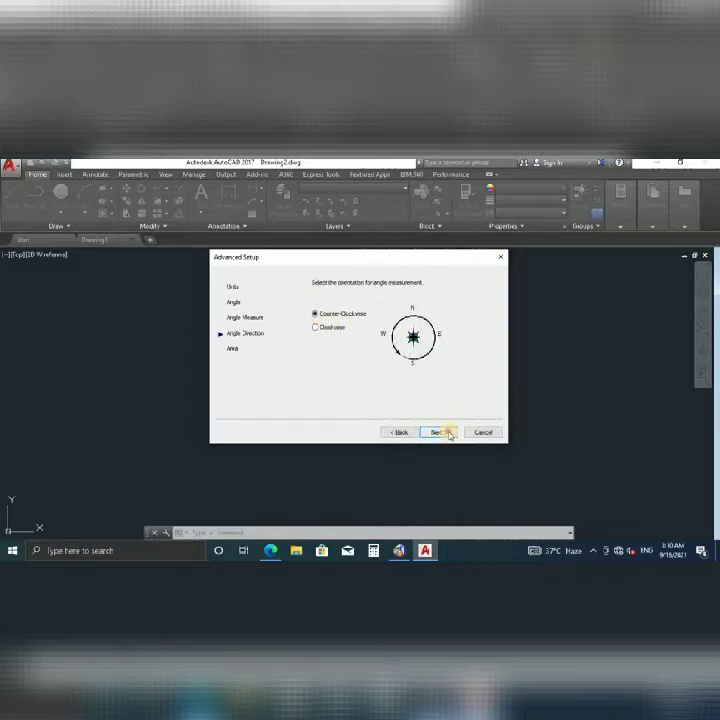
click(438, 432)
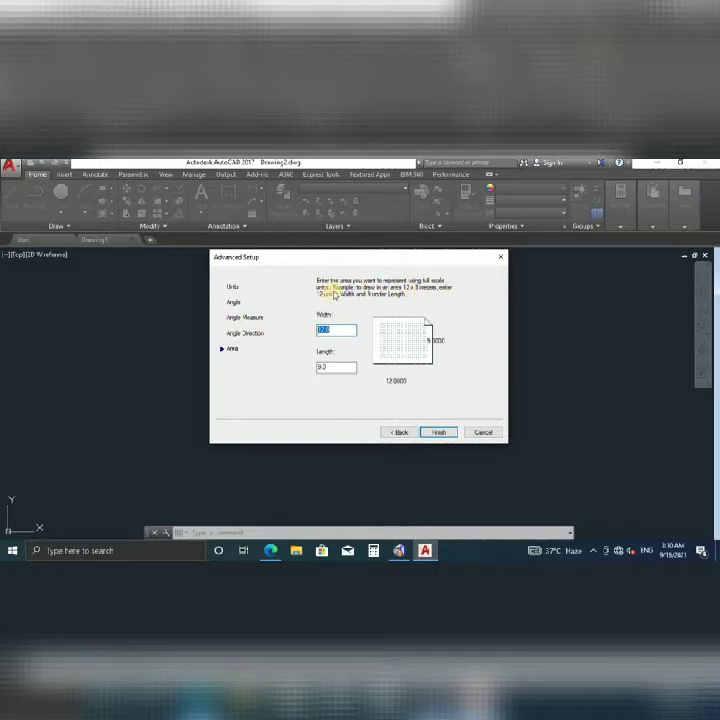
click(437, 431)
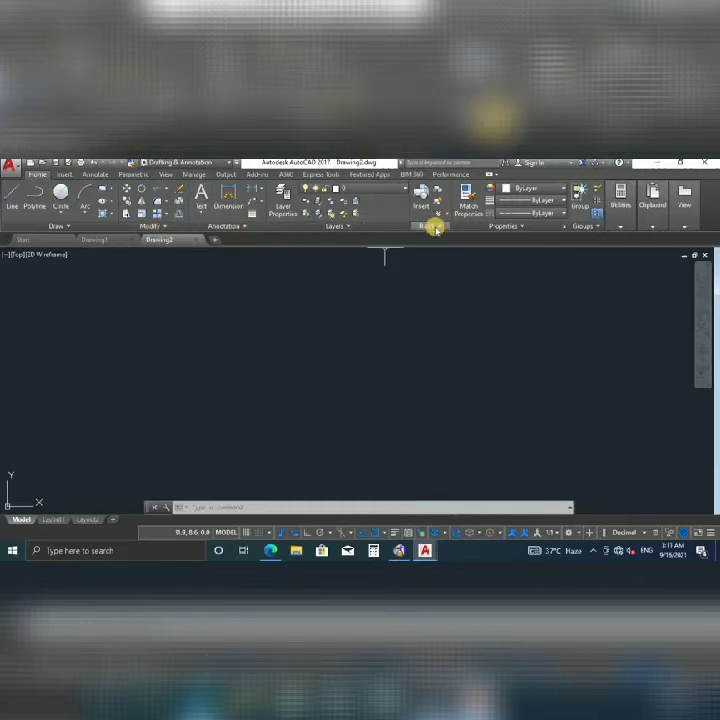
click(624, 225)
mouse_move(682, 229)
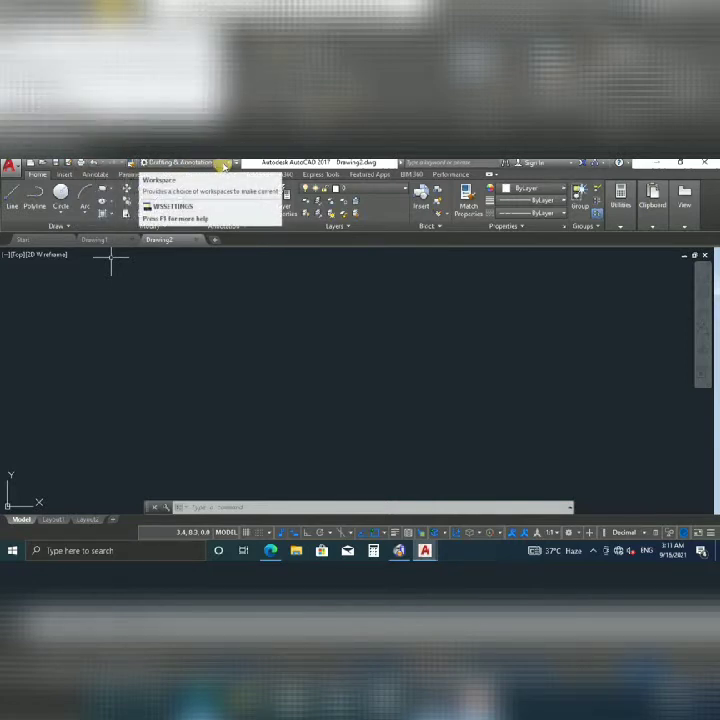
click(229, 163)
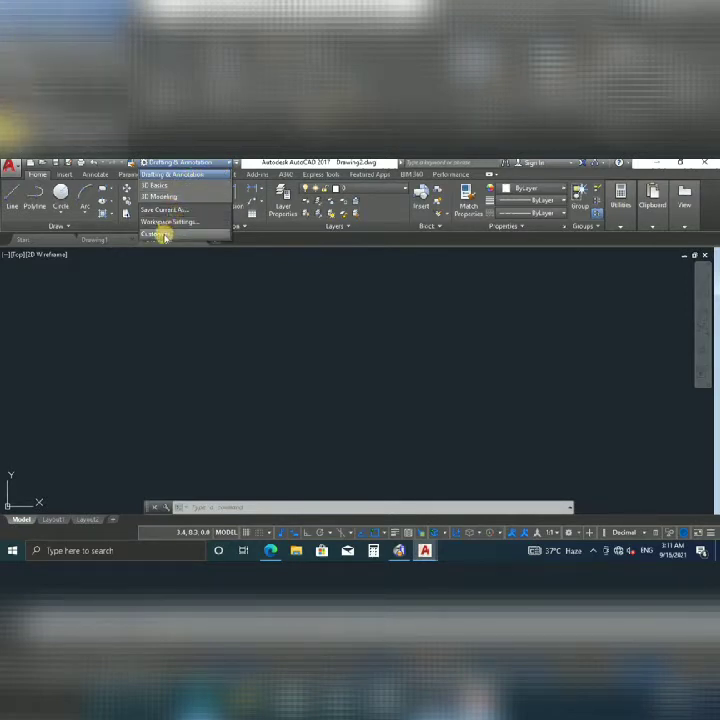
click(323, 162)
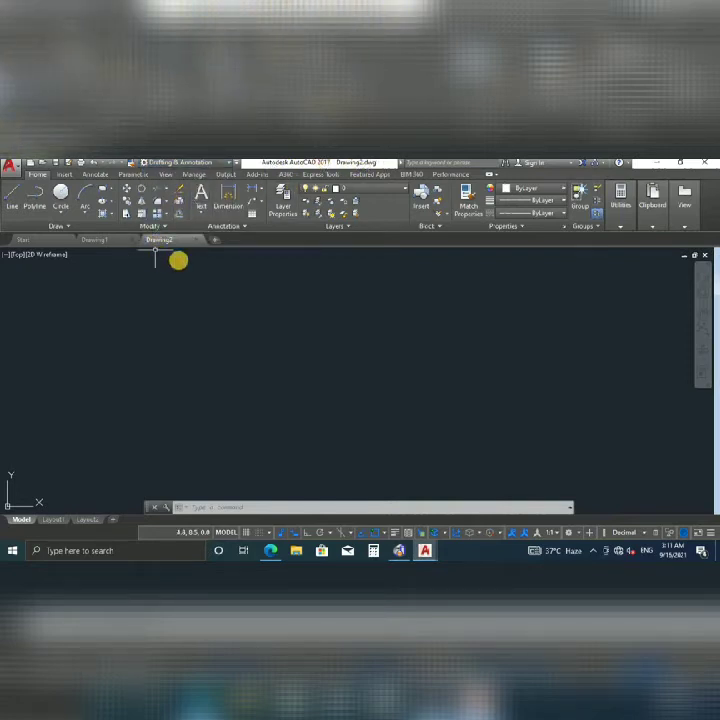
Turn Ortho mode on in the status bar.
click(321, 533)
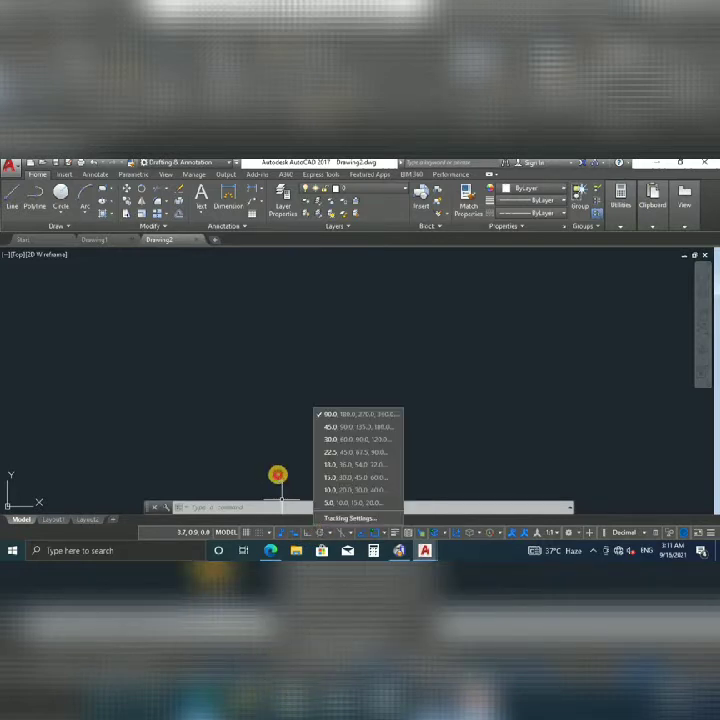
click(278, 475)
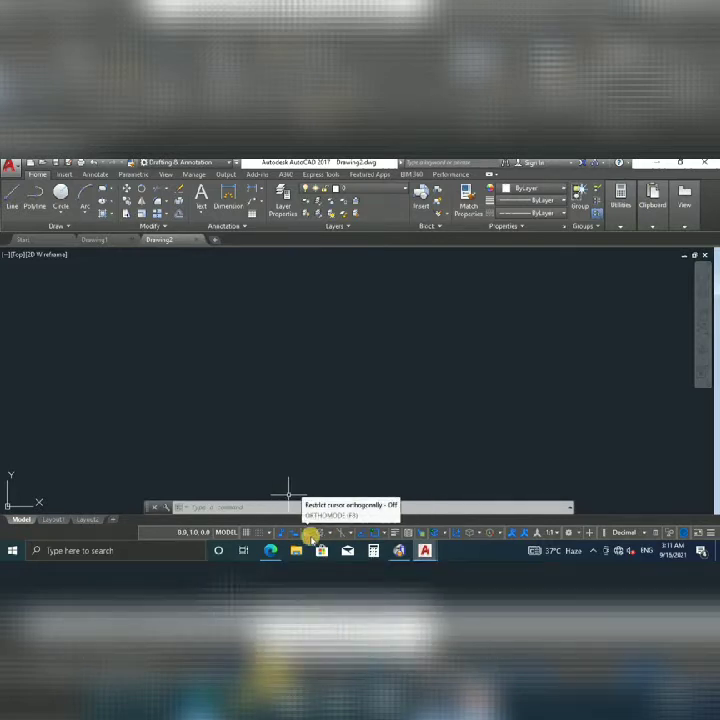
click(306, 533)
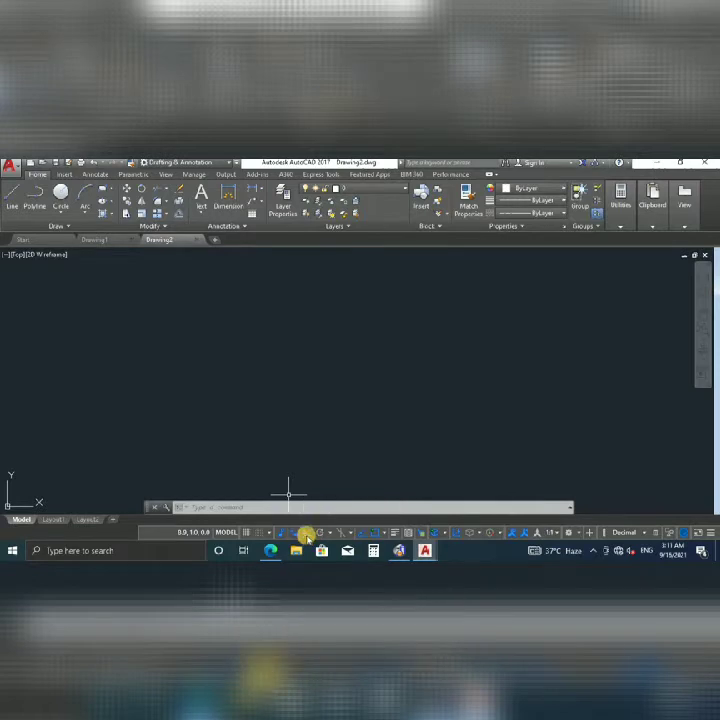
click(306, 533)
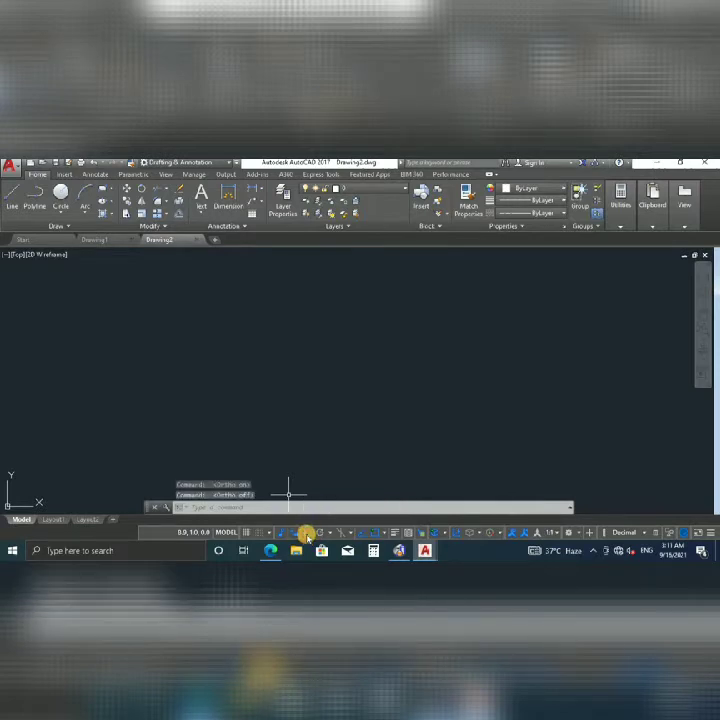
click(306, 533)
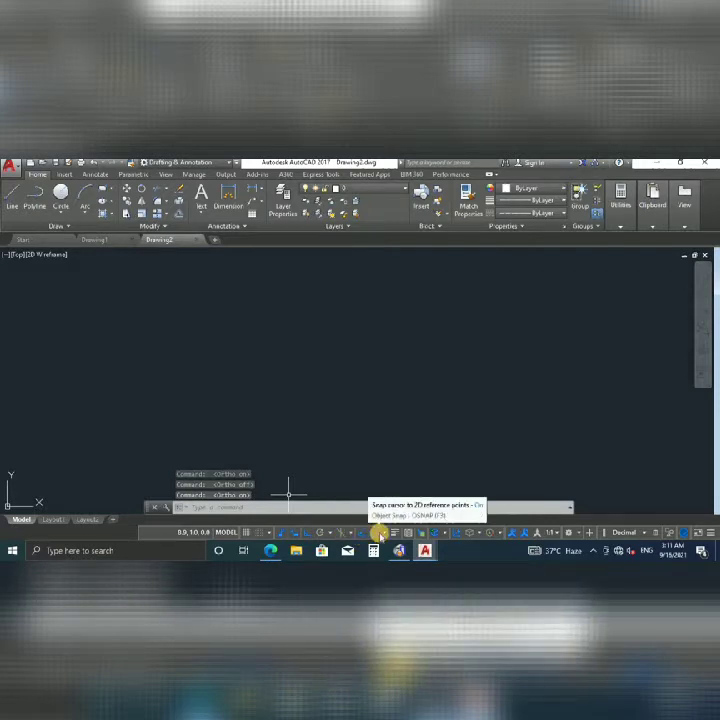
Toggle object snap and open Object Snap Settings in Drafting Settings.
click(380, 533)
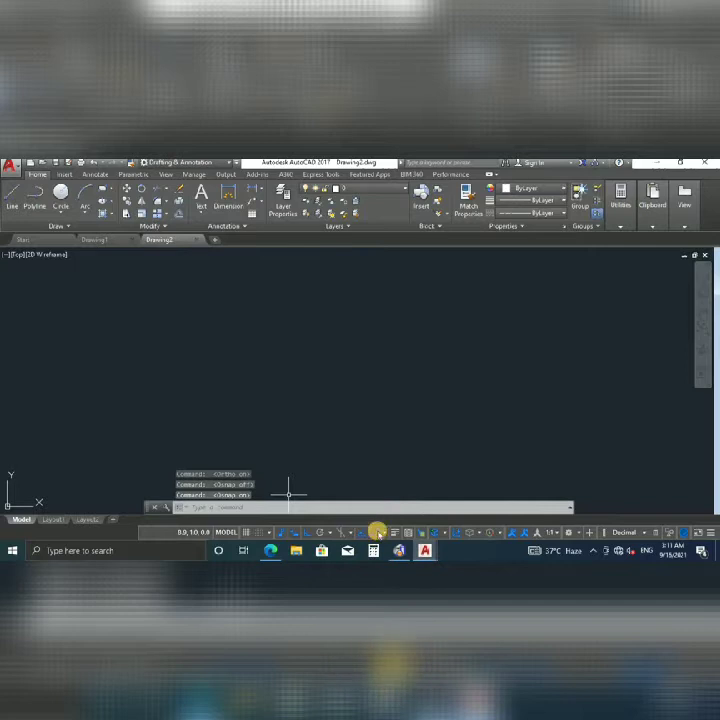
click(386, 533)
click(391, 522)
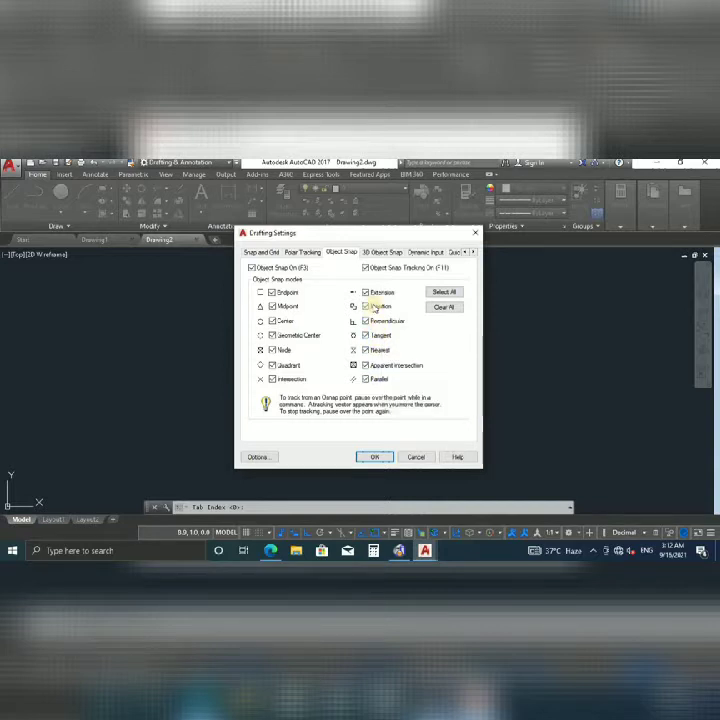
Confirm the object snap settings and turn off 3D Osnap, Dynamic UCS and annotation auto-scale.
click(371, 455)
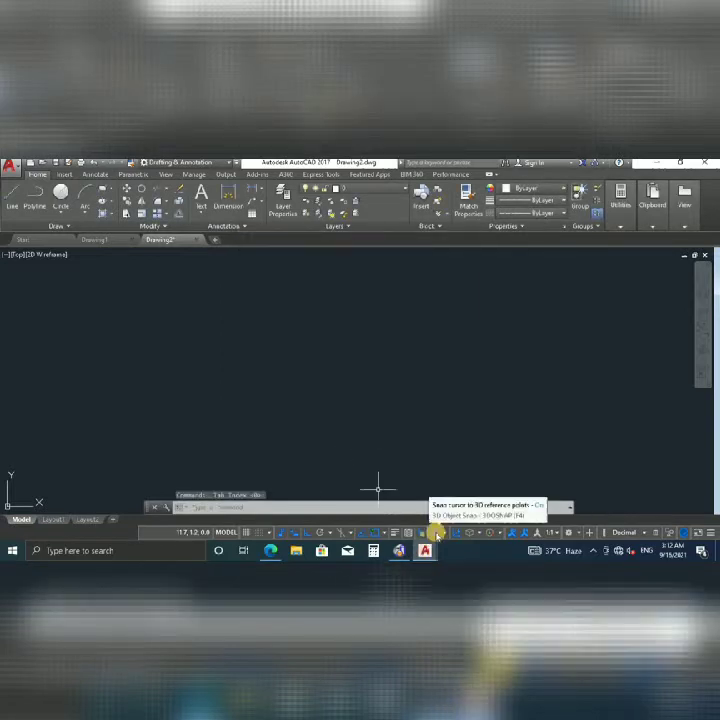
click(437, 533)
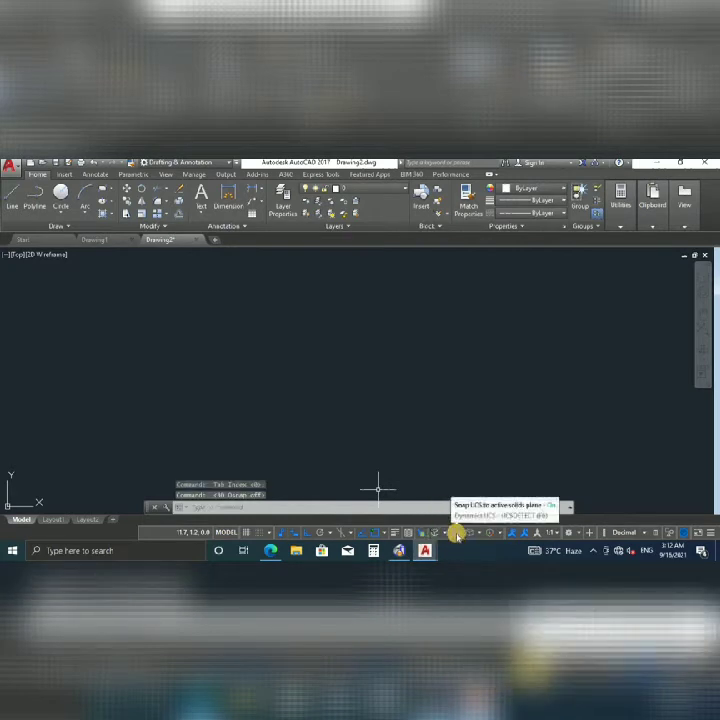
click(456, 535)
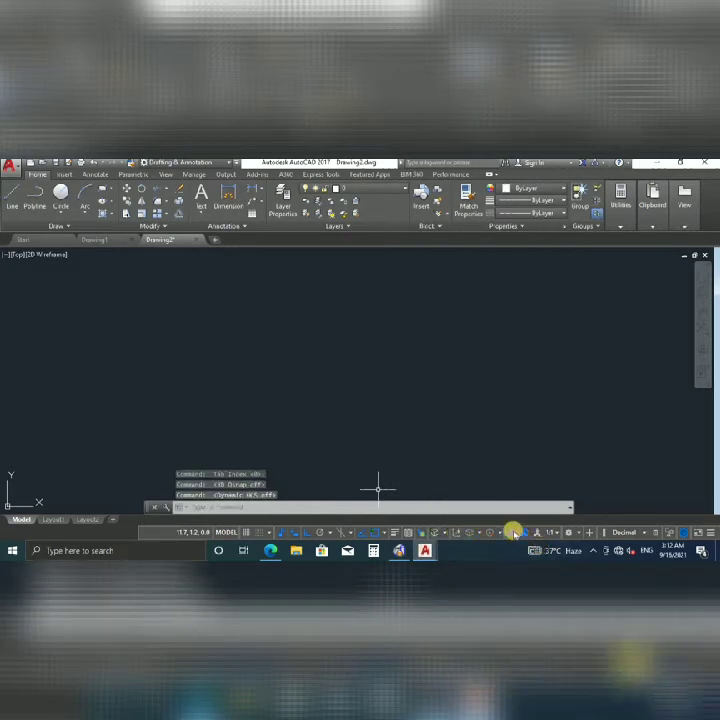
click(521, 532)
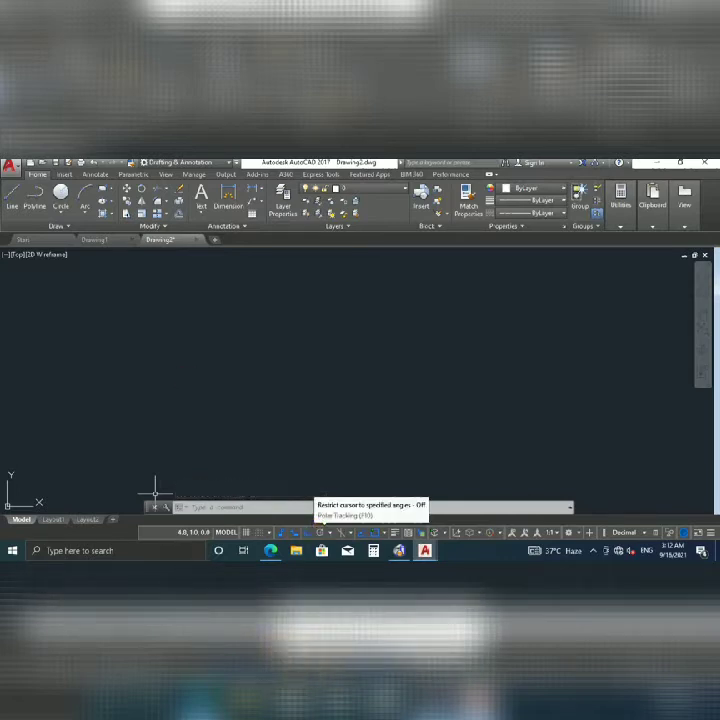
Cancel a started line, then open Drawing Units with the DDUNITS command.
click(13, 201)
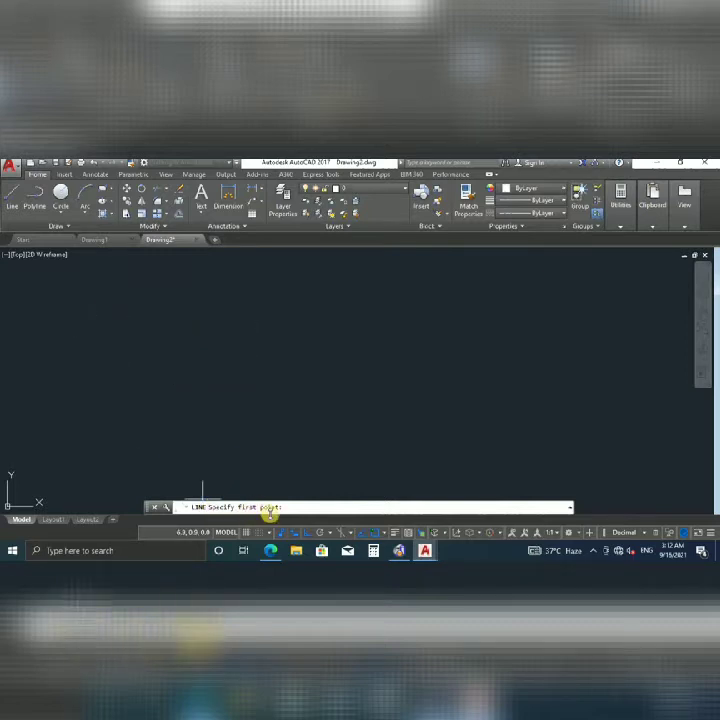
key(Escape)
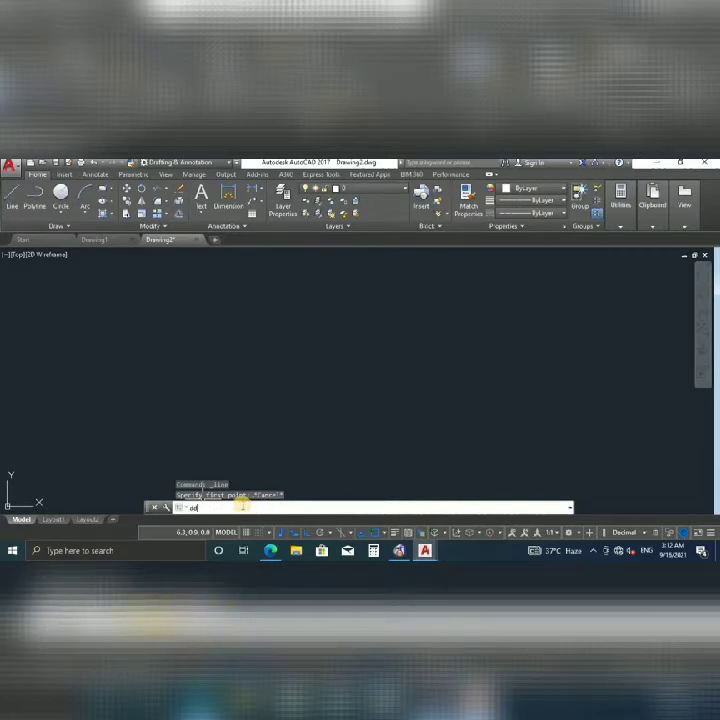
click(209, 415)
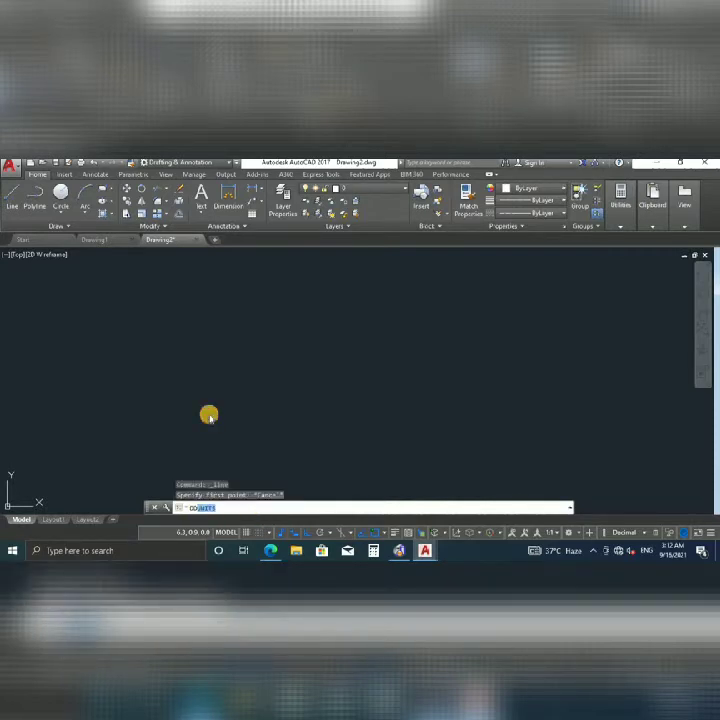
key(Return)
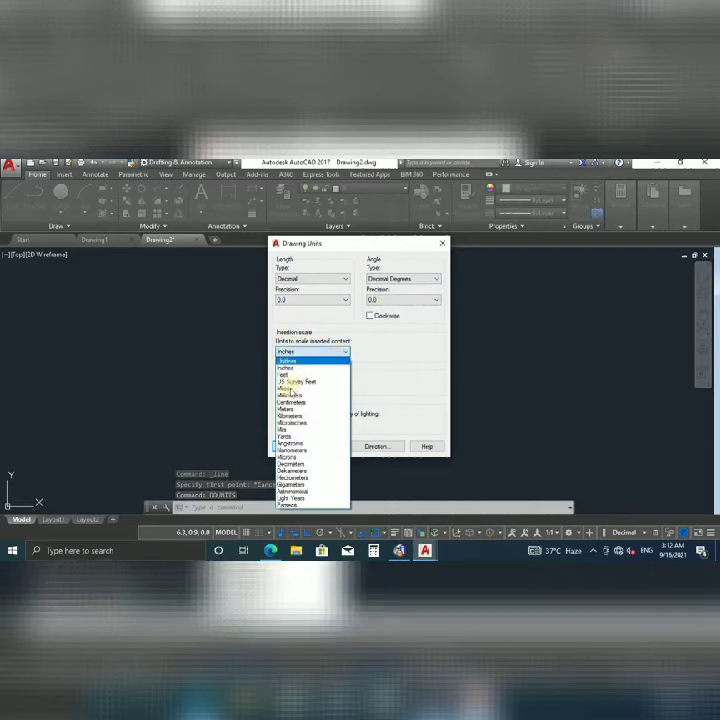
Set insertion scale to Millimeters and angle precision to 0.00, keeping length precision 0.0.
click(293, 396)
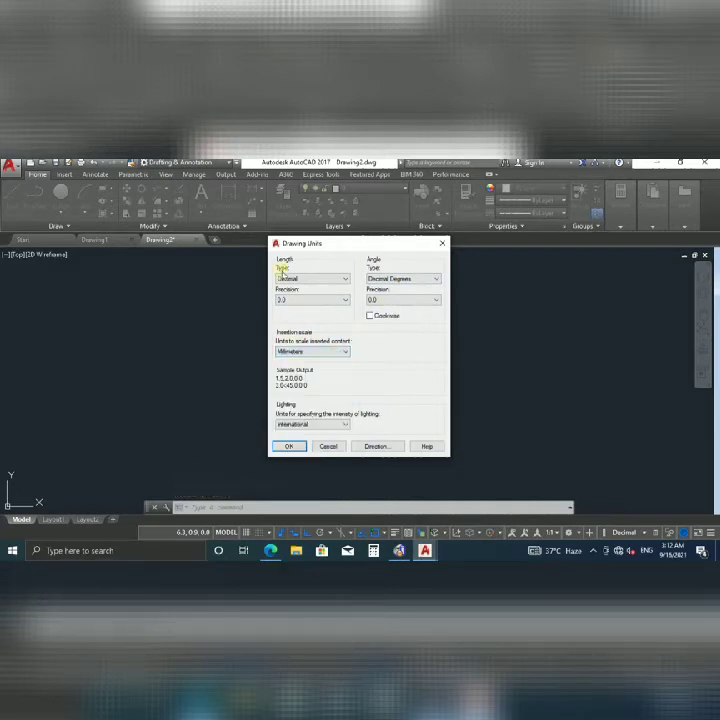
click(393, 300)
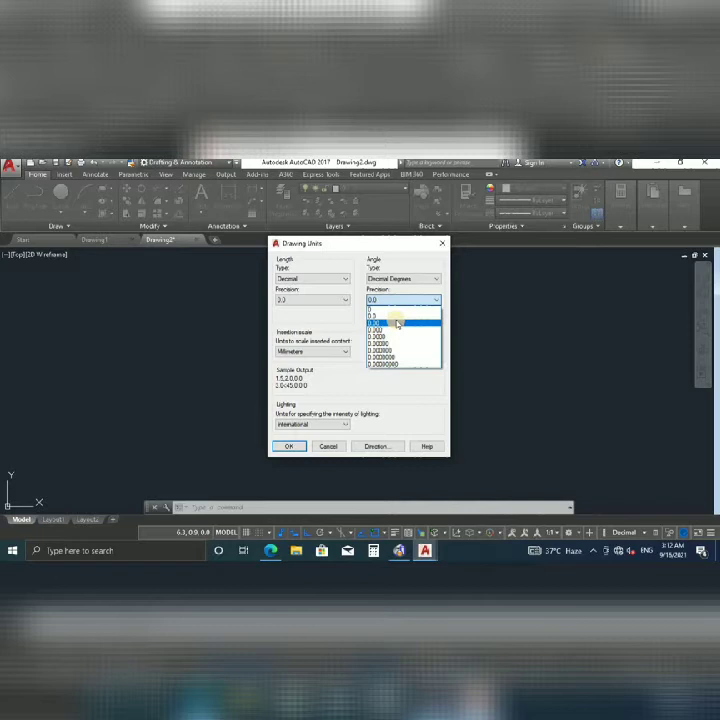
click(396, 322)
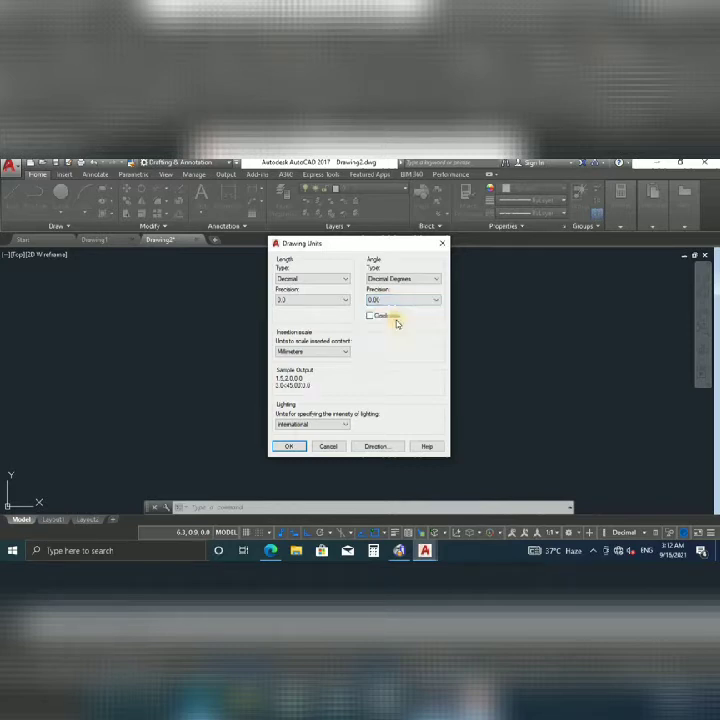
click(291, 301)
click(291, 302)
click(288, 447)
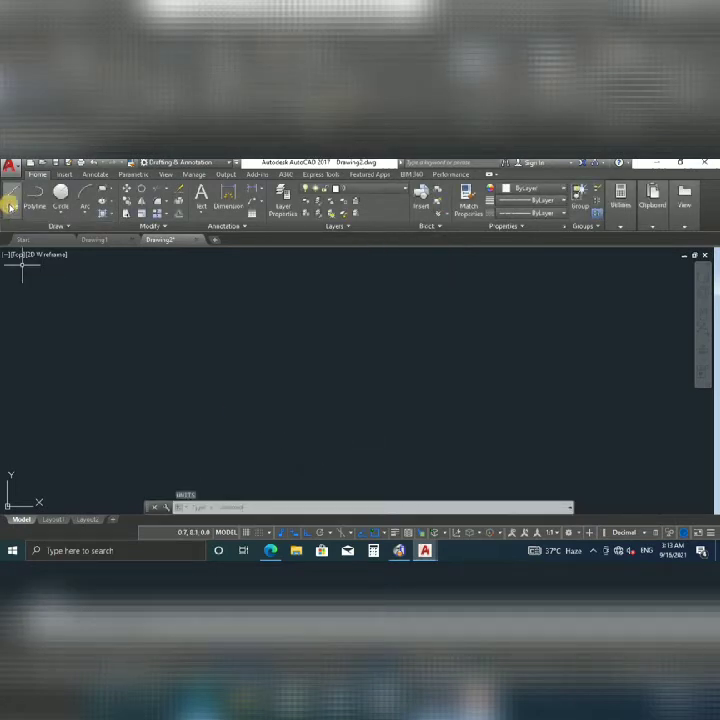
Draw a horizontal line starting left of centre.
click(75, 230)
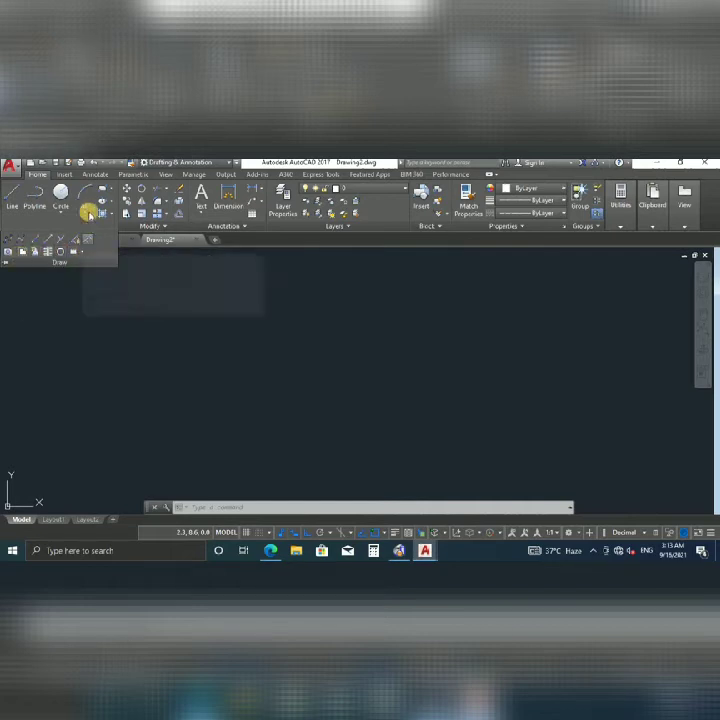
click(12, 198)
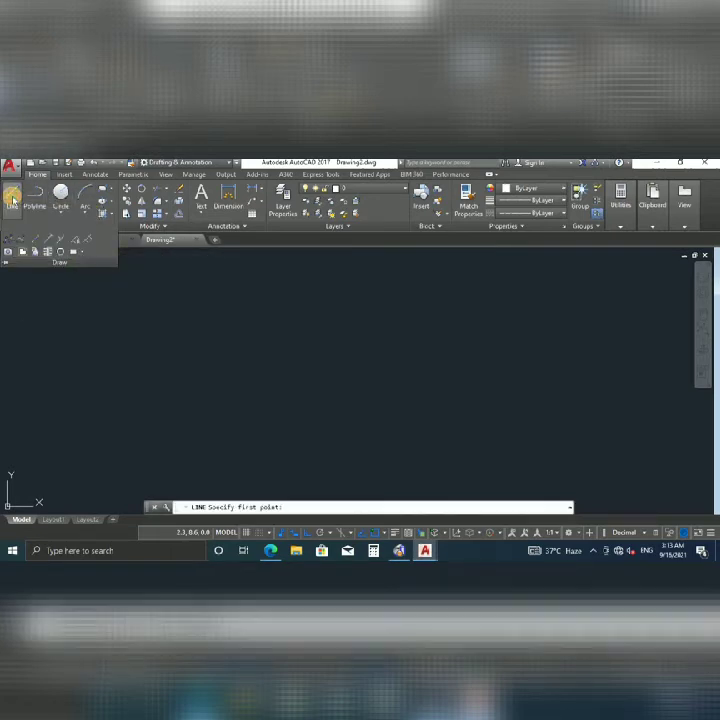
click(188, 328)
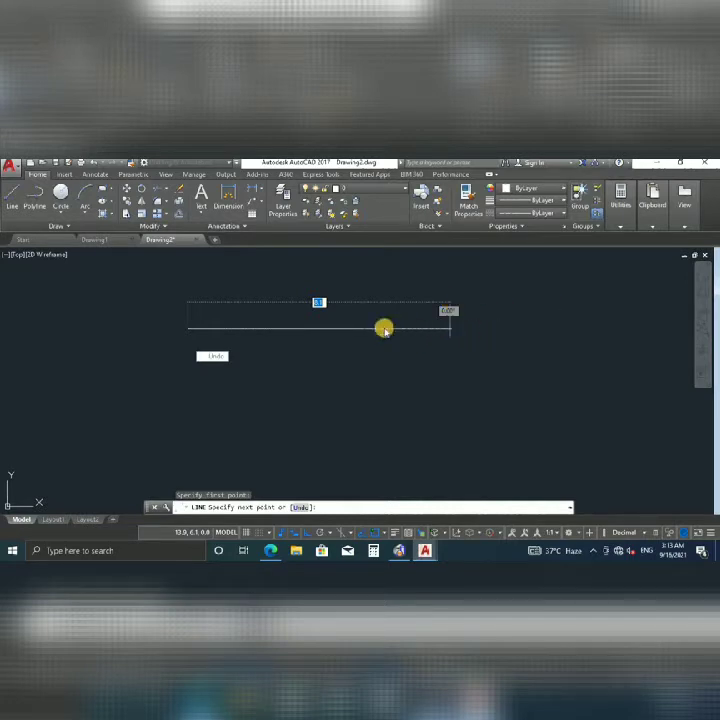
click(433, 322)
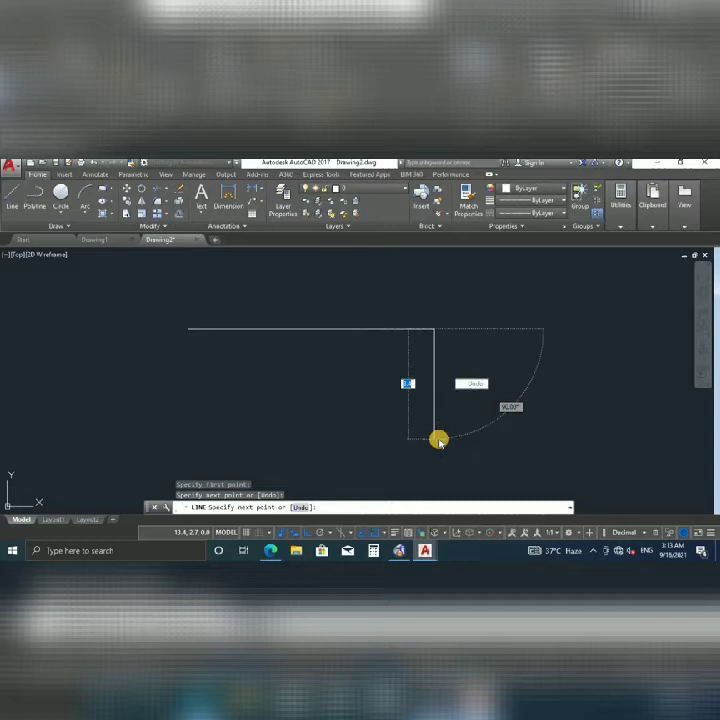
key(Return)
scroll(367, 336, down, 5)
middle_drag(364, 338, 327, 345)
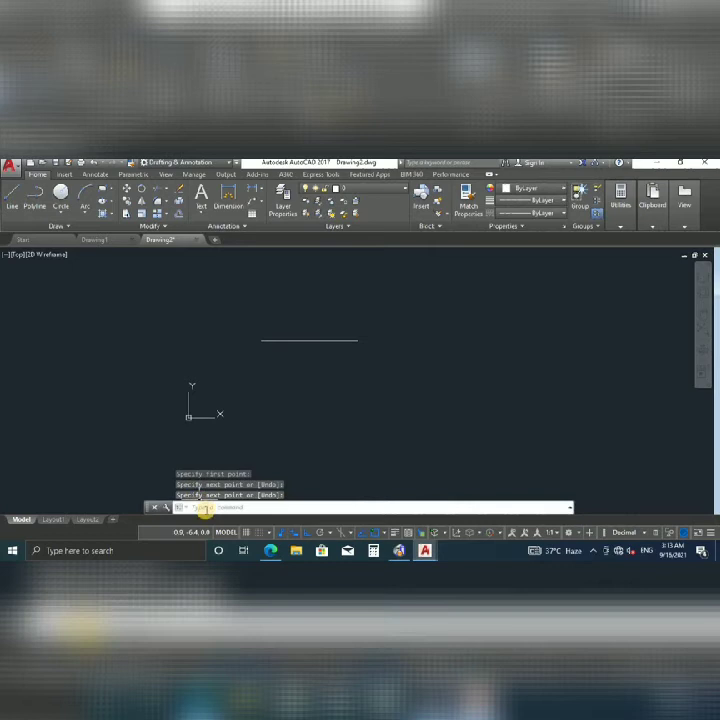
Draw a 70-unit vertical line down from the horizontal line's right end.
text(l)
key(Return)
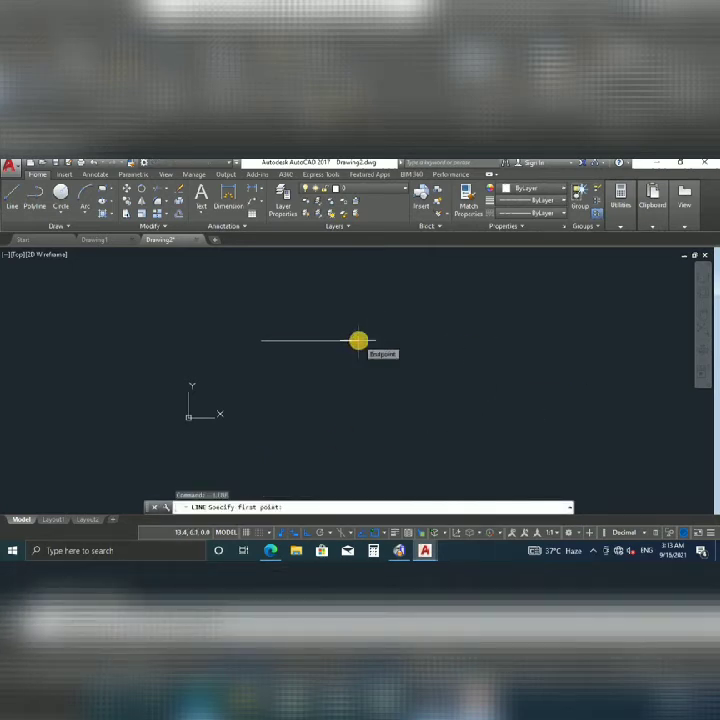
click(358, 341)
click(349, 411)
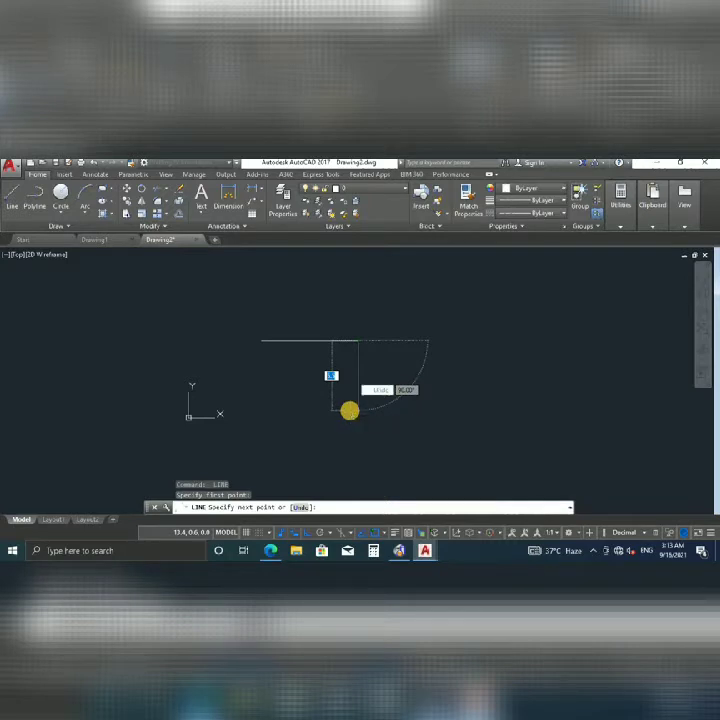
key(Return)
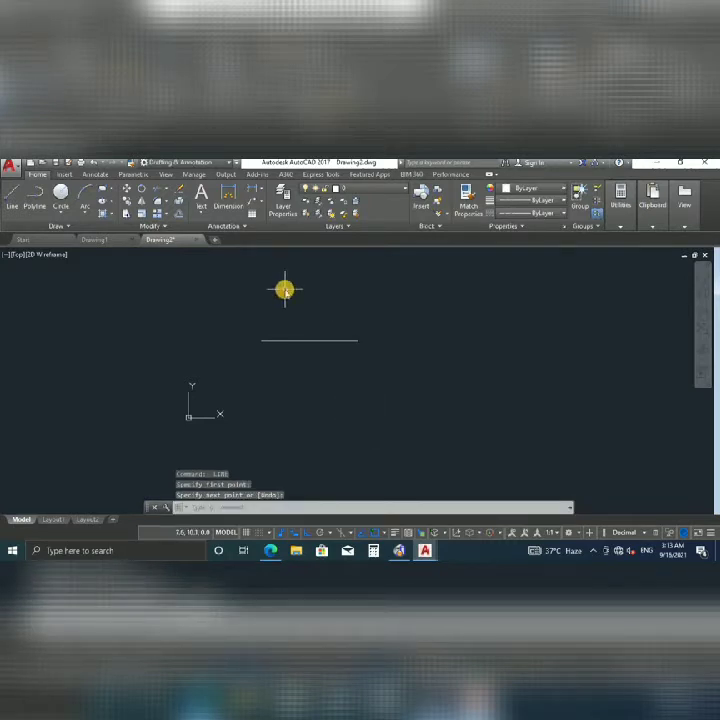
key(Return)
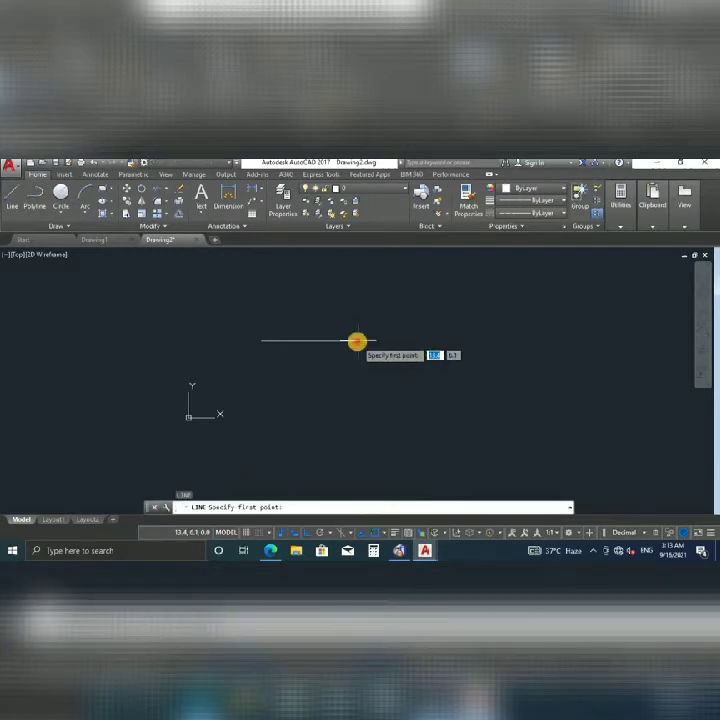
click(358, 341)
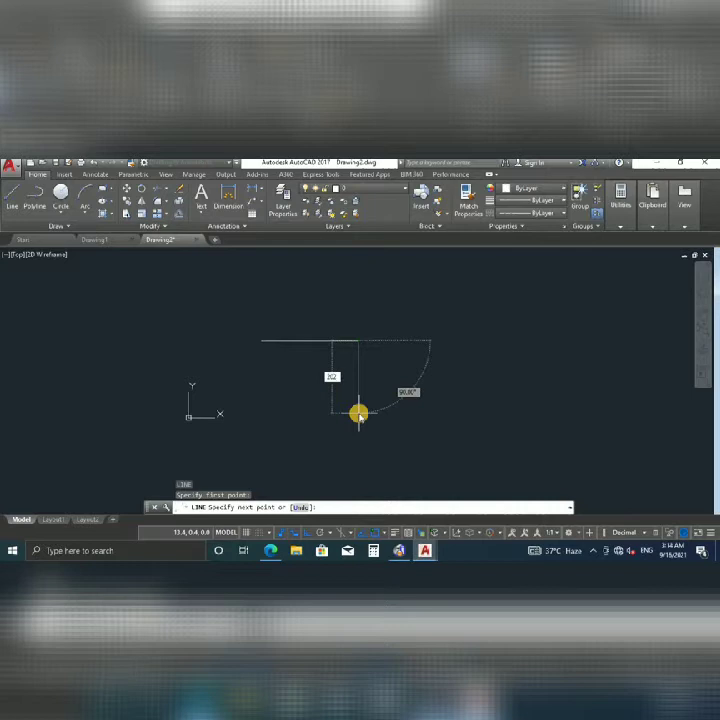
text(70)
key(Return)
scroll(357, 413, down, 3)
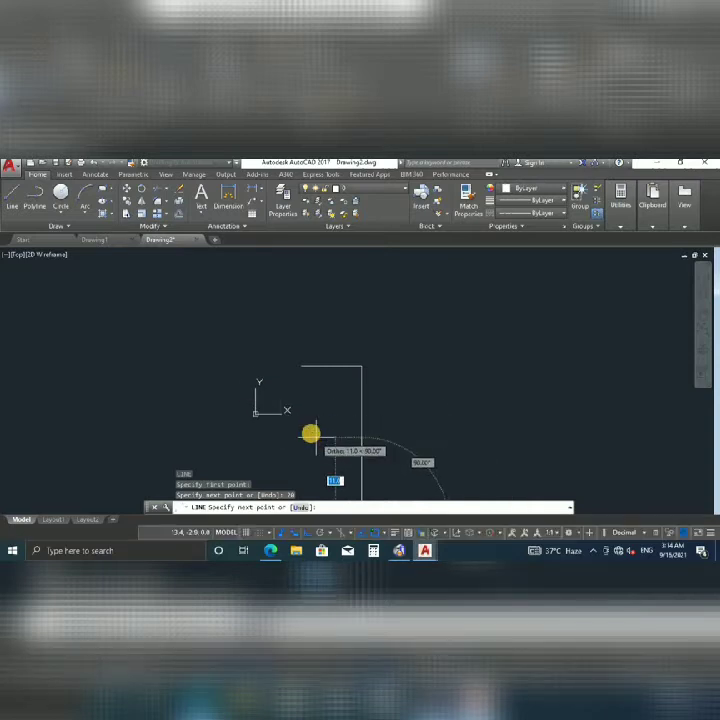
key(Escape)
scroll(318, 425, down, 3)
scroll(326, 416, up, 6)
Move the UCS origin to the lower left of the drawing with Ortho off.
middle_drag(350, 383, 336, 283)
click(244, 392)
click(237, 399)
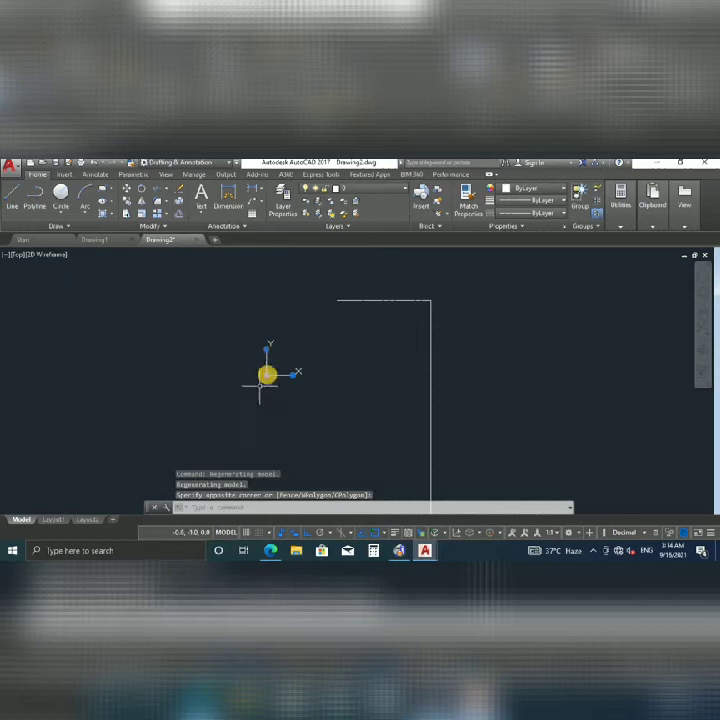
click(267, 374)
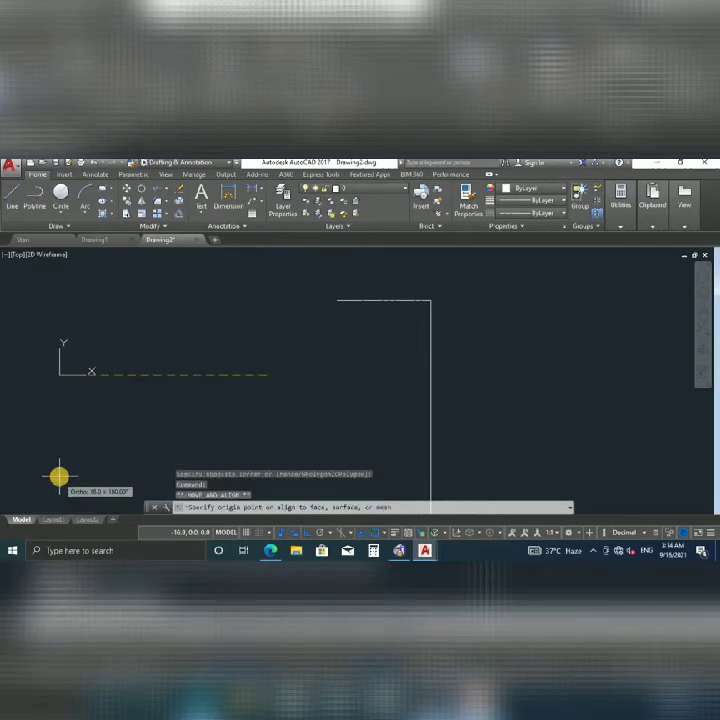
key(F8)
click(18, 499)
scroll(441, 329, down, 2)
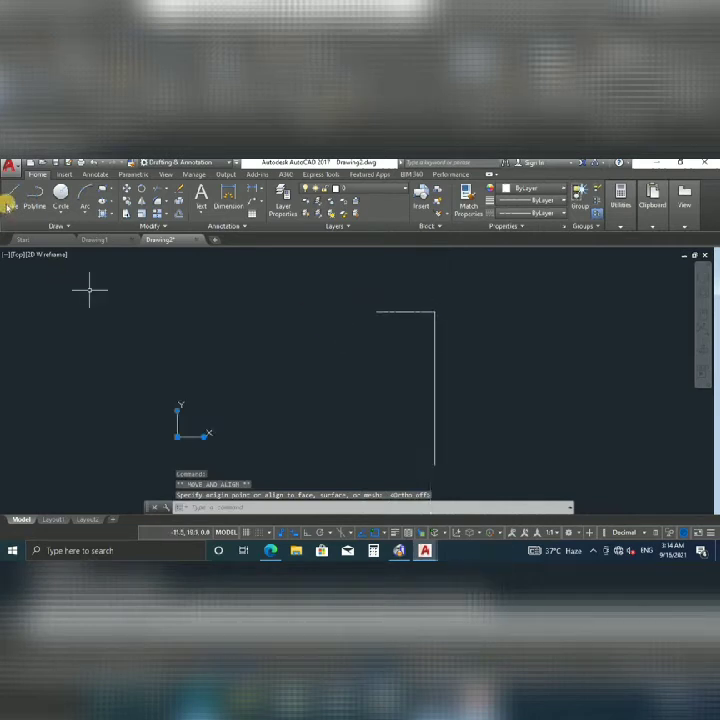
click(10, 199)
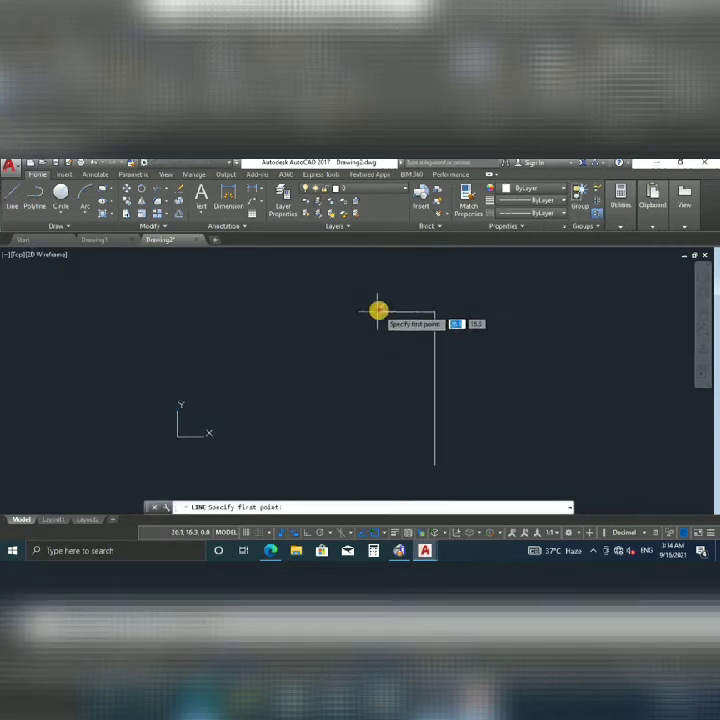
click(379, 312)
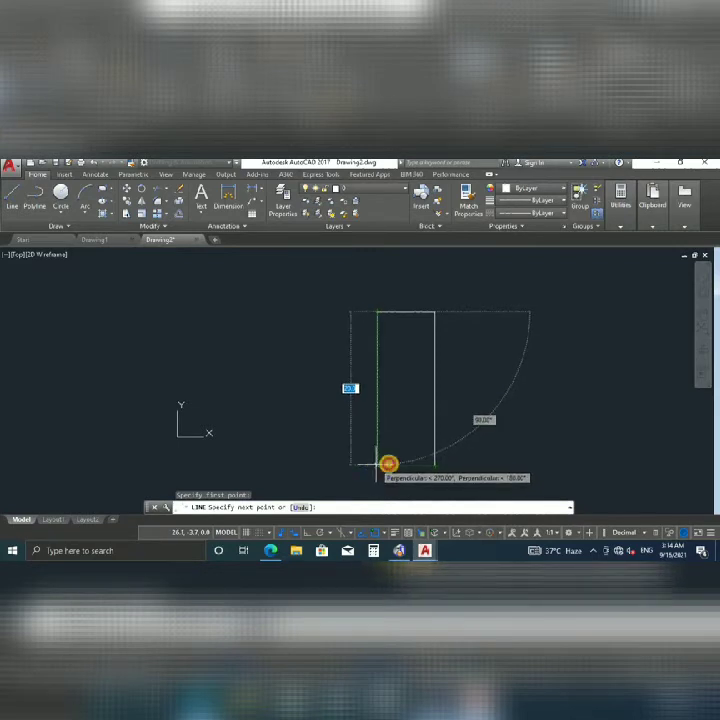
click(377, 464)
click(434, 464)
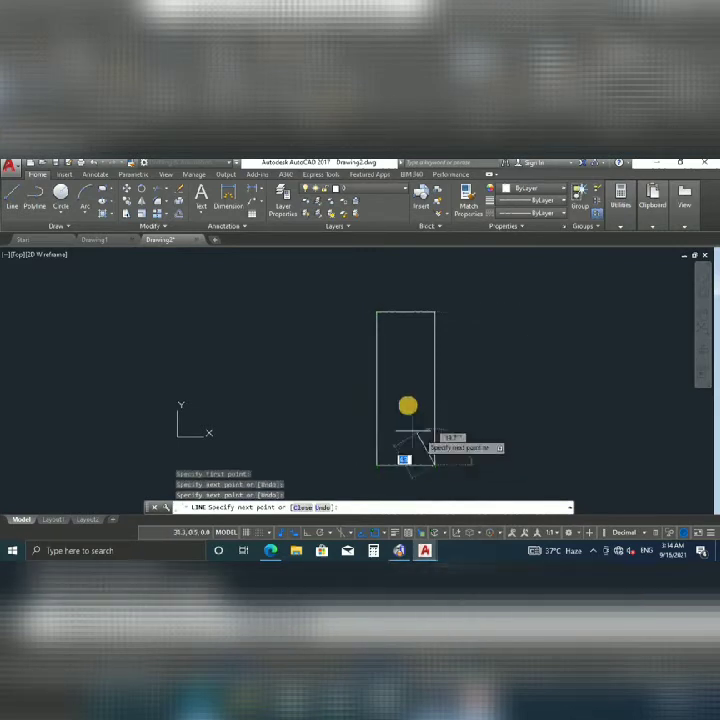
key(Escape)
scroll(400, 405, down, 3)
scroll(309, 389, up, 2)
middle_drag(388, 405, 238, 376)
mouse_move(283, 327)
middle_down()
mouse_move(262, 368)
mouse_move(169, 357)
middle_up()
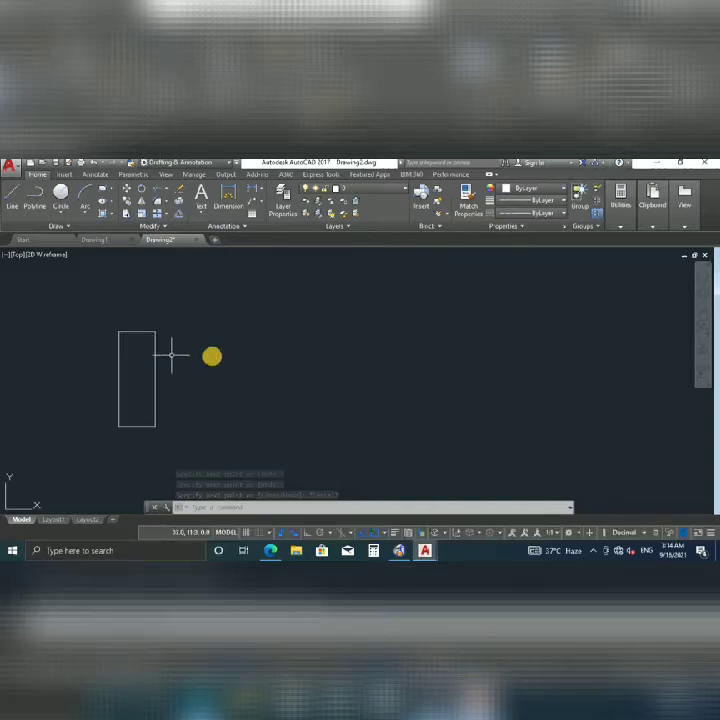
click(130, 328)
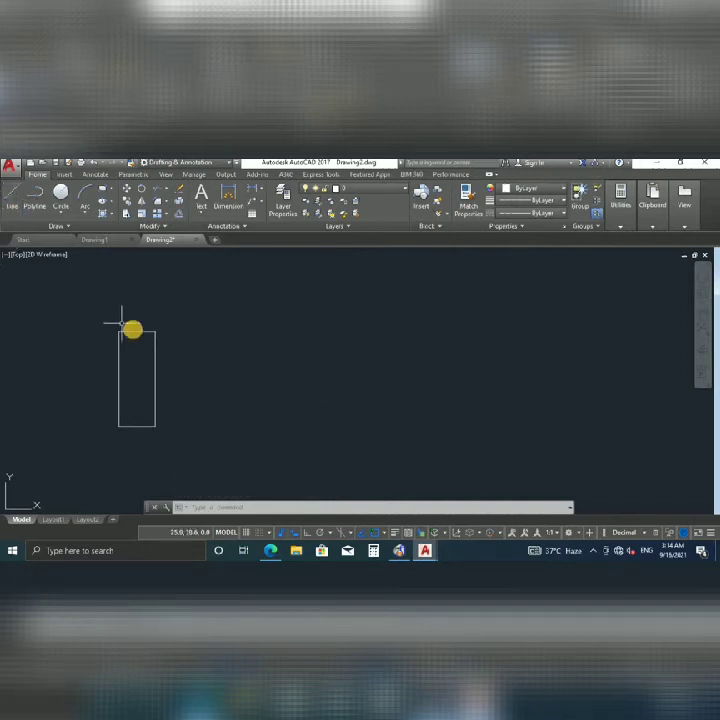
click(134, 330)
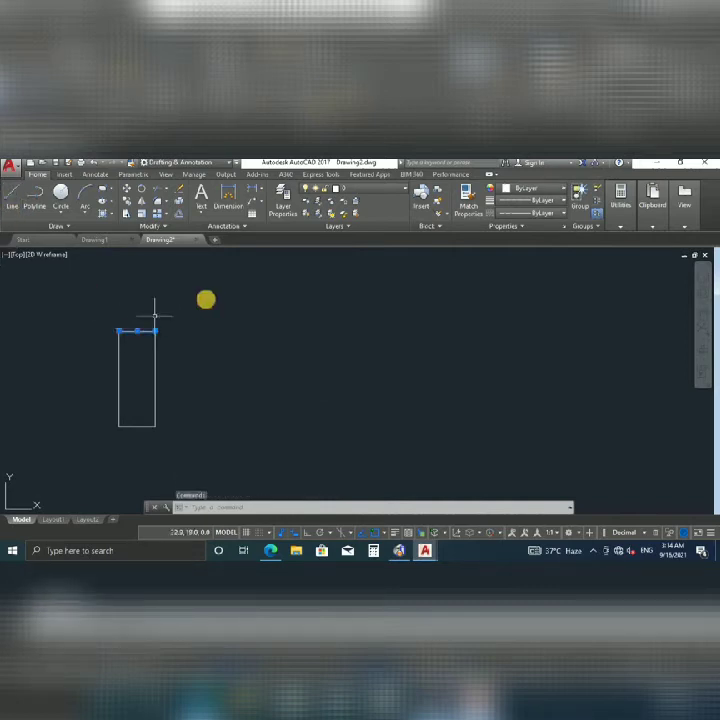
click(205, 292)
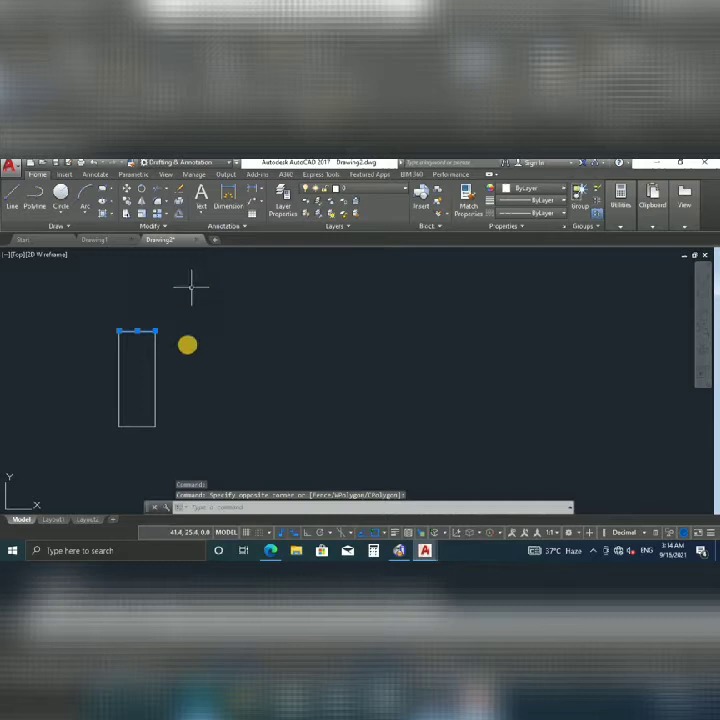
key(Escape)
click(154, 354)
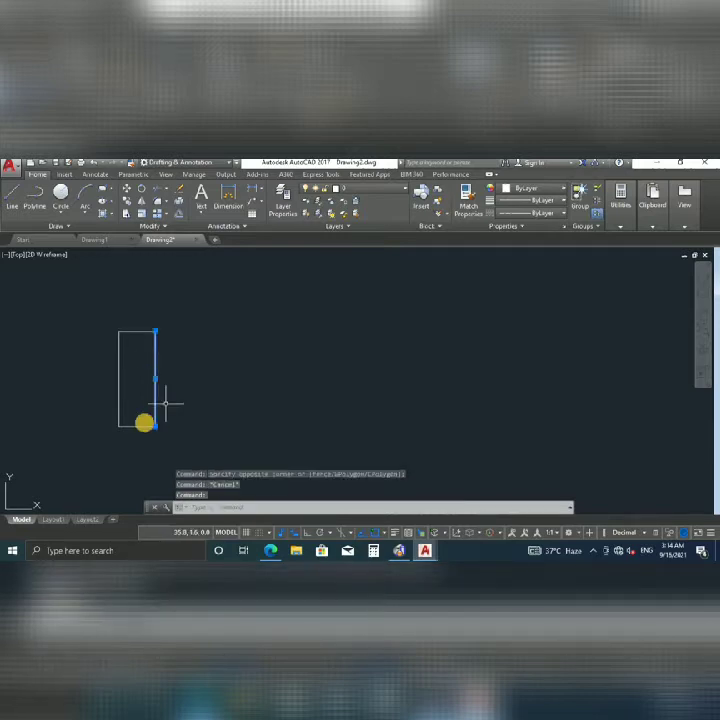
key(Escape)
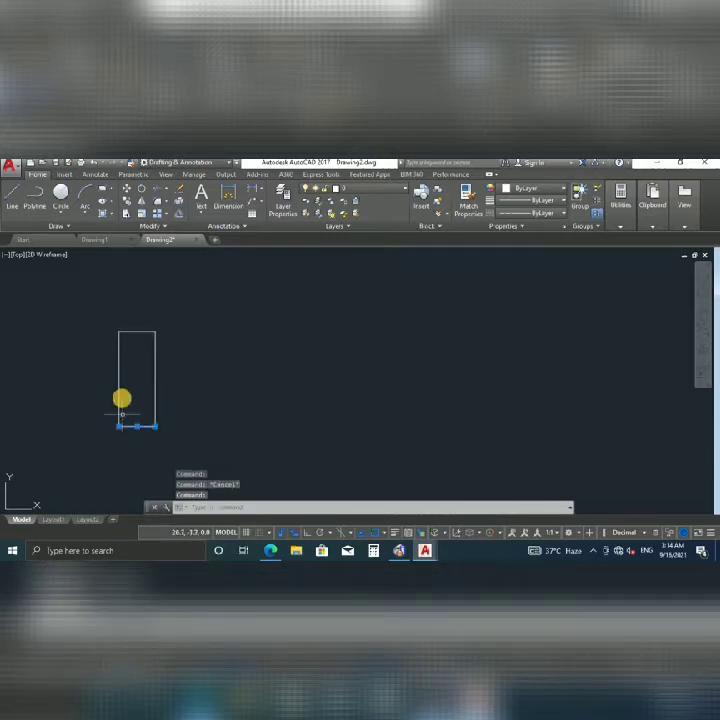
key(Escape)
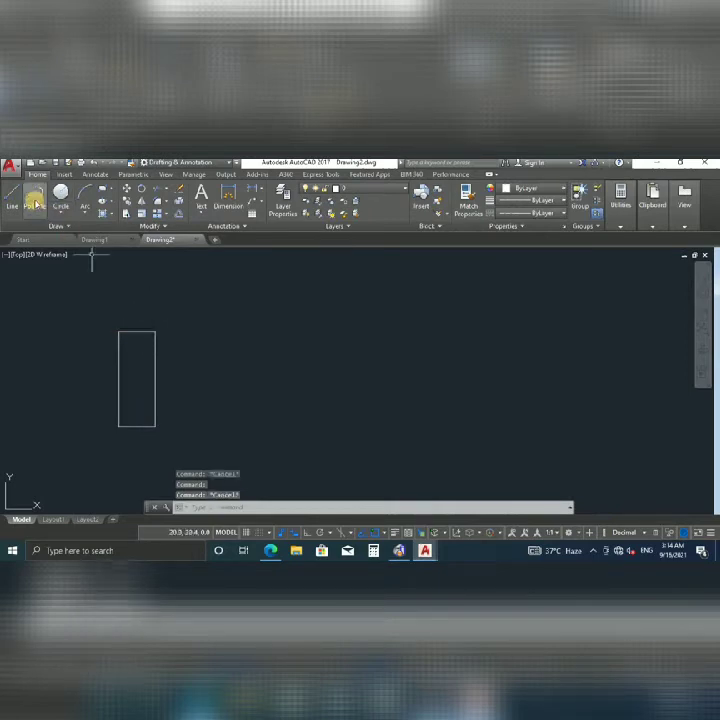
Draw a wide rectangular polyline with Ortho on, to the right of the narrow rectangle.
click(35, 203)
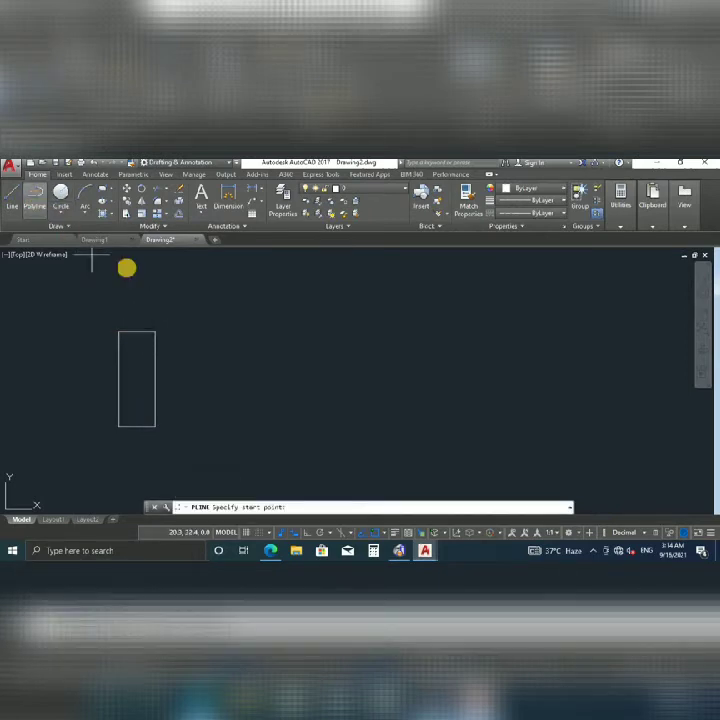
click(231, 335)
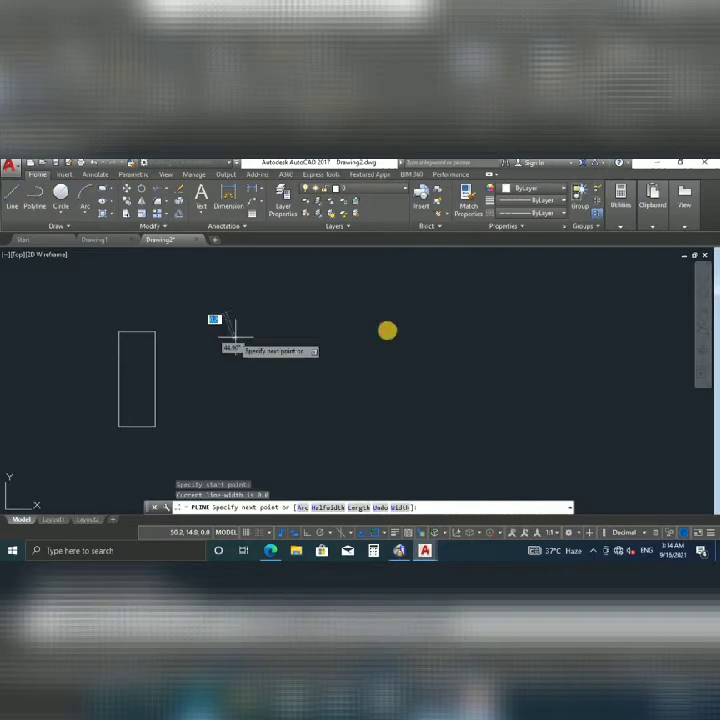
key(F8)
click(437, 338)
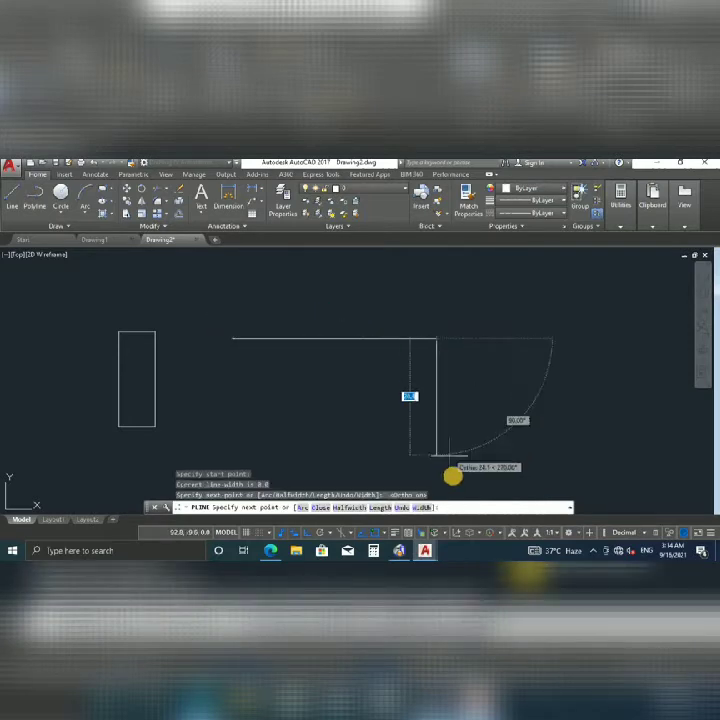
click(450, 473)
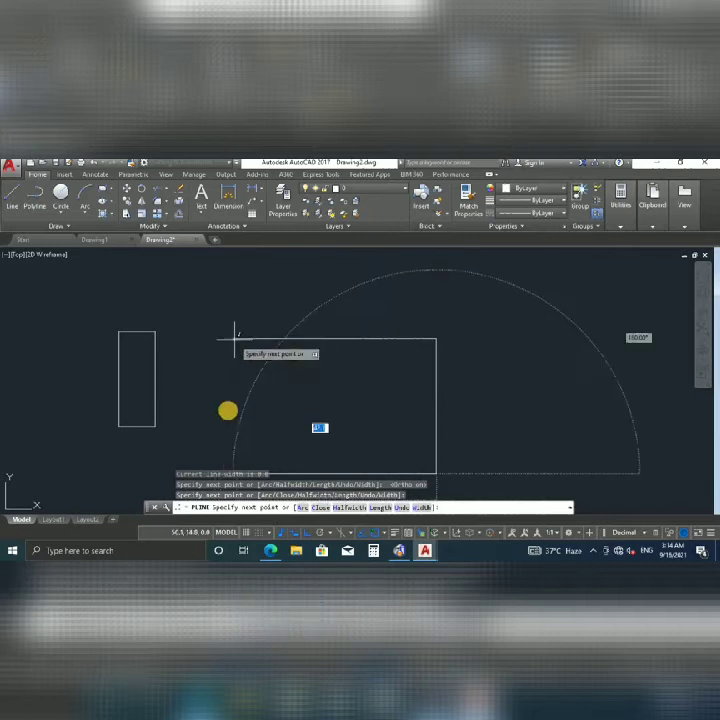
scroll(238, 438, down, 2)
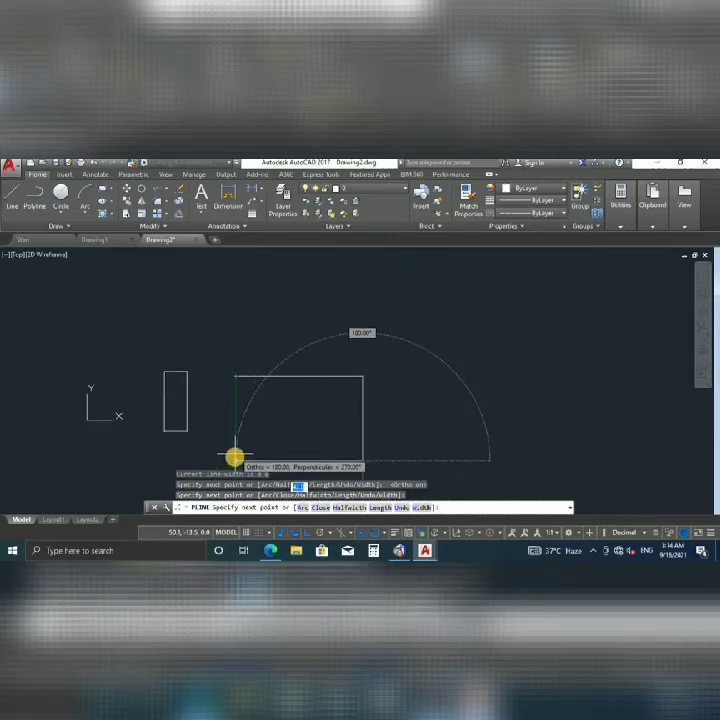
click(234, 460)
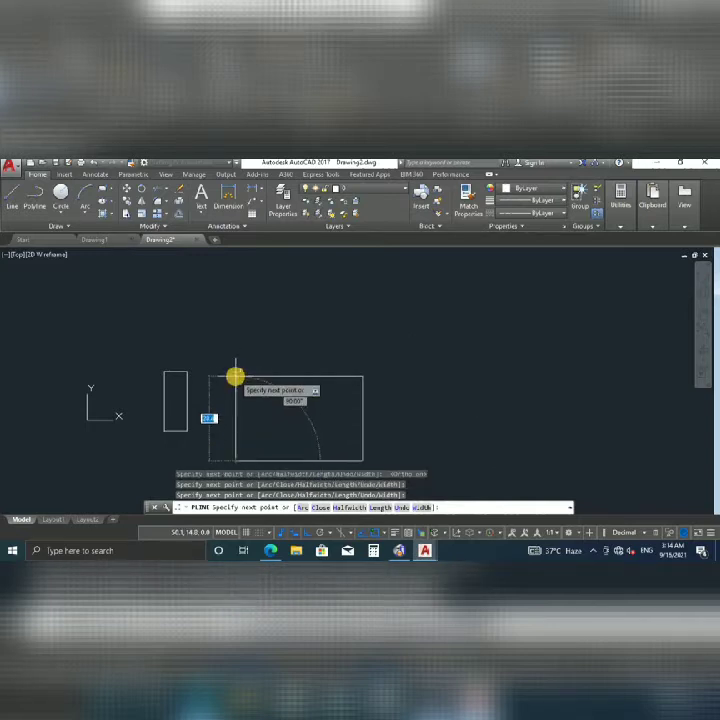
click(236, 375)
scroll(298, 350, down, 2)
key(Escape)
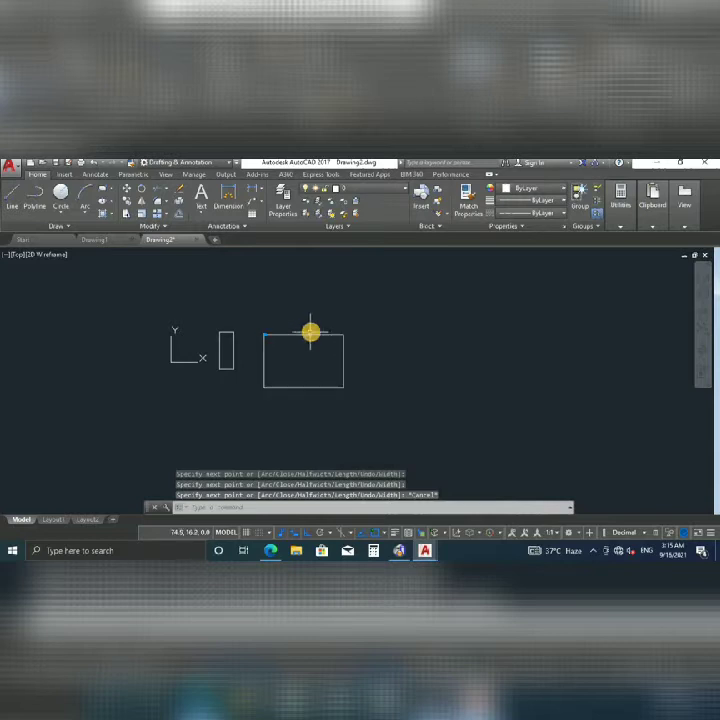
click(310, 333)
key(Escape)
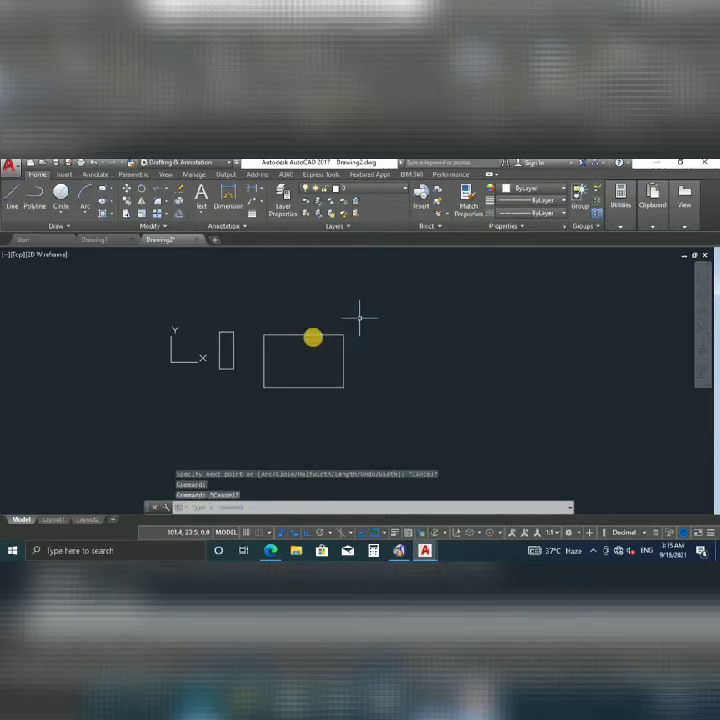
Grip-stretch the narrow rectangle's top edge further right and raise it higher.
click(310, 335)
key(Escape)
mouse_move(265, 330)
middle_down()
mouse_move(360, 350)
mouse_move(222, 322)
mouse_move(332, 285)
middle_up()
scroll(343, 355, up, 2)
click(182, 321)
scroll(225, 305, up, 4)
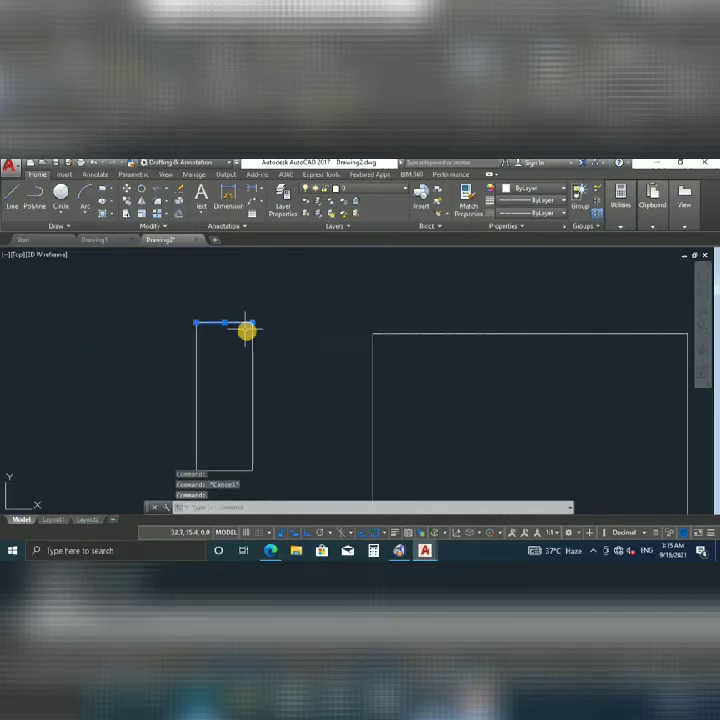
mouse_move(253, 322)
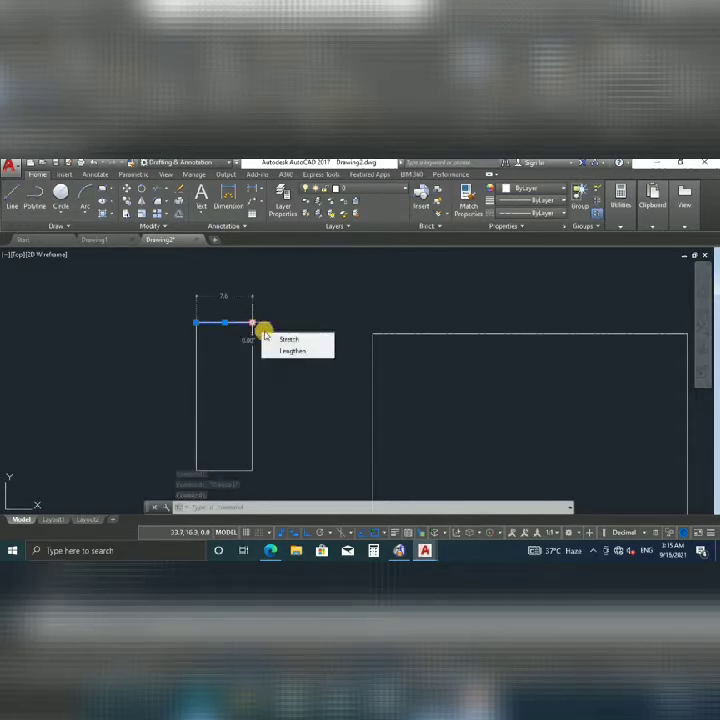
click(284, 340)
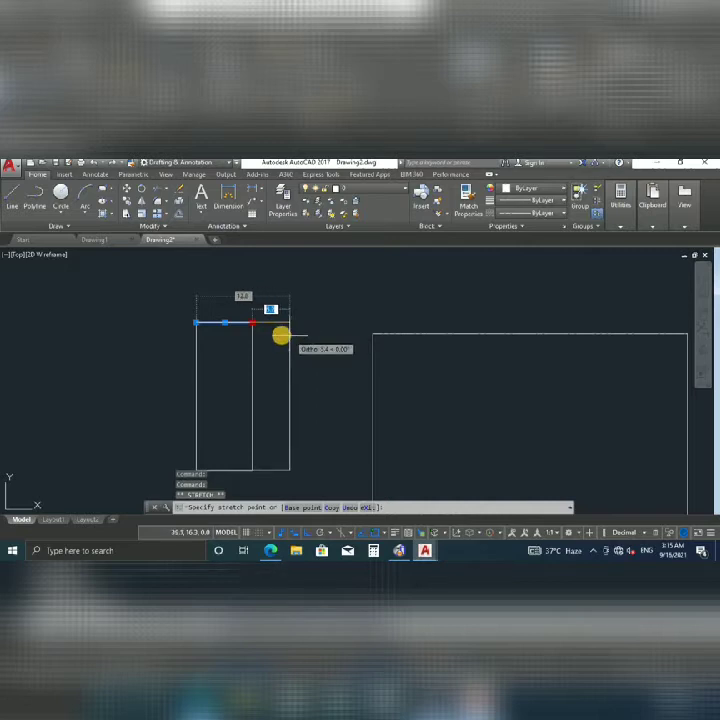
click(283, 333)
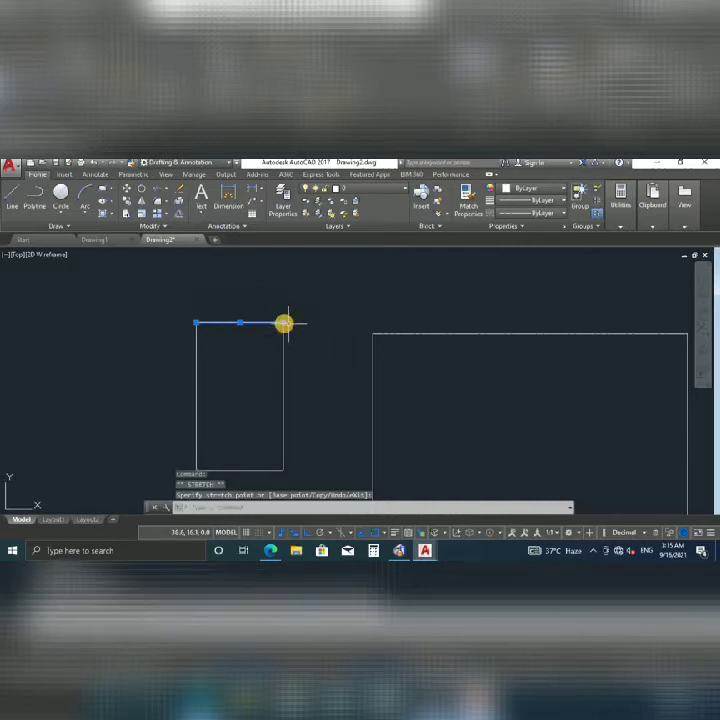
click(284, 323)
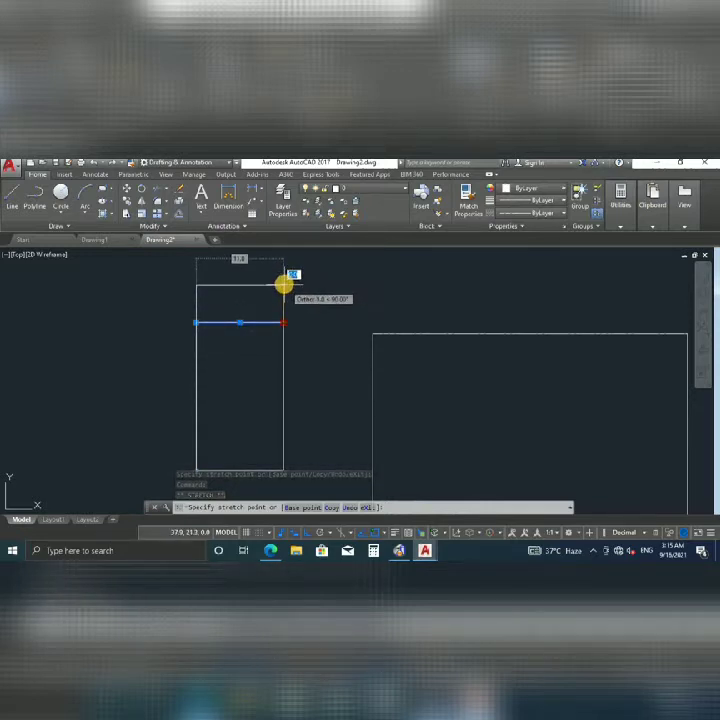
click(284, 284)
middle_drag(243, 321, 234, 321)
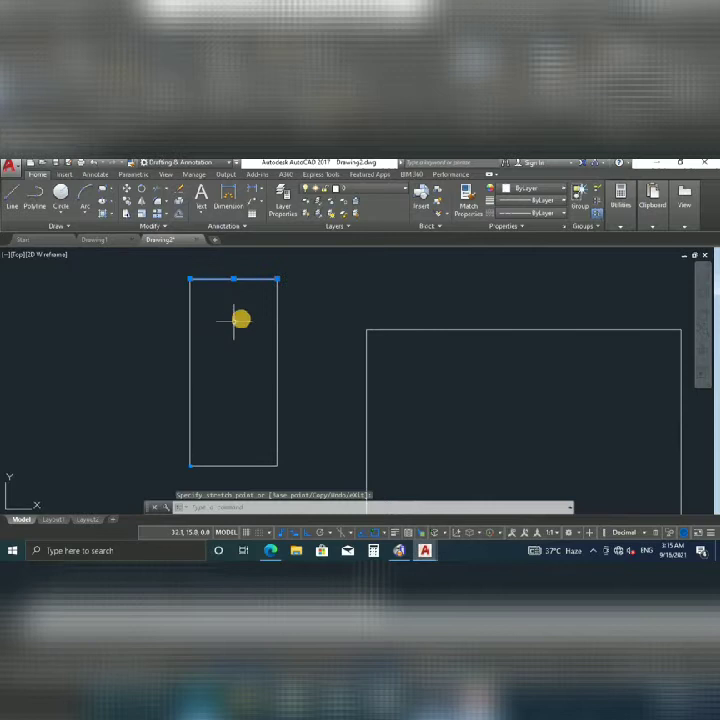
Stretch the rectangle's right side line outward to widen it.
click(278, 344)
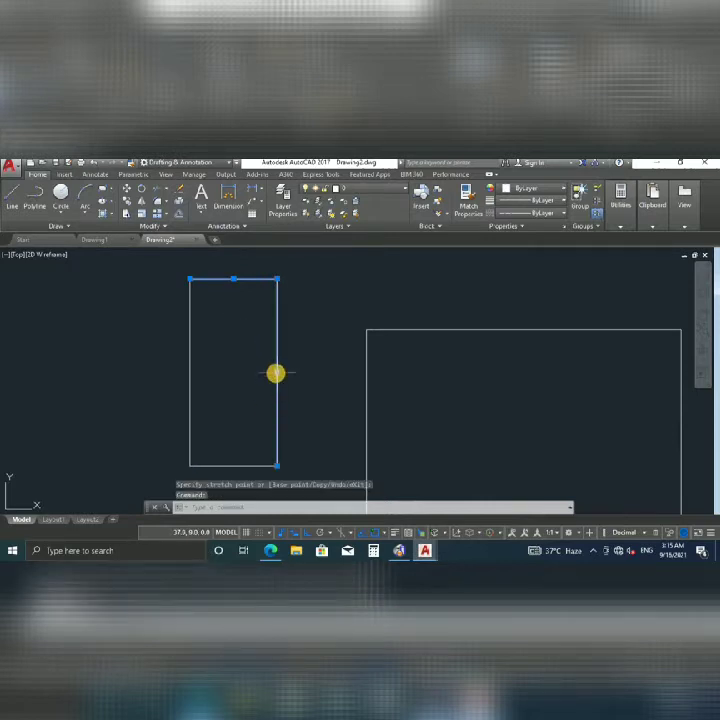
click(277, 465)
click(316, 441)
key(Escape)
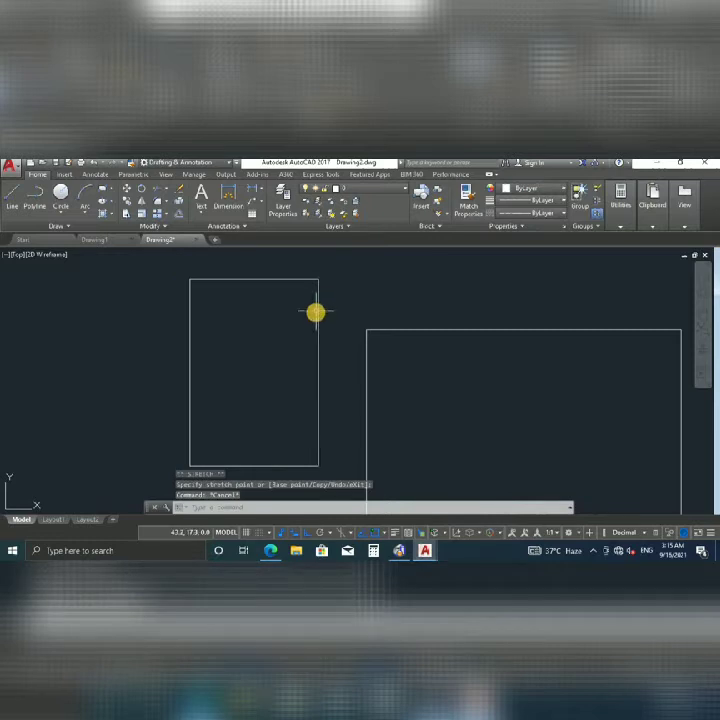
click(318, 316)
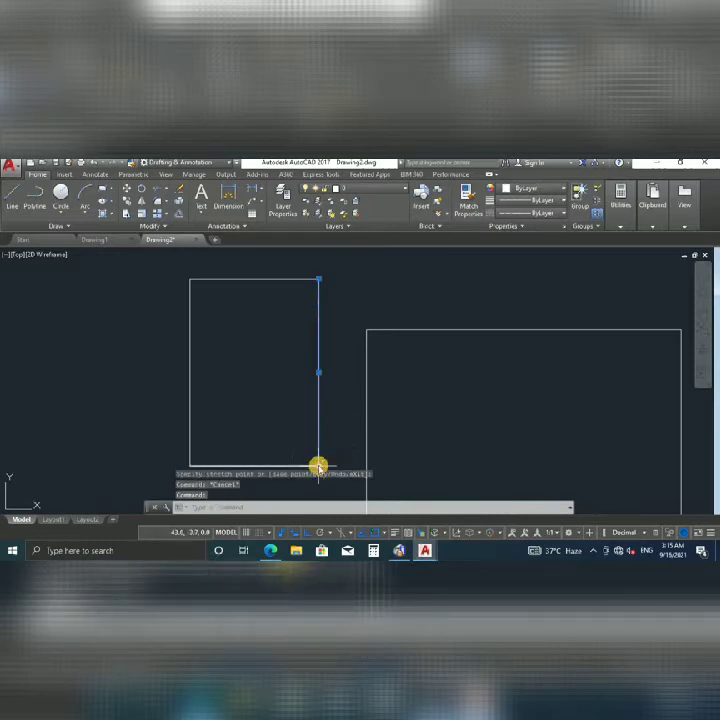
Stretch the right side line's top end to meet the rectangle's top edge.
click(318, 466)
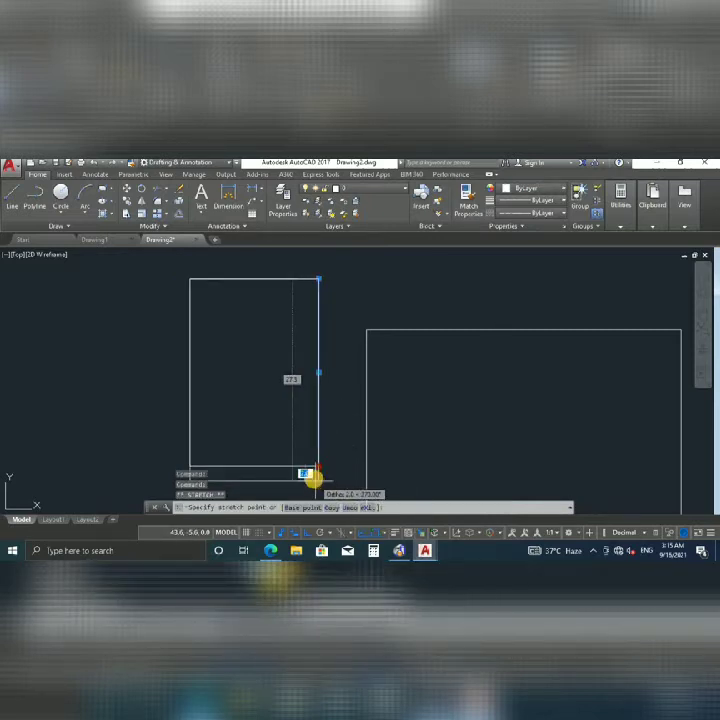
key(Escape)
mouse_move(317, 278)
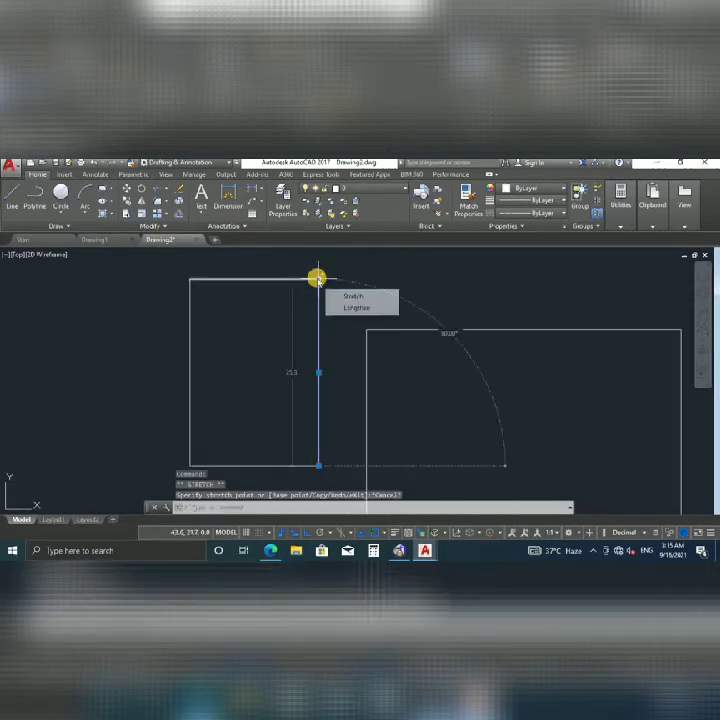
click(341, 295)
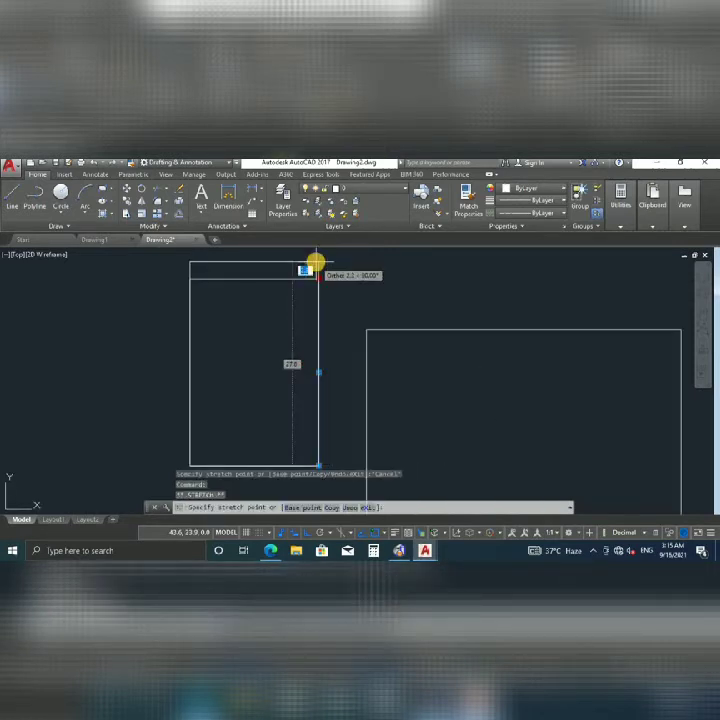
scroll(321, 275, down, 2)
middle_drag(321, 277, 325, 334)
click(321, 312)
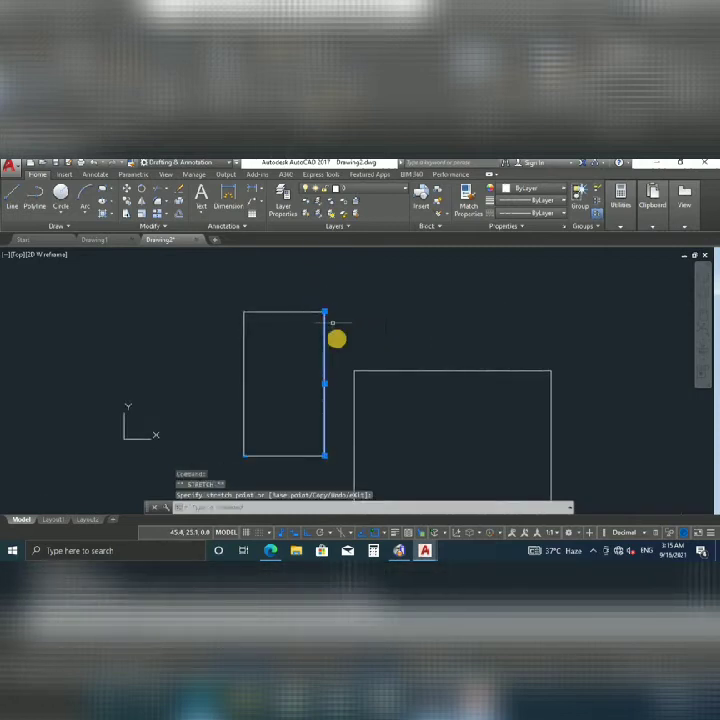
key(Escape)
Lengthen the vertical line upward, stretching its top end by 10.
click(323, 372)
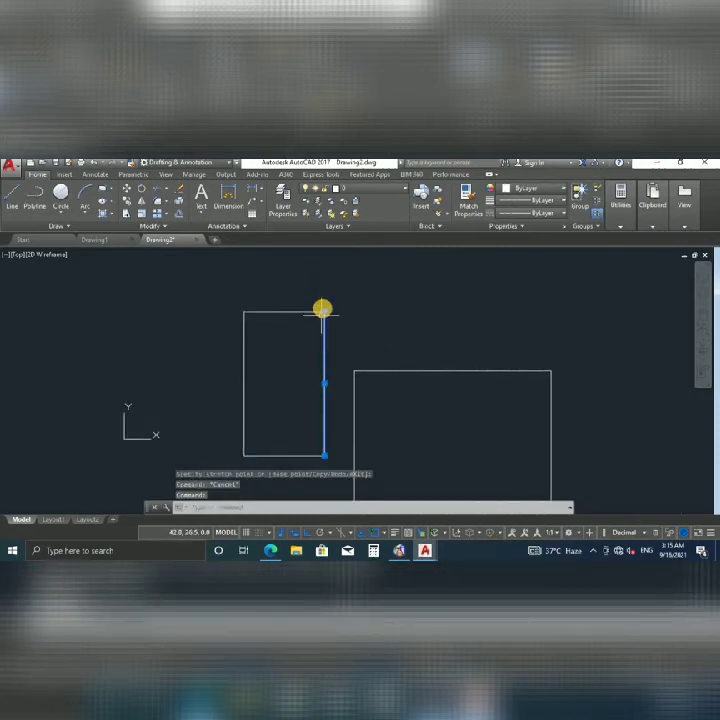
mouse_move(322, 311)
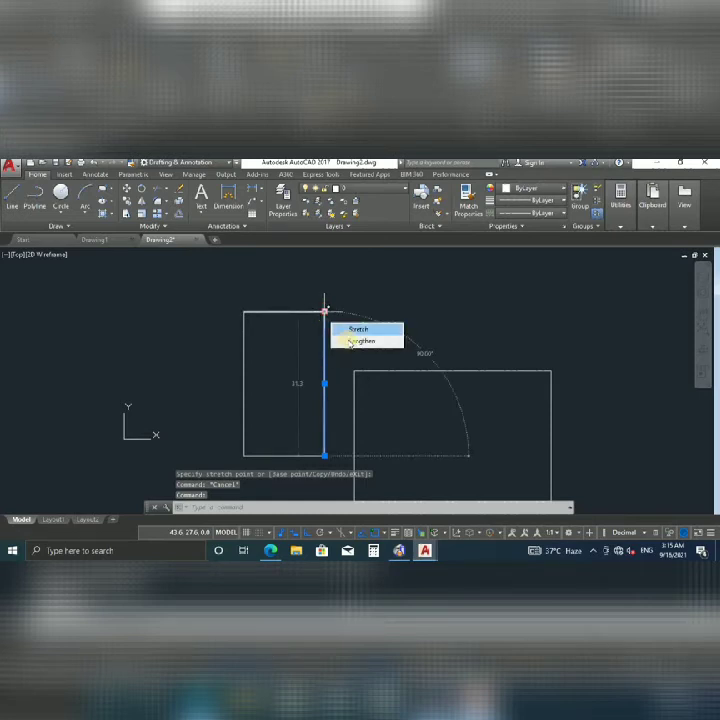
click(352, 341)
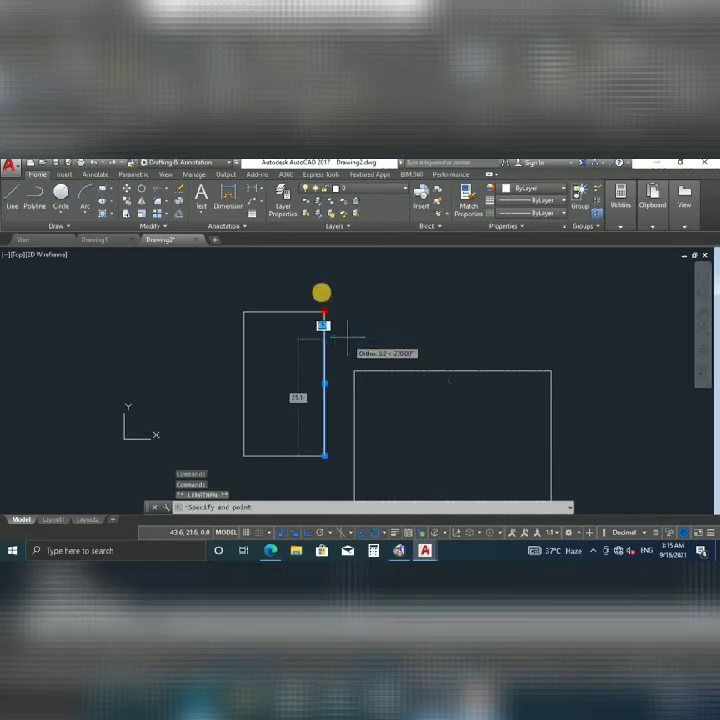
click(322, 262)
scroll(298, 338, down, 4)
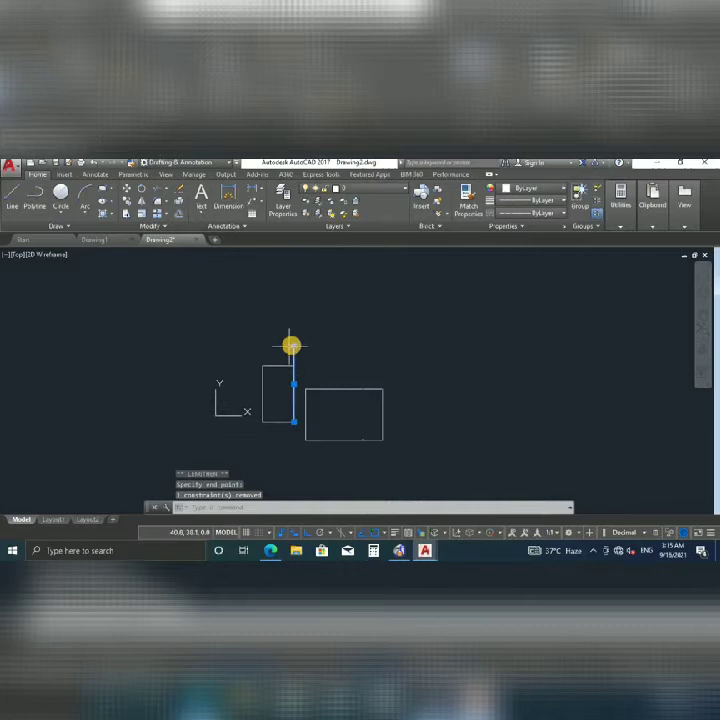
click(292, 344)
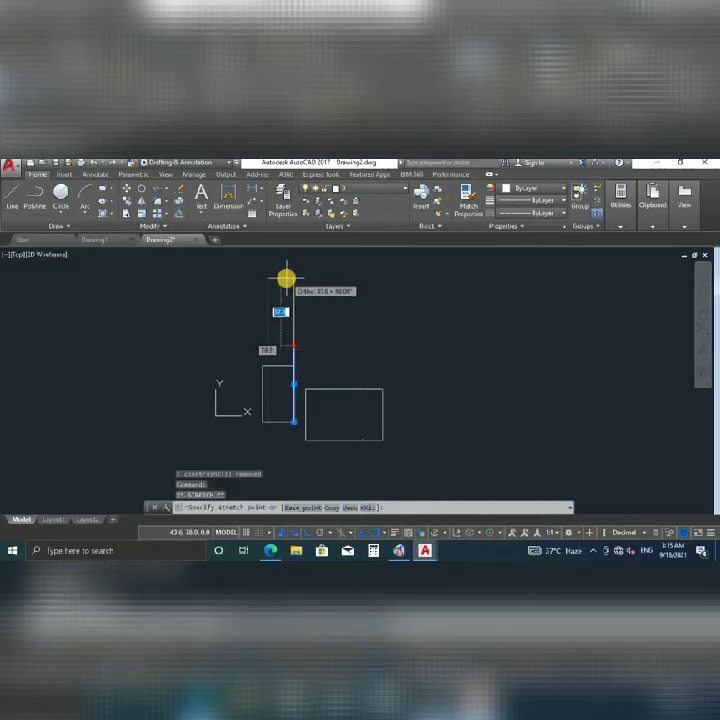
text(10)
key(Return)
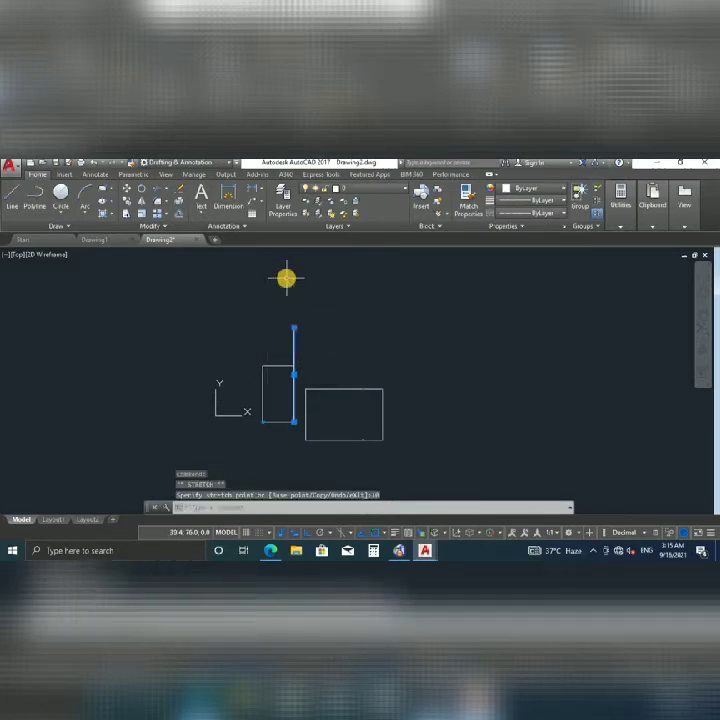
key(Escape)
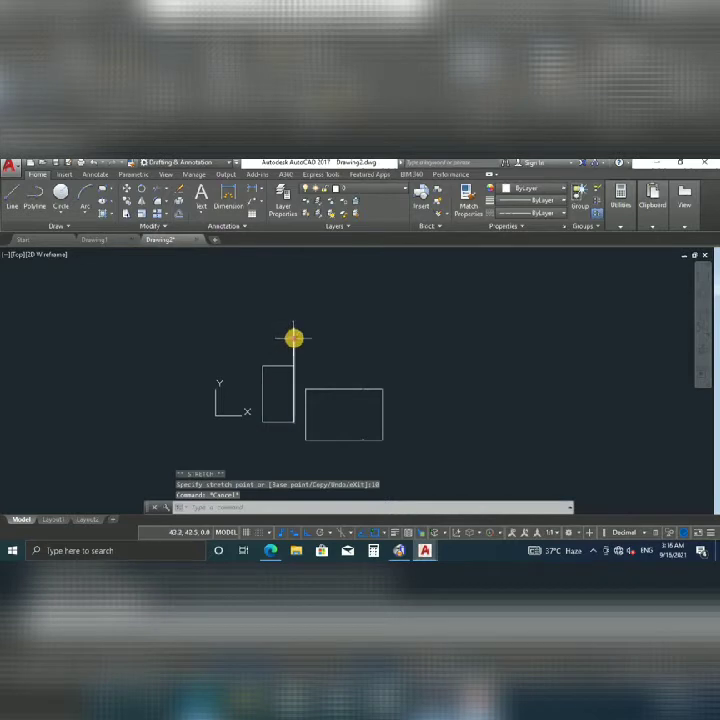
Re-stretch the vertical line's top endpoint to its final height above the top corner.
click(292, 330)
click(293, 327)
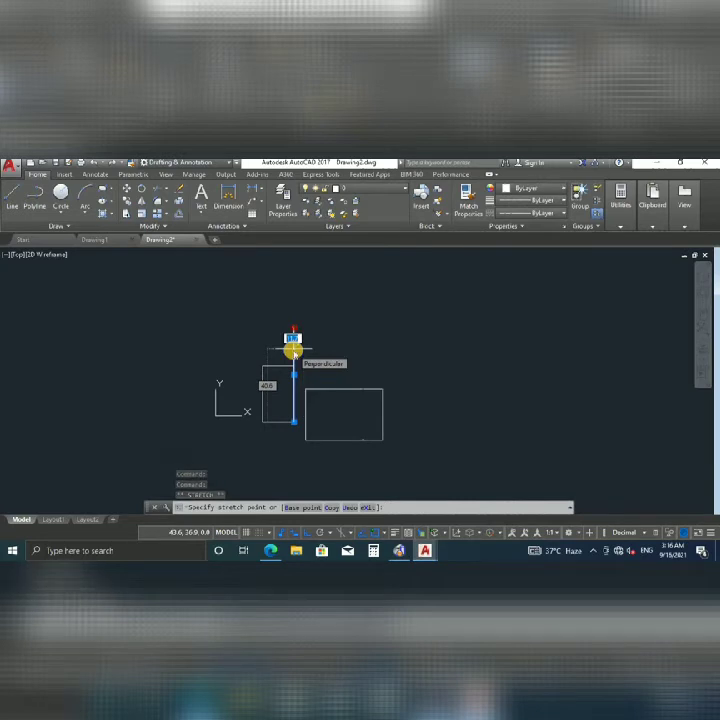
click(293, 350)
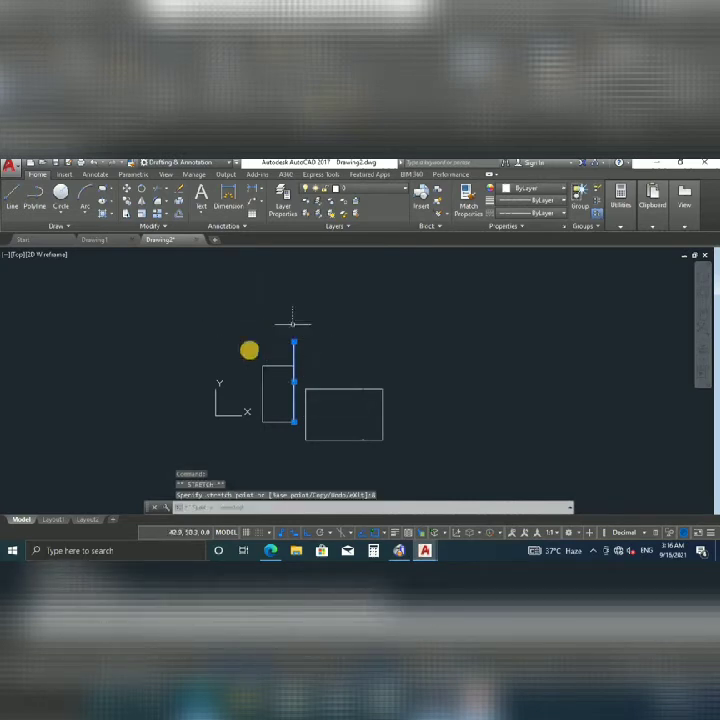
key(Escape)
scroll(306, 386, up, 3)
scroll(292, 303, down, 5)
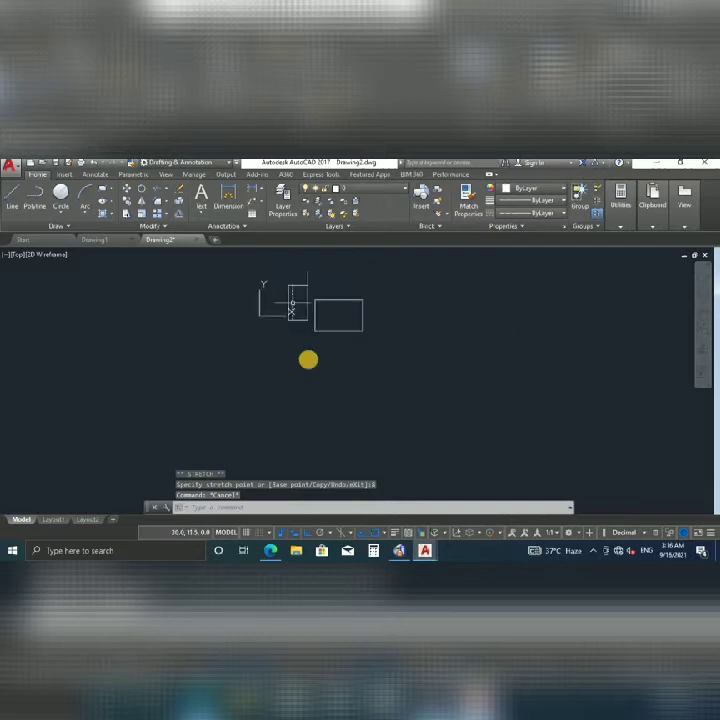
scroll(328, 368, up, 8)
scroll(397, 448, down, 4)
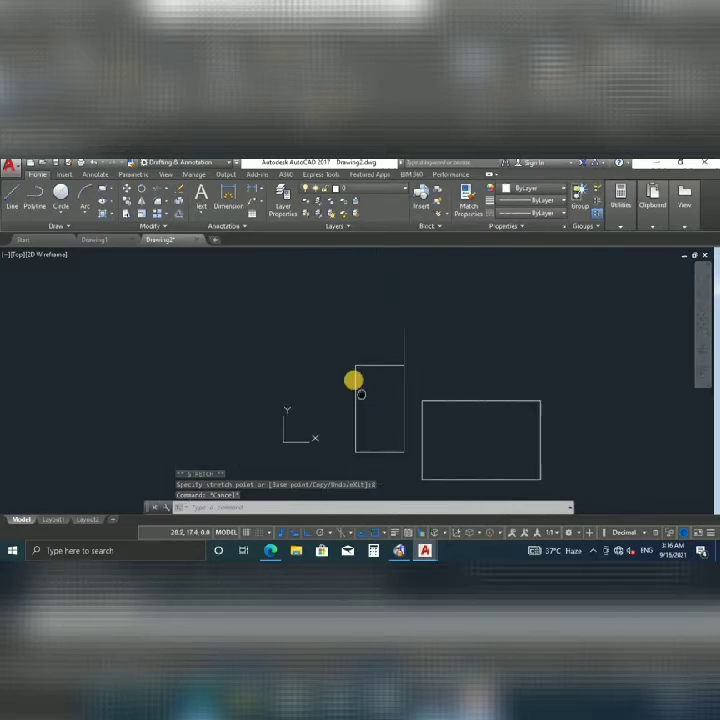
click(368, 364)
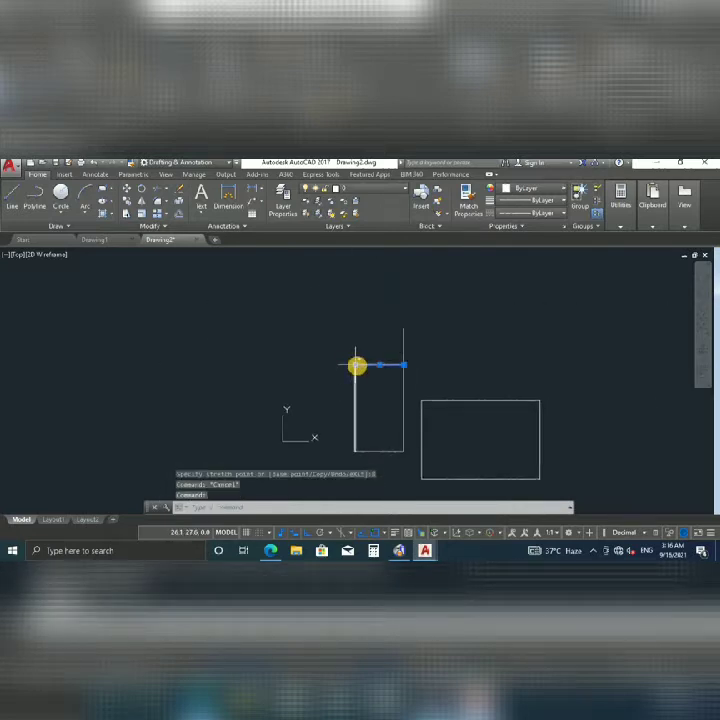
click(357, 365)
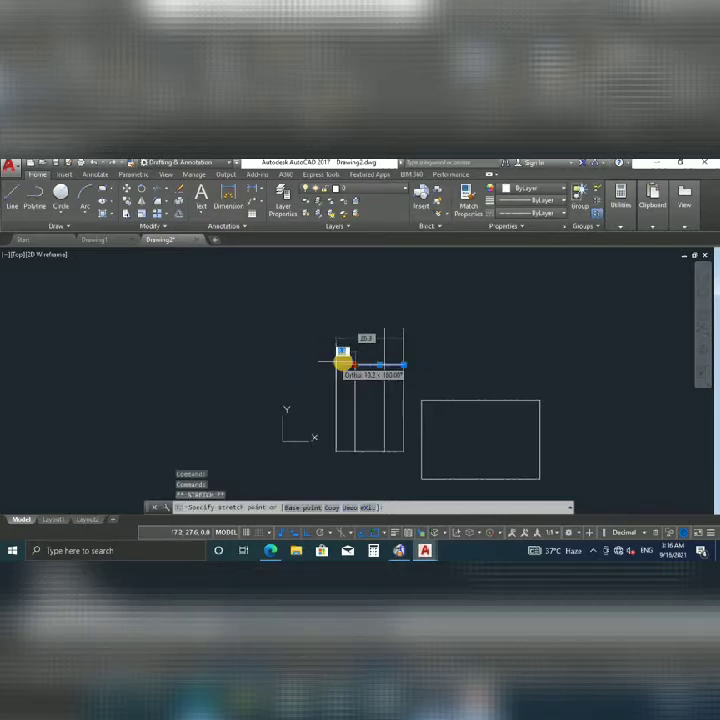
key(Escape)
mouse_move(355, 365)
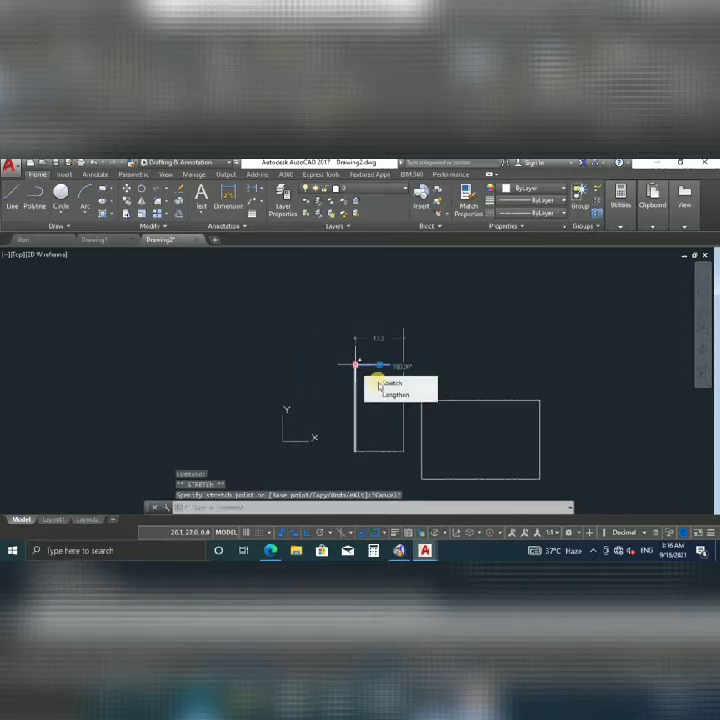
click(395, 394)
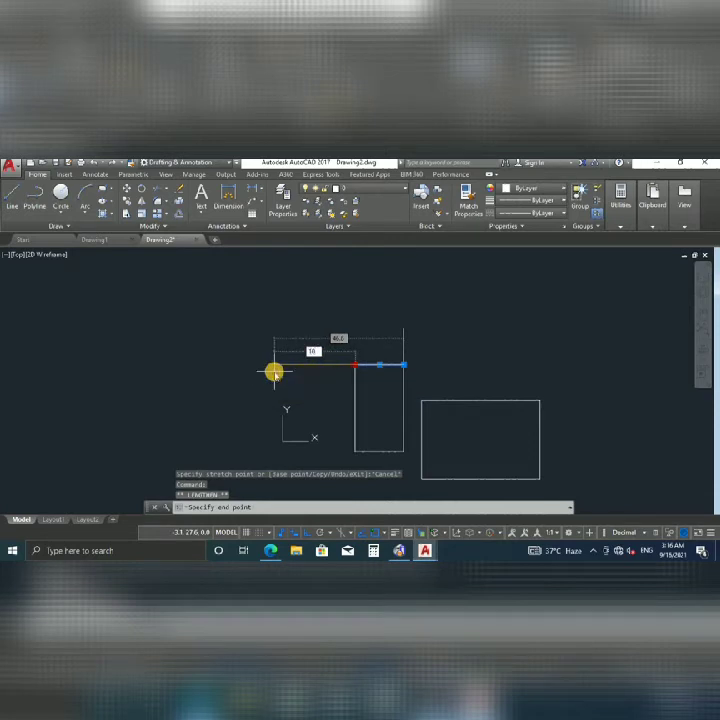
text(10)
key(Return)
key(Escape)
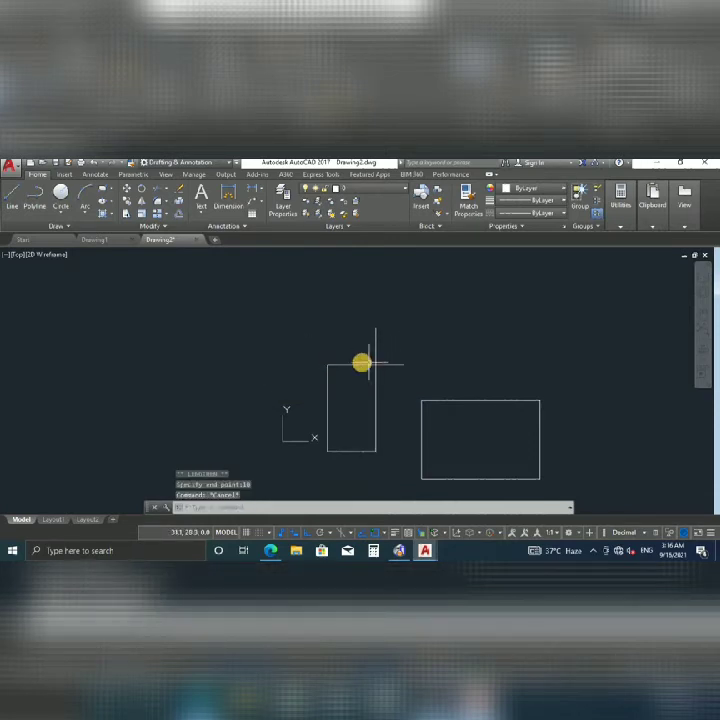
click(328, 364)
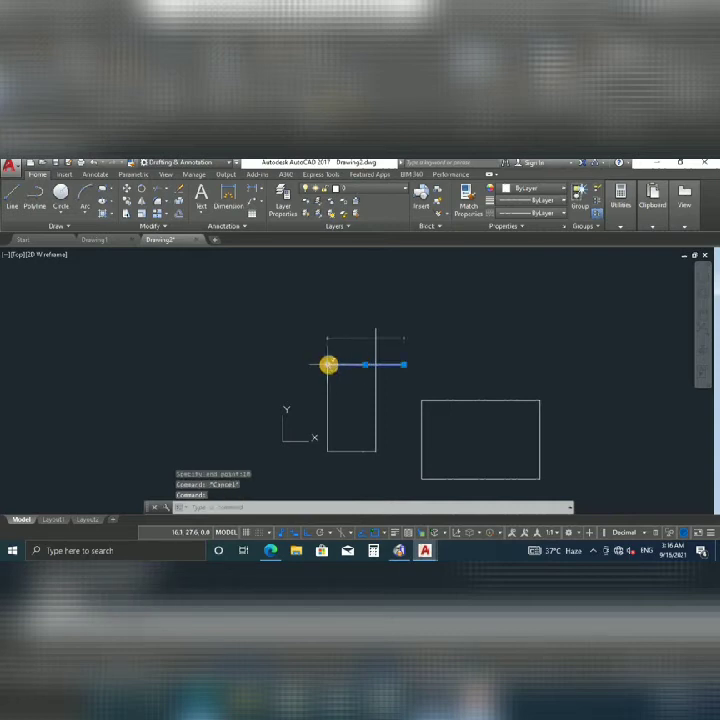
mouse_move(328, 364)
click(355, 393)
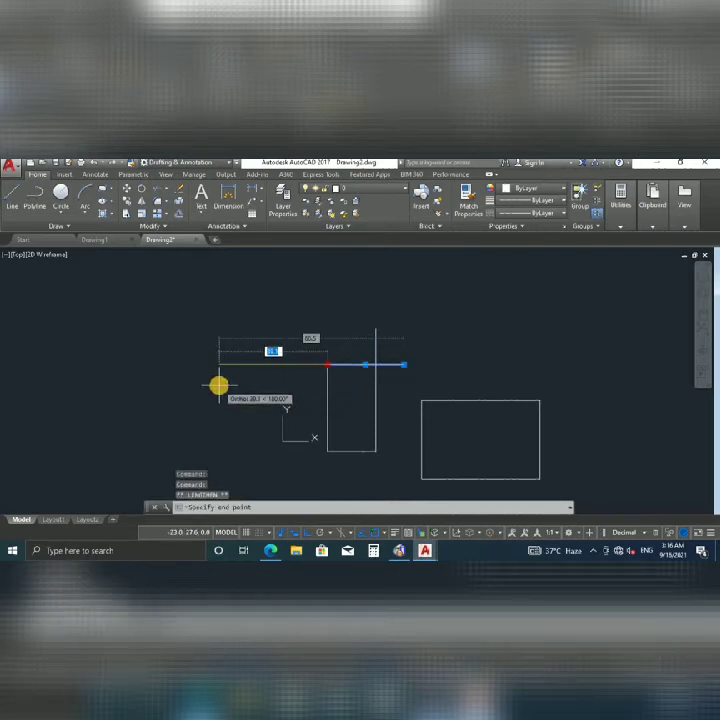
text(-10)
key(Return)
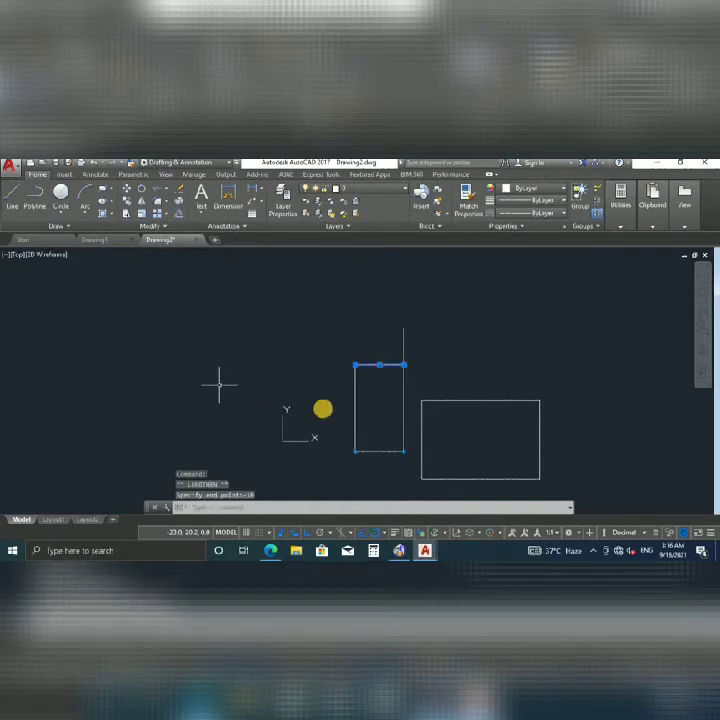
middle_drag(331, 406, 321, 360)
key(Escape)
middle_drag(356, 331, 336, 366)
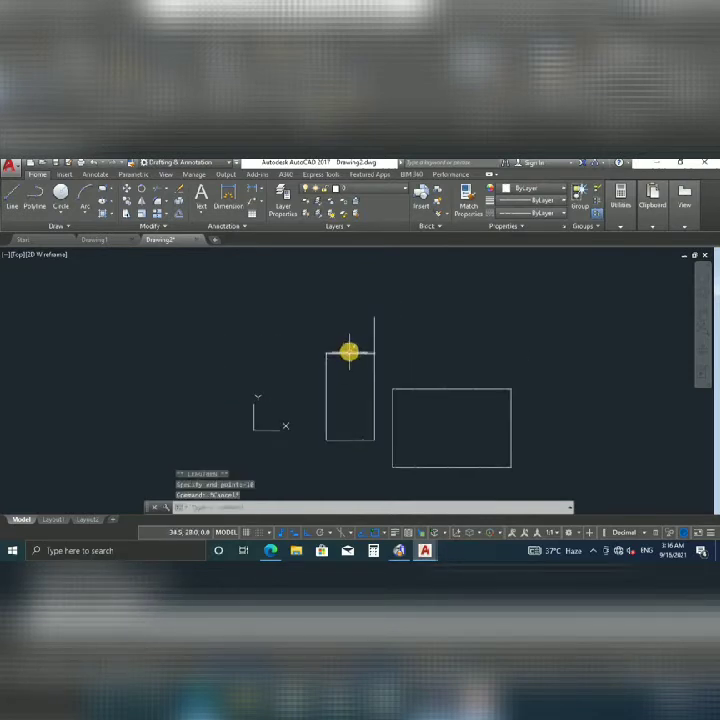
click(348, 353)
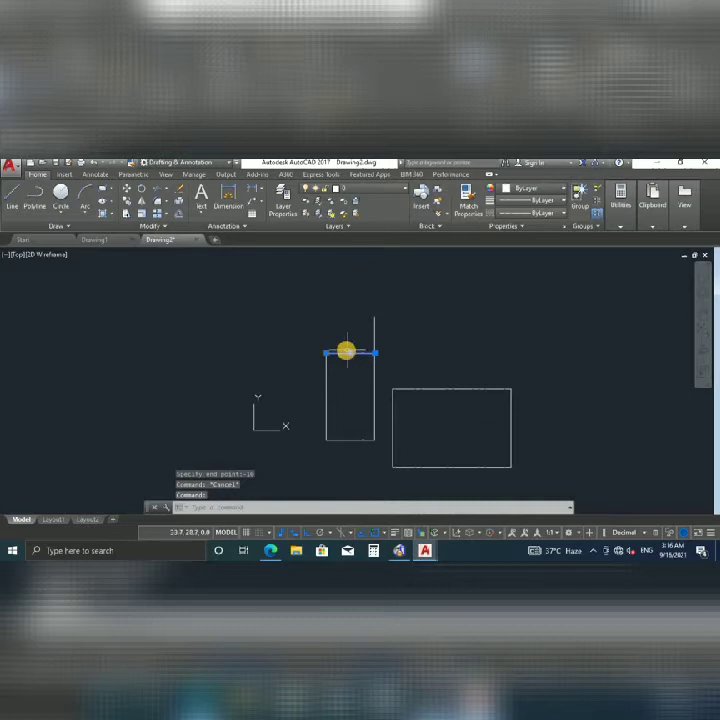
click(351, 353)
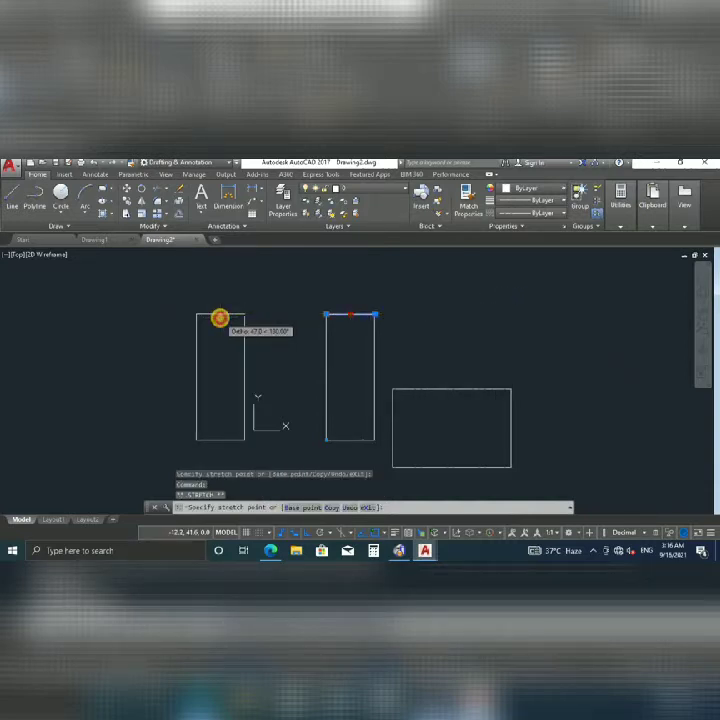
Drop the stretched top edge level with the raised right side to form the tall rectangle.
click(220, 318)
key(Escape)
scroll(208, 318, up, 4)
Try stretching the tall rectangle's right side, then cancel and reframe both rectangles.
middle_drag(208, 319, 212, 337)
click(306, 354)
click(271, 374)
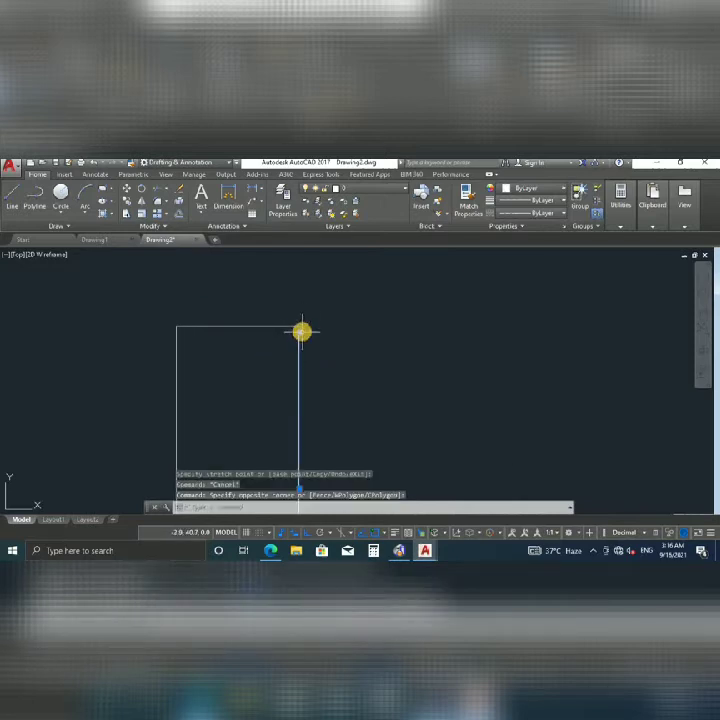
click(299, 327)
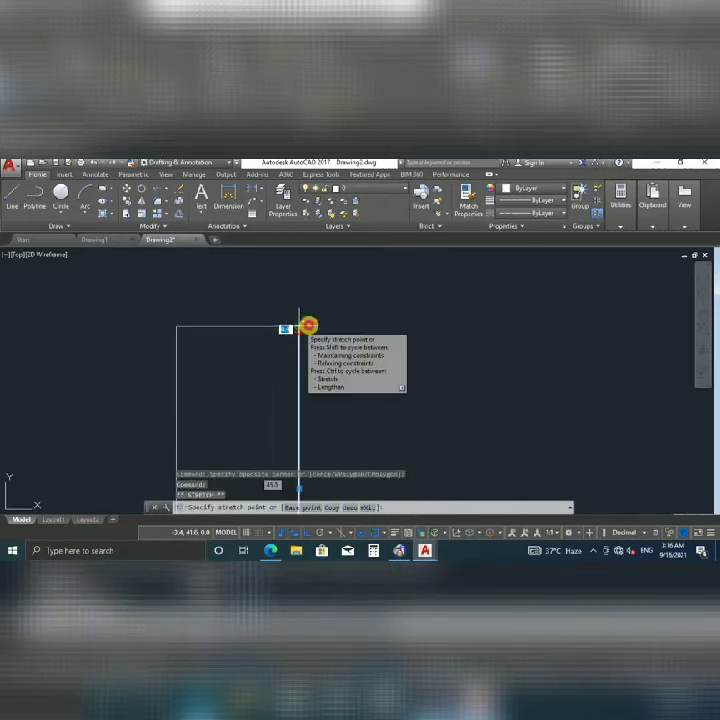
key(Escape)
scroll(330, 330, down, 4)
scroll(321, 334, up, 7)
scroll(257, 335, down, 9)
scroll(256, 336, up, 6)
scroll(267, 331, down, 5)
scroll(328, 357, up, 3)
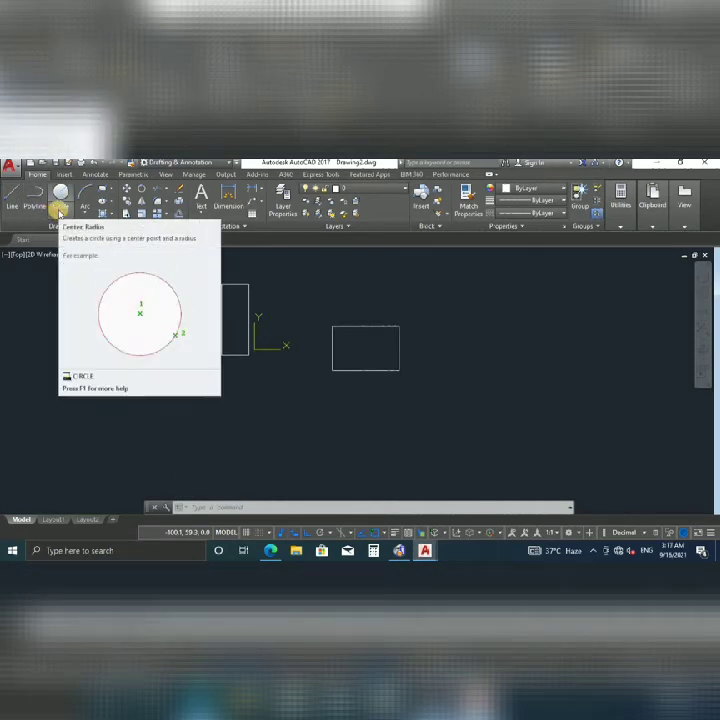
Start a new polyline and draw its long horizontal first segment.
scroll(347, 319, down, 2)
middle_drag(343, 321, 168, 373)
middle_drag(251, 339, 193, 339)
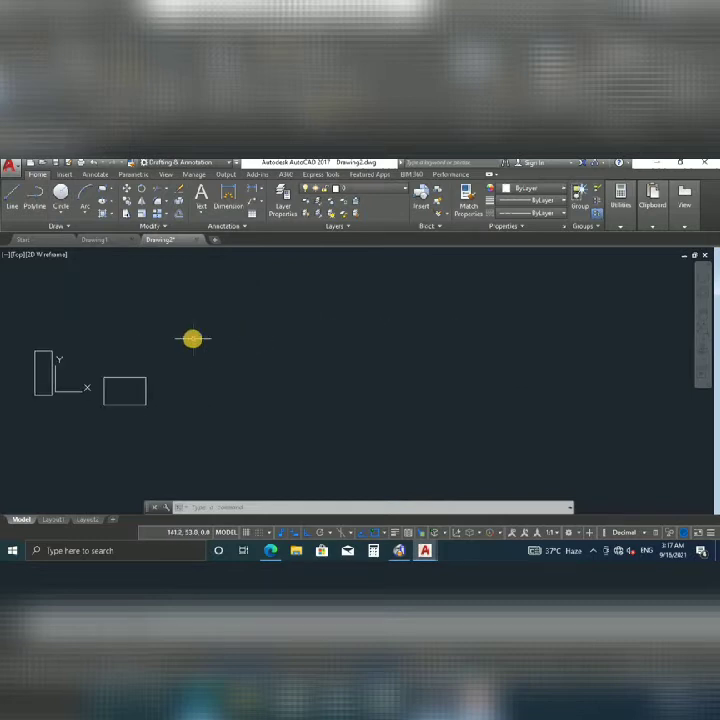
click(37, 209)
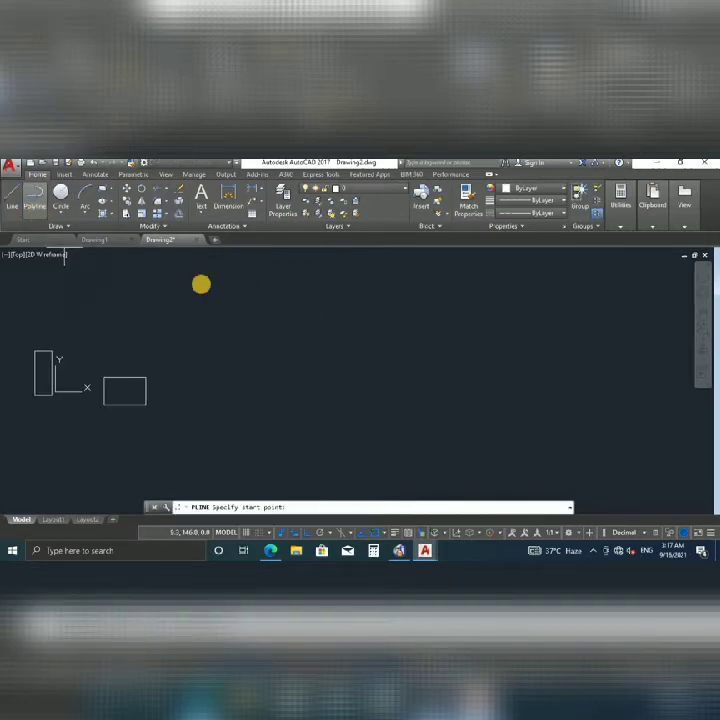
click(276, 347)
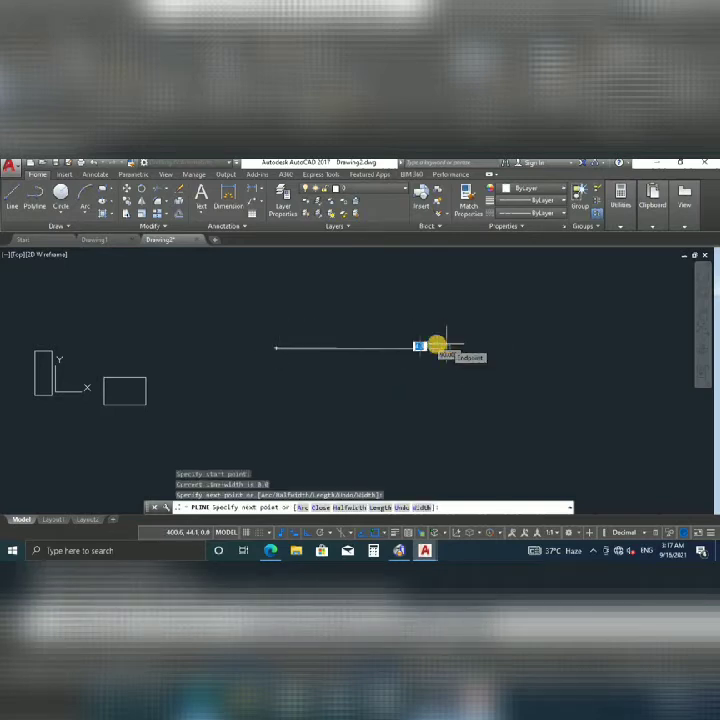
click(446, 348)
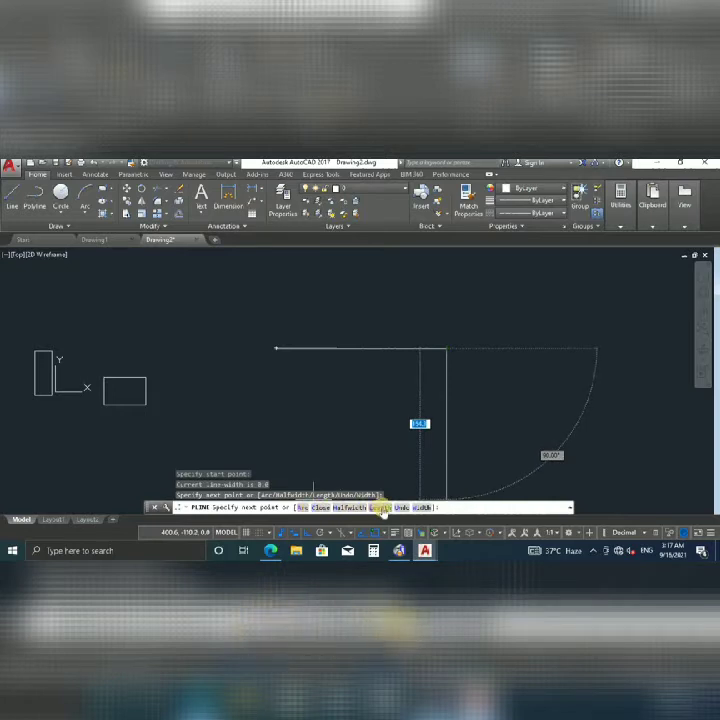
Add a small hooked arc at the right end, entering 20 and picking its included angle and endpoint.
click(304, 508)
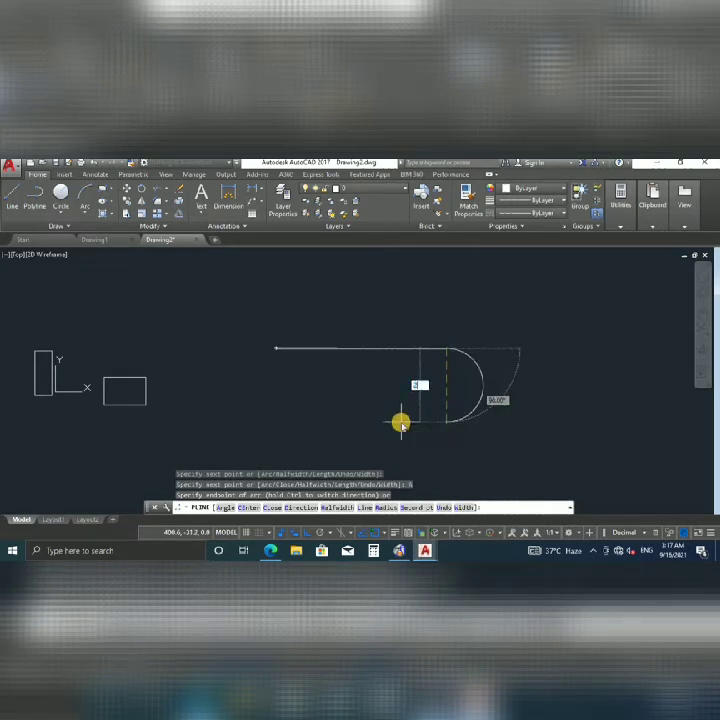
text(20)
key(Return)
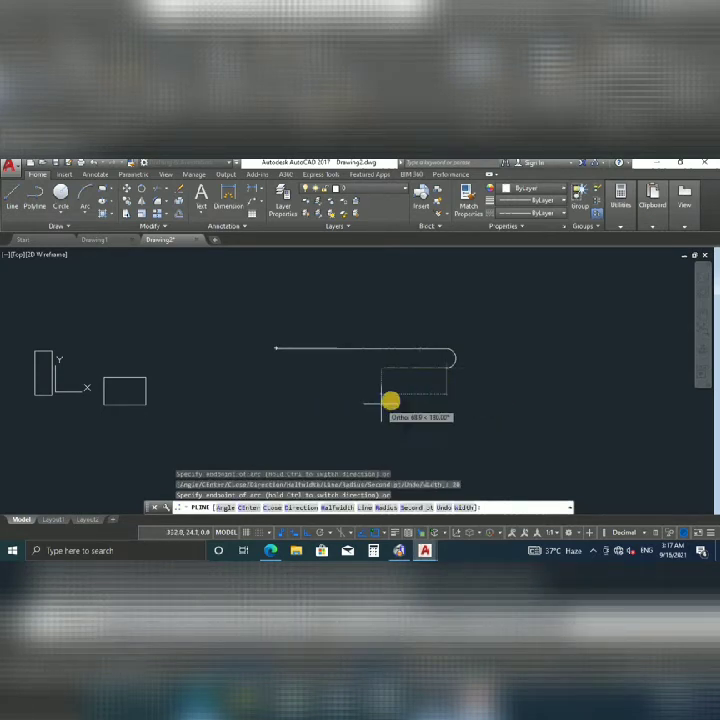
middle_drag(386, 418, 392, 368)
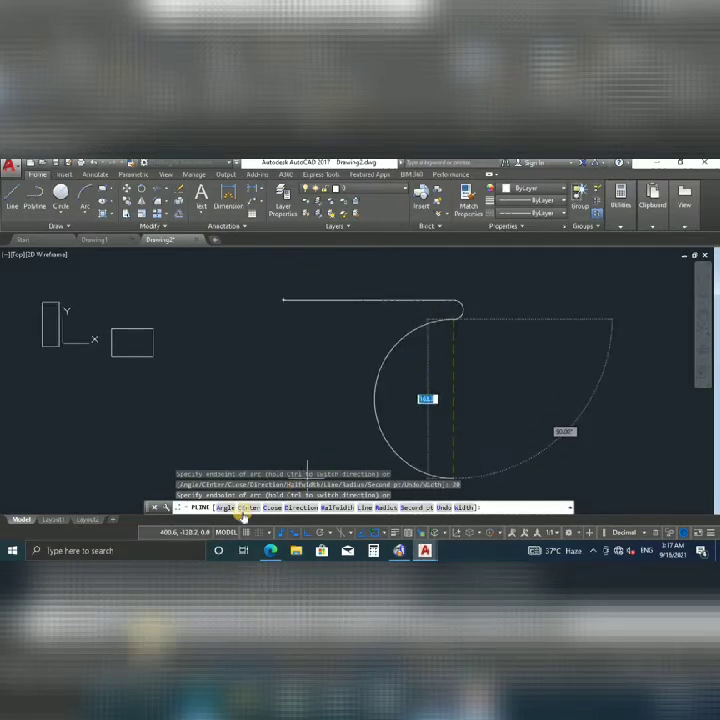
text(a)
key(Return)
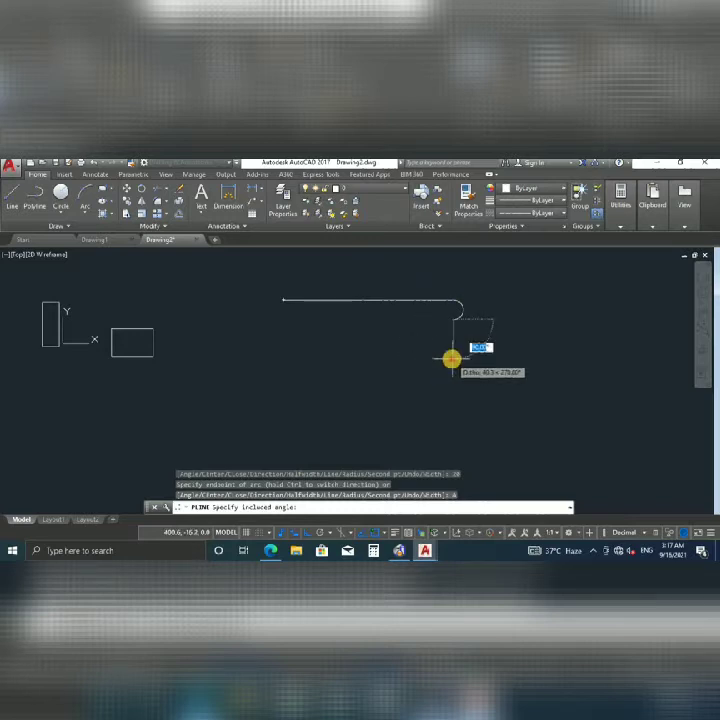
click(452, 358)
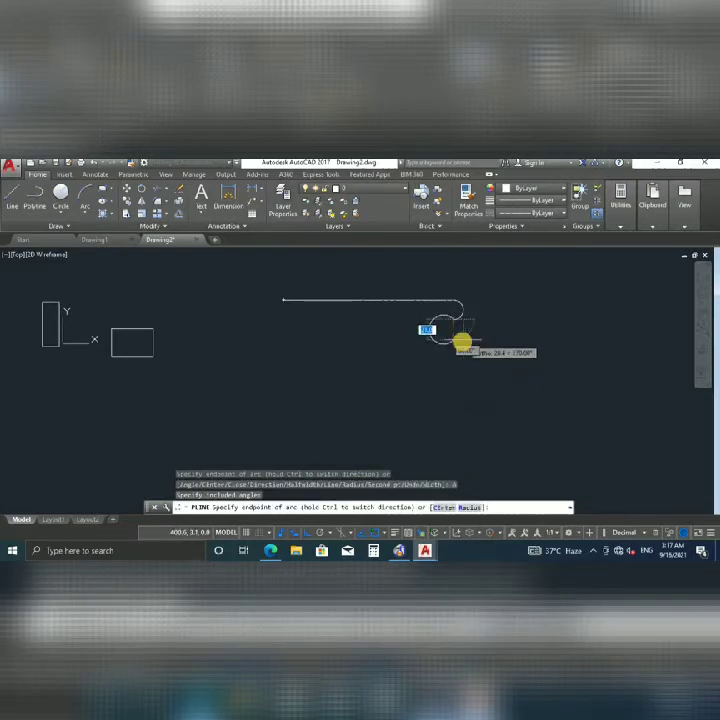
click(461, 368)
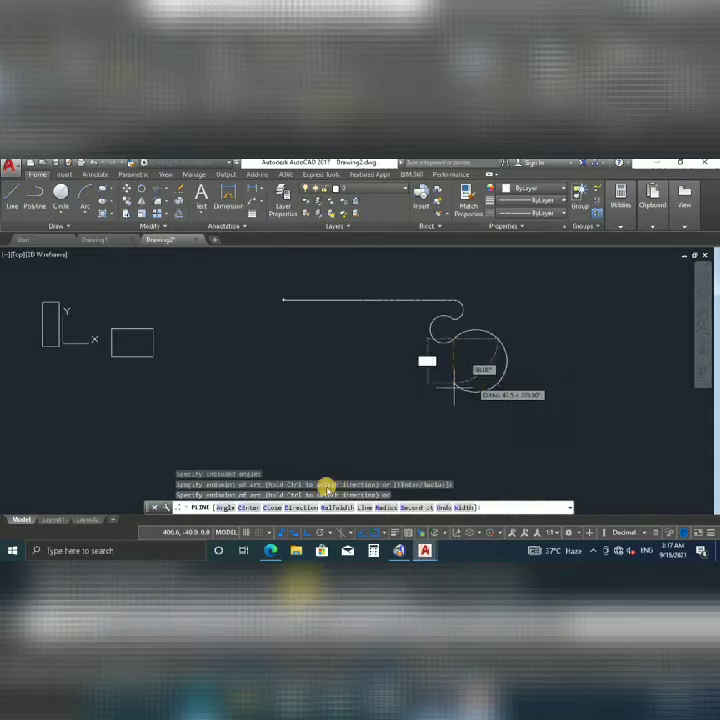
Return to straight segments and draw the vertical segment down from the hook.
click(366, 507)
scroll(466, 360, down, 2)
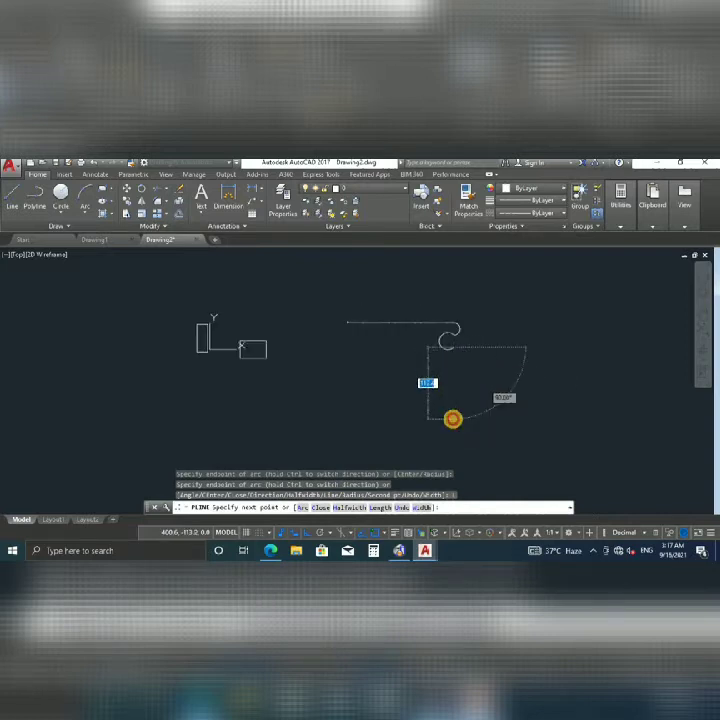
click(453, 419)
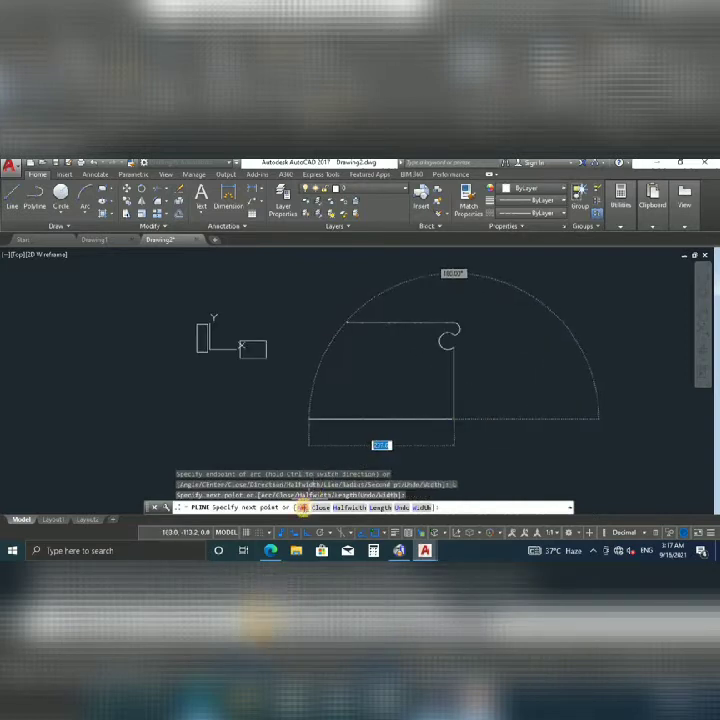
Add the large bottom arc, then a straight polyline segment running left.
click(301, 507)
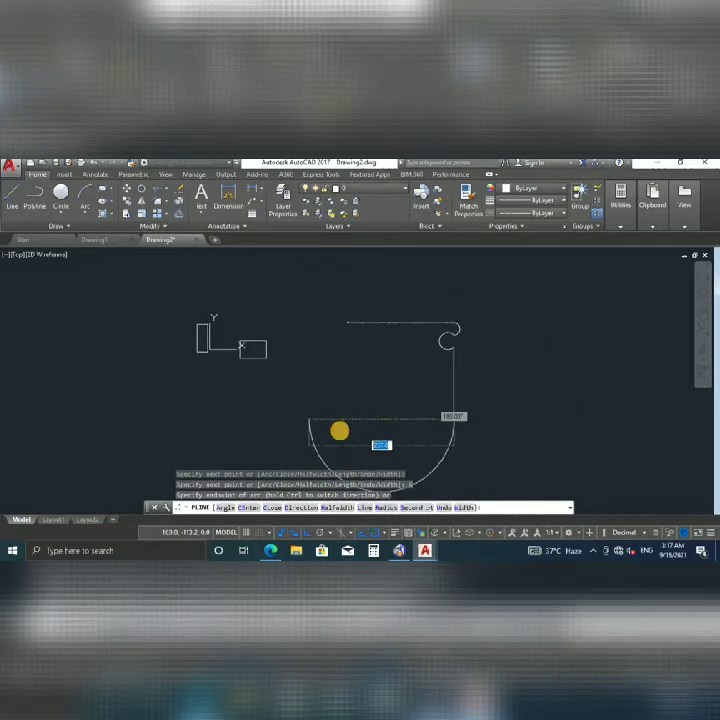
click(380, 393)
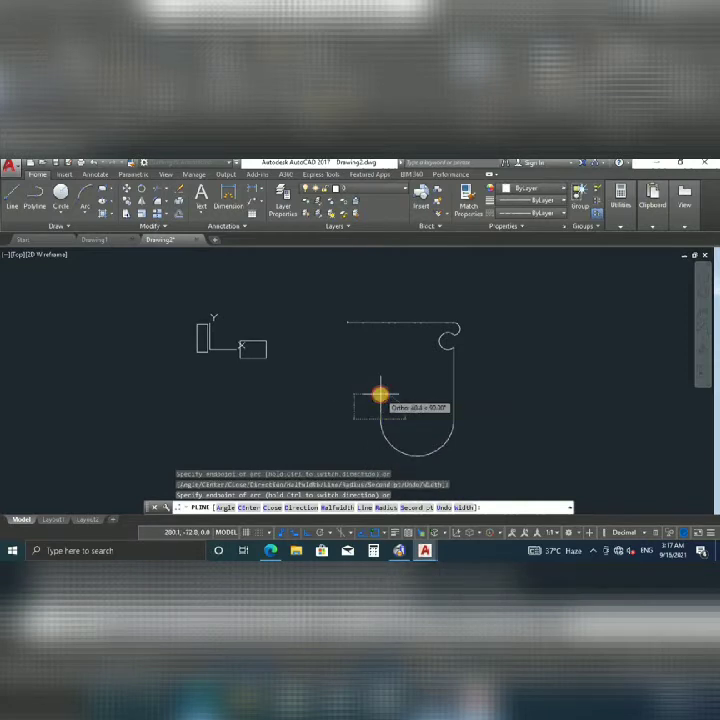
click(365, 507)
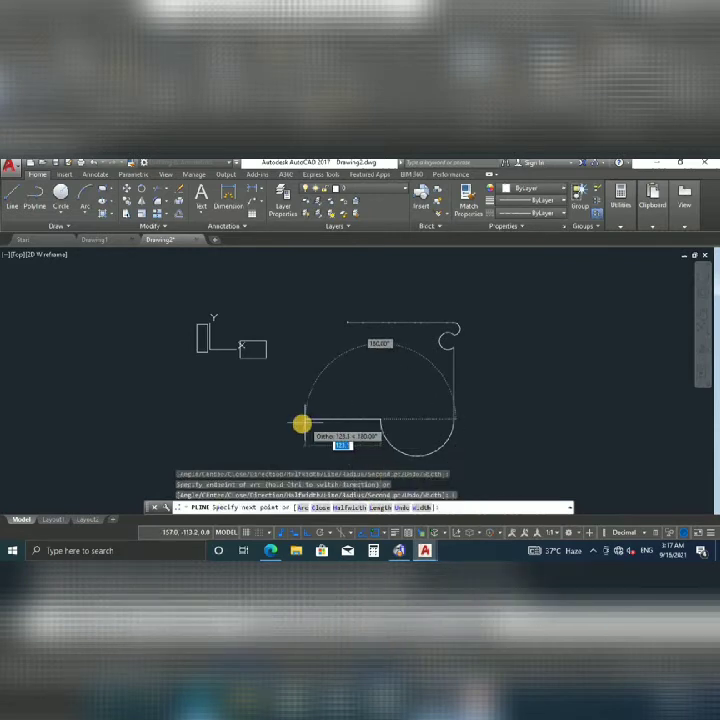
click(302, 419)
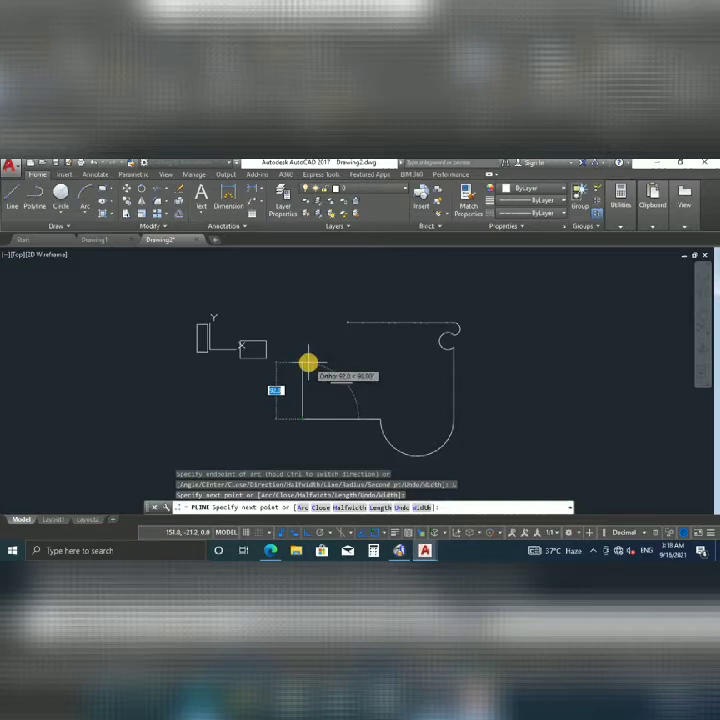
Round the left end with an arc, add a slanted edge up to the top line, and finish.
text(a)
key(Return)
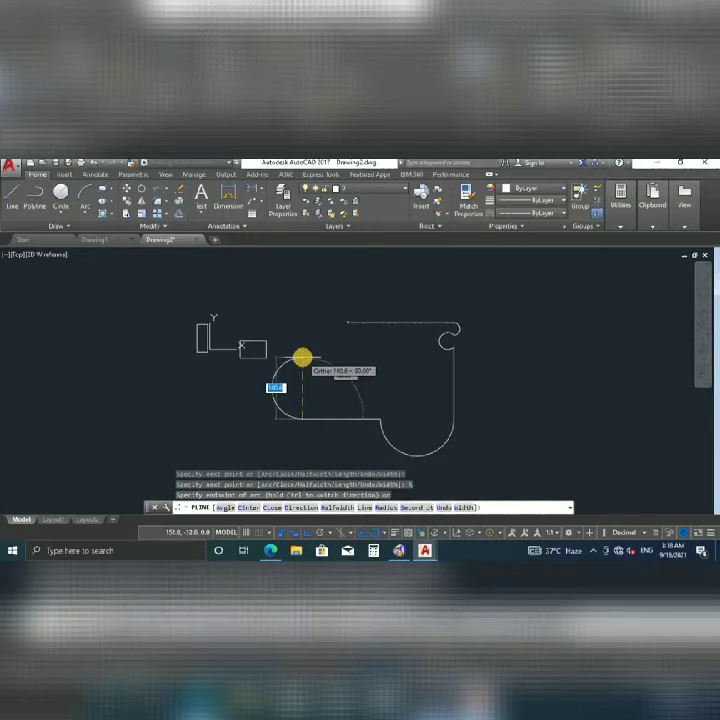
click(302, 357)
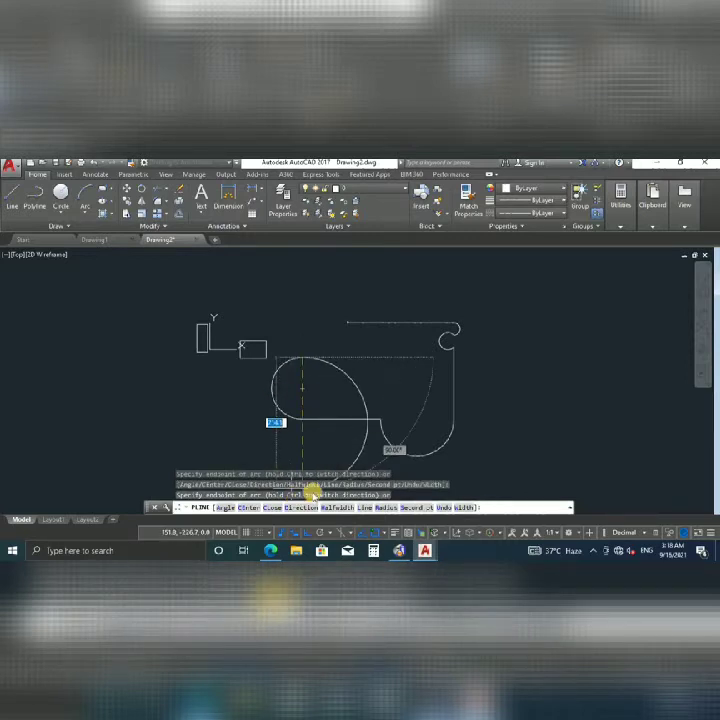
text(l)
key(Return)
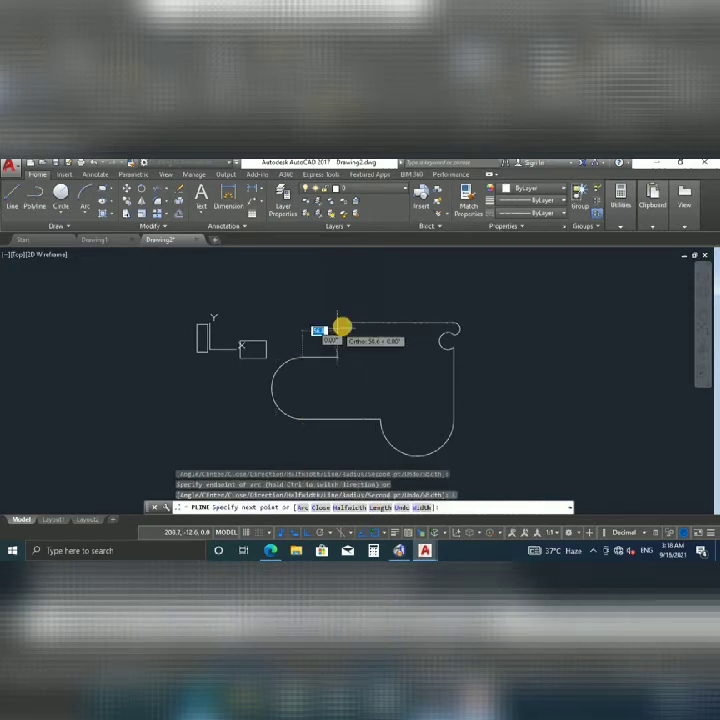
click(345, 325)
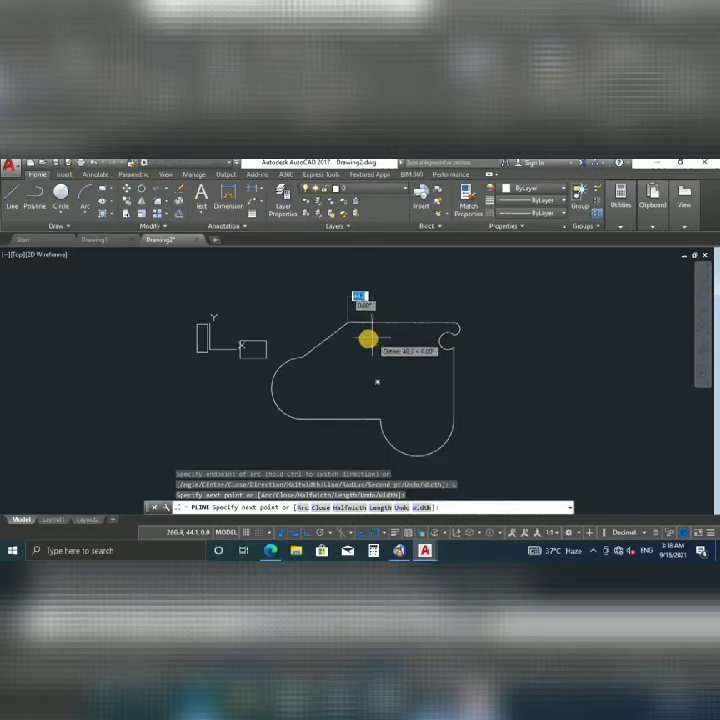
key(Return)
mouse_move(357, 354)
middle_down()
mouse_move(275, 338)
mouse_move(65, 344)
middle_up()
scroll(275, 338, down, 2)
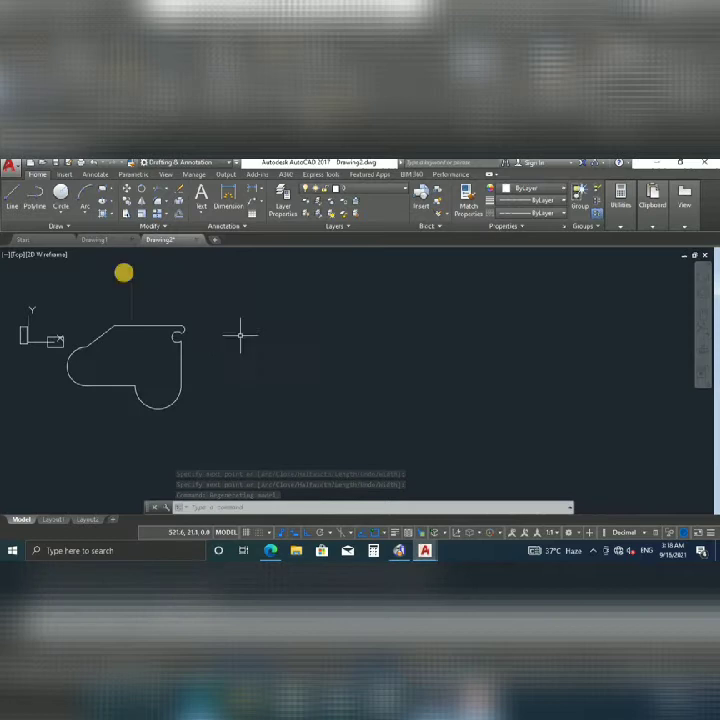
Draw the new outline's top edge, stepped right side and bottom edge with orthogonal lines.
click(13, 201)
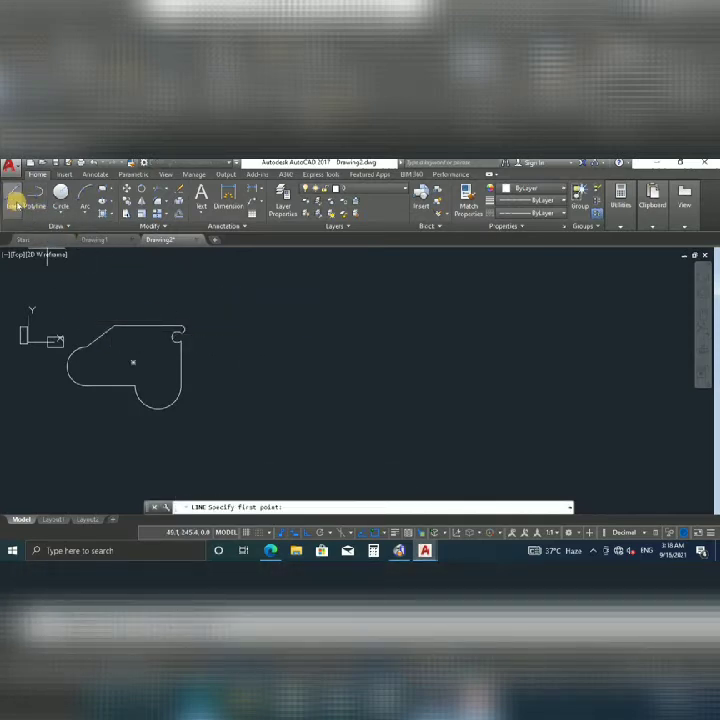
click(13, 201)
click(319, 315)
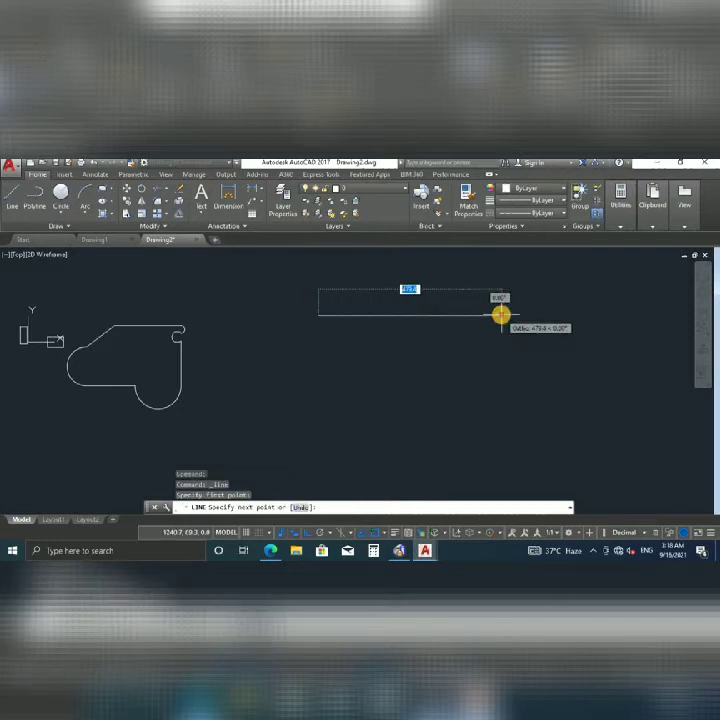
click(501, 316)
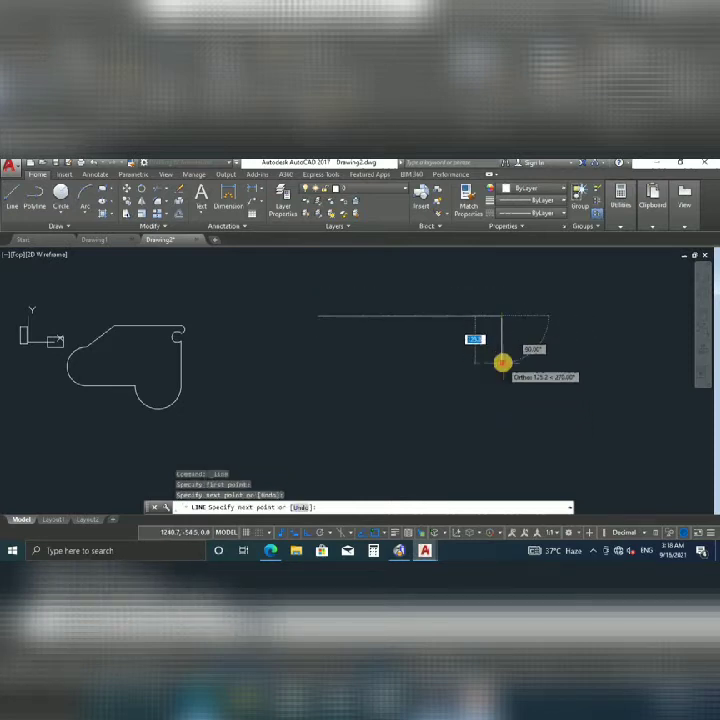
click(501, 362)
click(412, 362)
click(412, 420)
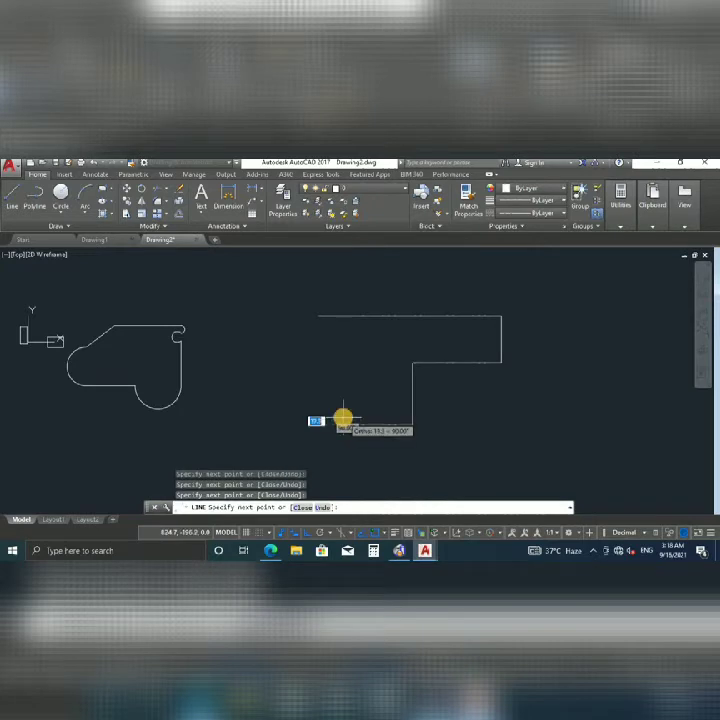
click(273, 409)
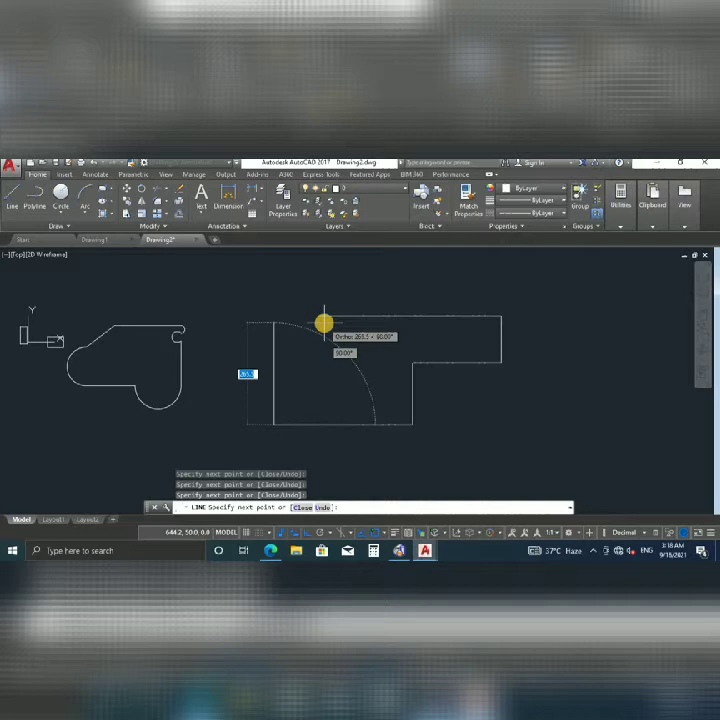
Turn off Ortho and close the outline with a slanted left edge back to the start.
key(F8)
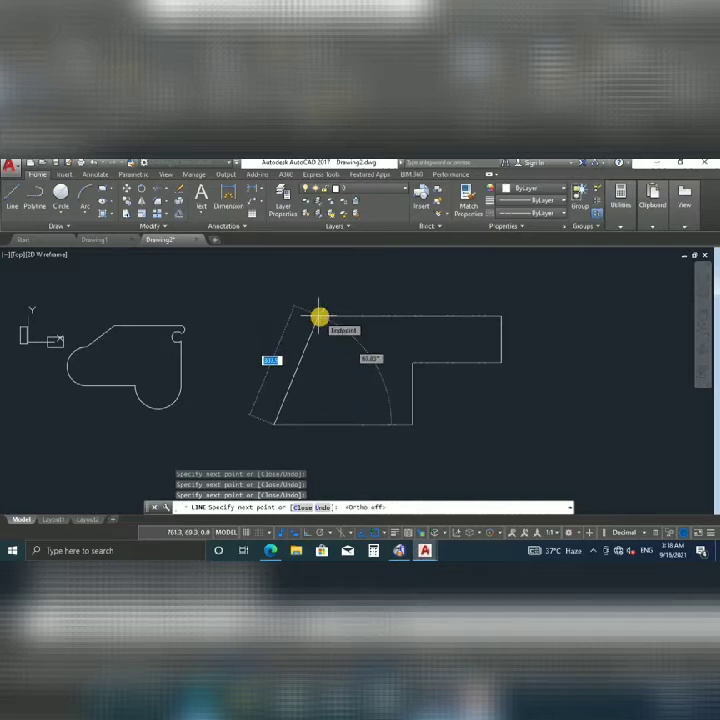
click(319, 317)
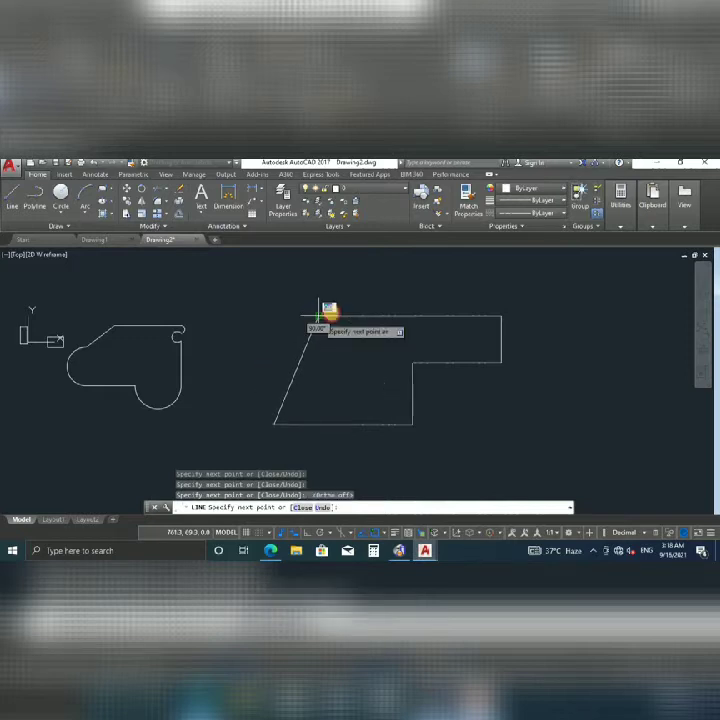
key(Escape)
scroll(375, 345, down, 3)
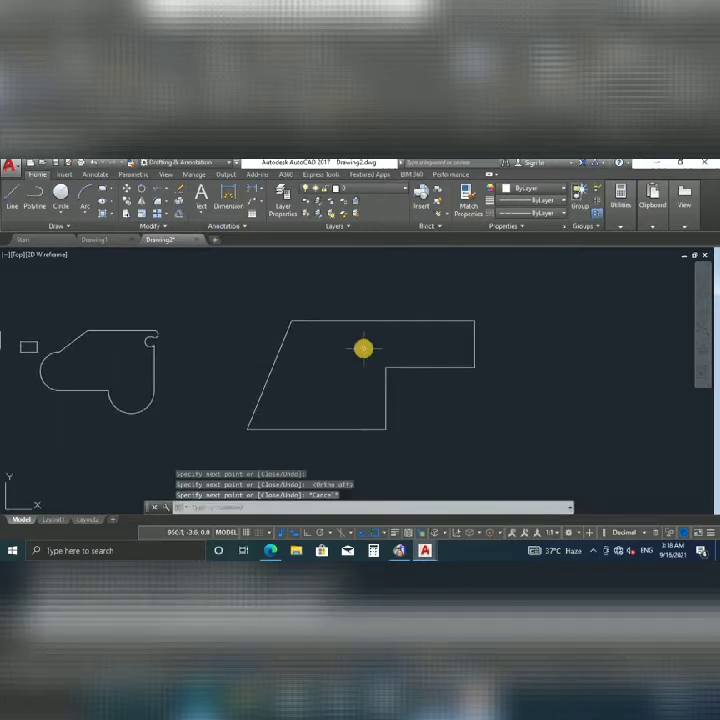
scroll(363, 348, up, 2)
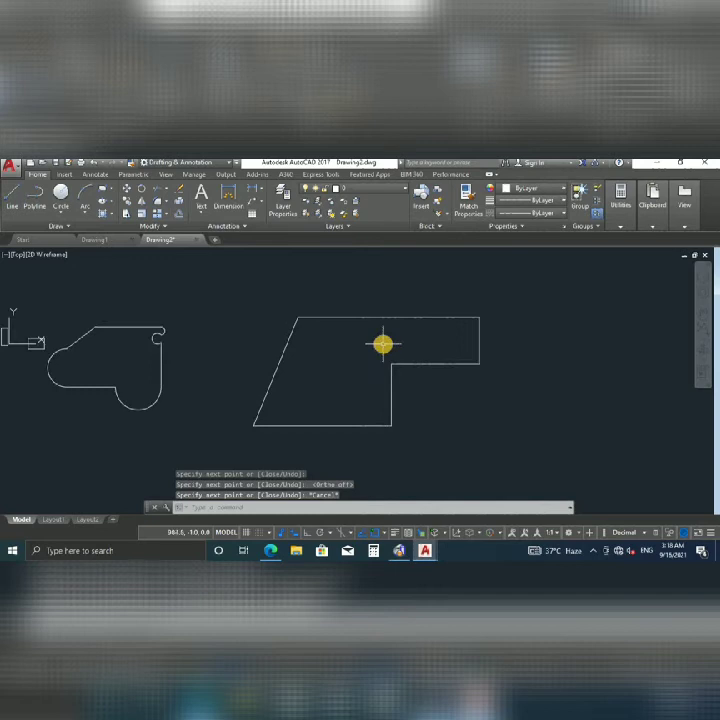
middle_drag(341, 349, 312, 346)
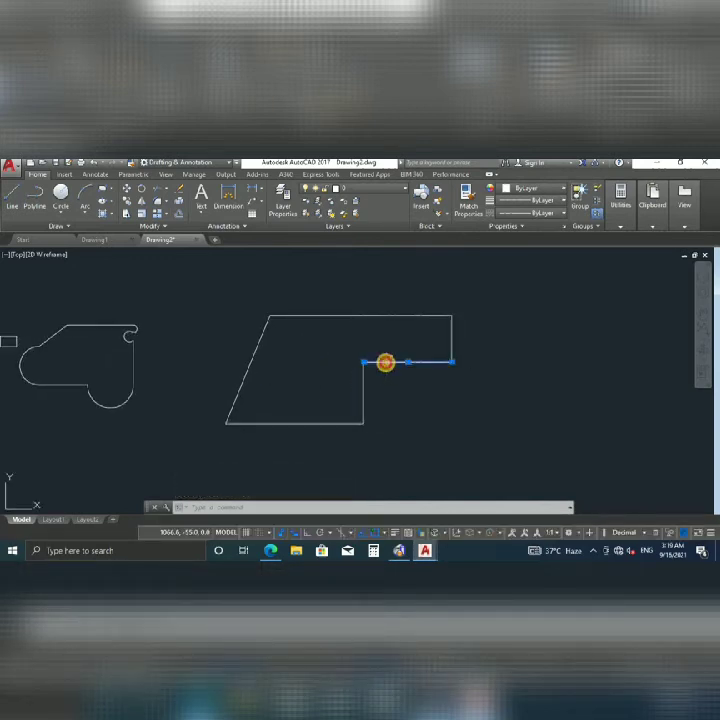
key(Escape)
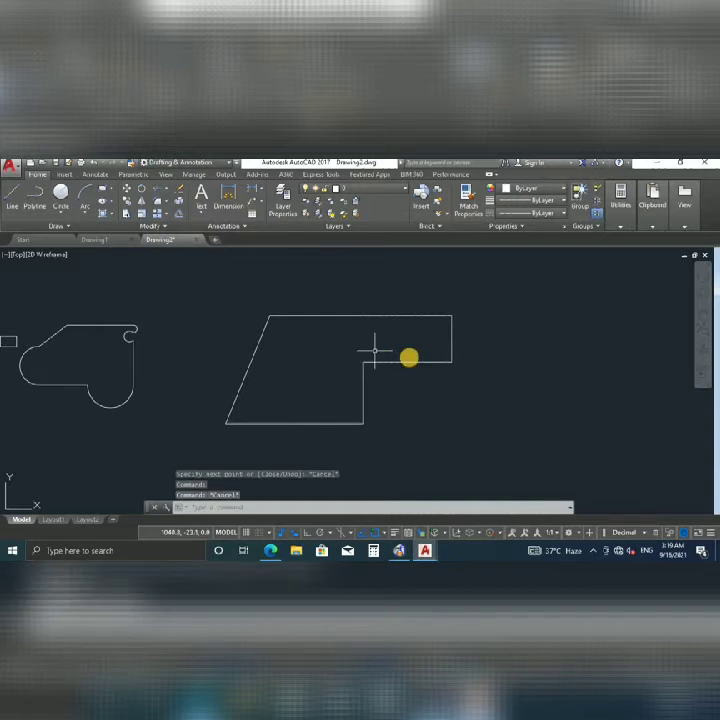
click(452, 330)
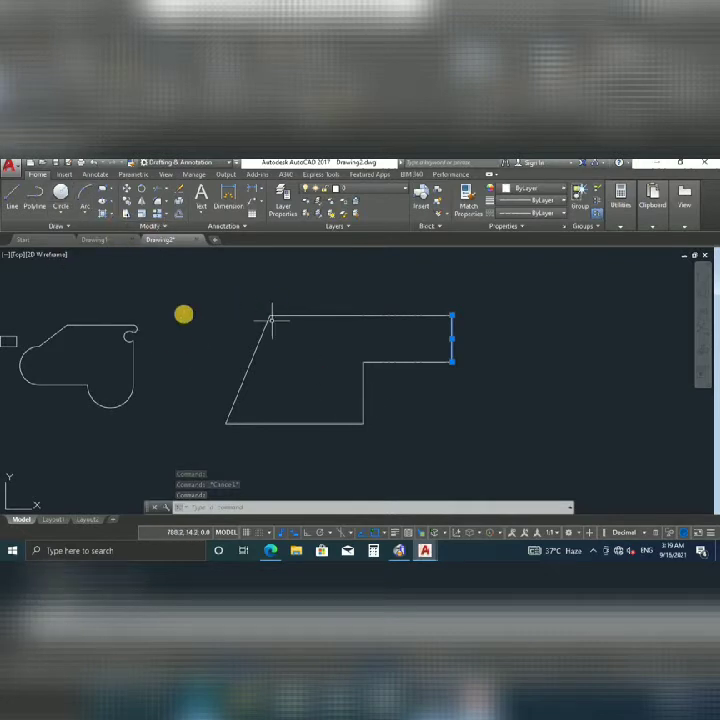
scroll(257, 350, down, 2)
scroll(309, 350, up, 3)
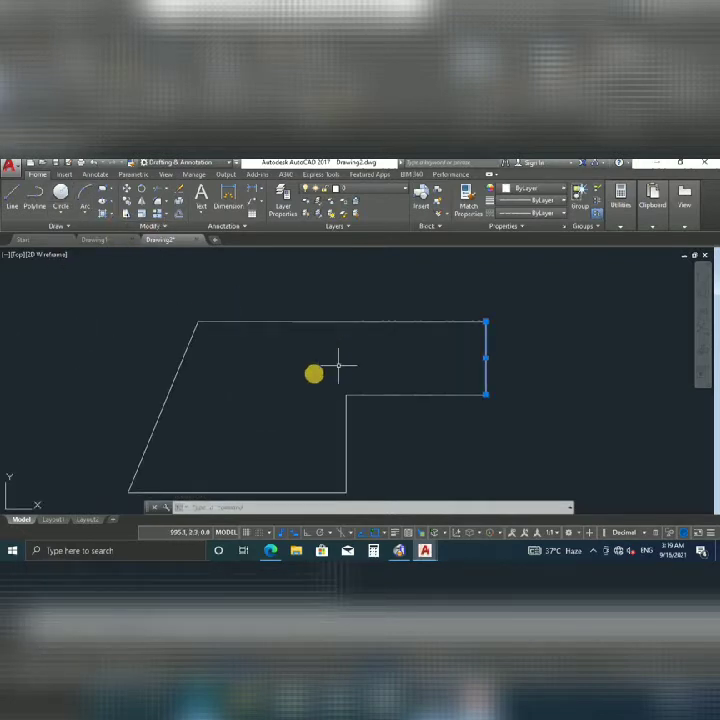
Fillet the corner between the top and right edges with radius 8.
text(f)
key(Return)
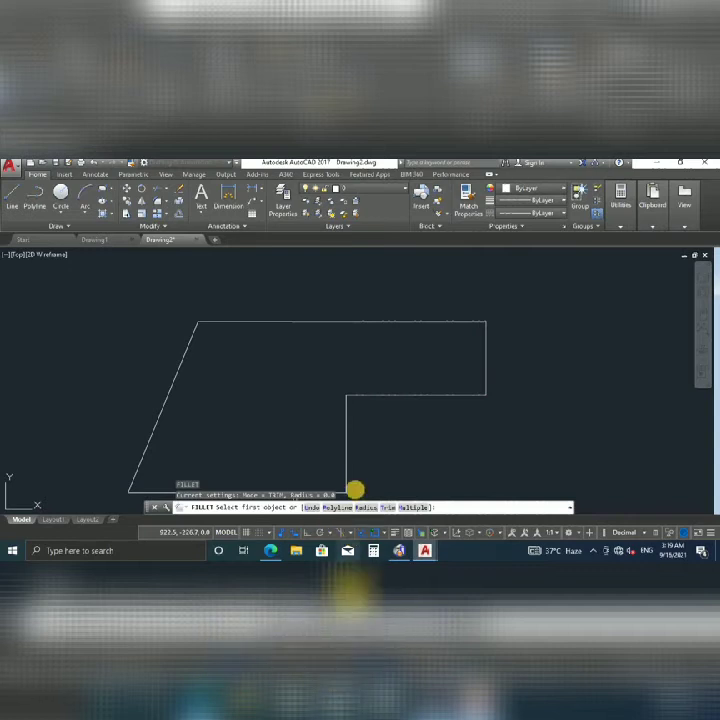
click(362, 507)
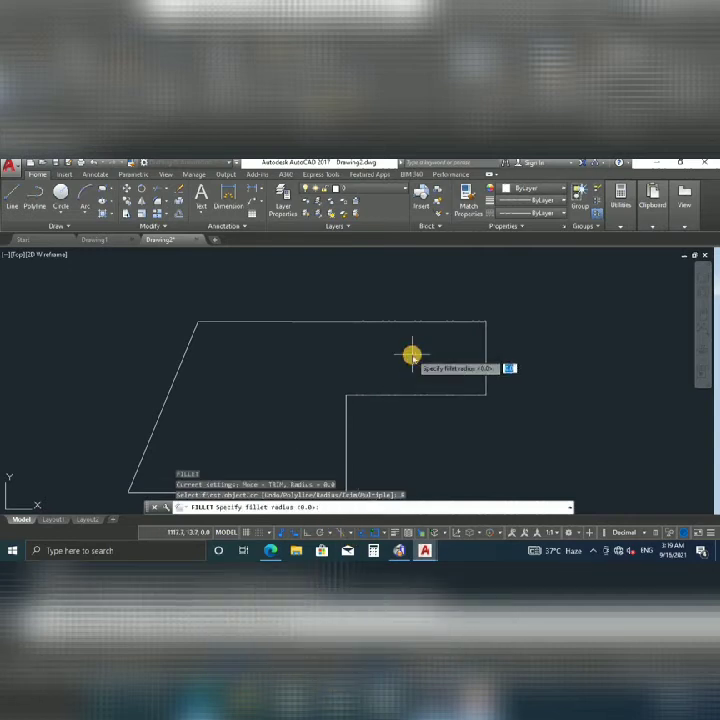
text(8)
key(Return)
click(471, 323)
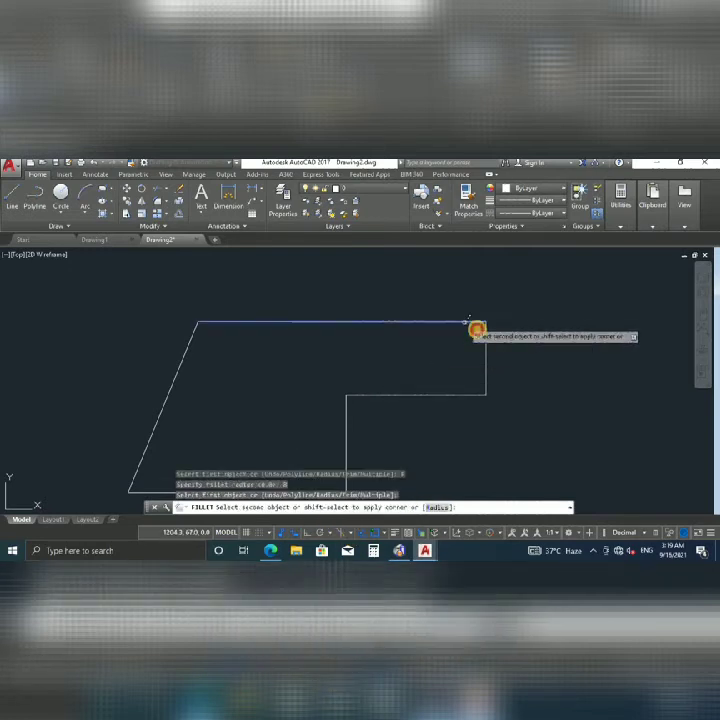
click(485, 341)
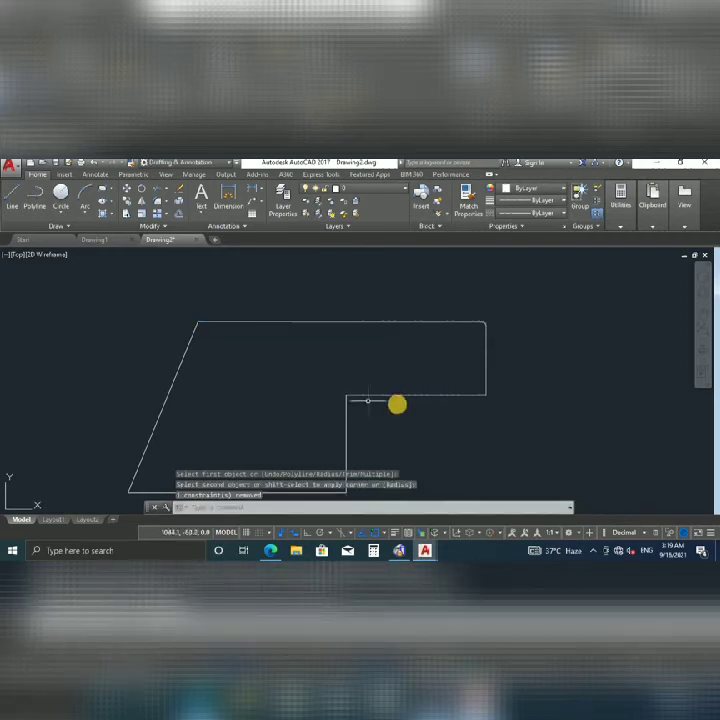
Round the step's right corner with a radius 20 fillet.
key(Return)
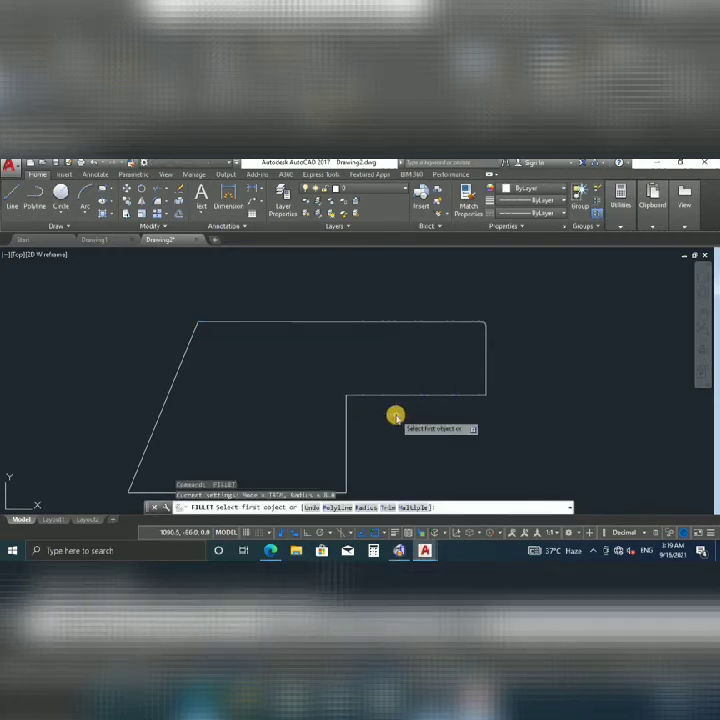
text(r)
key(Return)
text(20)
key(Return)
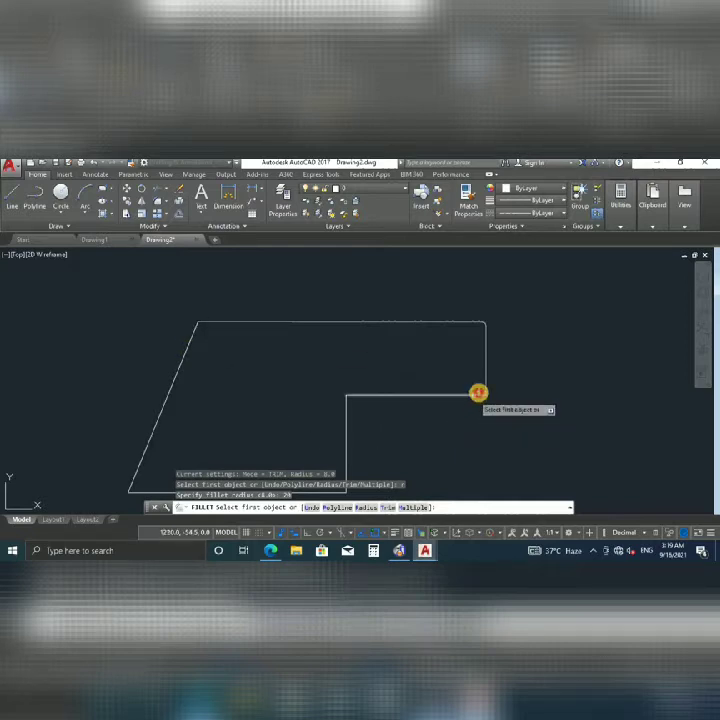
click(482, 383)
click(428, 401)
scroll(426, 385, down, 4)
scroll(389, 368, up, 2)
Round the inner step corner with a radius 30 fillet.
key(Return)
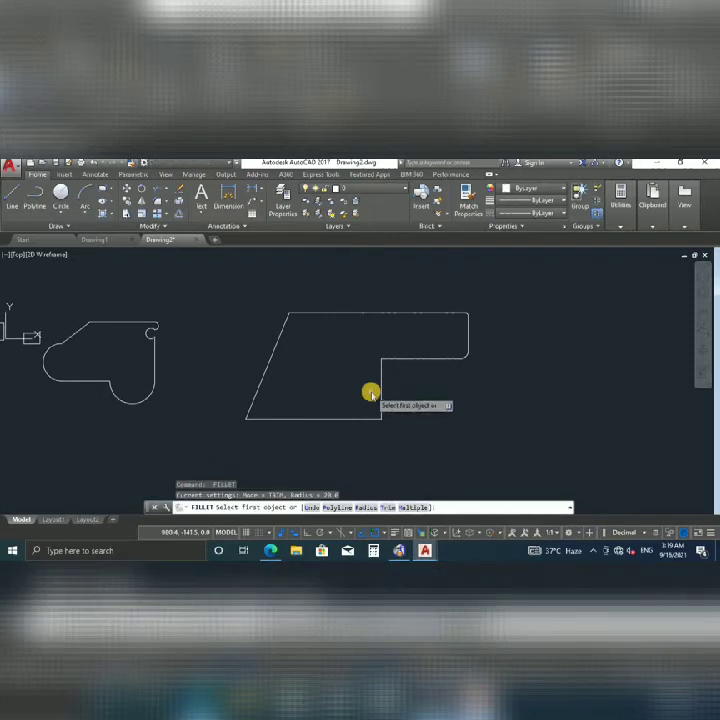
text(r)
key(Return)
text(30)
key(Return)
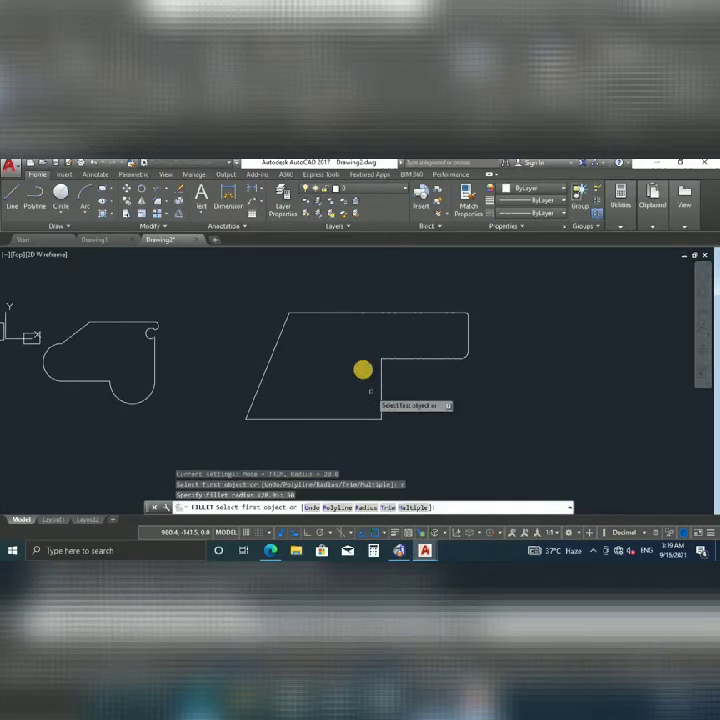
click(402, 357)
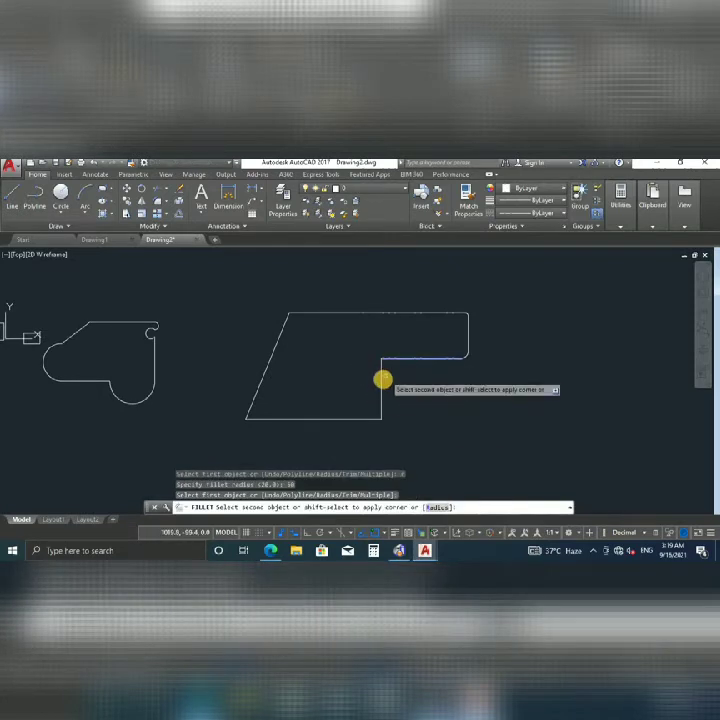
click(384, 378)
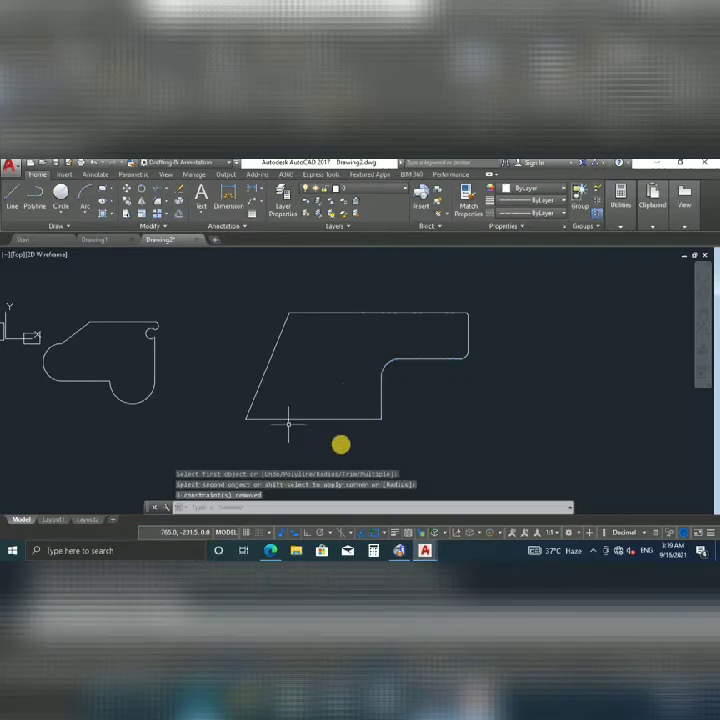
Fillet the bottom-left corner between the slanted and bottom edges with radius 30.
key(Return)
click(255, 402)
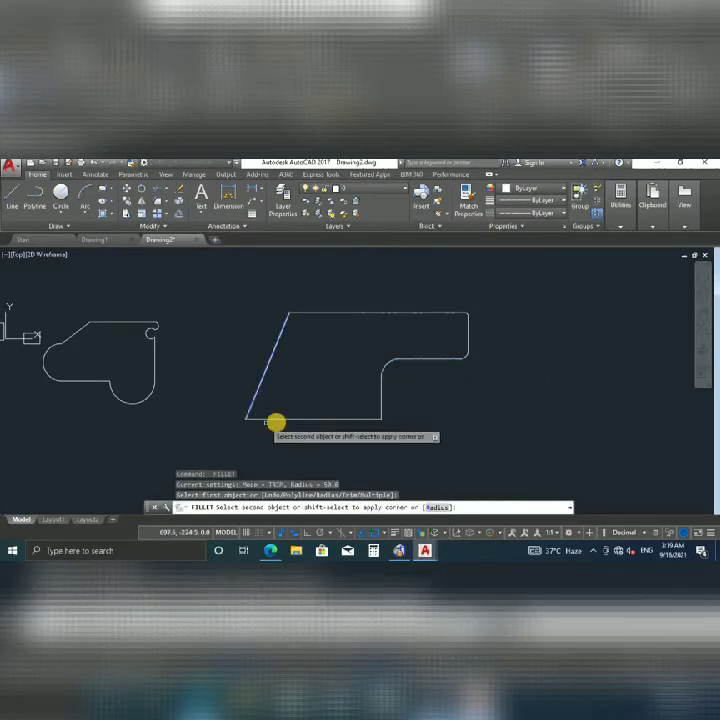
click(276, 416)
scroll(325, 385, down, 2)
mouse_move(325, 385)
middle_down()
mouse_move(405, 365)
mouse_move(396, 375)
mouse_move(306, 373)
middle_up()
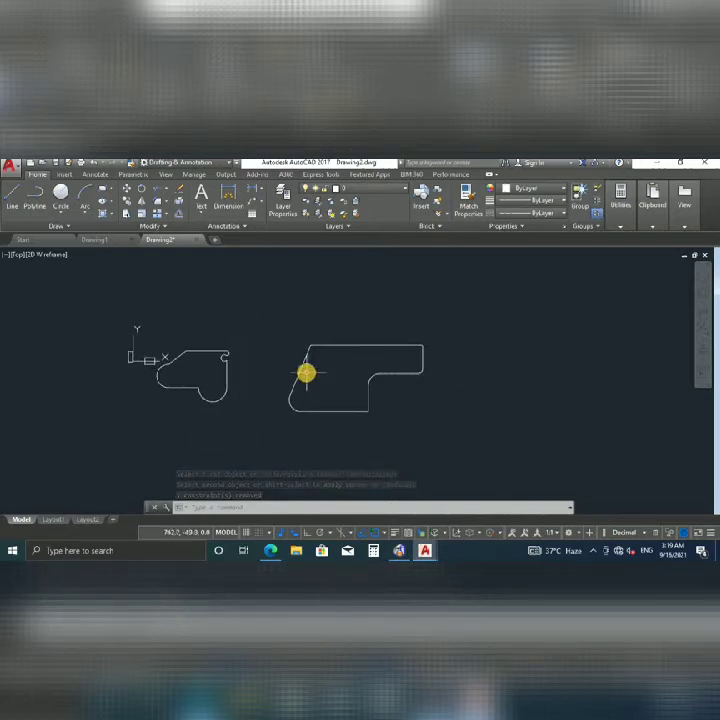
Dimension the top edge from its top-left to top-right corner, placing the line just above.
scroll(306, 373, up, 2)
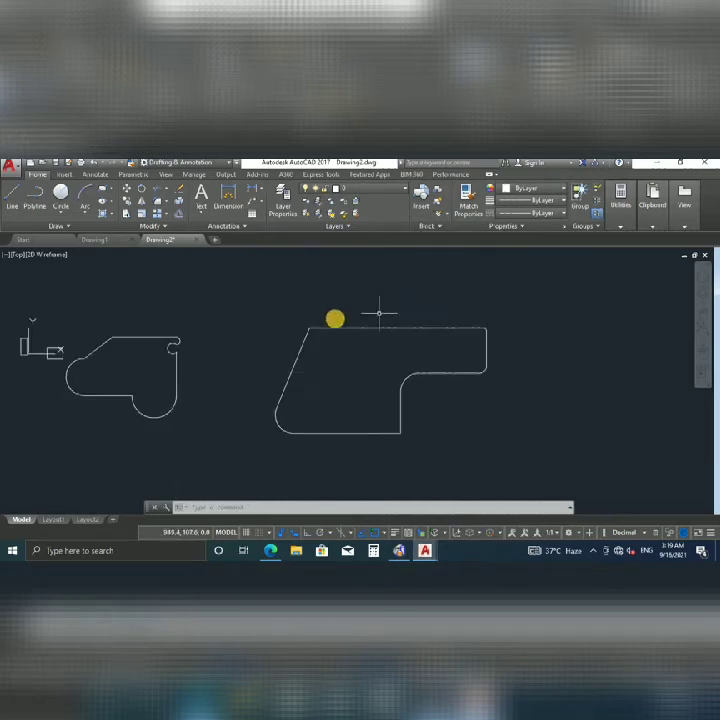
scroll(355, 370, down, 2)
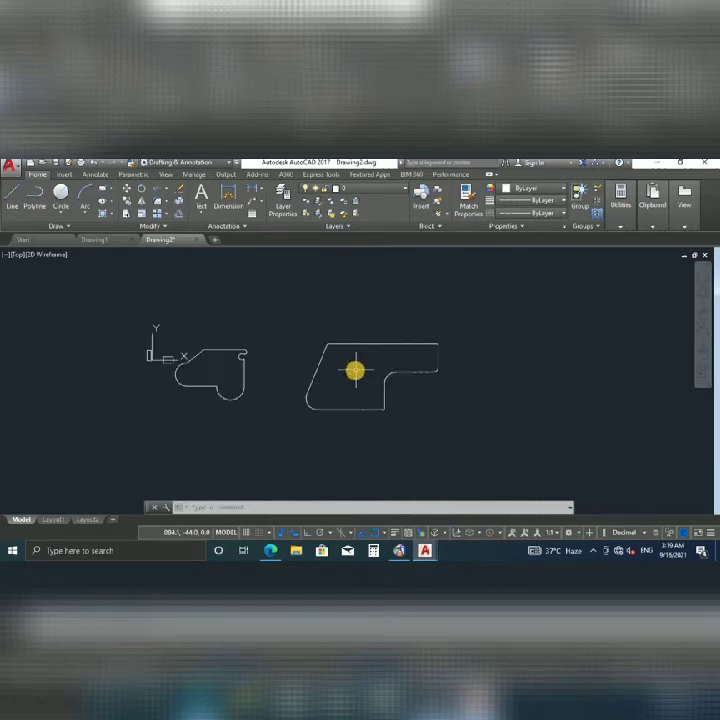
scroll(350, 372, up, 2)
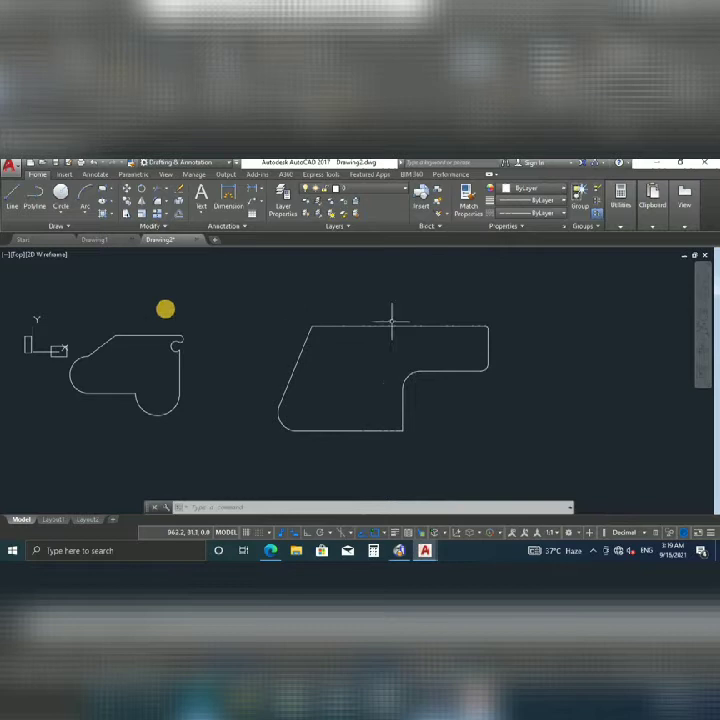
scroll(294, 326, down, 2)
click(228, 197)
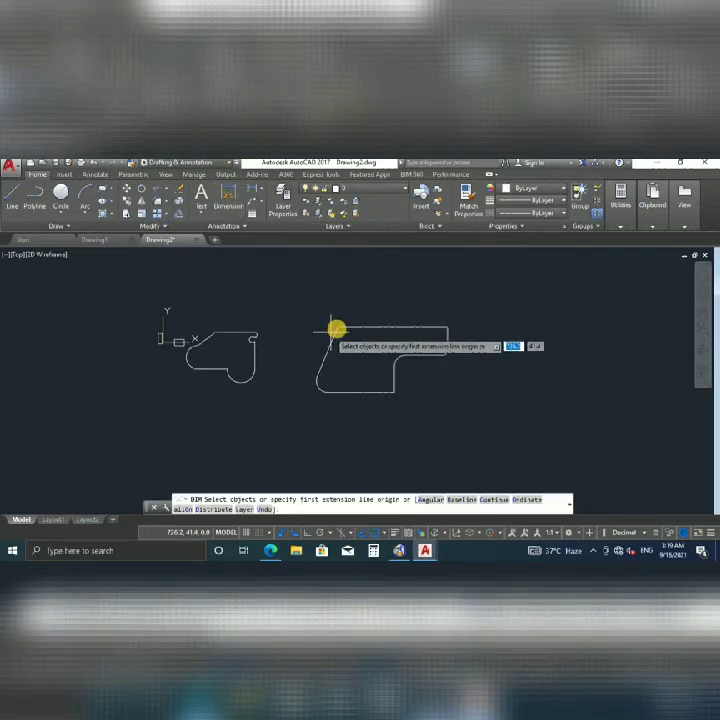
click(338, 326)
click(447, 327)
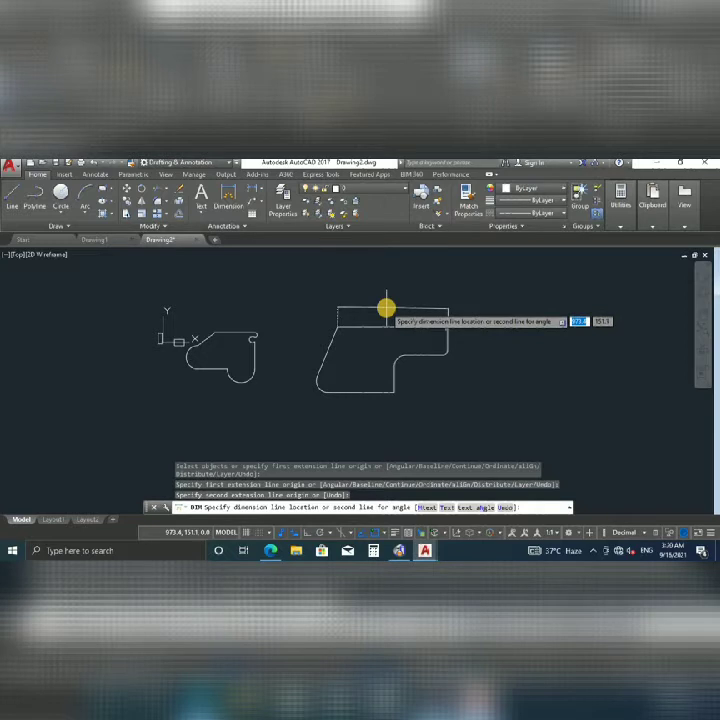
click(386, 308)
scroll(380, 312, up, 2)
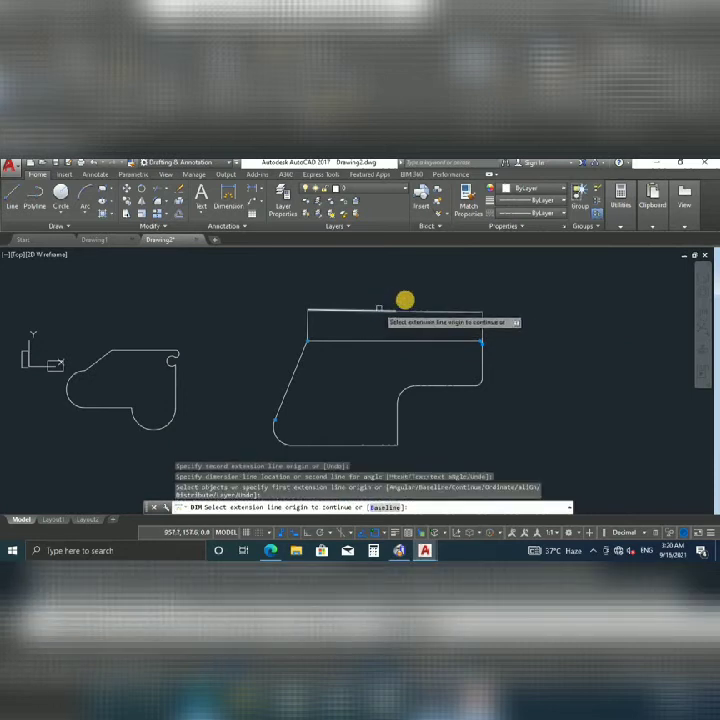
key(Escape)
Select the new top-edge dimension.
scroll(403, 309, up, 5)
scroll(381, 313, down, 6)
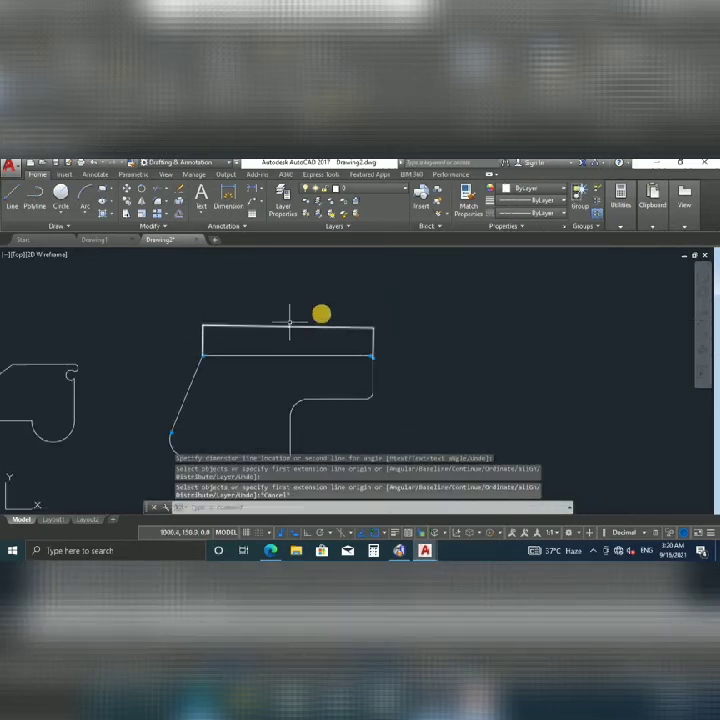
scroll(294, 324, down, 2)
click(326, 305)
click(300, 323)
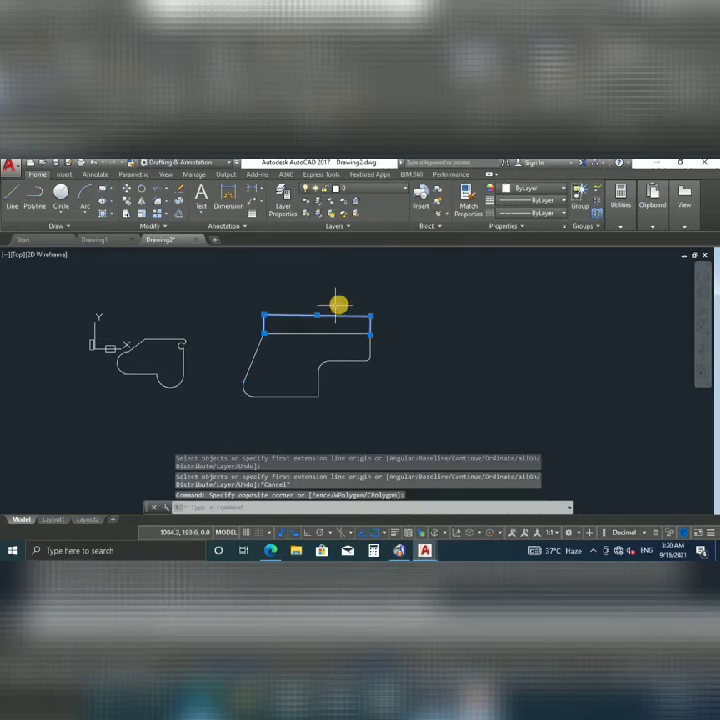
click(333, 281)
key(Escape)
key(Escape)
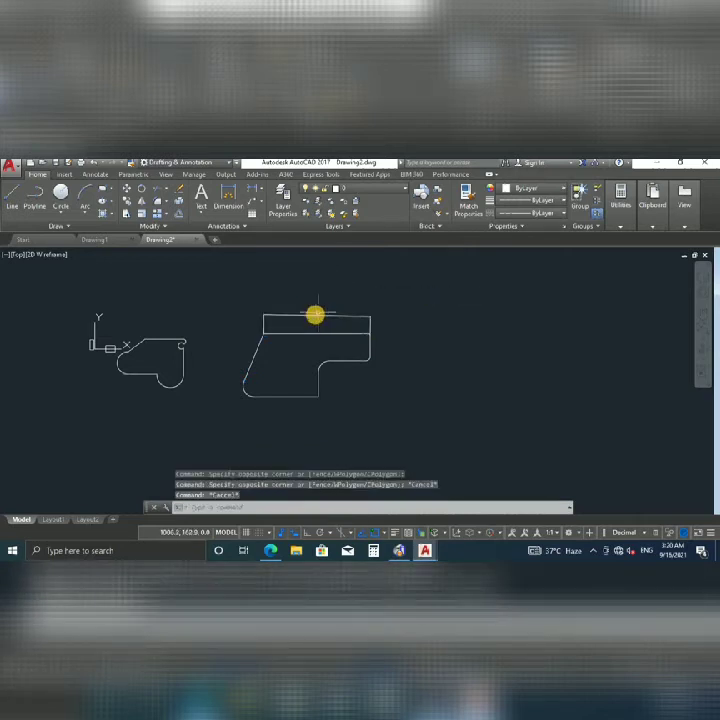
click(317, 315)
Create a Standard dimension style override with text height 8.0, then close the style manager.
text(d)
key(Return)
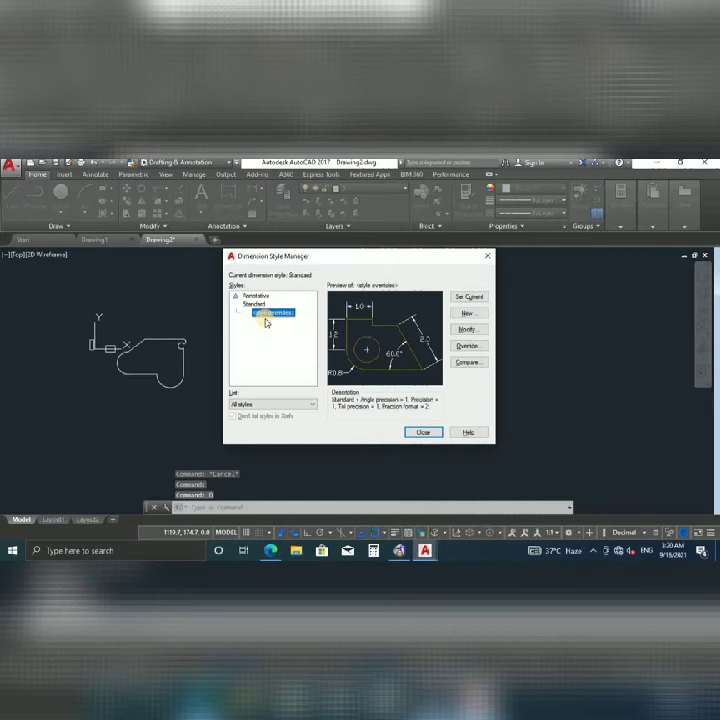
click(466, 329)
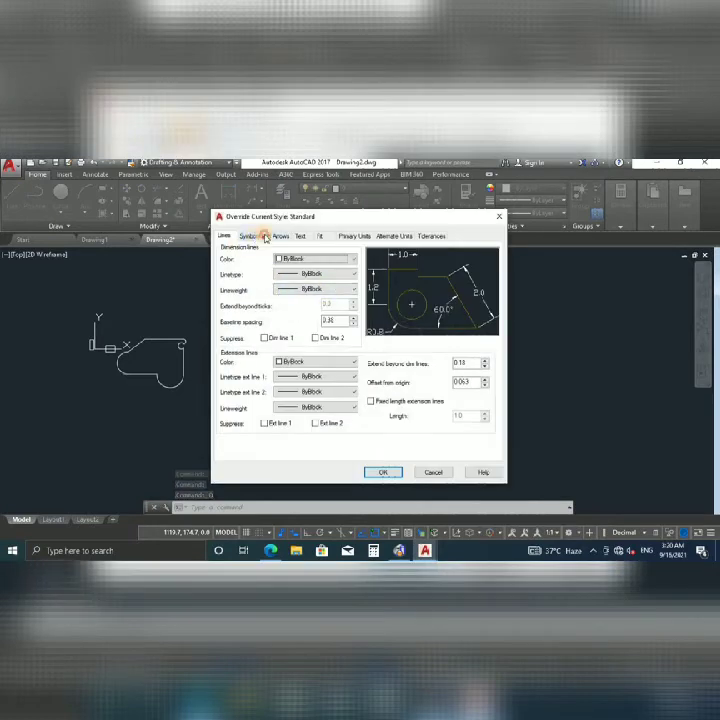
click(254, 237)
click(302, 236)
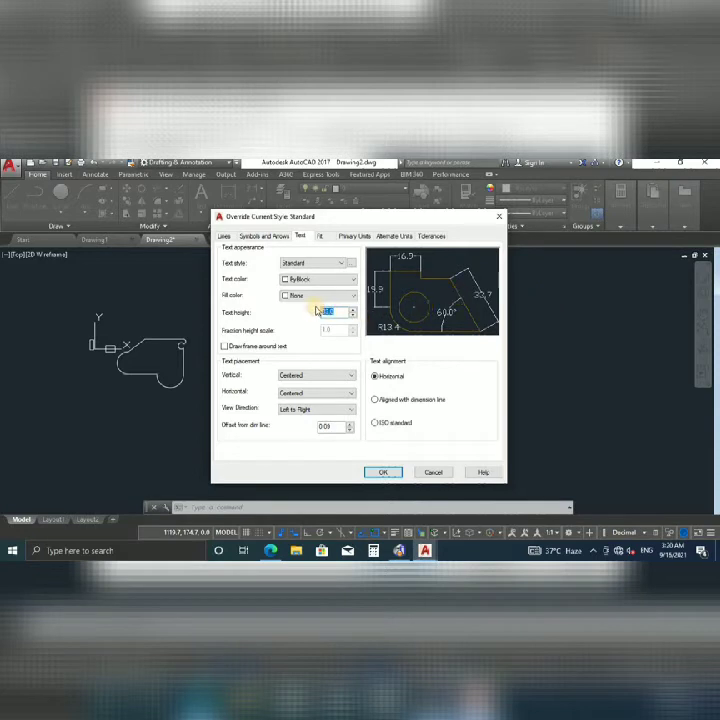
click(383, 473)
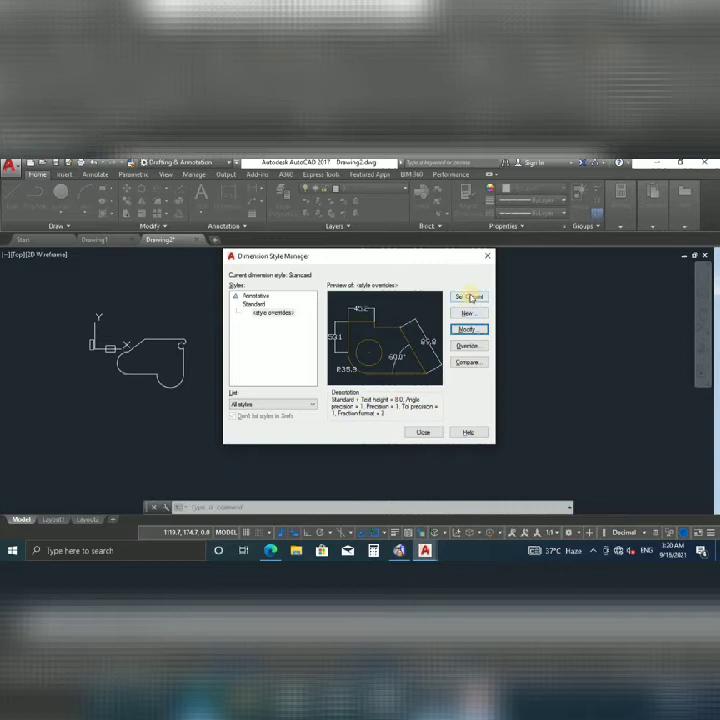
click(426, 433)
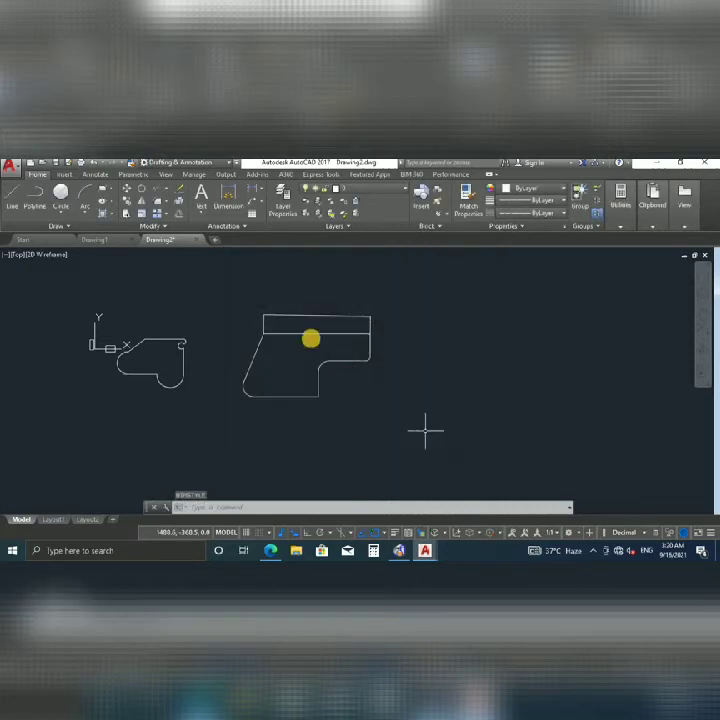
Reselect the top-edge dimension and raise the Standard override's text height to 40.0.
click(329, 302)
click(296, 323)
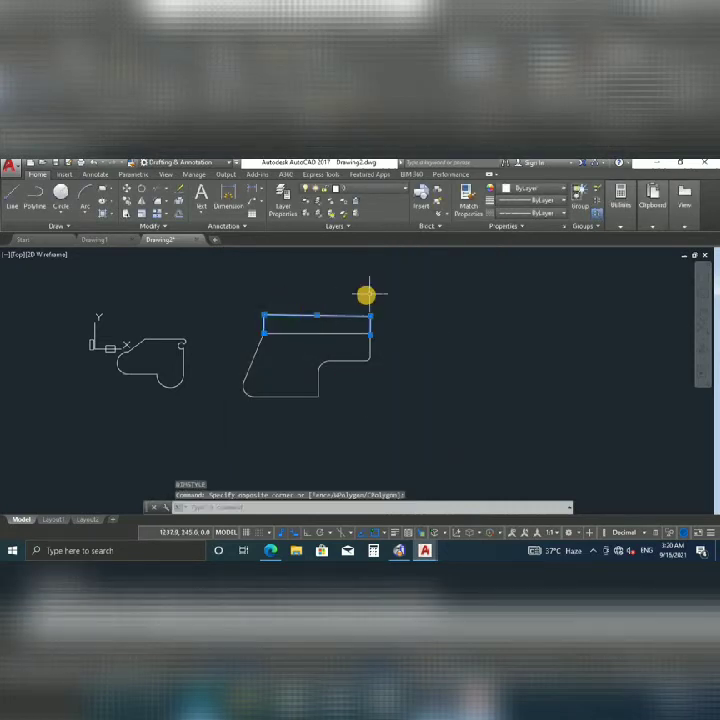
key(Return)
click(461, 329)
click(326, 312)
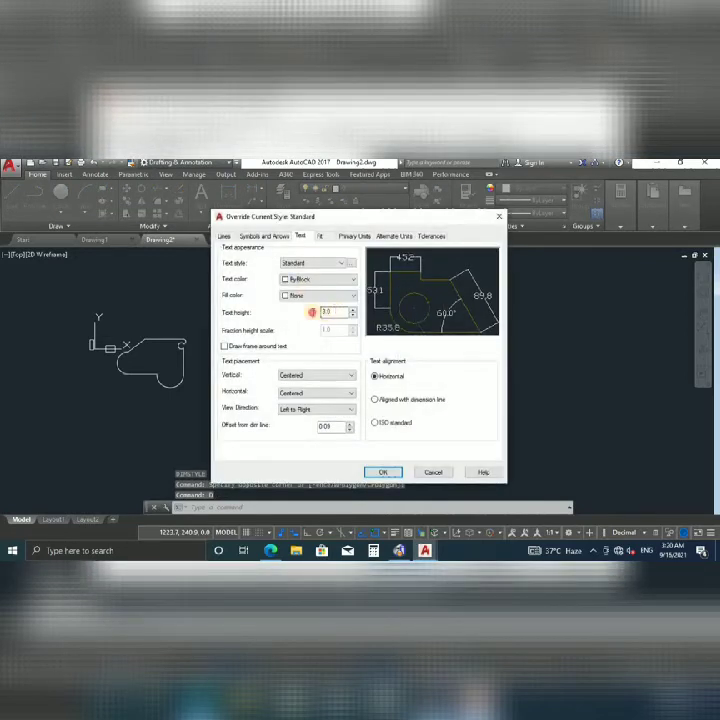
text(25)
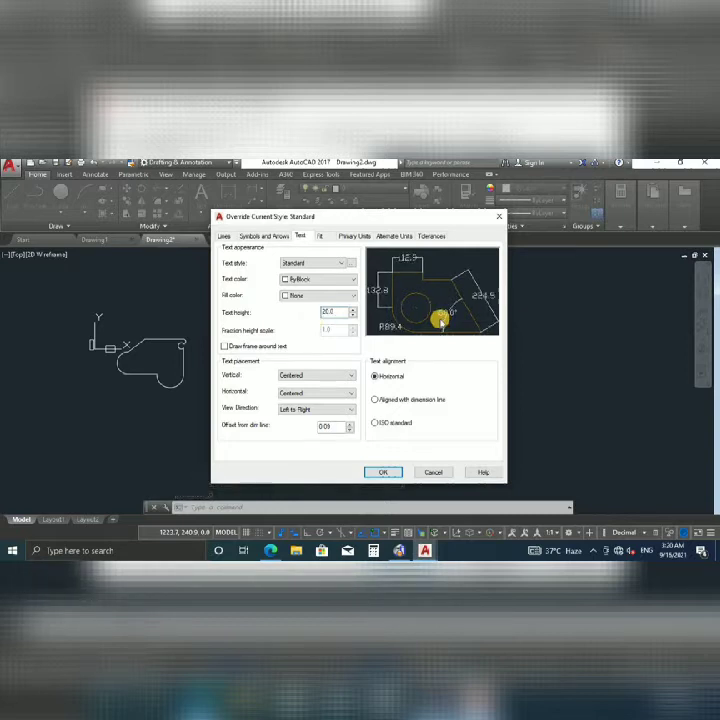
text(40)
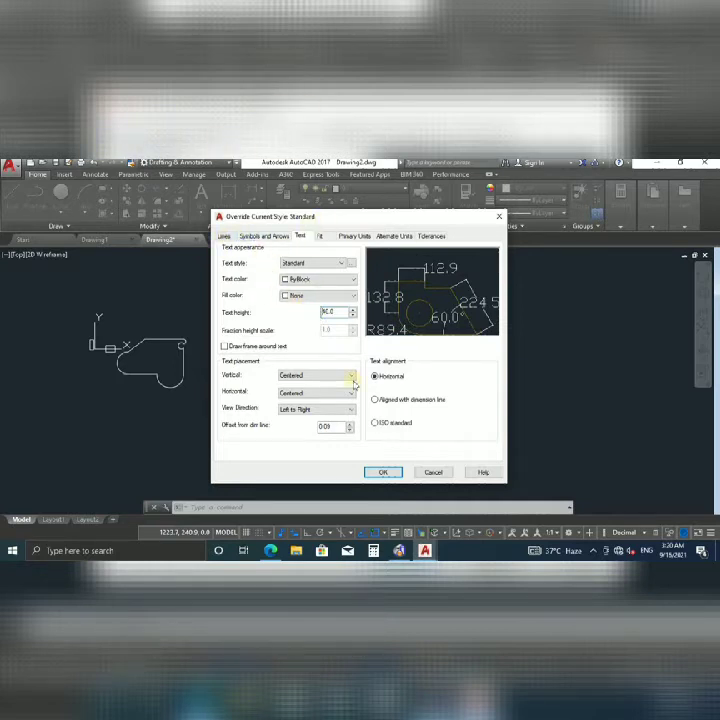
click(382, 472)
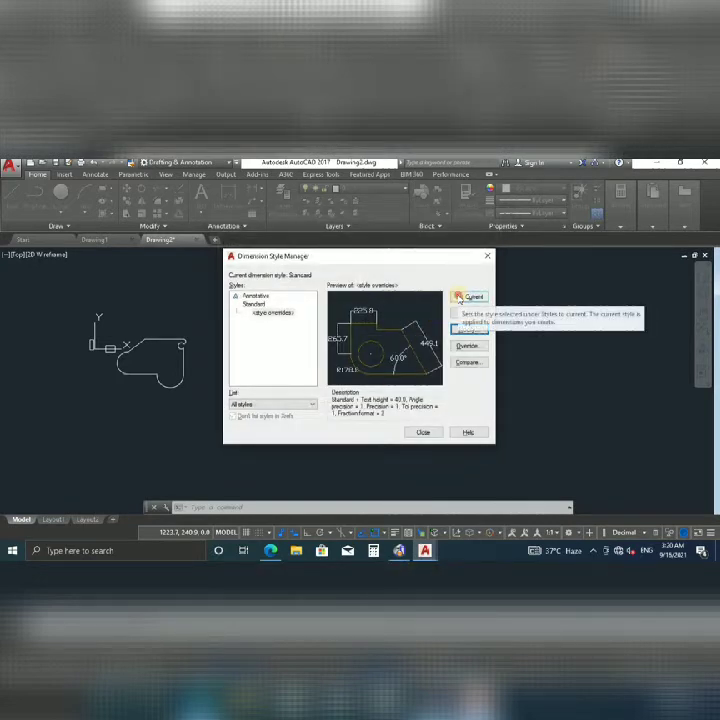
click(423, 434)
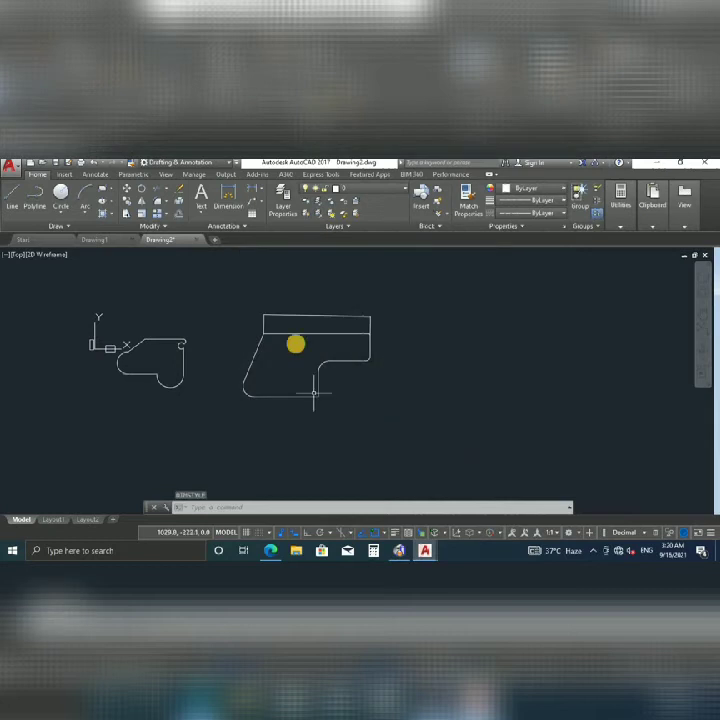
scroll(296, 304, up, 2)
Bring the outline back into view and select the top-edge dimension.
click(338, 311)
click(316, 321)
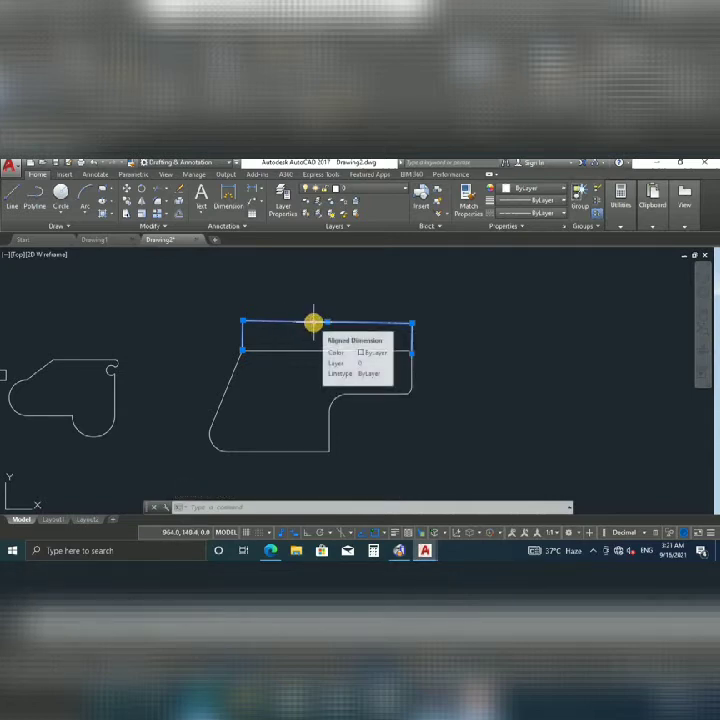
key(Escape)
scroll(318, 309, up, 2)
scroll(305, 315, up, 5)
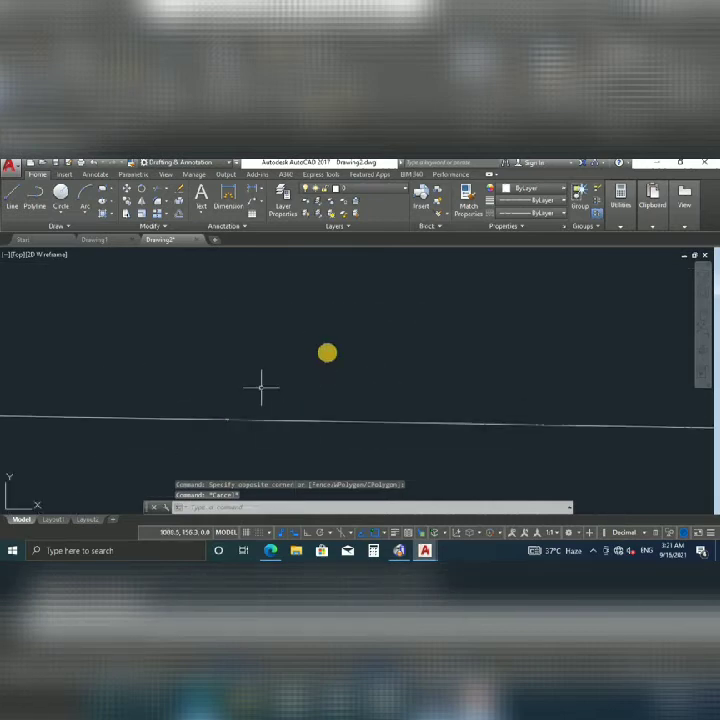
mouse_move(421, 345)
middle_down()
mouse_move(487, 339)
mouse_move(400, 349)
mouse_move(435, 342)
middle_up()
scroll(435, 342, down, 8)
scroll(418, 355, up, 4)
click(434, 337)
click(402, 368)
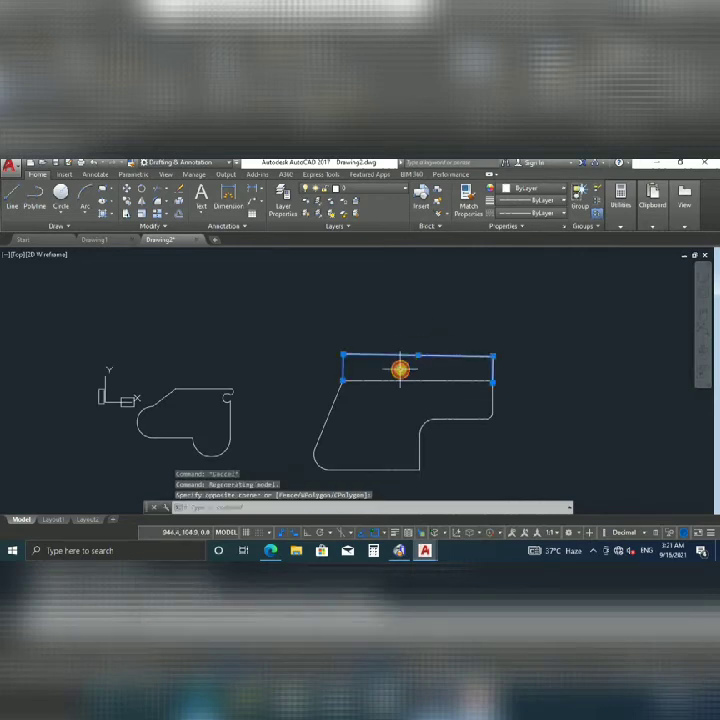
Override the Standard dimension style's text height to 45.0 and close the dialogs.
text(D)
key(Return)
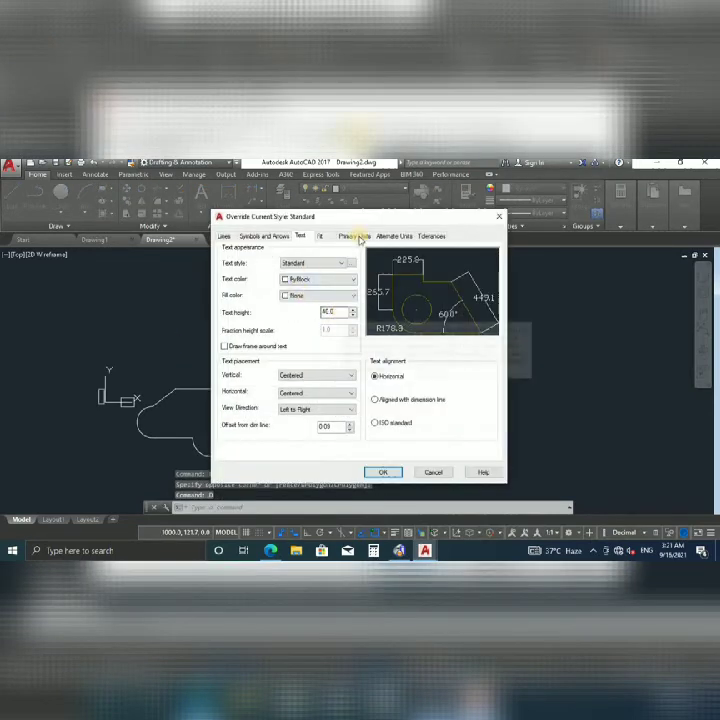
double_click(338, 312)
text(45.0)
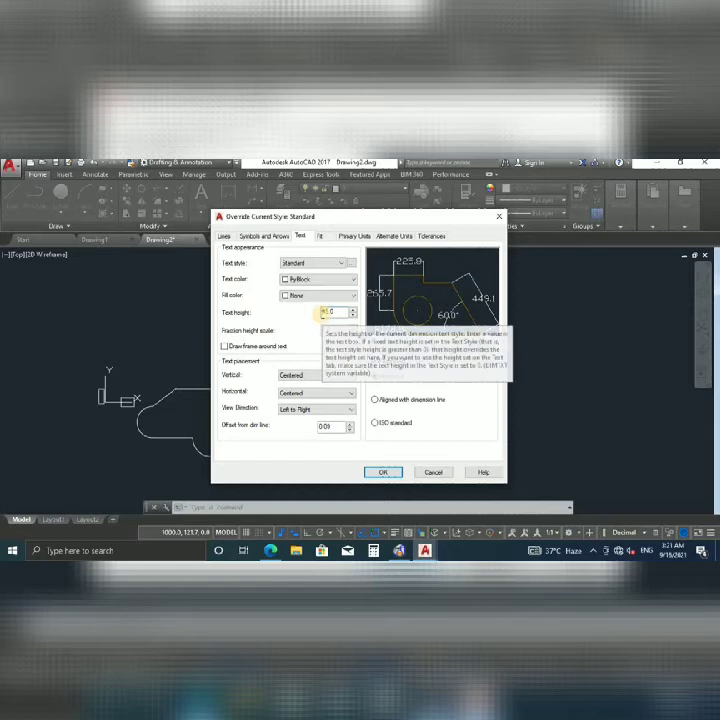
click(224, 235)
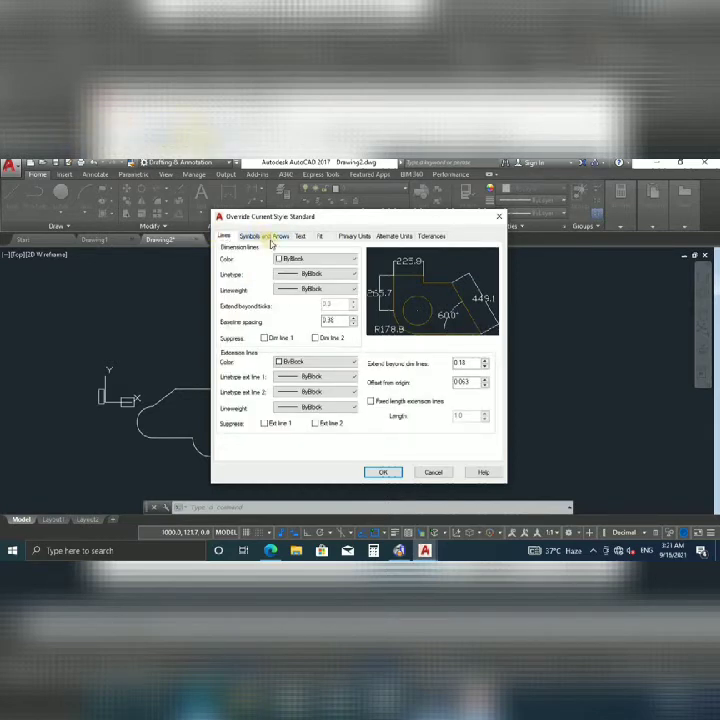
click(272, 236)
click(301, 236)
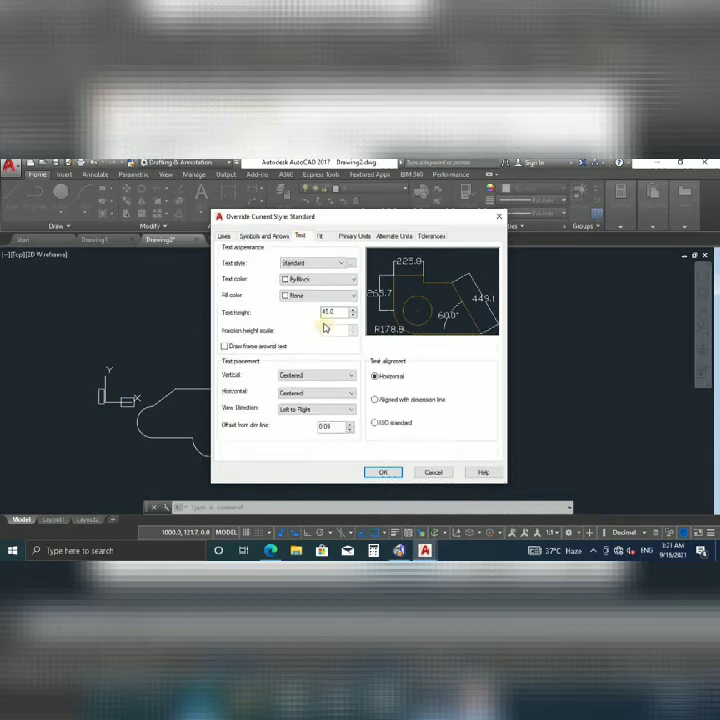
click(345, 238)
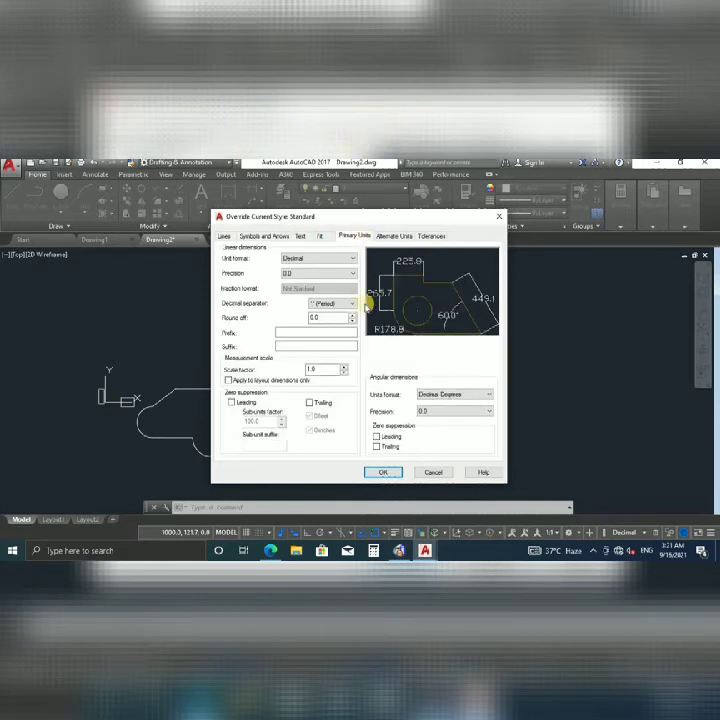
click(386, 474)
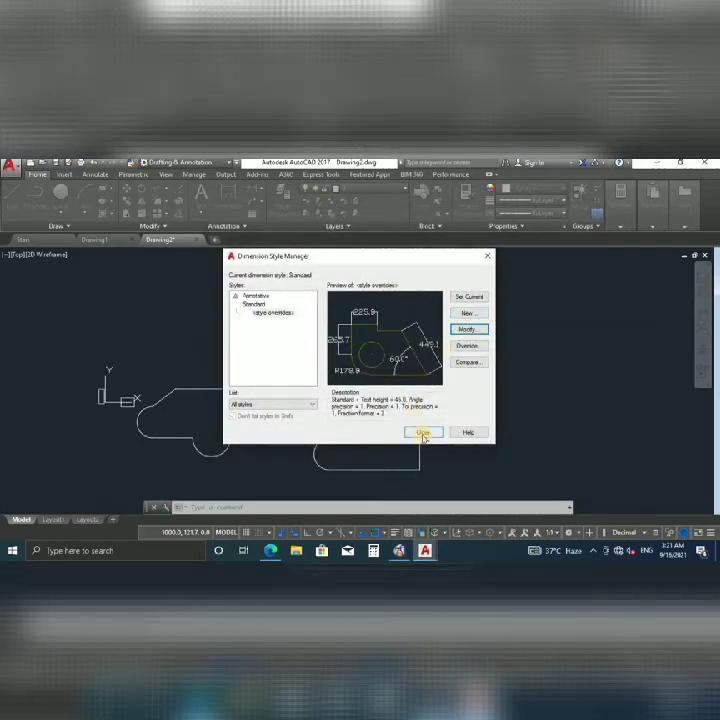
key(Return)
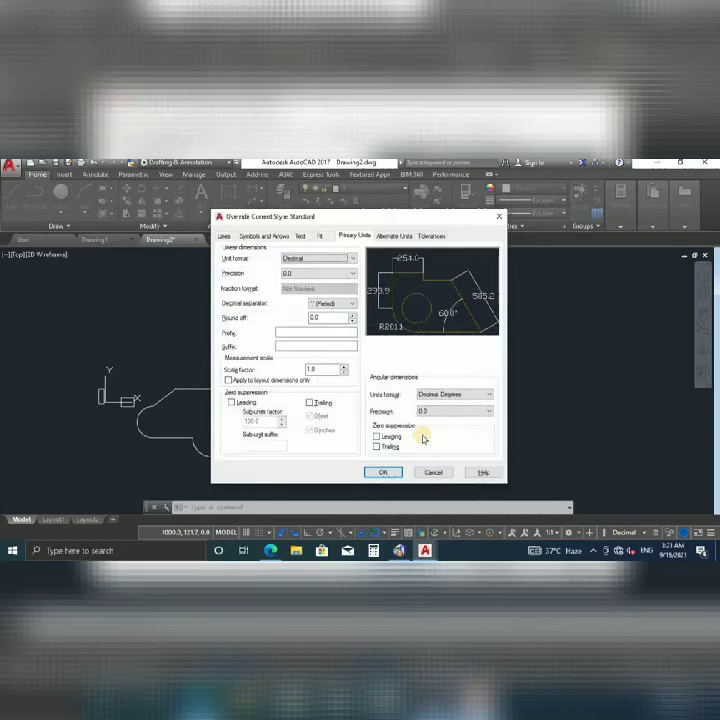
click(386, 472)
click(421, 431)
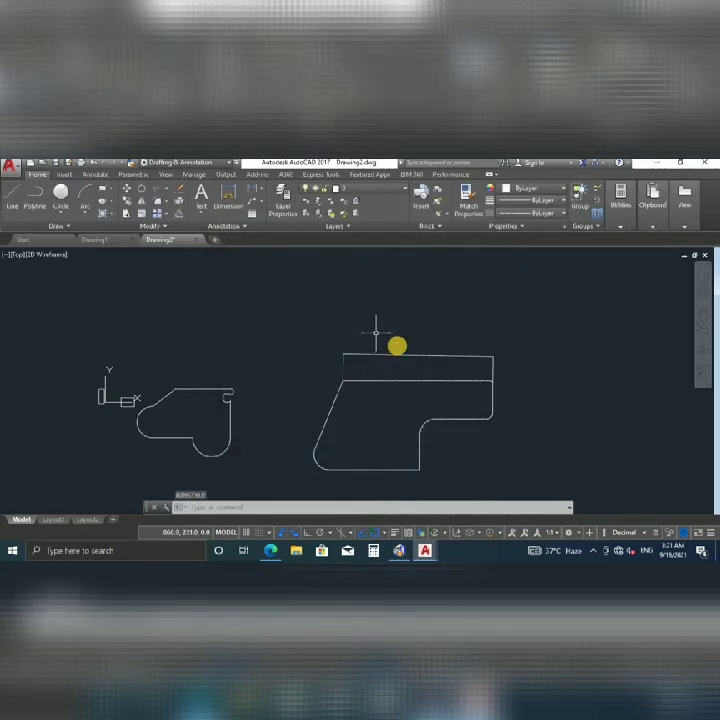
Delete the old top-edge dimension.
scroll(456, 386, up, 2)
scroll(379, 354, down, 2)
scroll(416, 378, up, 5)
scroll(309, 420, down, 2)
click(345, 402)
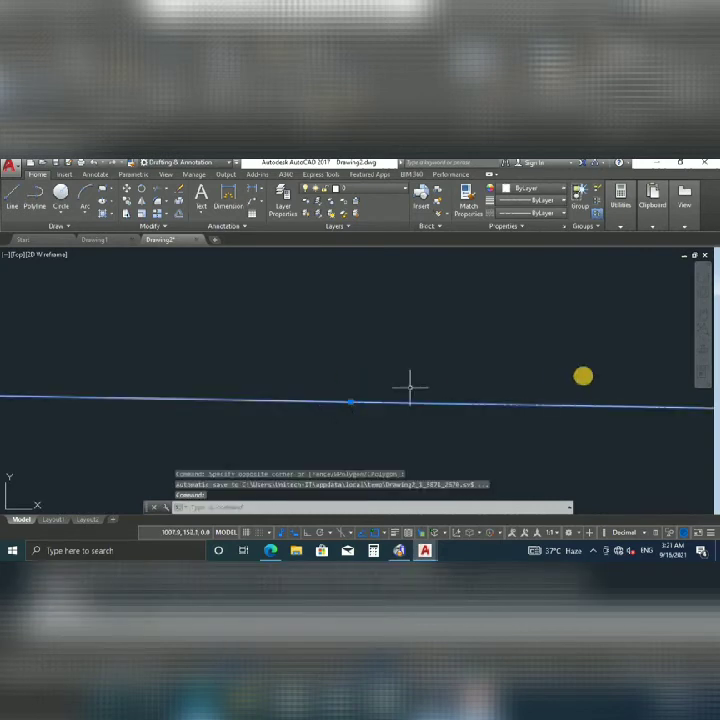
key(Delete)
scroll(480, 388, down, 6)
scroll(400, 388, up, 2)
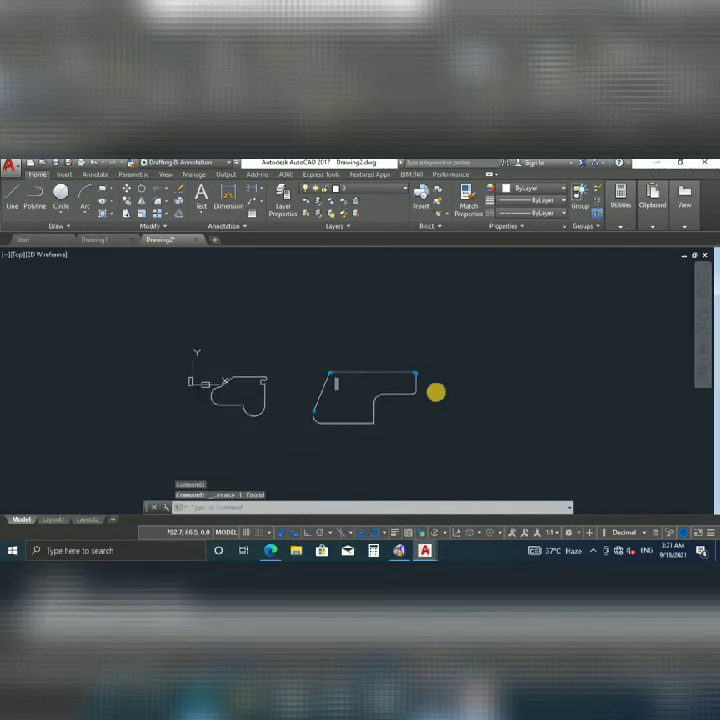
Open the Dimension Style Manager with the D alias.
key(Escape)
key(Escape)
text(D)
key(Return)
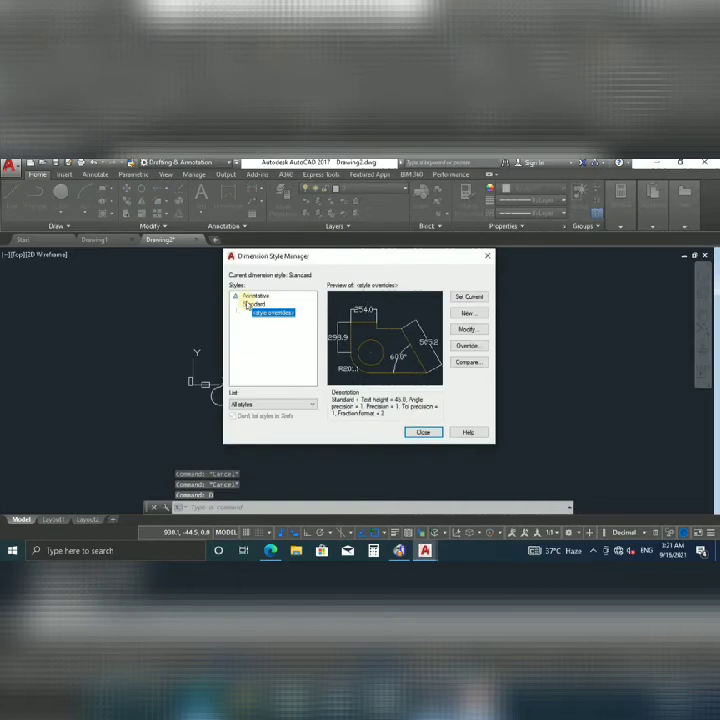
Raise the style override's text height to 80.0 and recentre the outline.
click(462, 329)
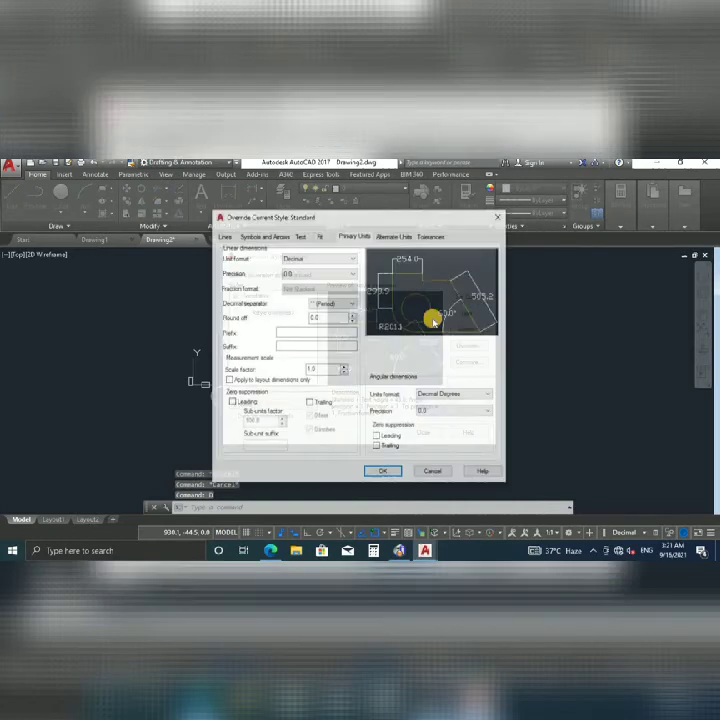
click(299, 236)
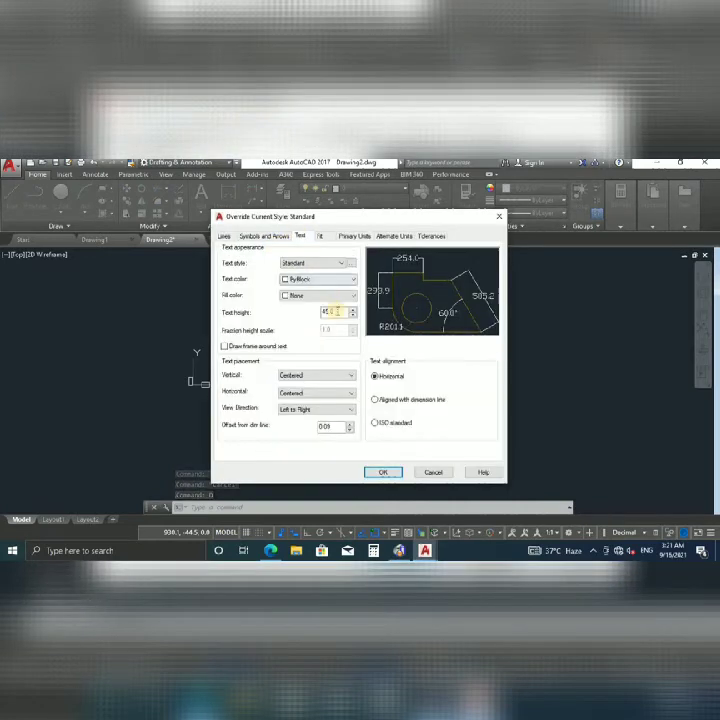
double_click(335, 311)
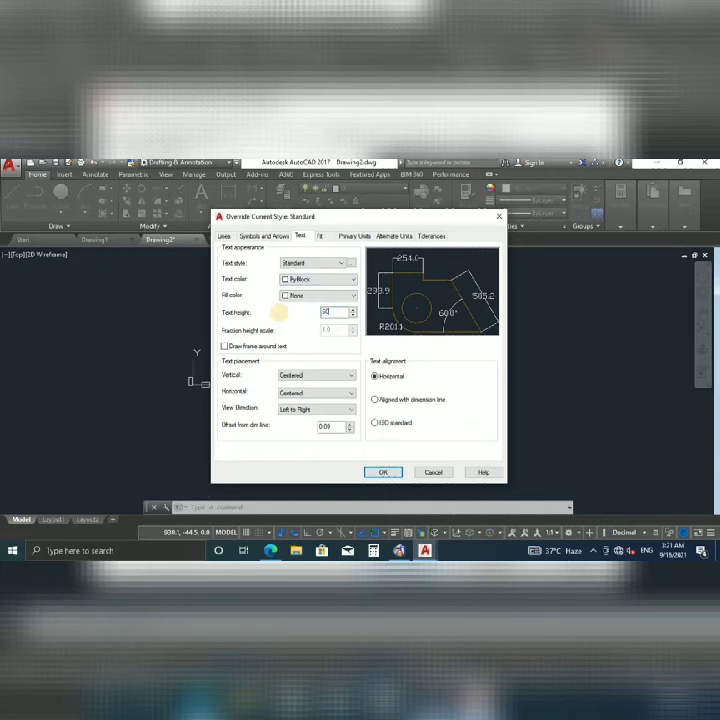
click(248, 322)
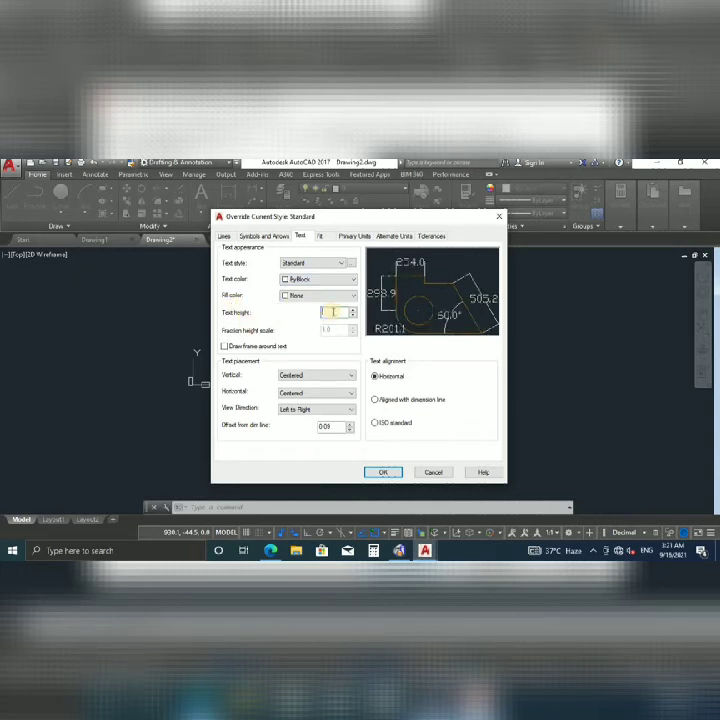
click(385, 473)
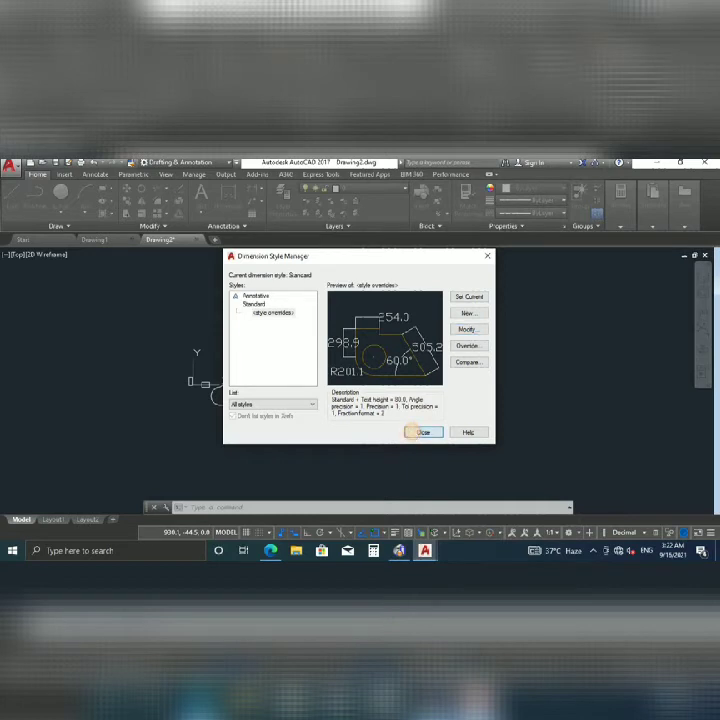
click(420, 432)
scroll(357, 386, up, 3)
middle_drag(357, 371, 350, 381)
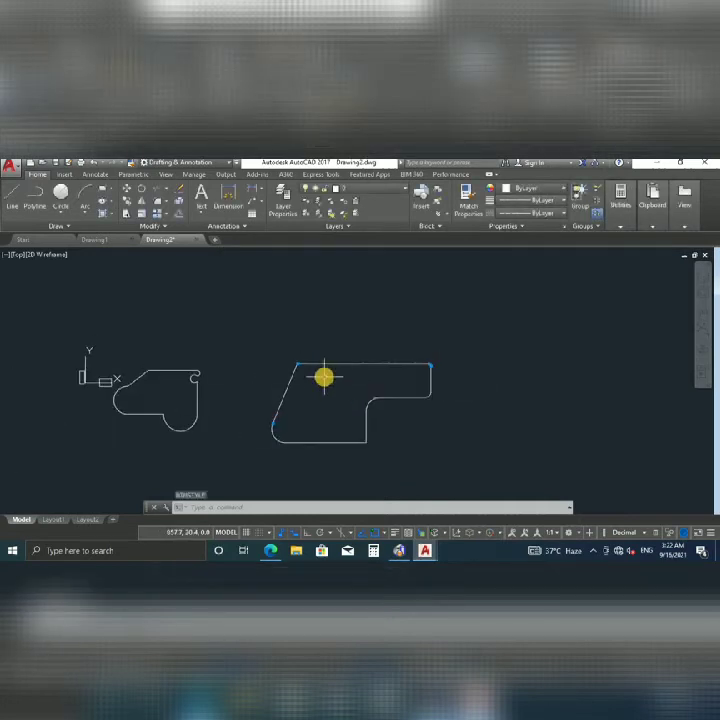
Dimension the top edge corner to corner as 471.4, placed above the shape.
key(Escape)
key(Return)
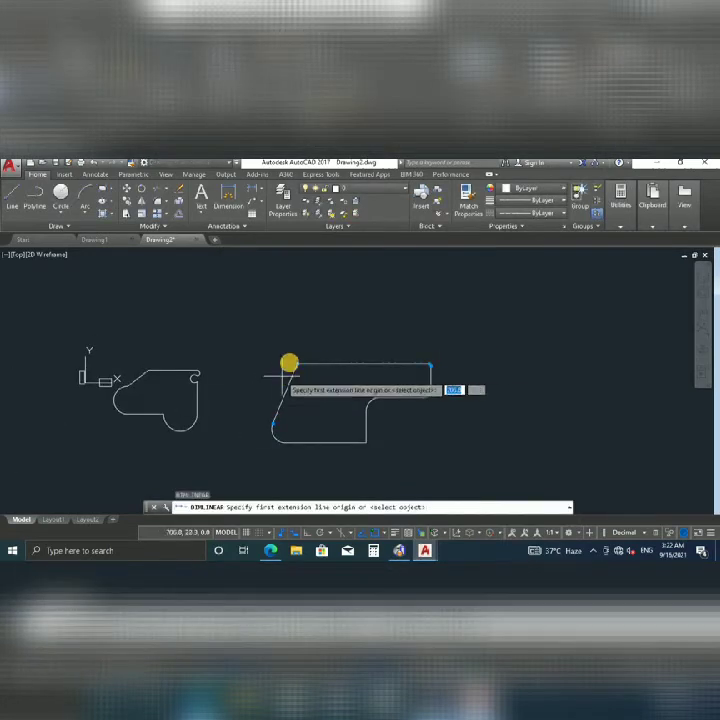
click(298, 364)
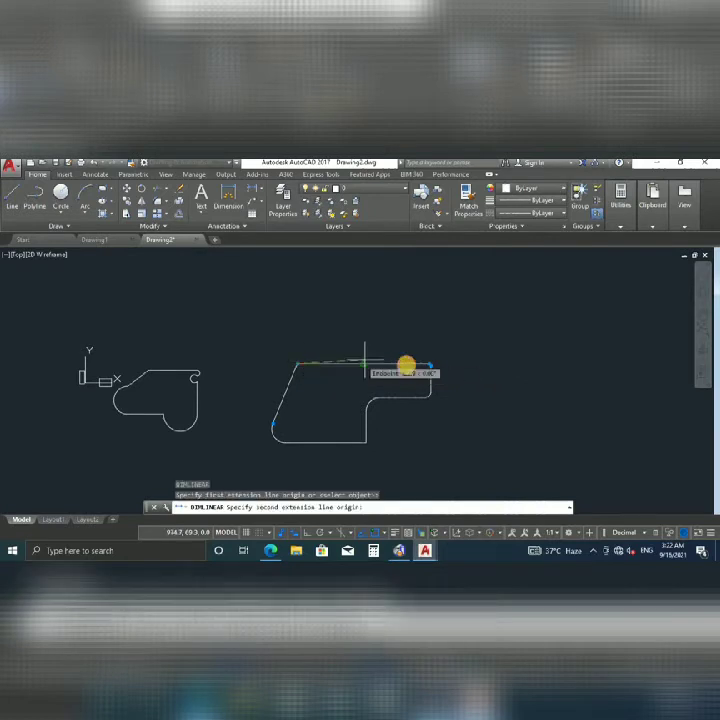
click(426, 364)
click(357, 334)
Select the 471.4 dimension and open the Dimension Style Manager.
scroll(345, 345, up, 4)
middle_drag(358, 335, 327, 366)
middle_drag(610, 352, 524, 371)
scroll(503, 375, up, 3)
key(Escape)
key(Escape)
scroll(474, 379, down, 5)
middle_drag(402, 377, 428, 365)
click(476, 333)
click(399, 381)
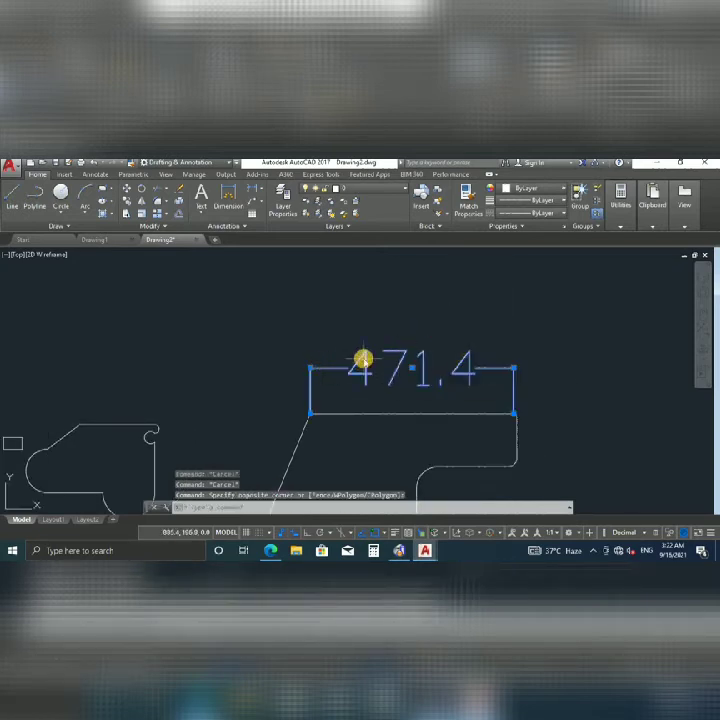
key(Return)
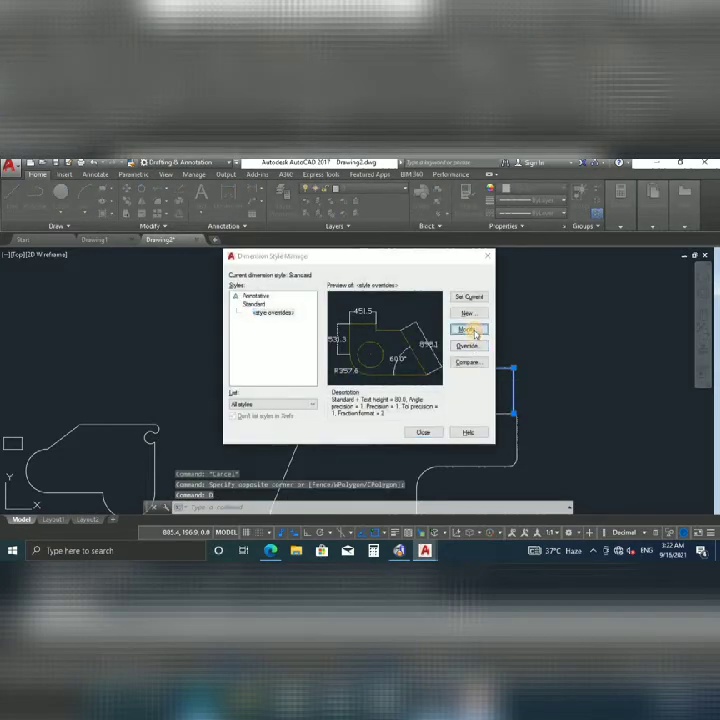
Set the Standard style override's arrow size to 10.0 and close the manager.
click(467, 330)
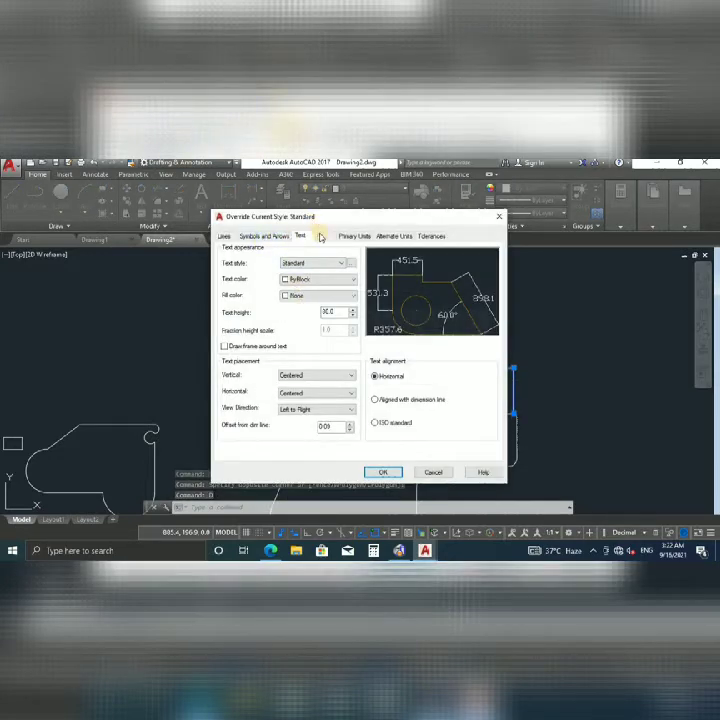
click(226, 236)
click(266, 237)
click(299, 236)
click(324, 237)
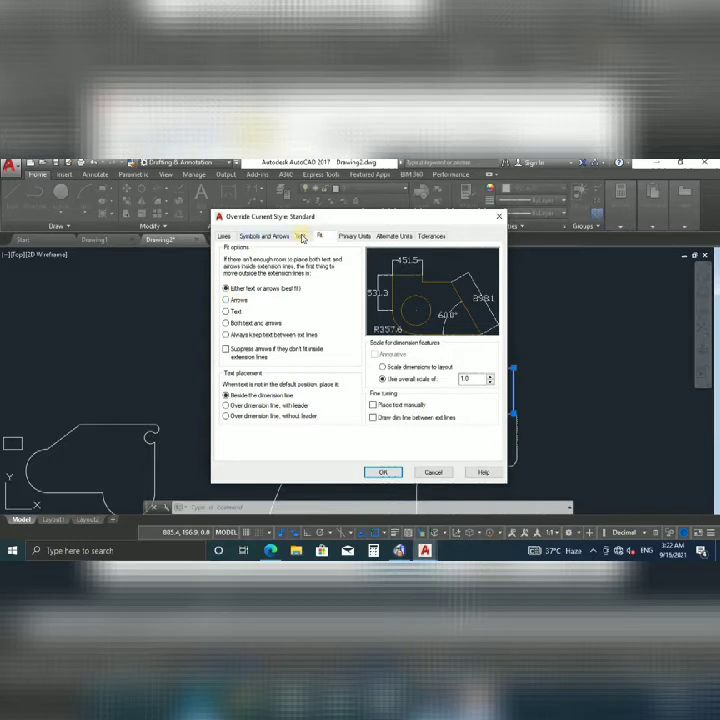
click(302, 237)
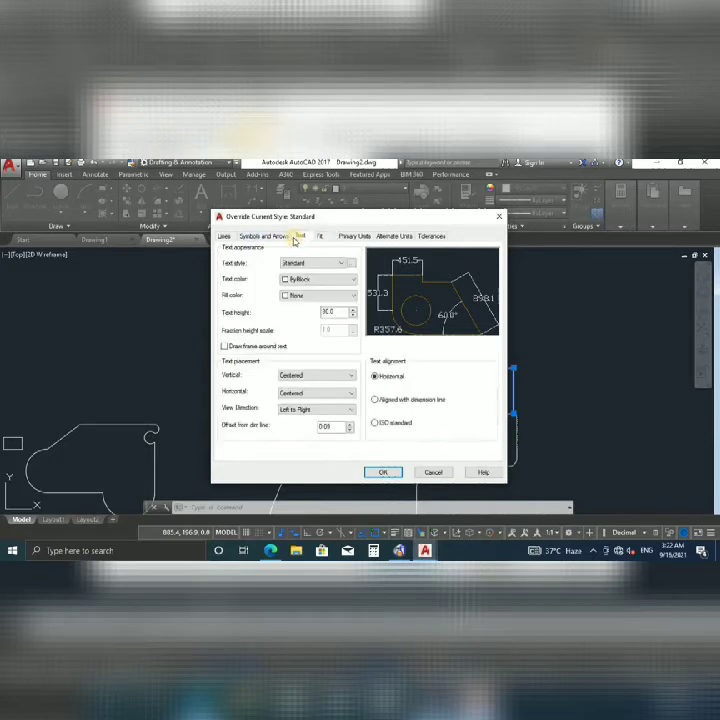
click(278, 236)
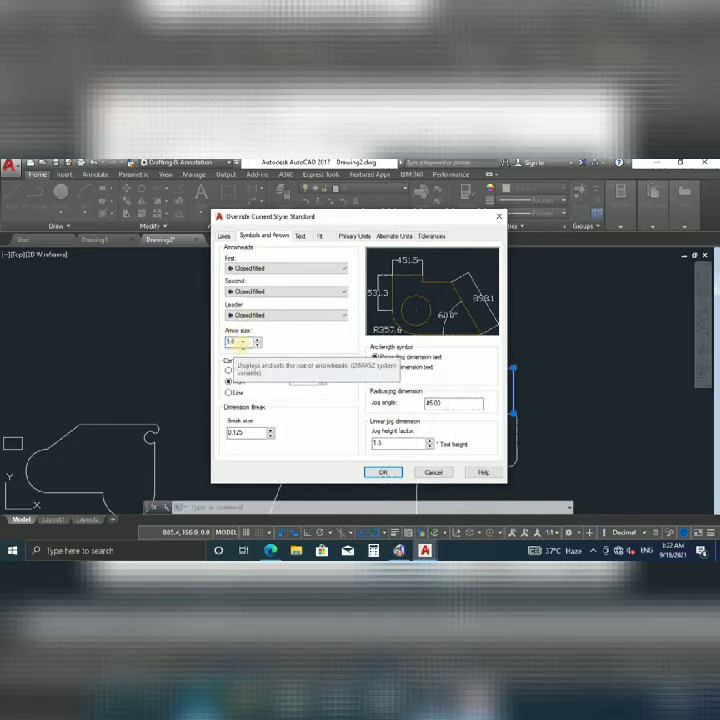
double_click(240, 342)
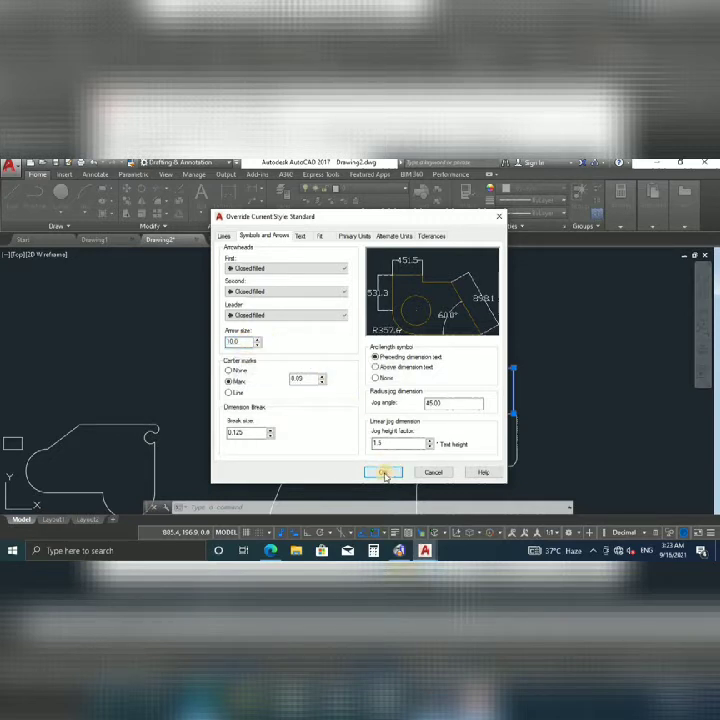
click(385, 473)
click(421, 433)
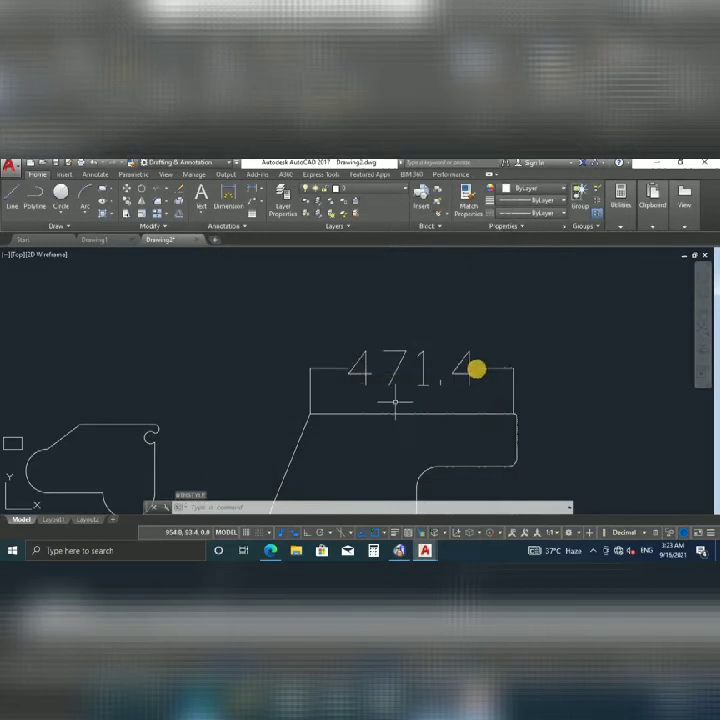
Pan to the 471.4 dimension and select it.
scroll(487, 355, up, 3)
scroll(357, 355, down, 1)
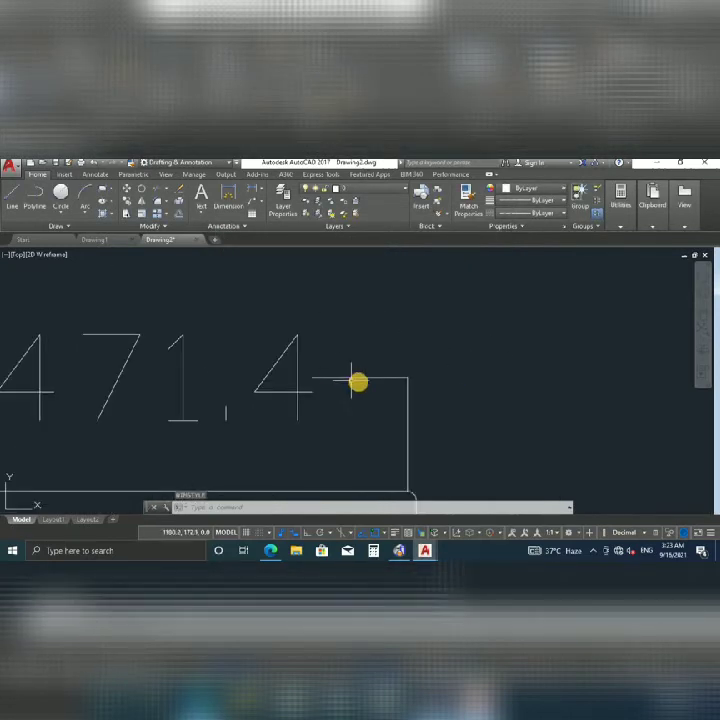
scroll(392, 378, up, 8)
middle_drag(462, 377, 246, 363)
middle_drag(440, 374, 286, 343)
middle_drag(204, 320, 412, 349)
scroll(332, 350, down, 9)
scroll(390, 343, up, 5)
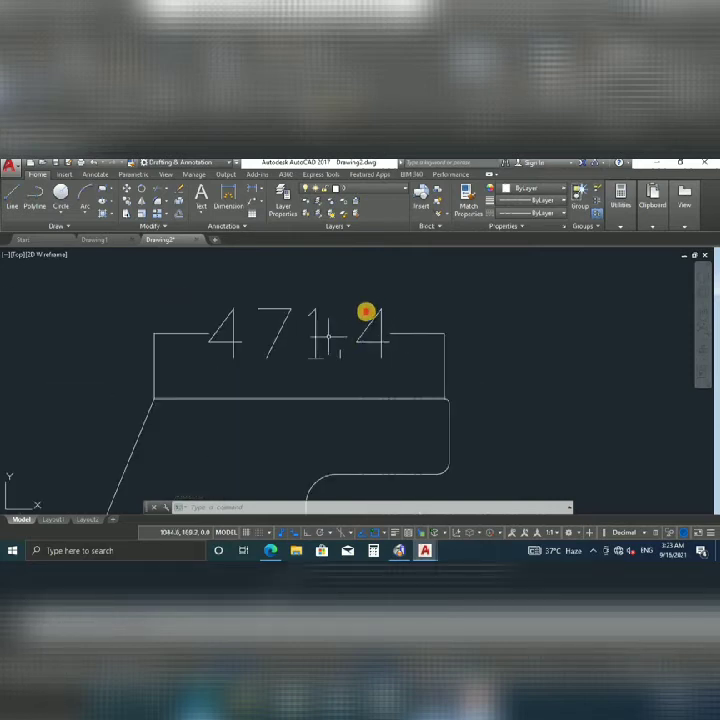
click(304, 342)
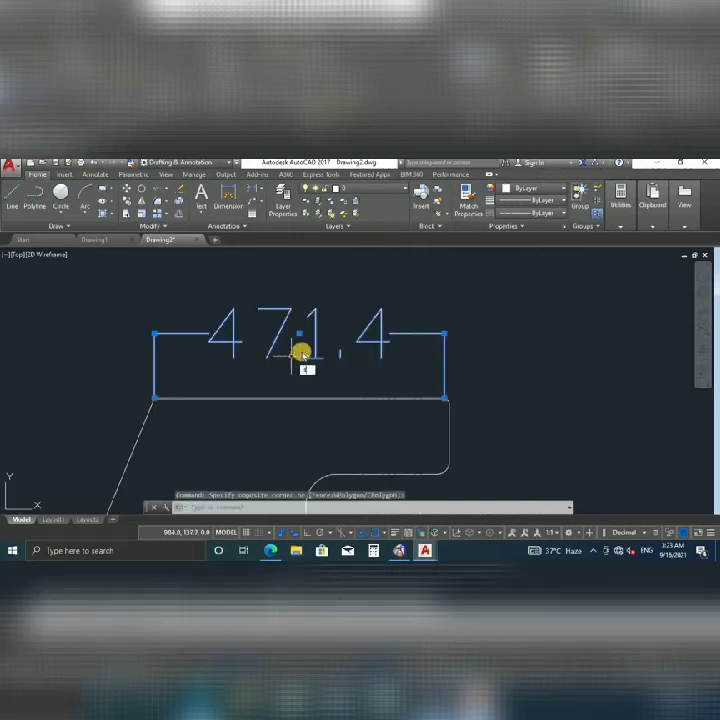
Increase the arrow size in the Standard dimension style override.
text(d)
key(Return)
click(470, 330)
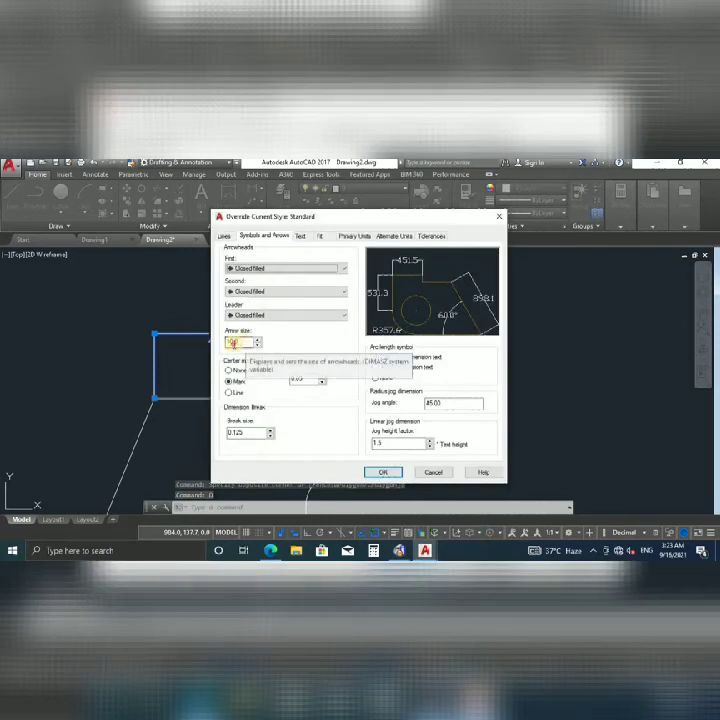
drag(243, 342, 176, 354)
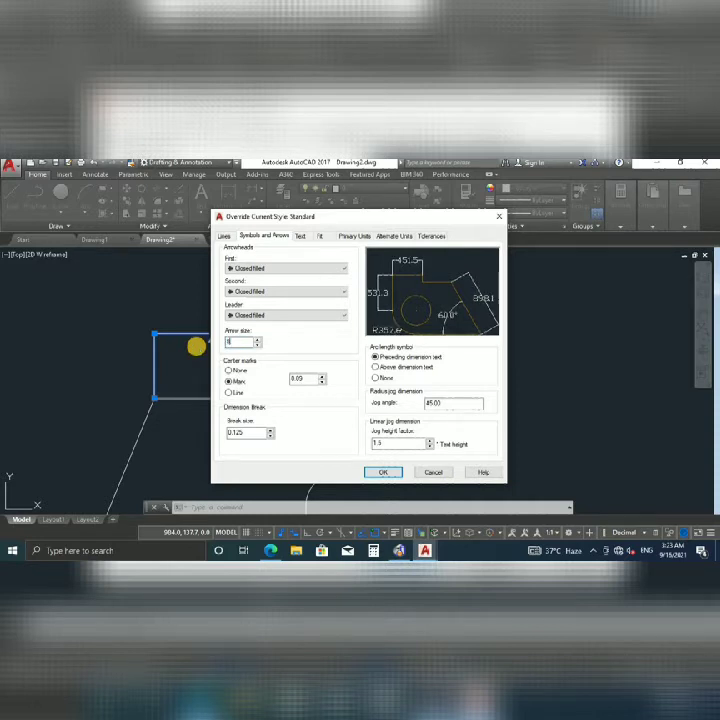
click(386, 473)
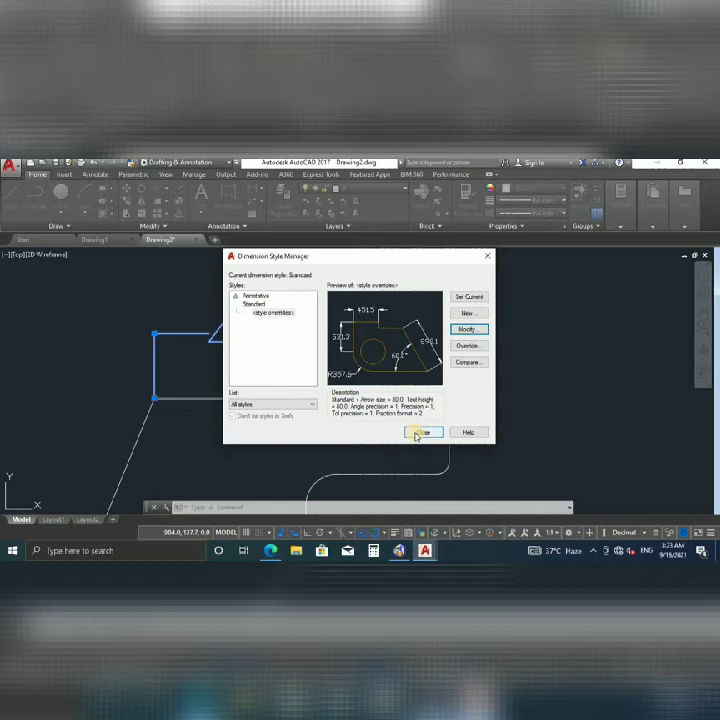
click(421, 432)
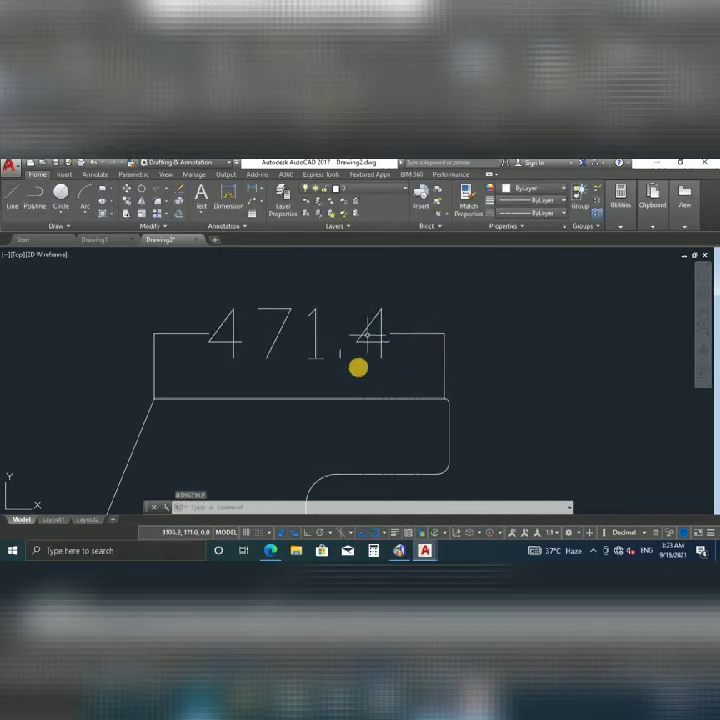
Revise the arrow size override to 82.0, then reselect the 471.4 dimension.
text(d)
key(Return)
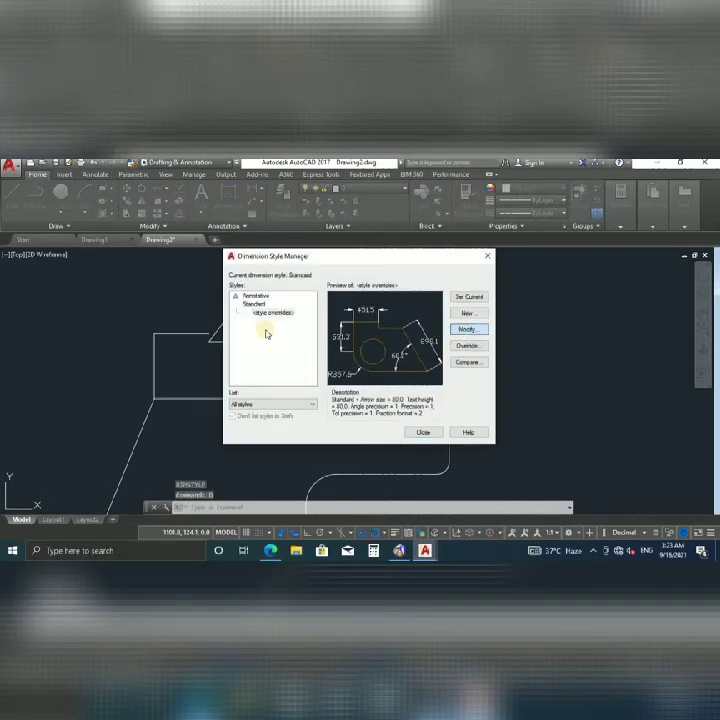
drag(245, 343, 200, 339)
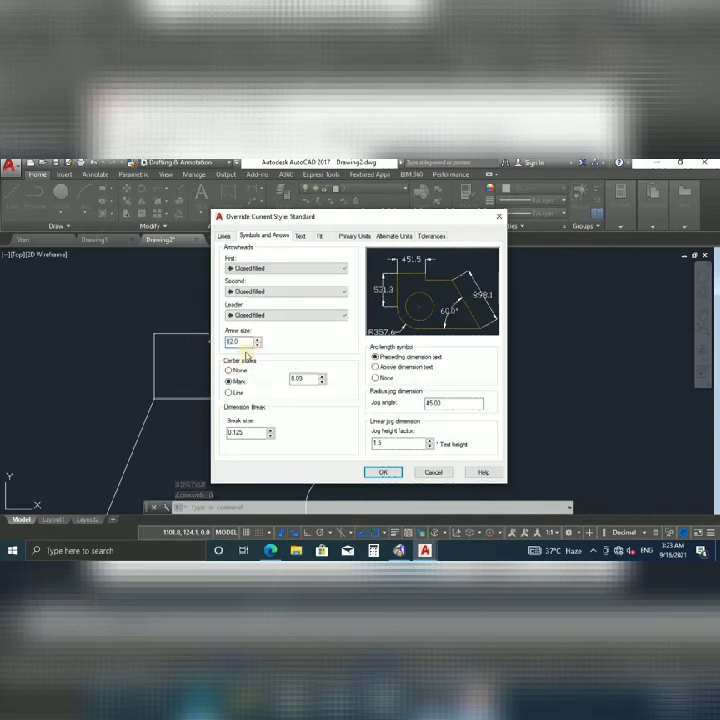
click(381, 472)
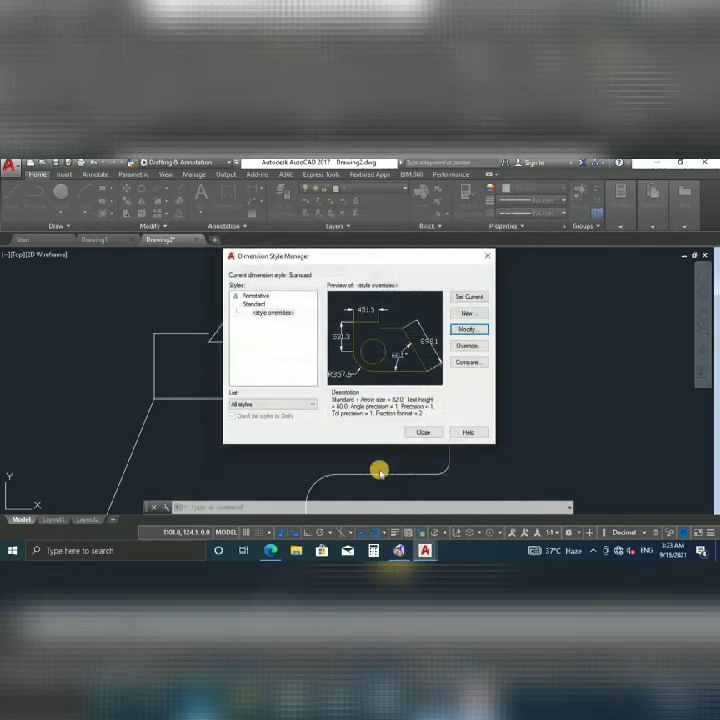
click(423, 432)
click(359, 301)
click(301, 342)
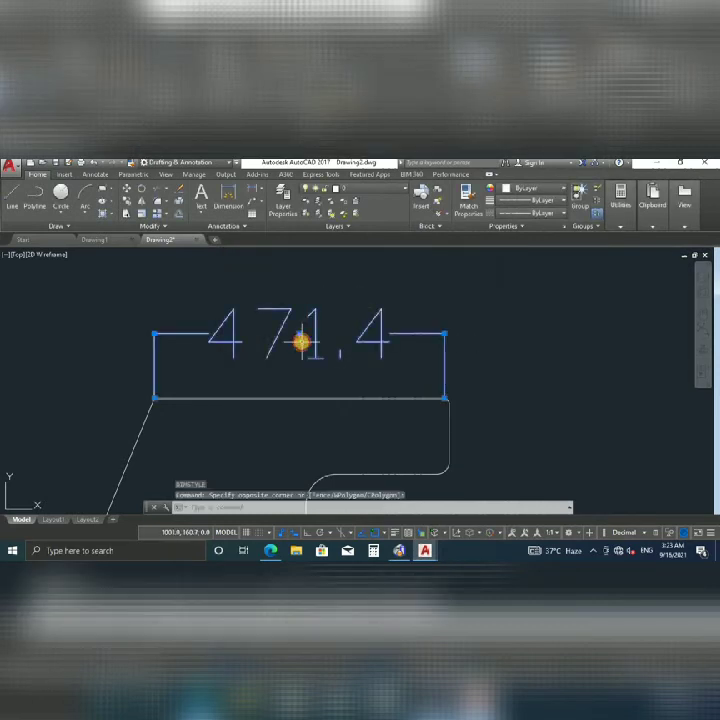
Erase the old dimension and redraw the 471.4 top-edge dimension with DLI.
key(Delete)
text(dli)
key(Return)
click(157, 402)
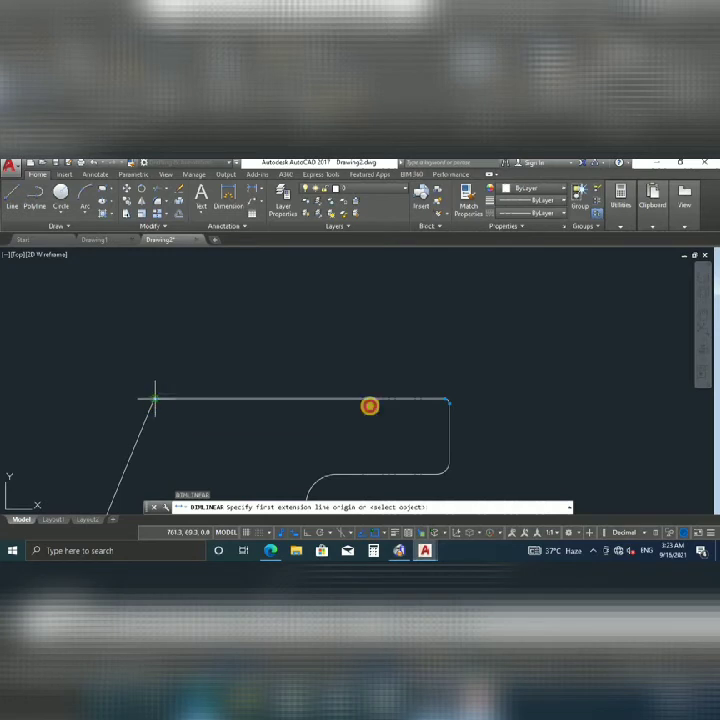
click(448, 401)
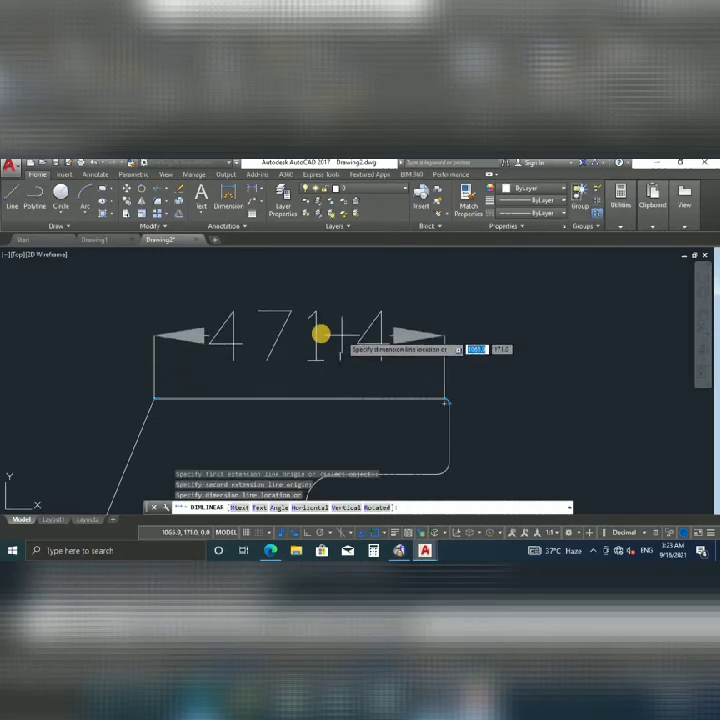
click(318, 331)
Pan and zoom to recentre the new 471.4 dimension and outline.
middle_drag(318, 323, 374, 354)
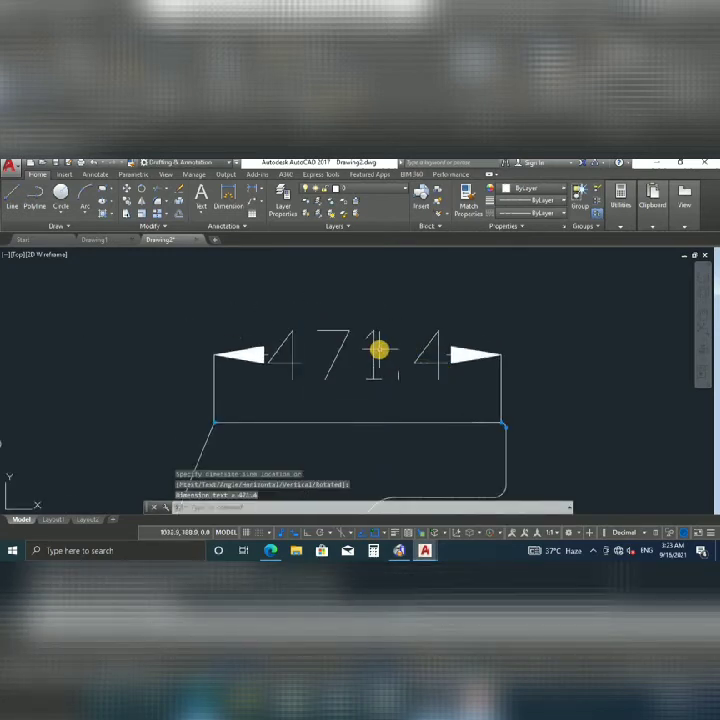
scroll(376, 354, down, 2)
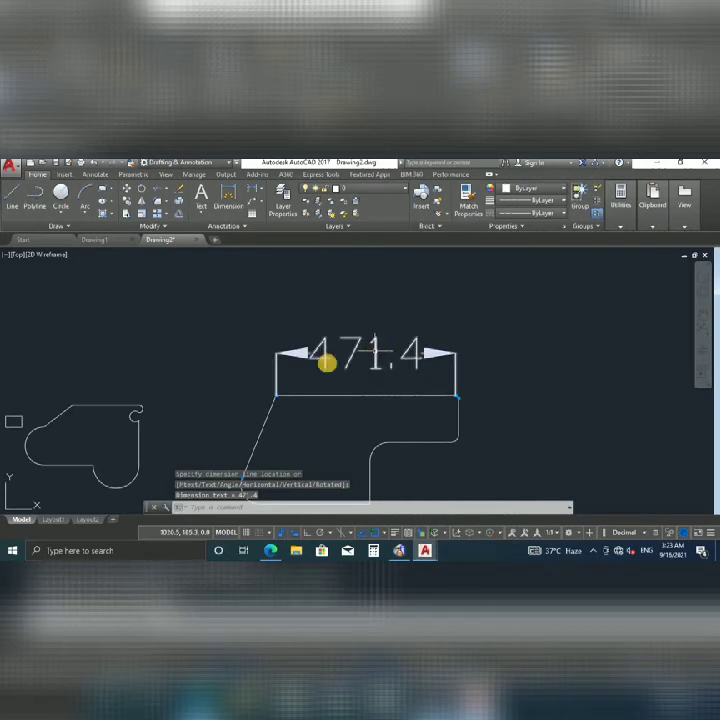
scroll(360, 357, down, 3)
scroll(385, 340, up, 3)
scroll(336, 342, up, 2)
scroll(407, 357, down, 3)
scroll(343, 360, down, 2)
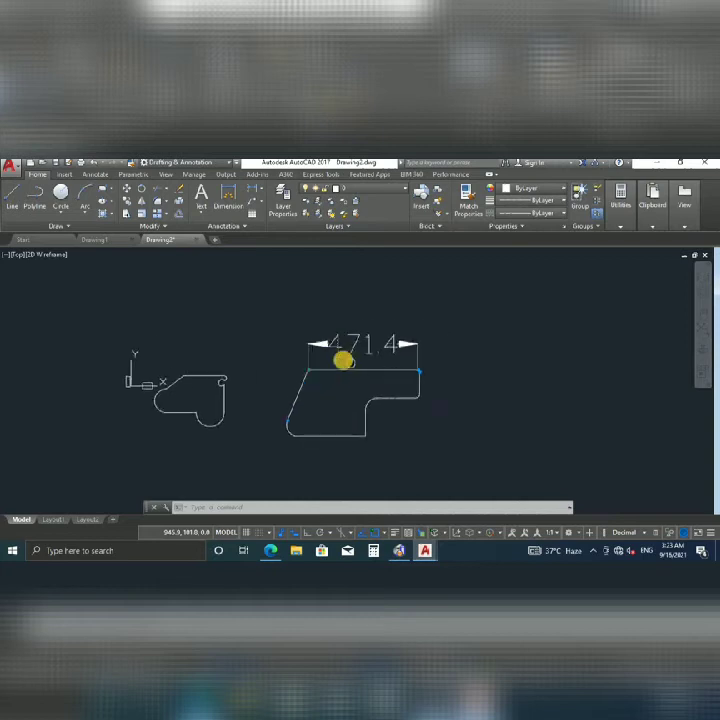
mouse_move(312, 368)
middle_down()
mouse_move(329, 344)
mouse_move(379, 333)
middle_up()
scroll(411, 355, up, 3)
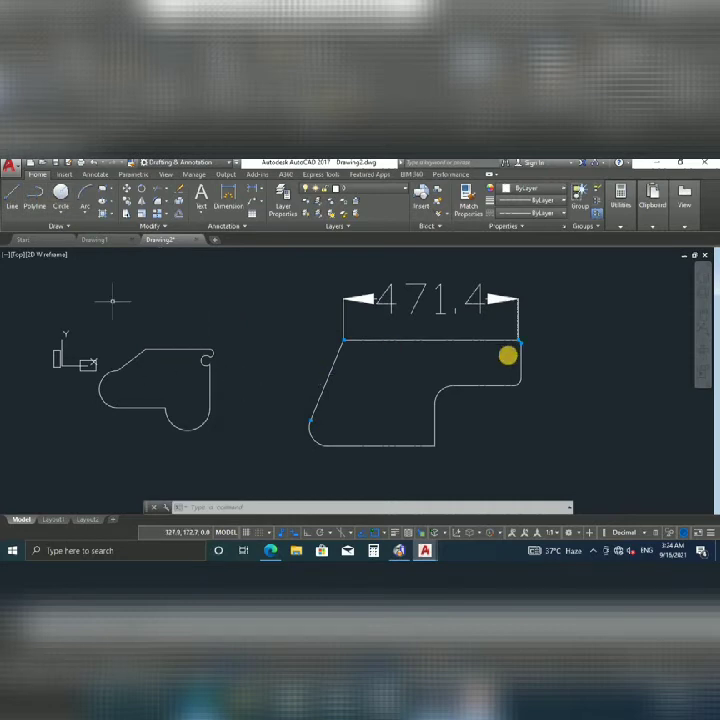
middle_drag(403, 360, 339, 356)
Start a Center, Radius circle centred to the right of the stepped outline.
click(60, 209)
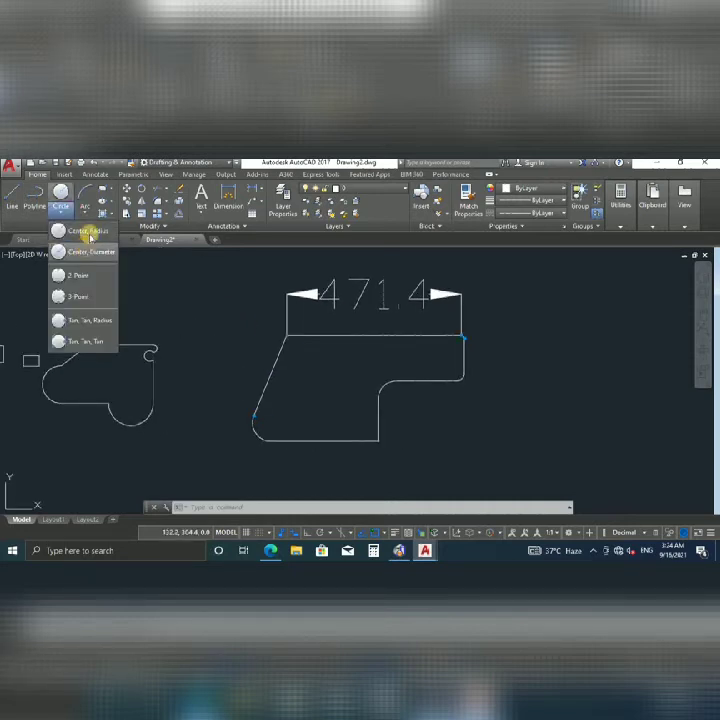
click(90, 236)
scroll(347, 384, down, 2)
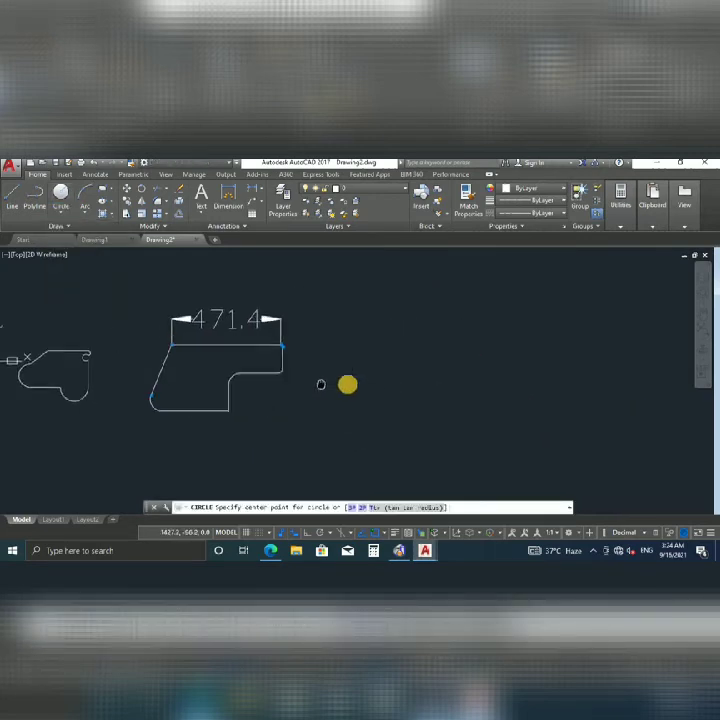
click(438, 383)
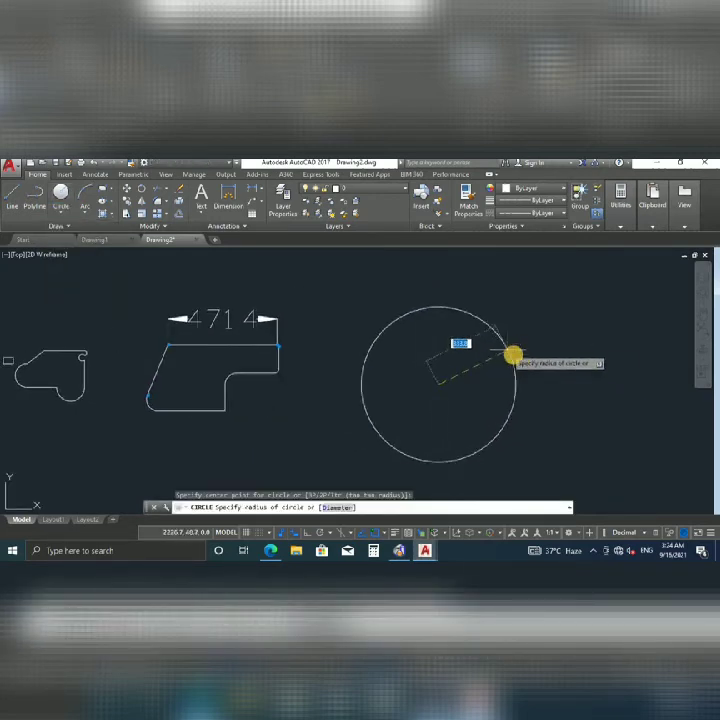
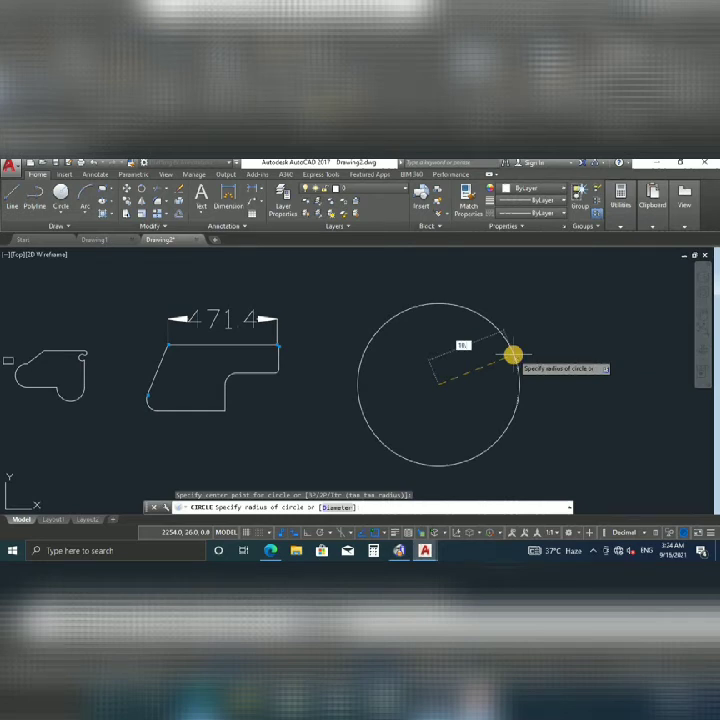
Finish the radius-10 circle and Zoom Extents to fit the whole drawing.
key(Return)
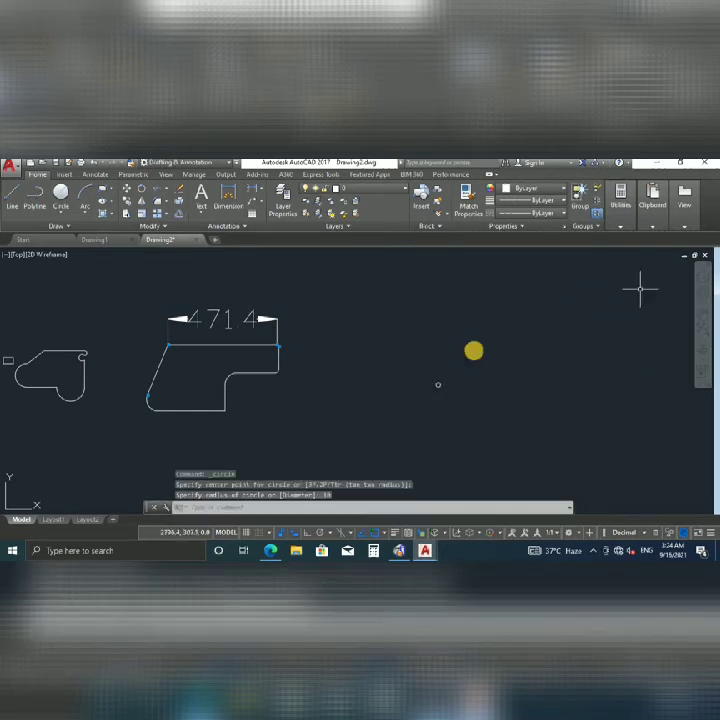
scroll(444, 389, up, 5)
scroll(346, 367, down, 8)
scroll(362, 362, up, 5)
scroll(393, 366, down, 3)
text(z)
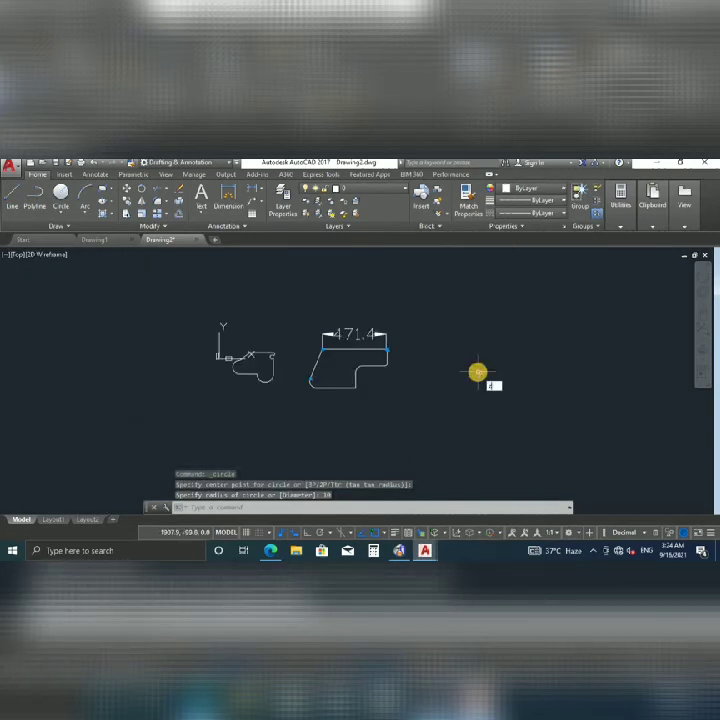
key(Return)
text(e)
key(Return)
Select the tiny stray circle and try dragging its grip beside the stepped shape, then cancel.
scroll(460, 376, down, 2)
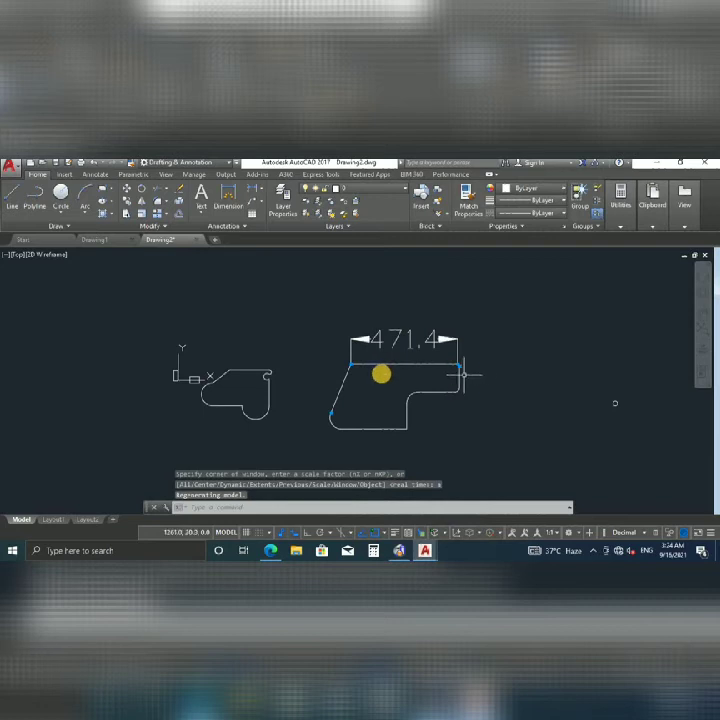
scroll(538, 378, up, 2)
click(540, 377)
click(498, 410)
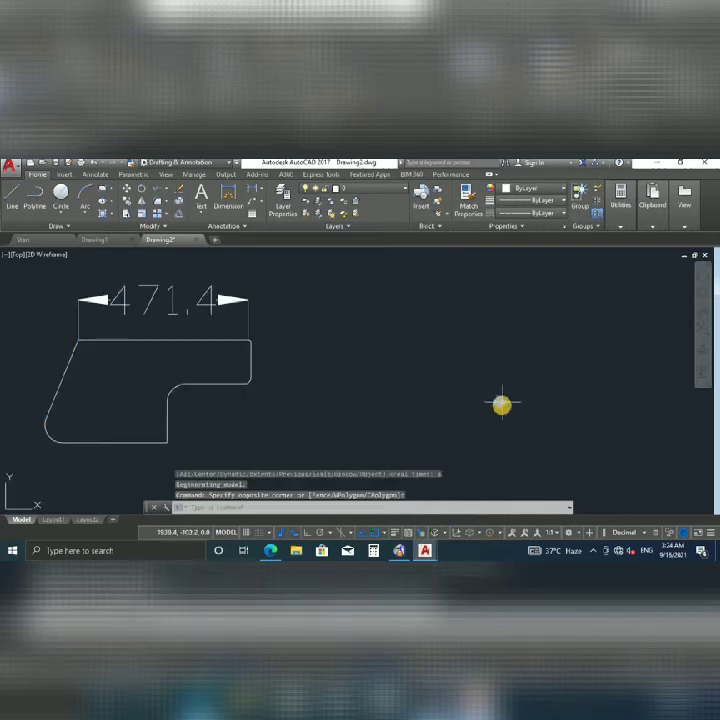
click(500, 402)
click(500, 402)
click(265, 418)
scroll(292, 400, up, 4)
middle_drag(292, 400, 513, 336)
scroll(513, 336, down, 4)
scroll(489, 378, down, 2)
key(Escape)
Window-select the tiny stray circle and delete it.
scroll(529, 429, up, 4)
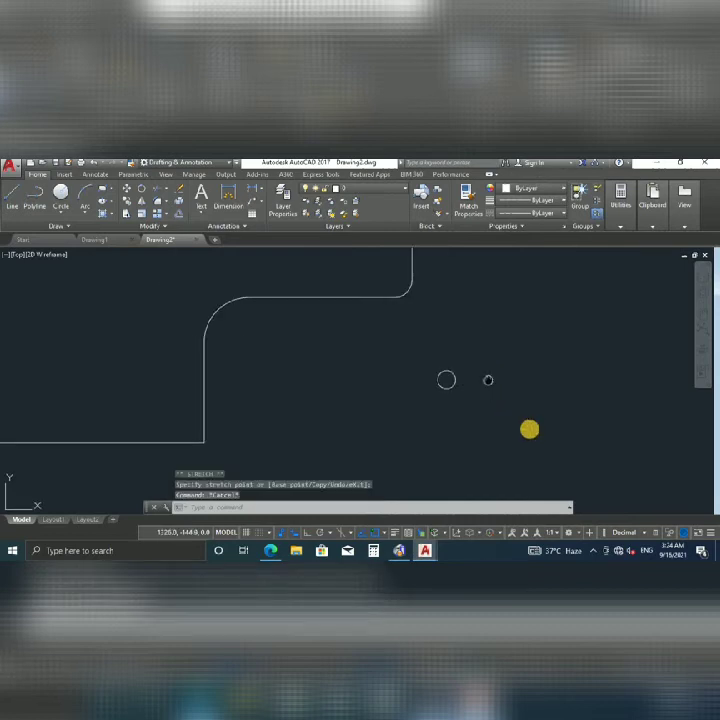
scroll(527, 413, down, 2)
scroll(524, 412, up, 2)
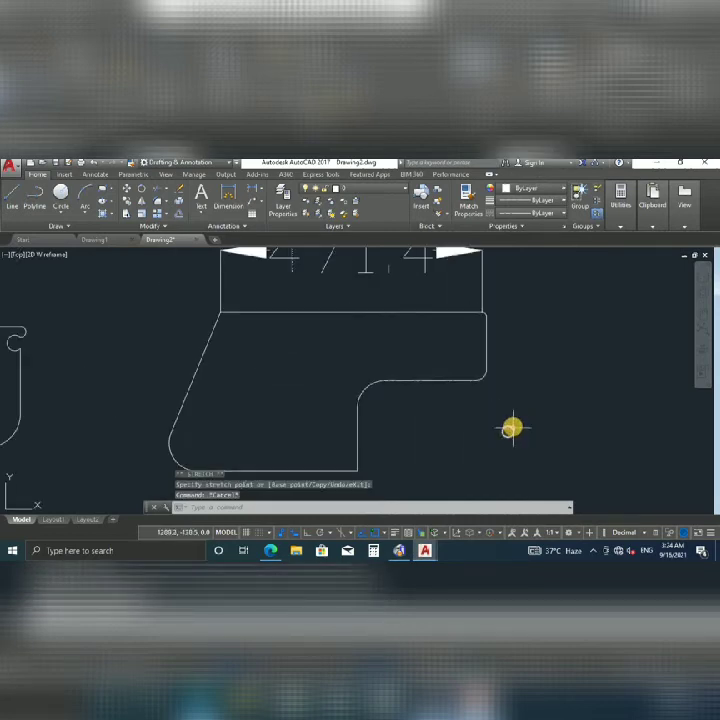
click(512, 429)
scroll(491, 413, up, 2)
key(Escape)
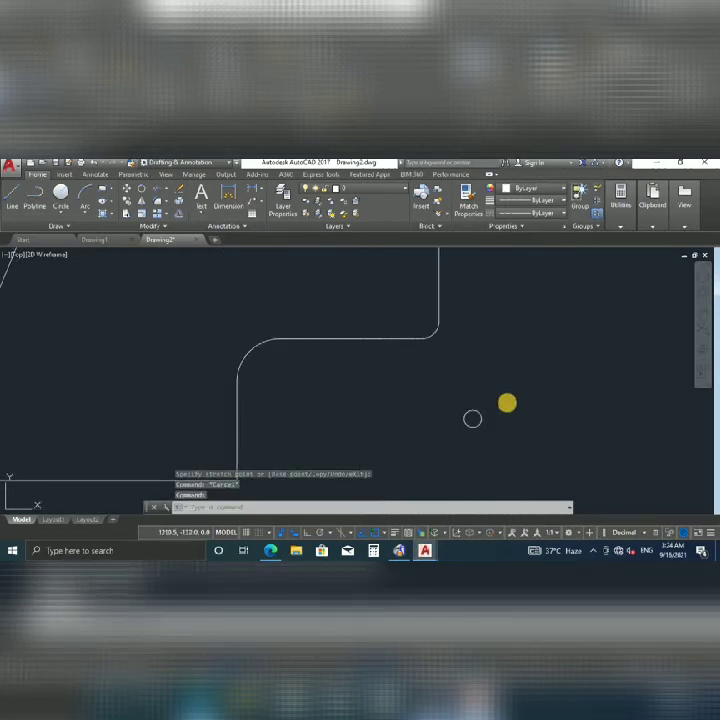
click(508, 402)
click(456, 425)
key(Delete)
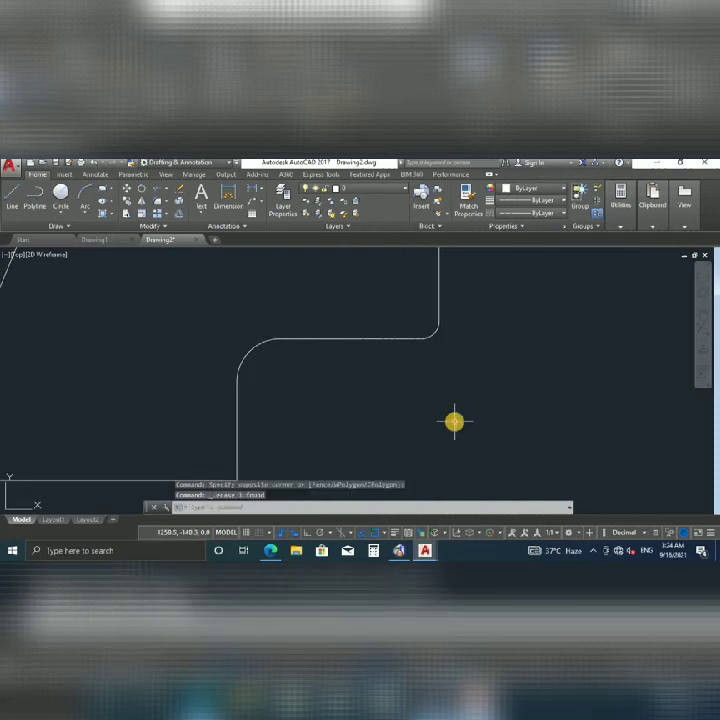
Draw a new circle centred just right of the stepped shape.
text(c)
key(Return)
click(466, 424)
scroll(540, 390, down, 2)
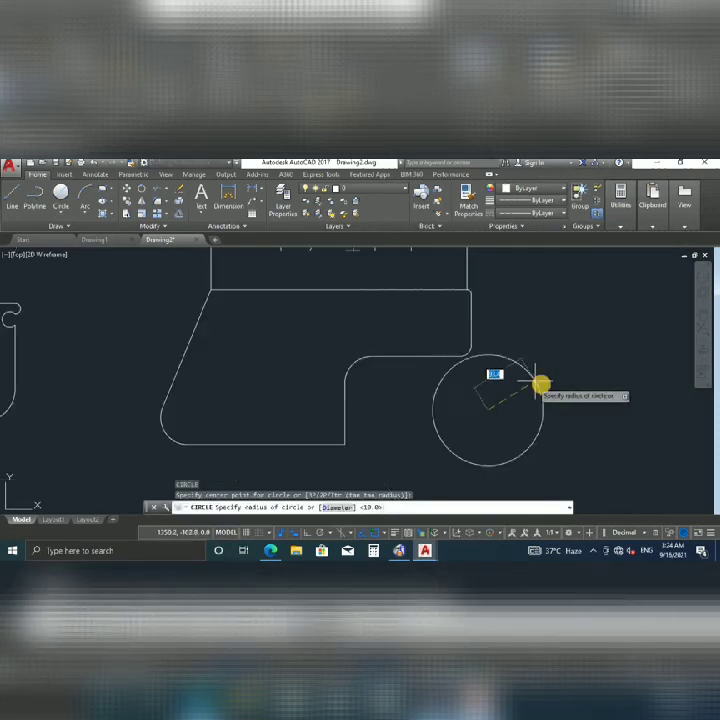
click(522, 394)
key(Escape)
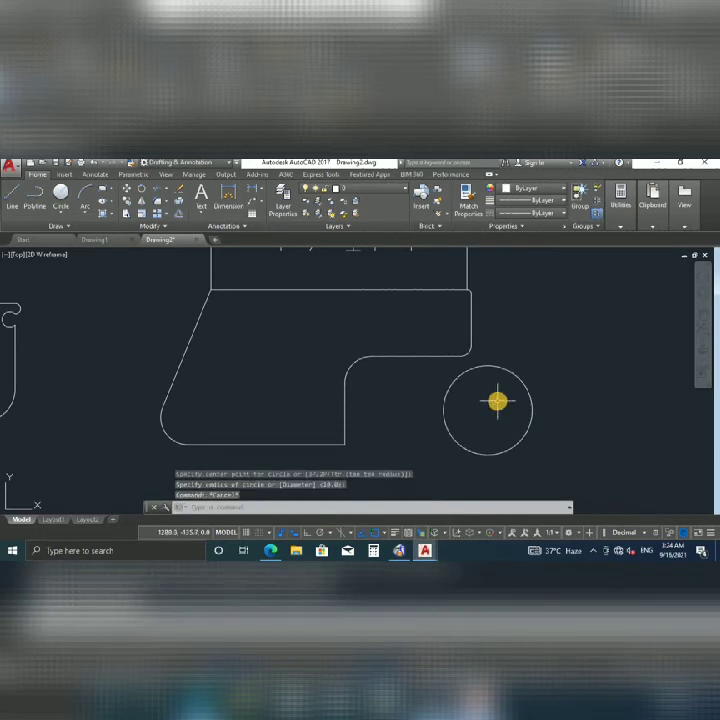
middle_drag(445, 372, 362, 360)
click(415, 355)
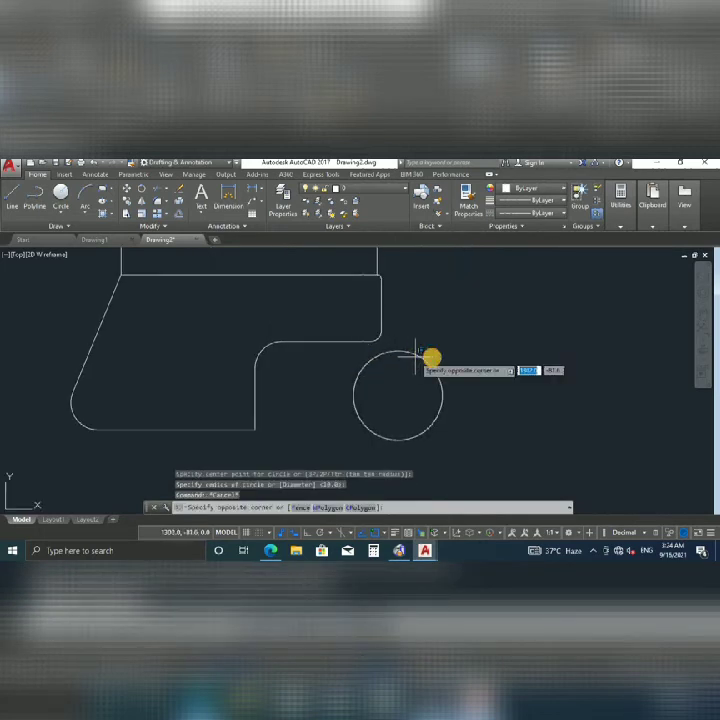
Add a Center, Diameter circle at the upper right and a large circle beside it.
click(60, 211)
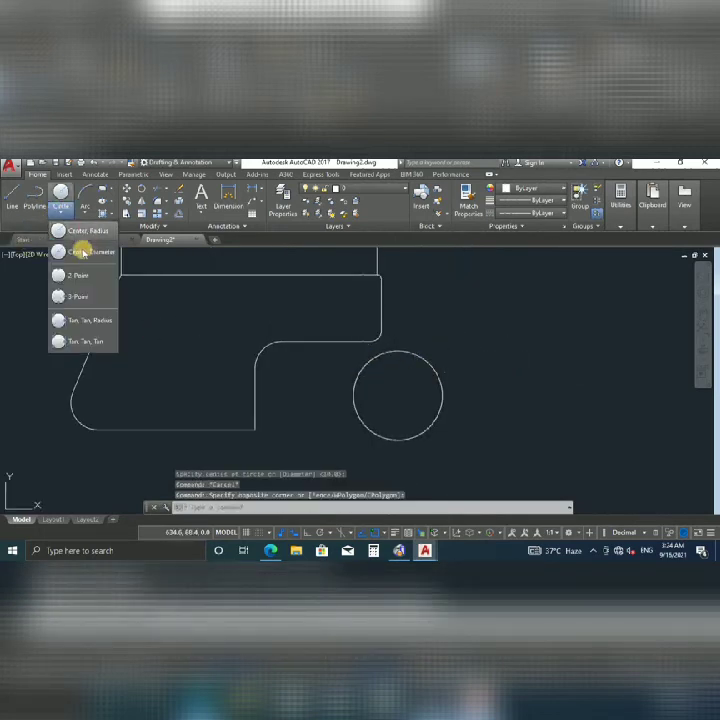
click(83, 252)
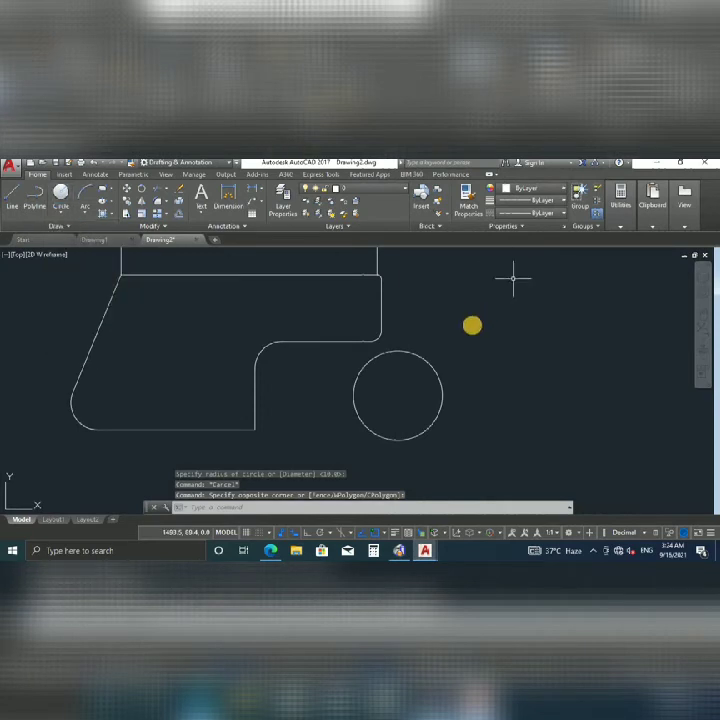
click(478, 330)
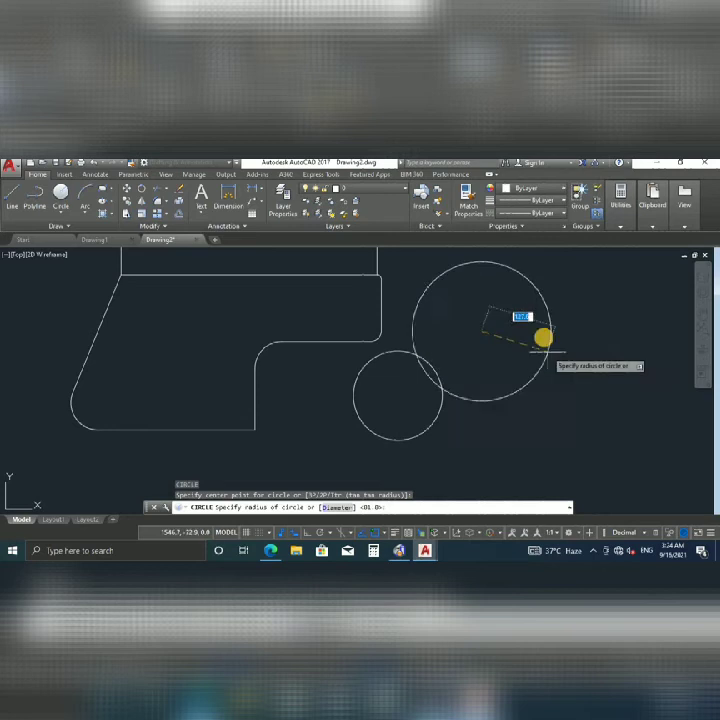
click(522, 320)
mouse_move(516, 355)
middle_down()
mouse_move(433, 350)
mouse_move(432, 388)
mouse_move(375, 336)
middle_up()
key(Return)
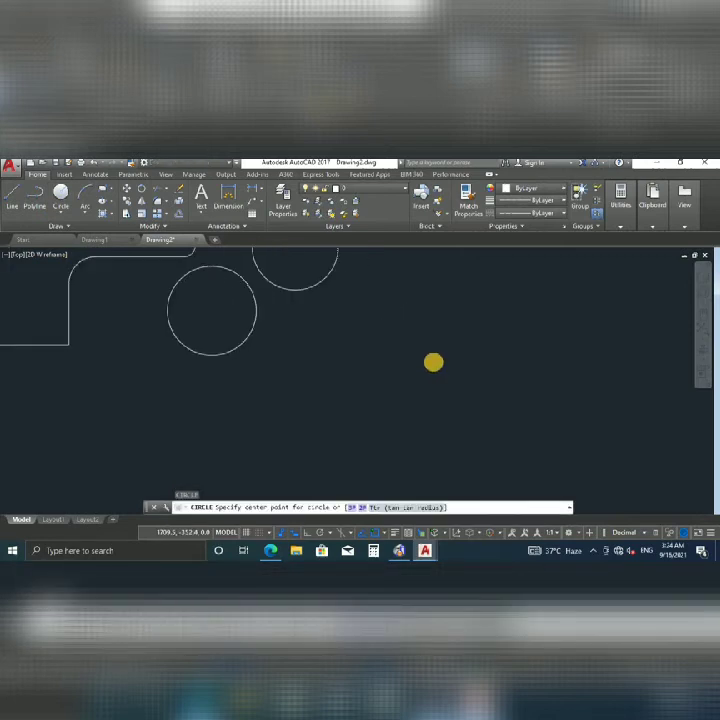
click(435, 358)
click(370, 302)
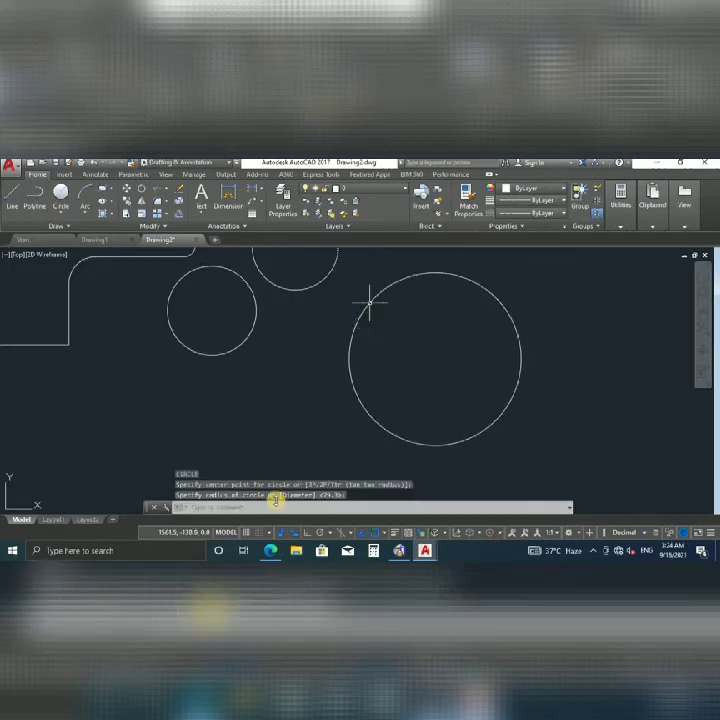
scroll(313, 394, down, 2)
scroll(359, 373, down, 2)
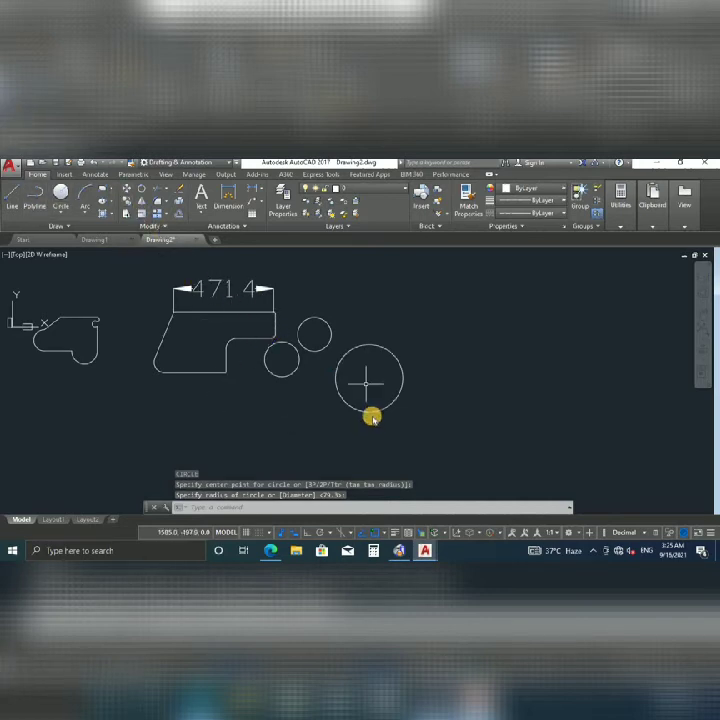
Draw a fourth circle of diameter 316.9 below the others.
key(Return)
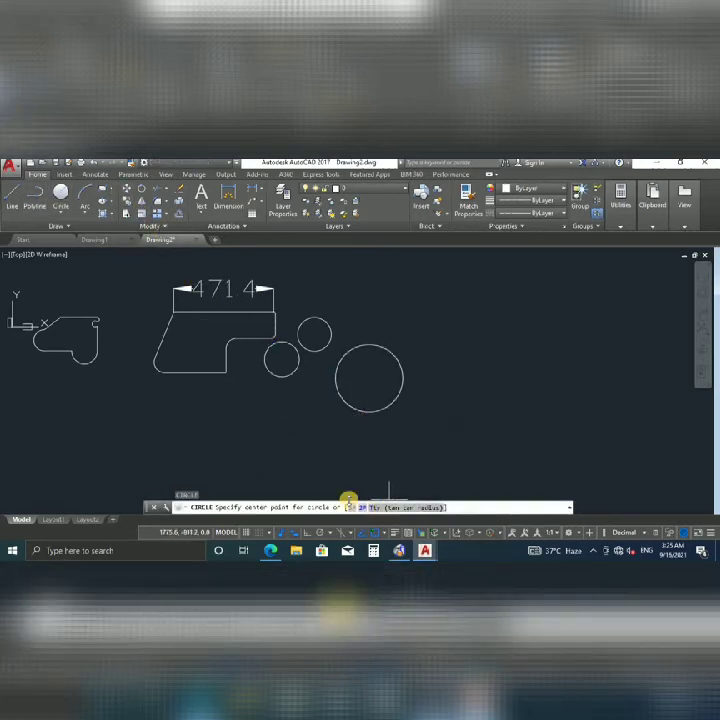
click(300, 429)
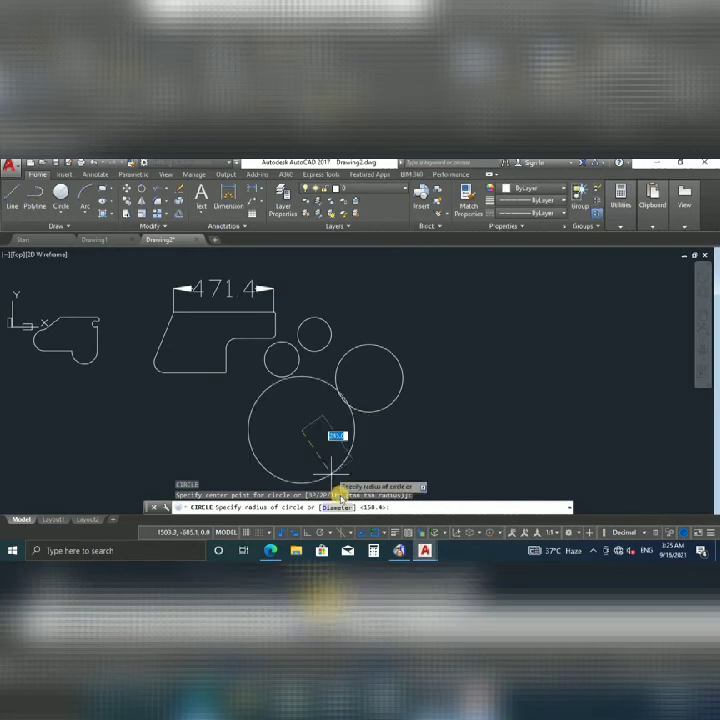
click(338, 507)
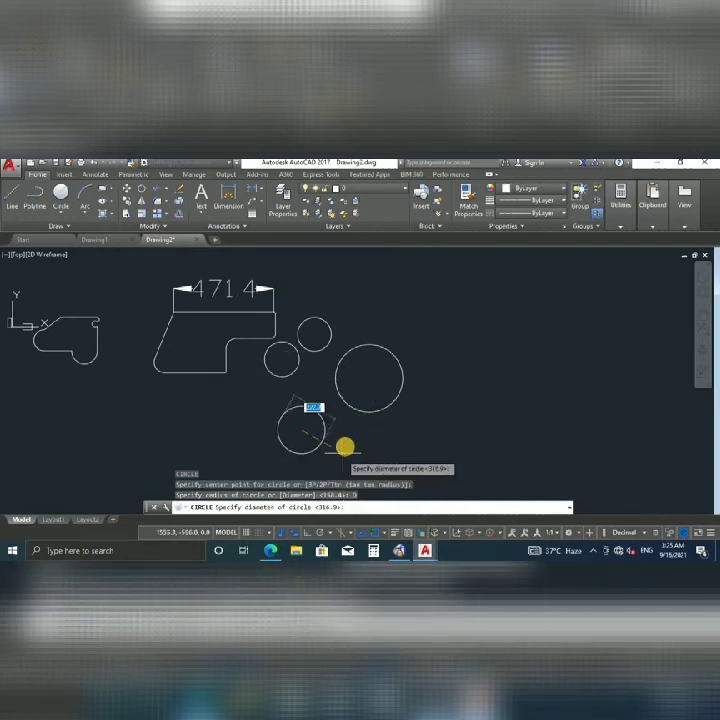
click(371, 450)
key(Escape)
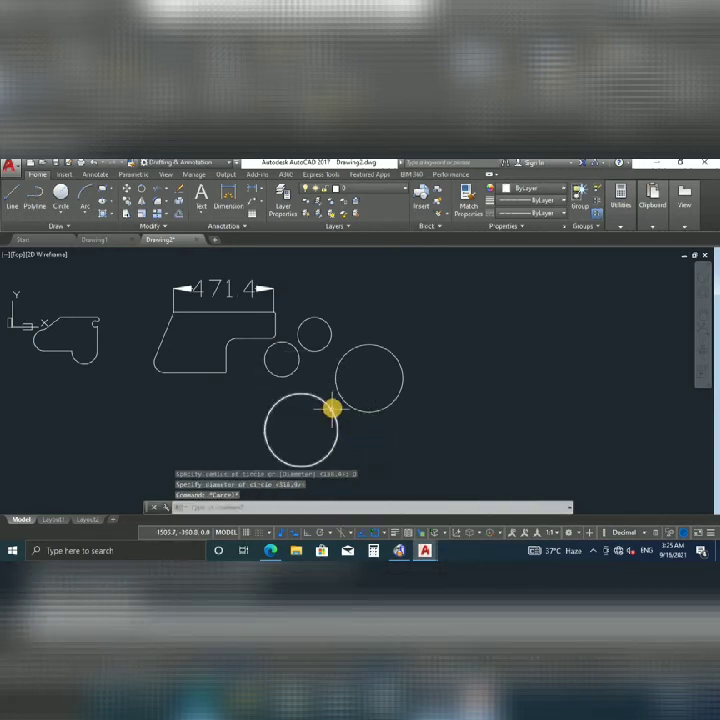
click(13, 199)
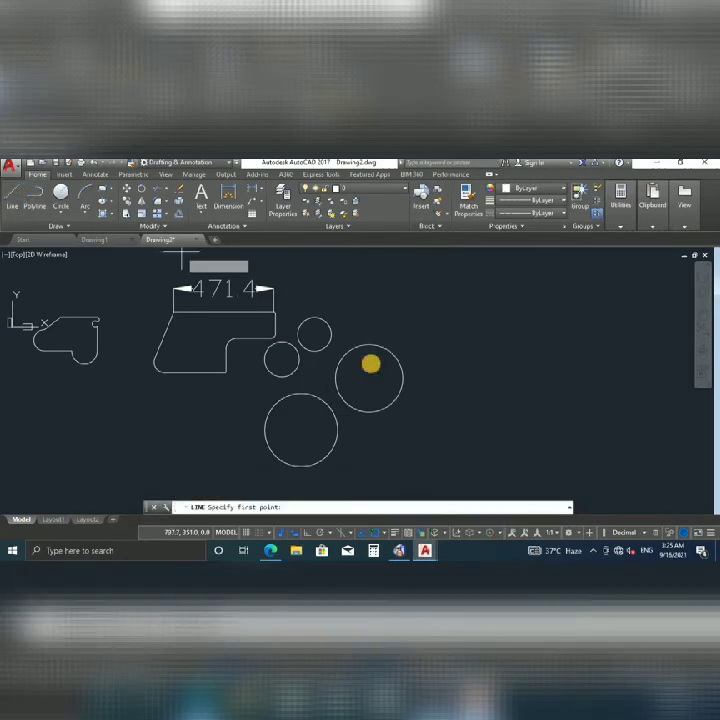
Draw a belt line from the top small circle tangent to the right circle.
click(316, 320)
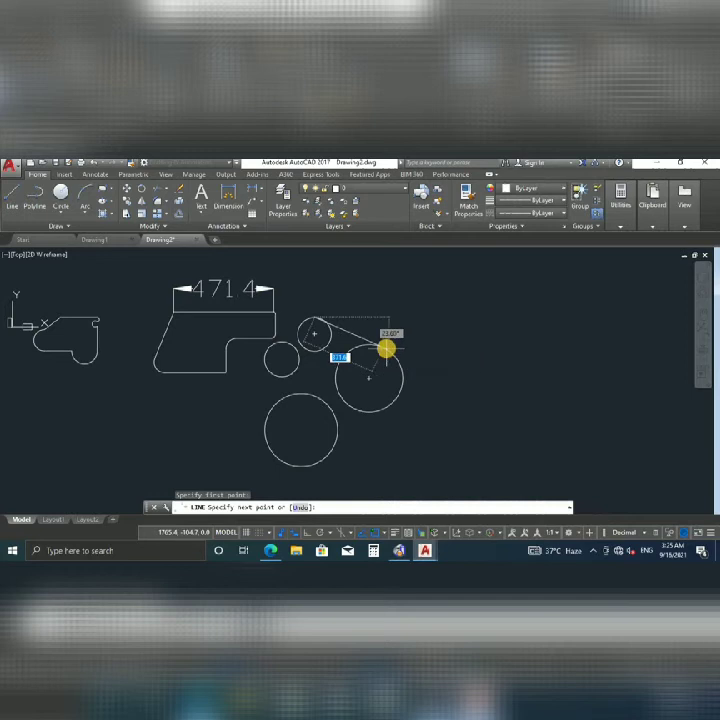
click(389, 348)
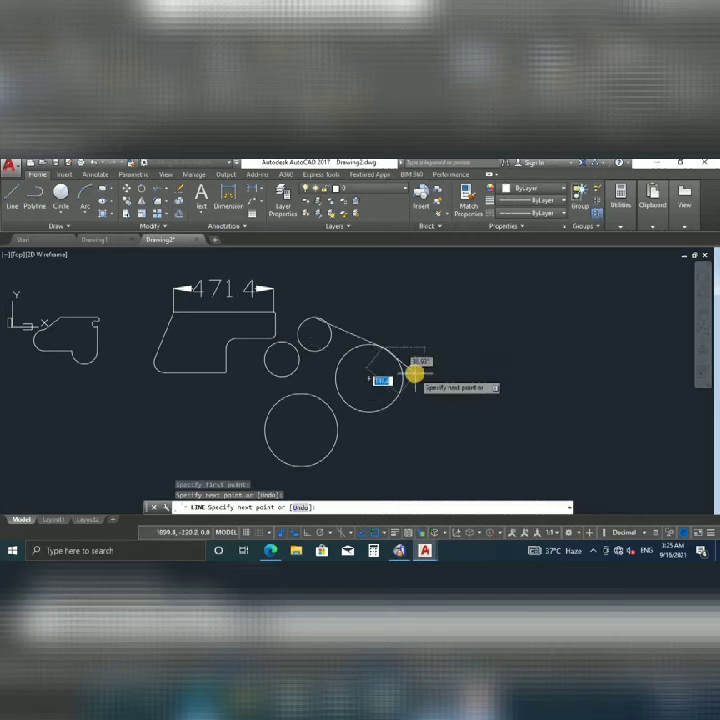
key(Escape)
key(Return)
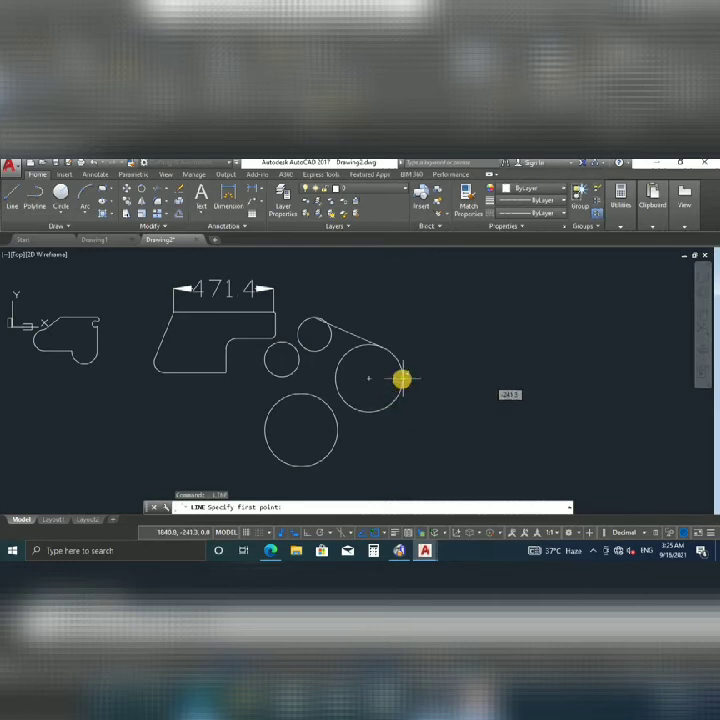
click(403, 379)
key(Escape)
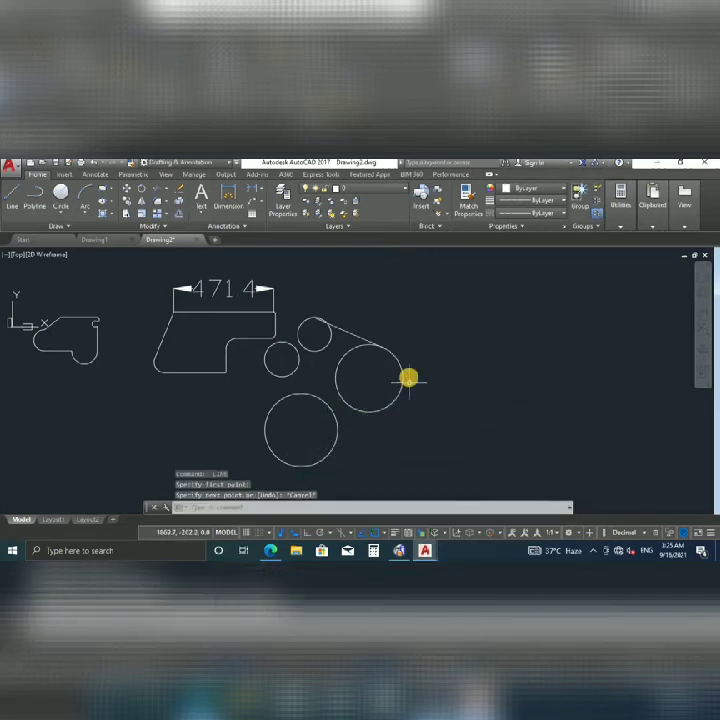
Draw a line tangent from the large right circle to the lower circle using Tangent snap.
click(14, 196)
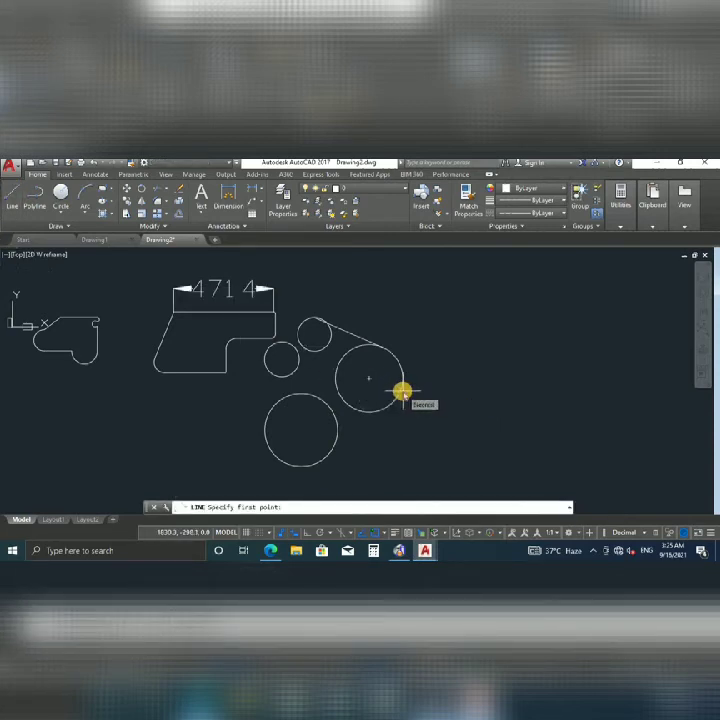
key(Return)
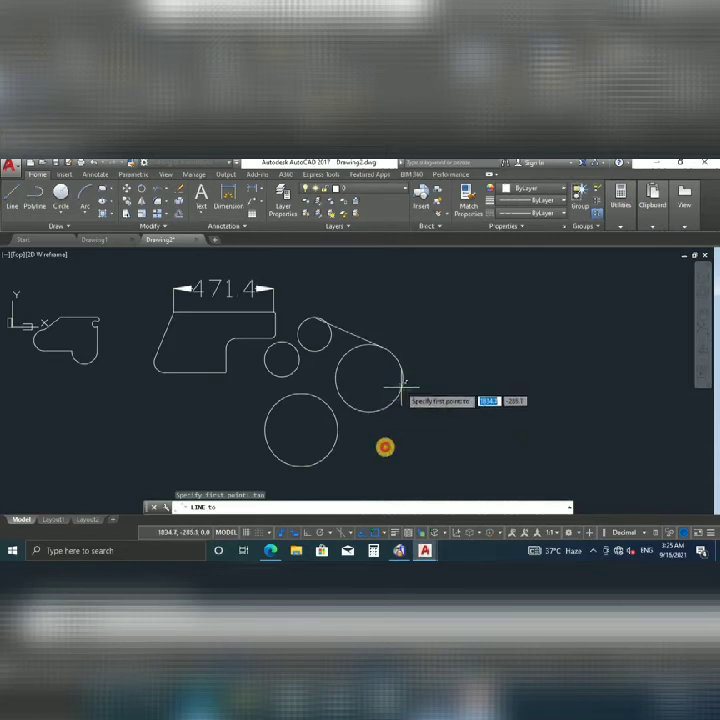
click(402, 383)
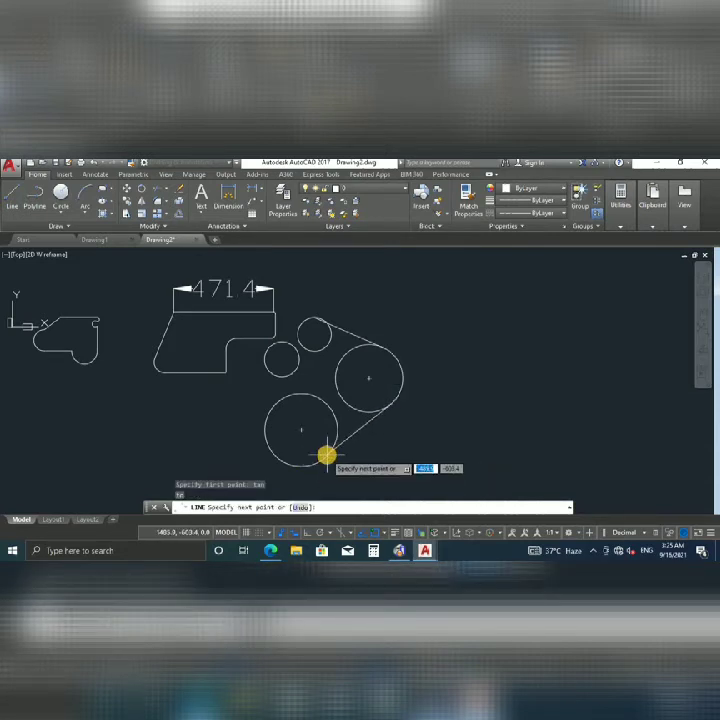
shift+right_click(327, 457)
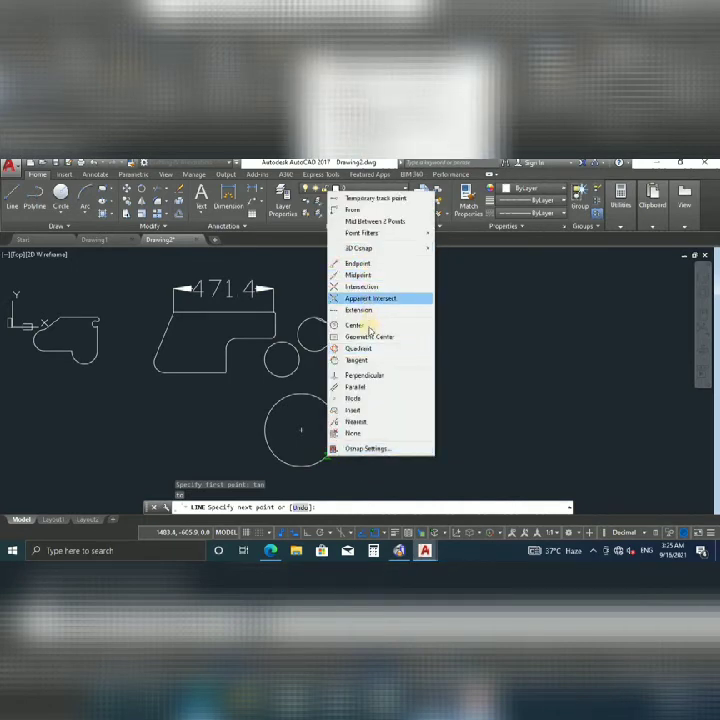
click(367, 362)
click(342, 354)
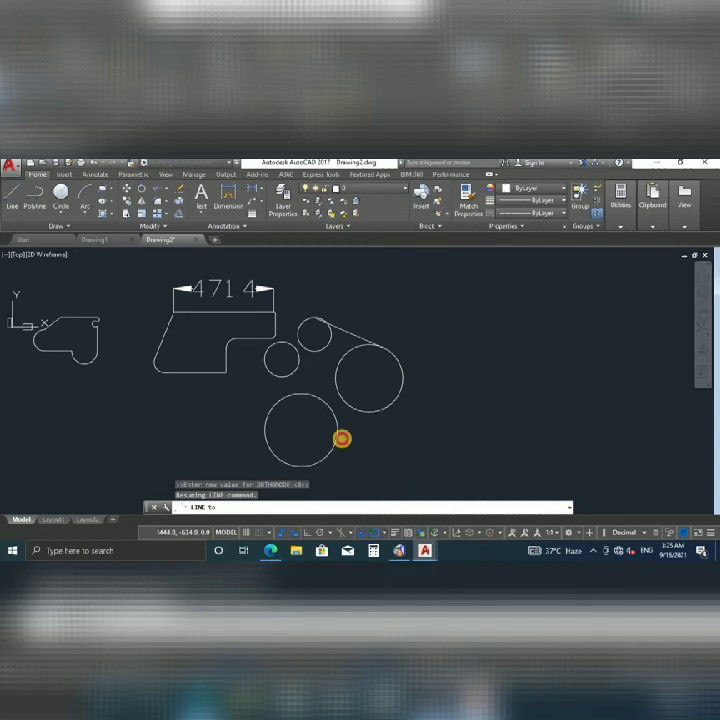
click(300, 463)
scroll(305, 455, up, 5)
scroll(313, 446, down, 5)
key(Return)
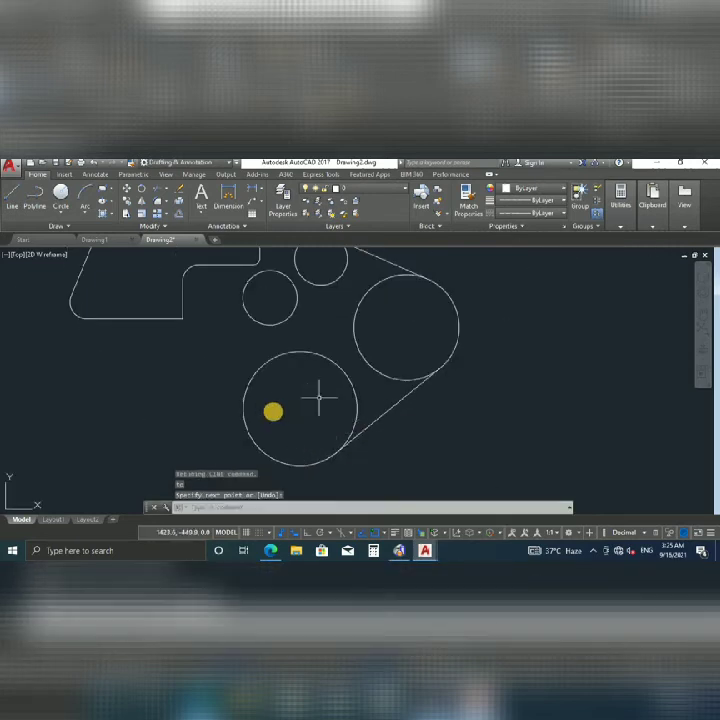
Draw a tangent belt line from the lower circle to the small left circle.
key(Return)
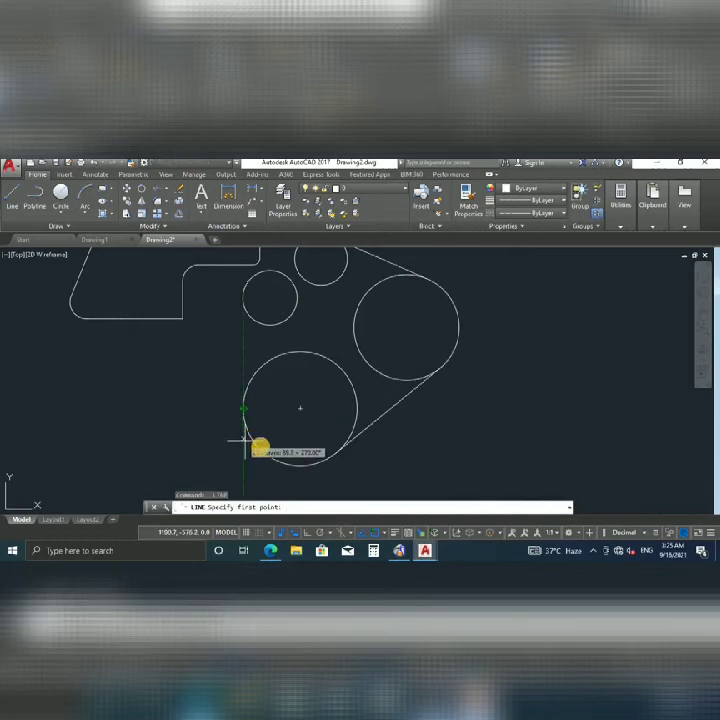
click(258, 447)
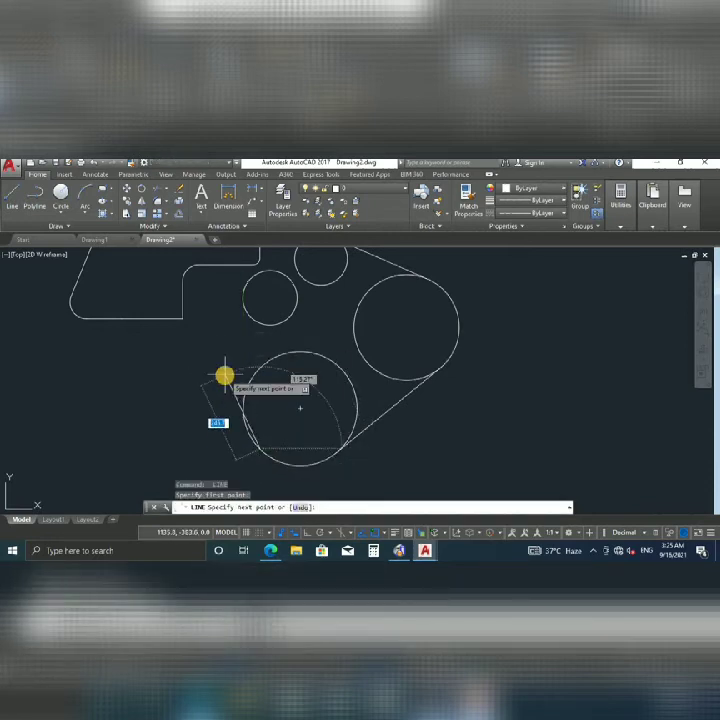
key(Escape)
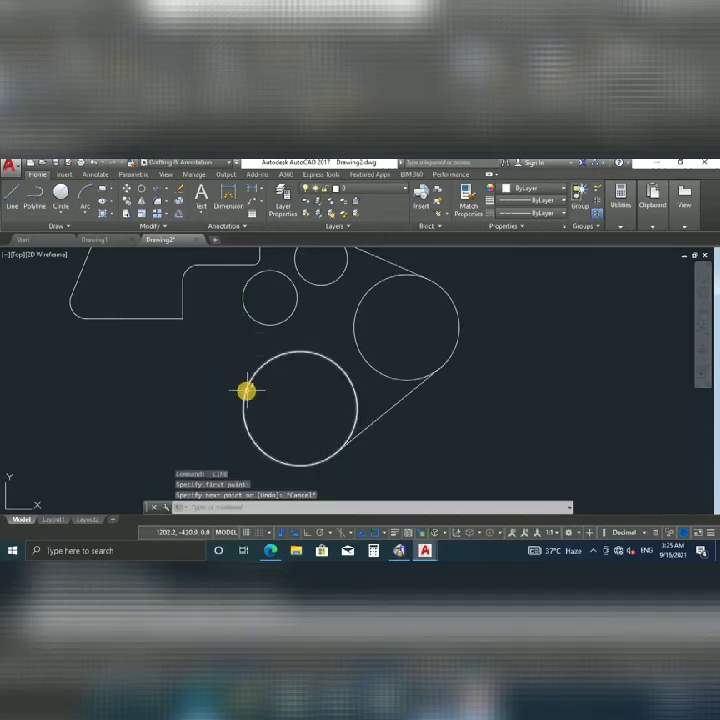
key(Return)
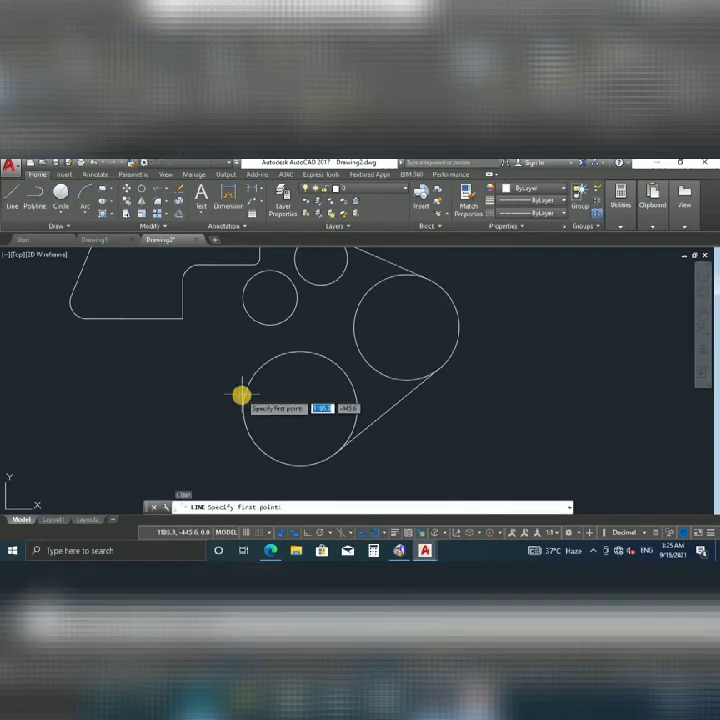
shift+right_click(240, 397)
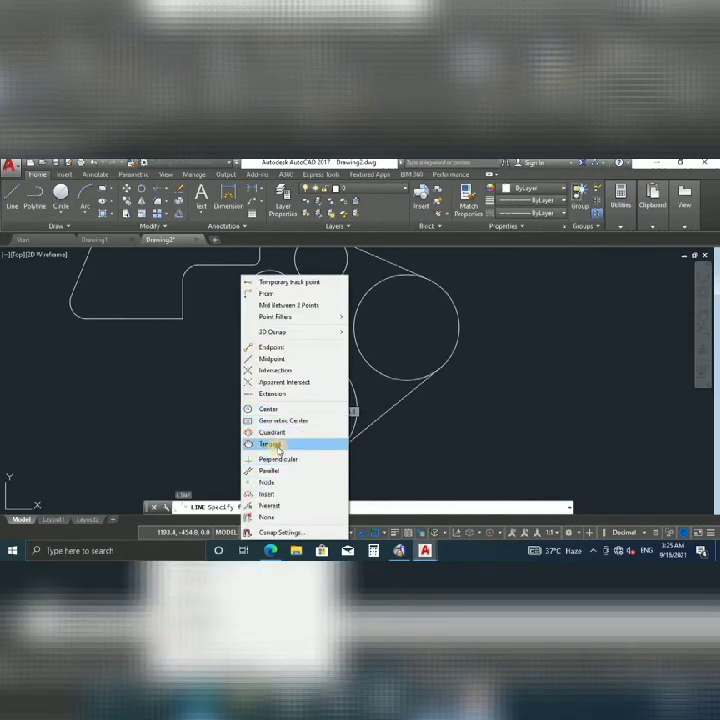
click(262, 444)
click(263, 455)
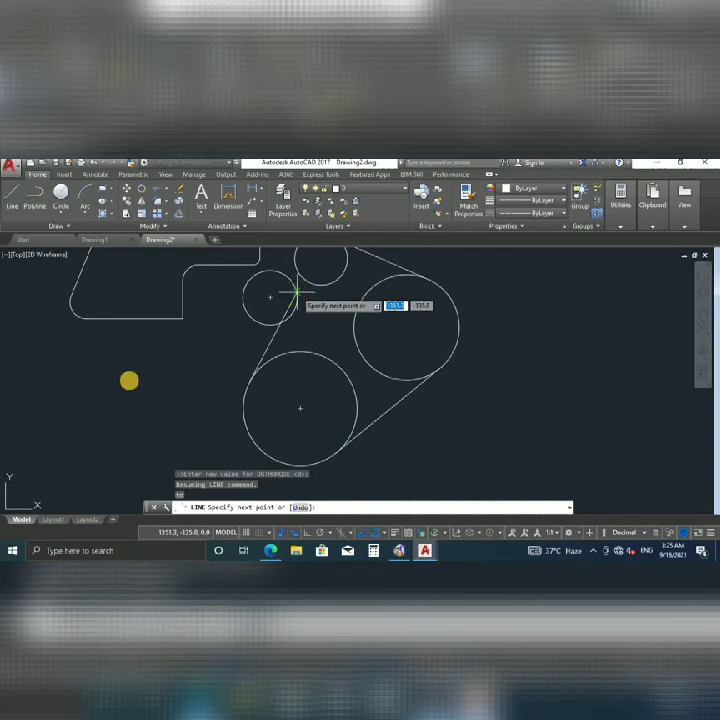
scroll(205, 366, down, 5)
scroll(212, 366, up, 5)
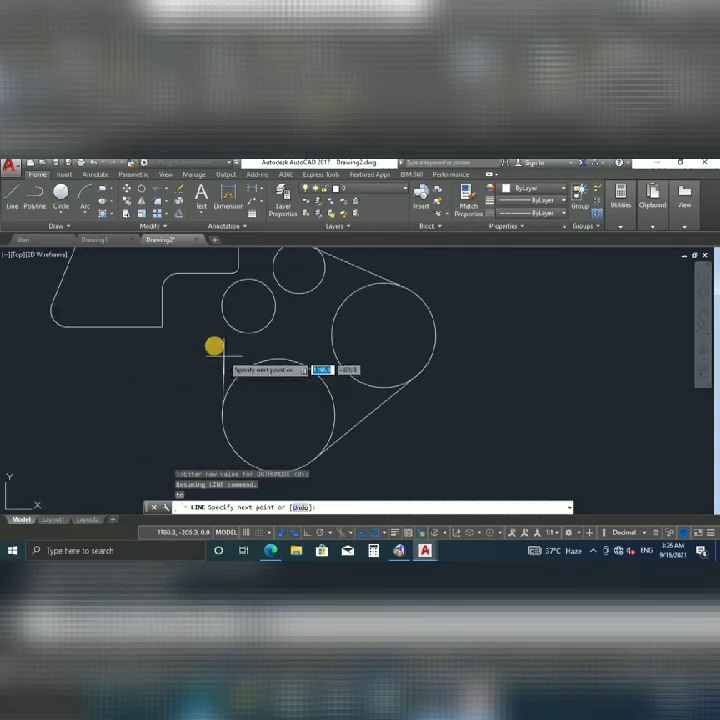
middle_drag(214, 346, 276, 392)
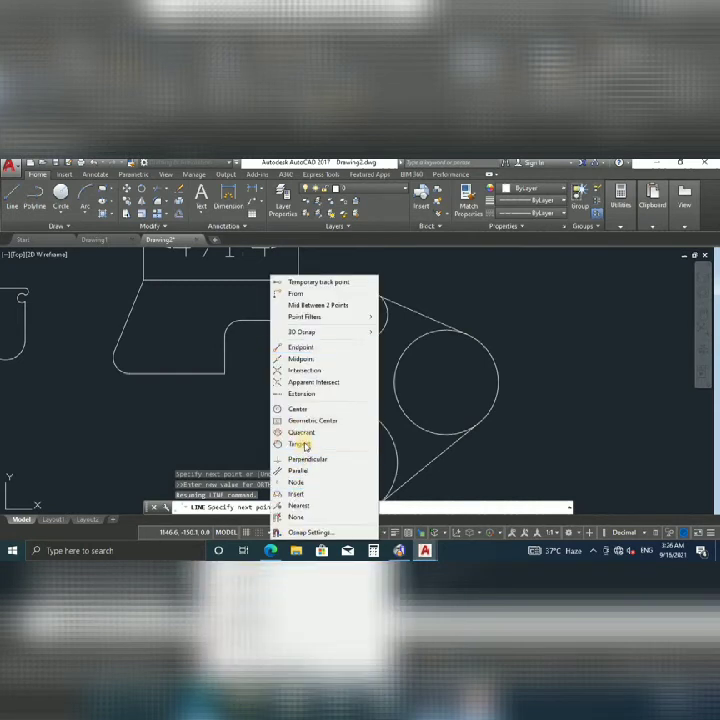
click(292, 443)
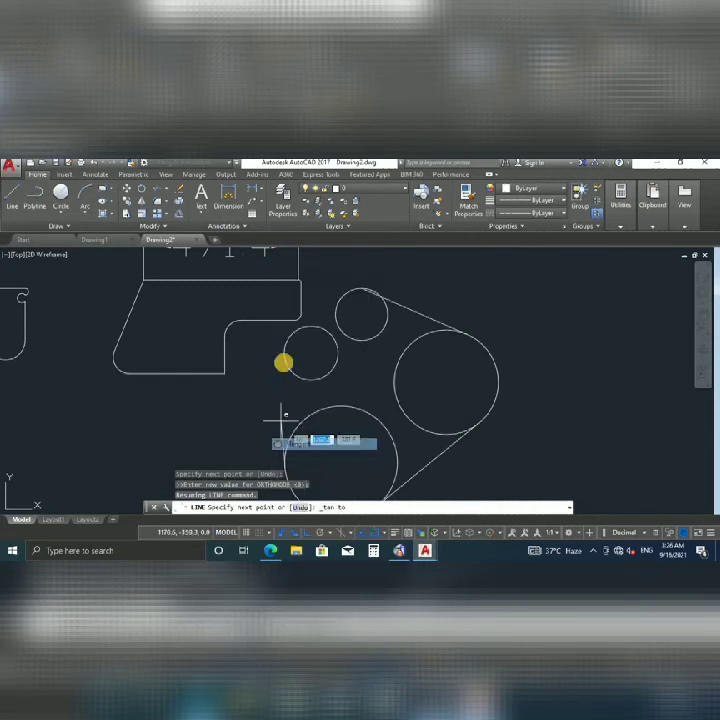
click(285, 349)
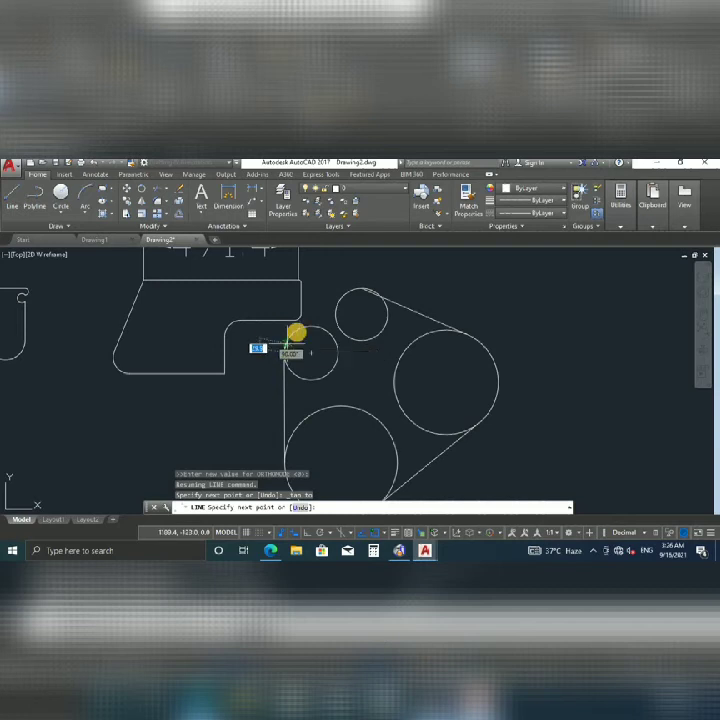
shift+right_click(297, 333)
click(327, 443)
key(Escape)
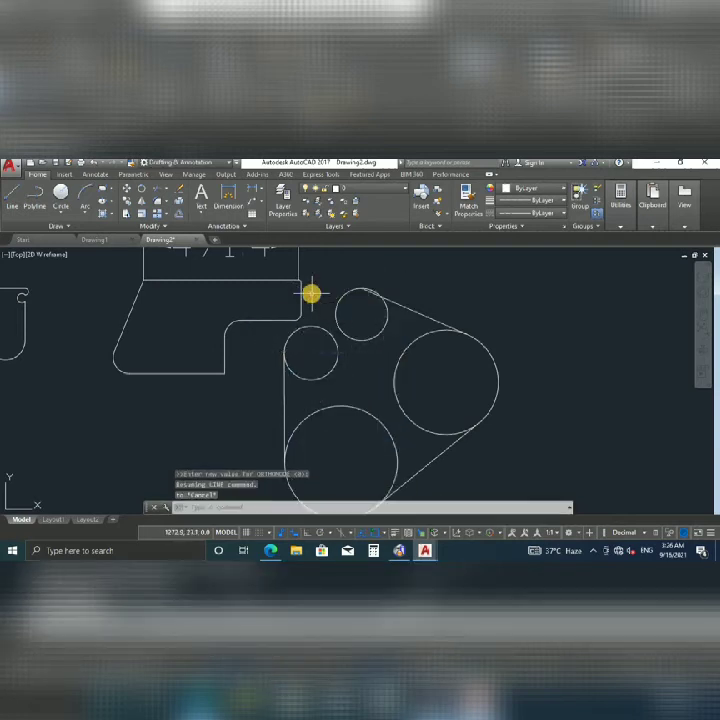
Draw a tangent belt line from the small left circle to the top small circle.
key(Return)
shift+right_click(284, 344)
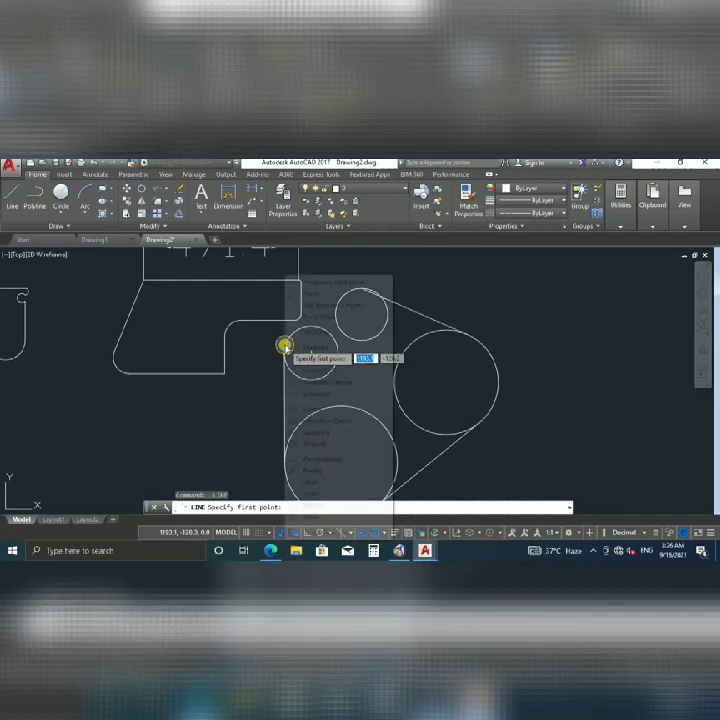
click(312, 442)
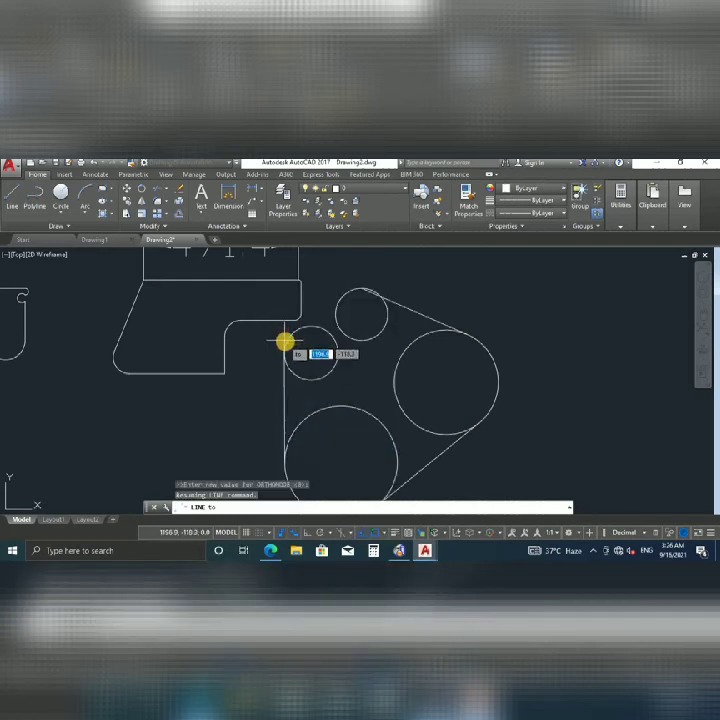
click(284, 341)
shift+right_click(339, 290)
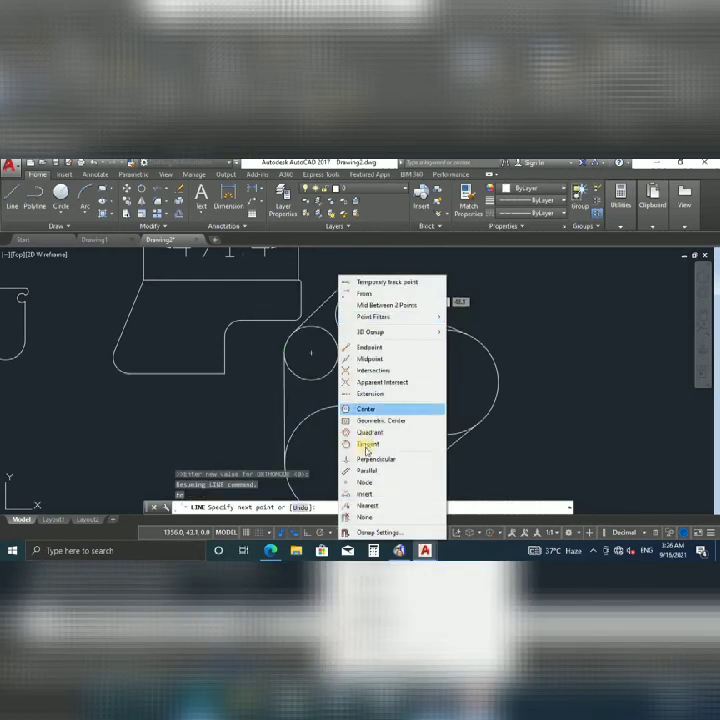
click(363, 443)
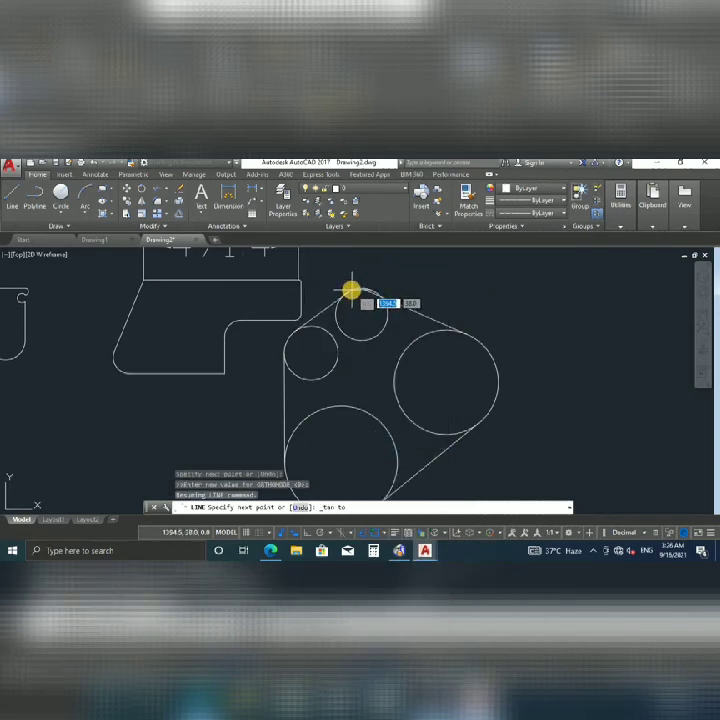
click(377, 295)
scroll(361, 298, up, 6)
key(Escape)
Select and delete the faulty tangent line.
click(515, 336)
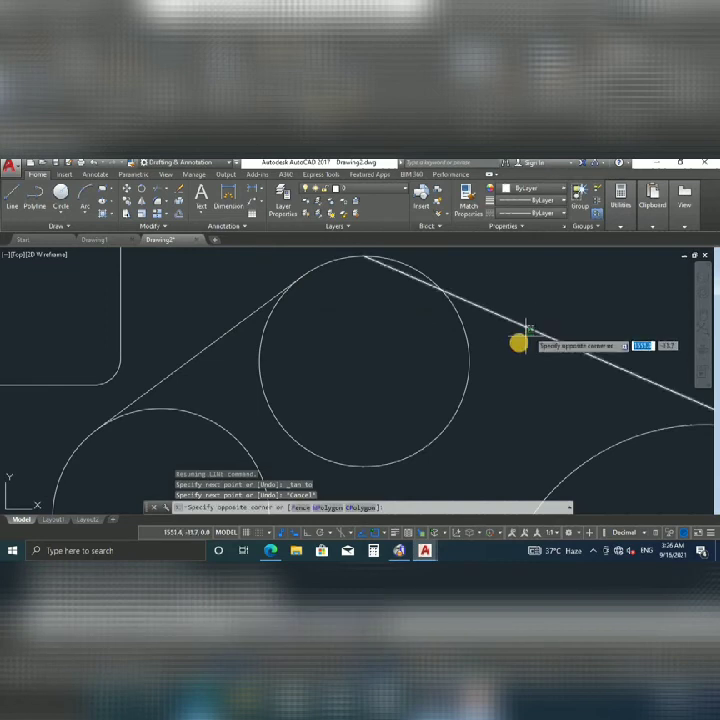
scroll(519, 341, down, 4)
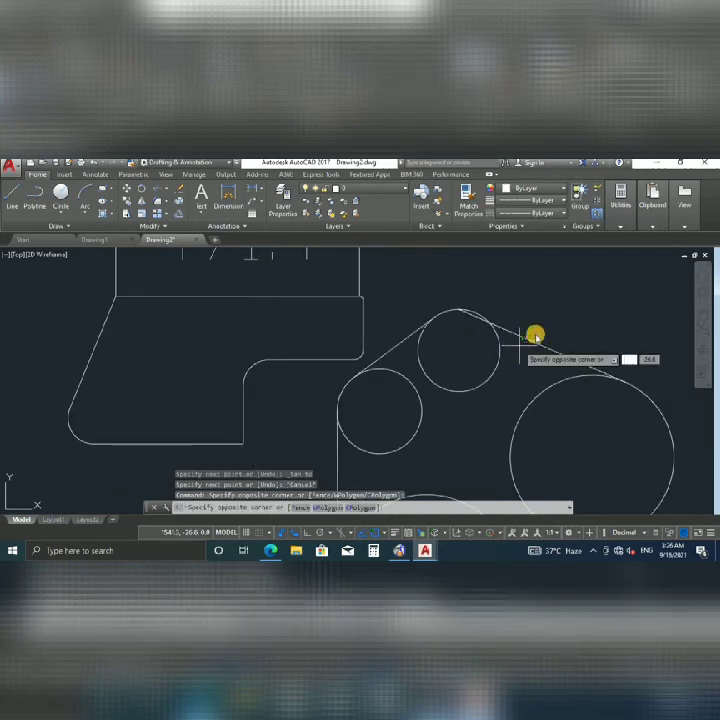
click(511, 342)
key(Delete)
middle_drag(511, 344, 441, 347)
Redraw the line tangent from the top small circle to the large right circle.
text(l)
key(Return)
shift+right_click(427, 331)
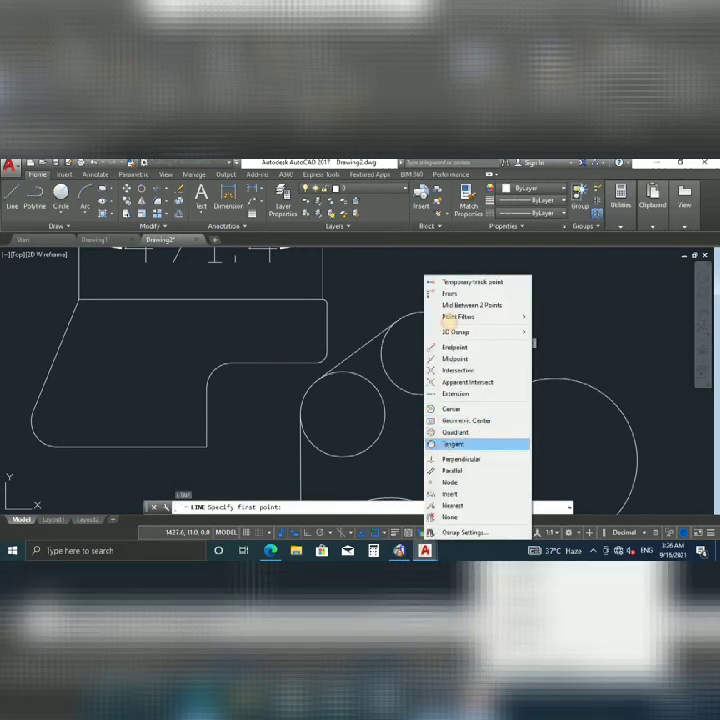
click(452, 443)
click(432, 314)
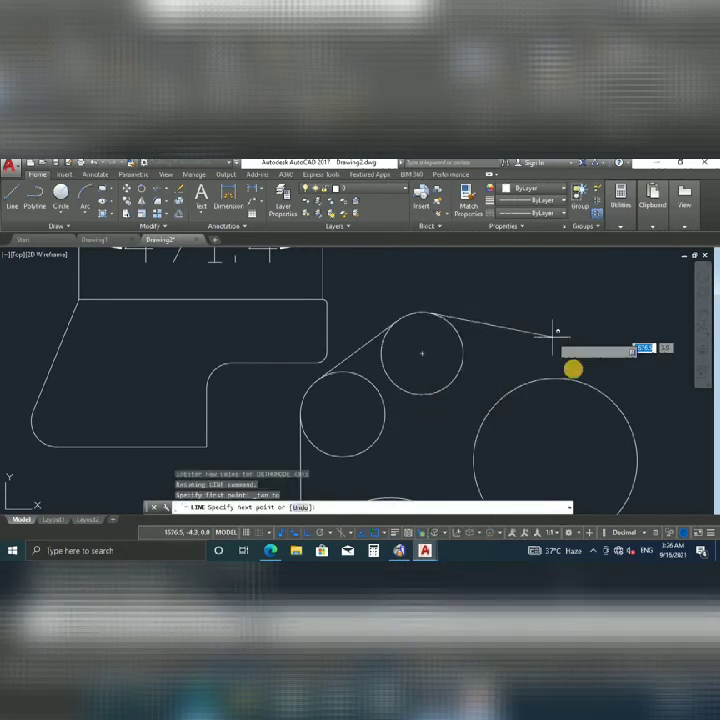
shift+right_click(583, 380)
click(608, 443)
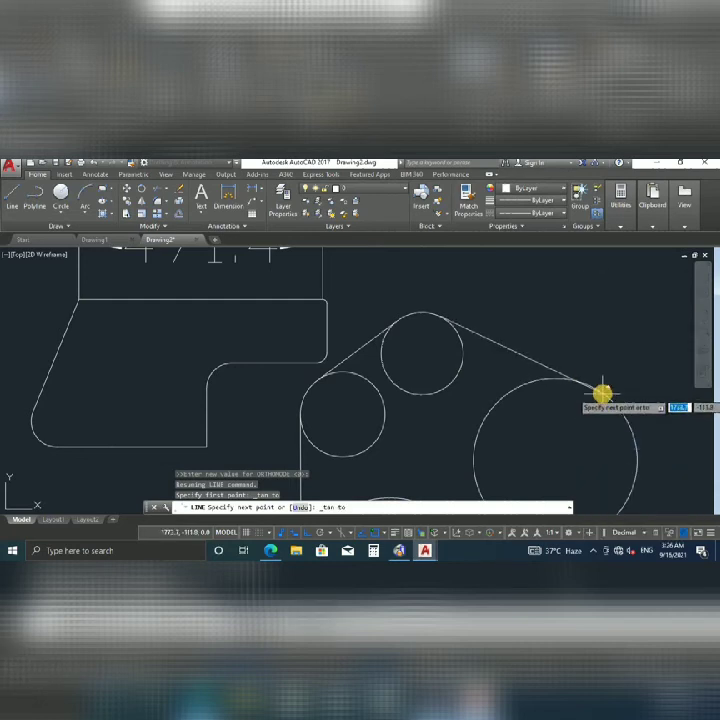
click(603, 395)
scroll(554, 381, down, 3)
key(Escape)
key(Escape)
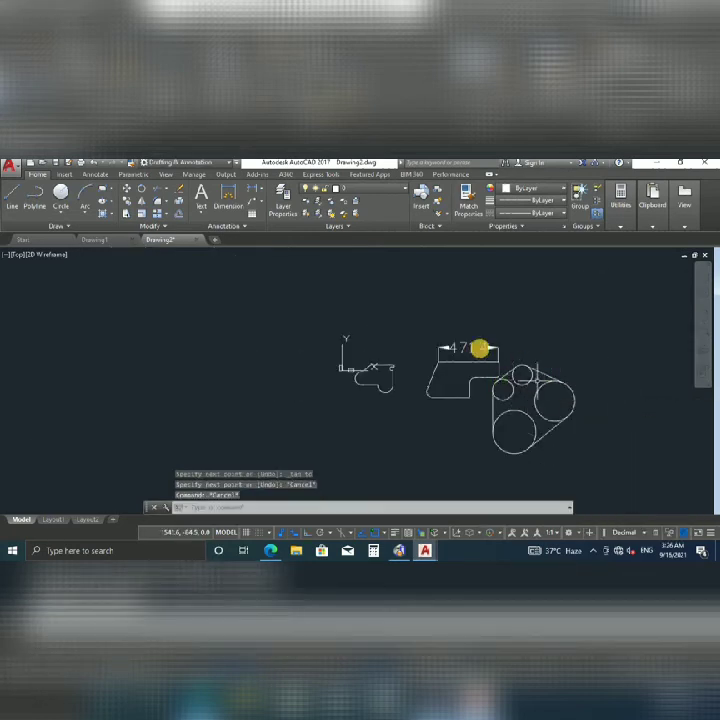
Select all belt-drive circles and lines and colour them gold.
middle_drag(481, 369, 456, 375)
scroll(434, 384, up, 2)
scroll(434, 384, down, 2)
click(530, 330)
click(420, 436)
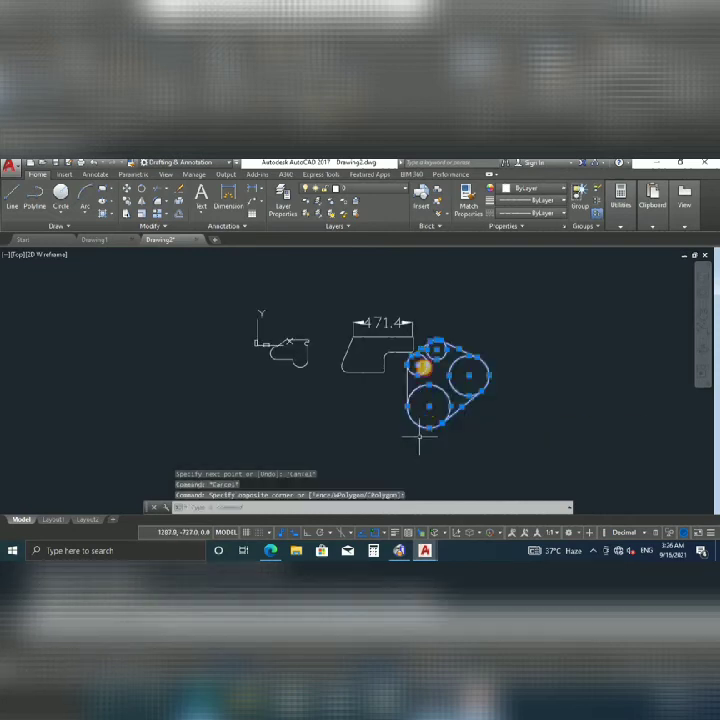
click(394, 388)
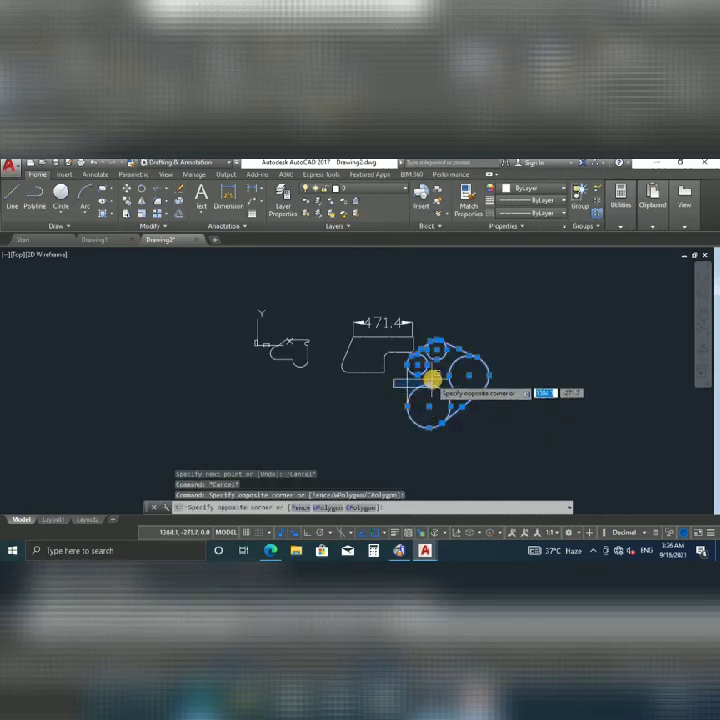
click(437, 375)
scroll(432, 375, up, 2)
click(411, 380)
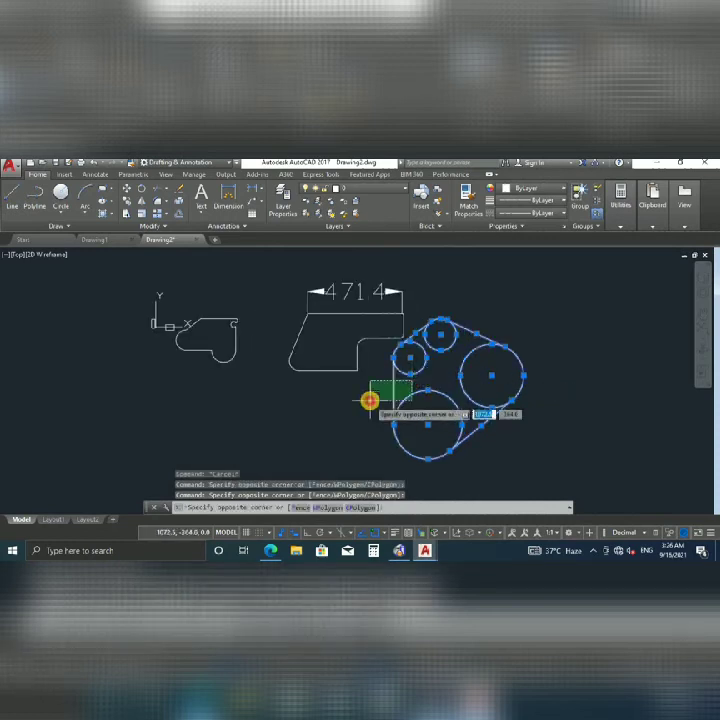
click(370, 400)
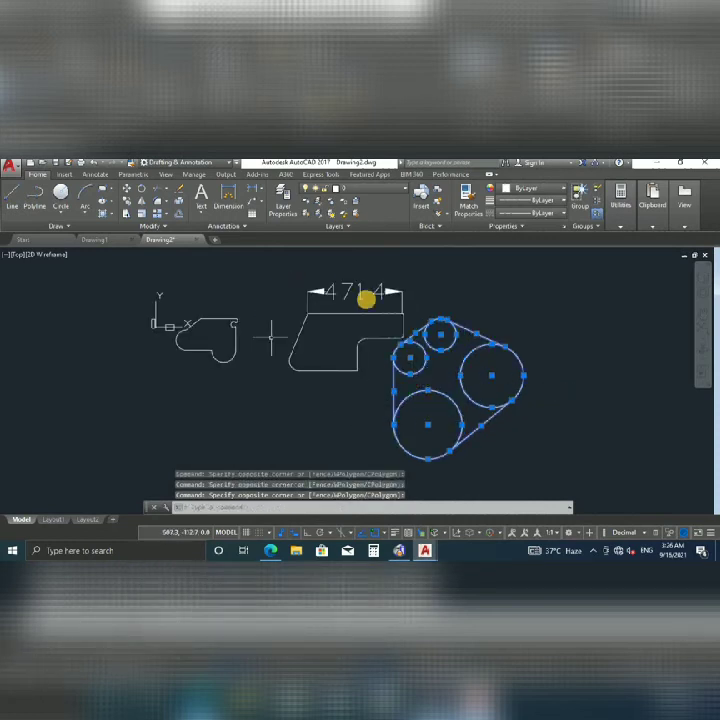
click(546, 188)
click(513, 233)
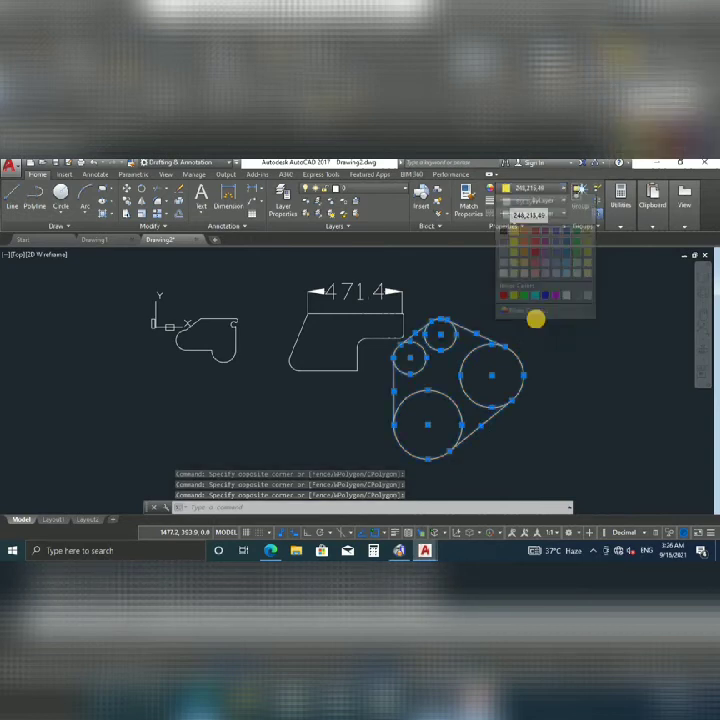
key(Escape)
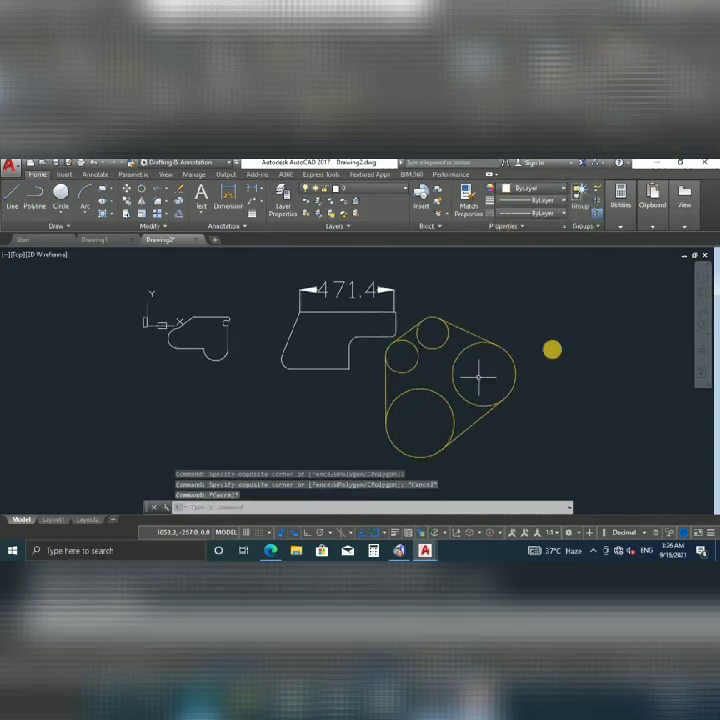
Reselect the belt drive and MOVE it up and to the right.
click(563, 331)
click(403, 444)
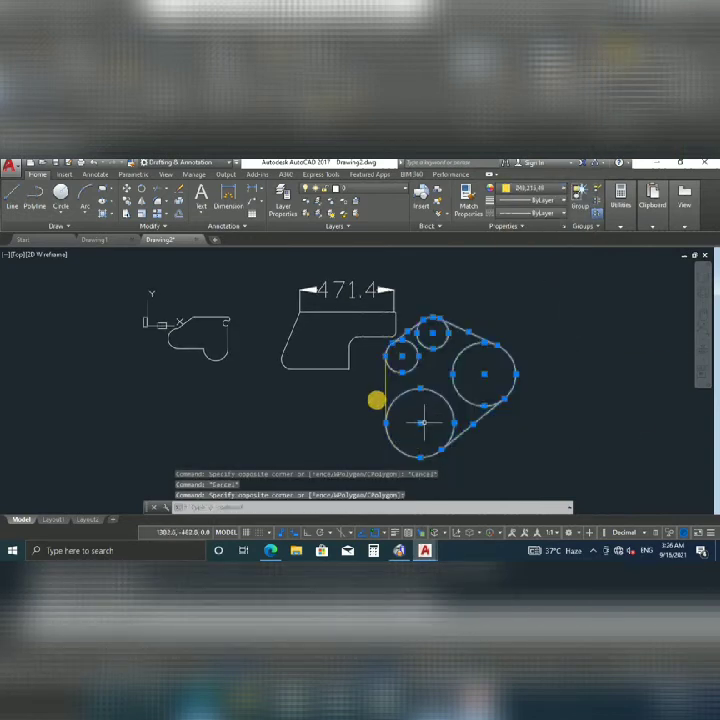
click(434, 432)
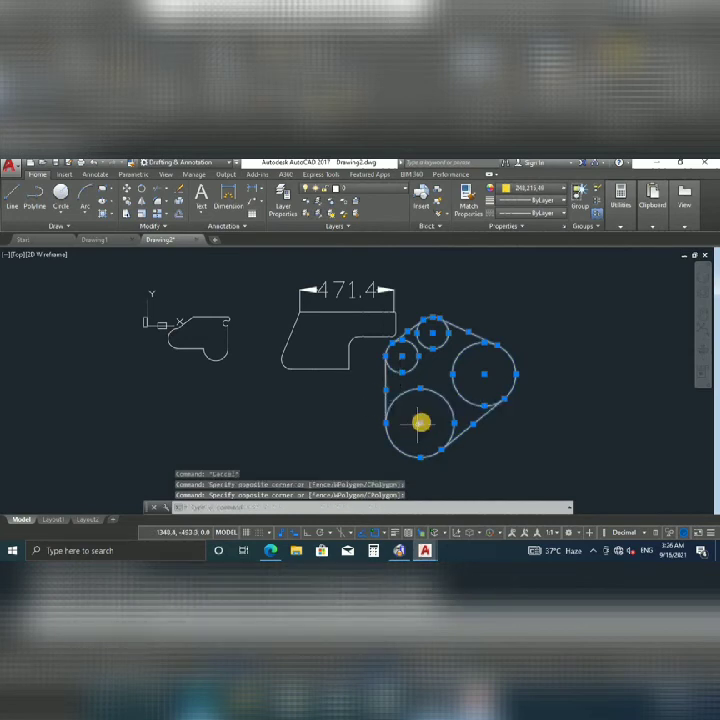
click(420, 423)
key(Escape)
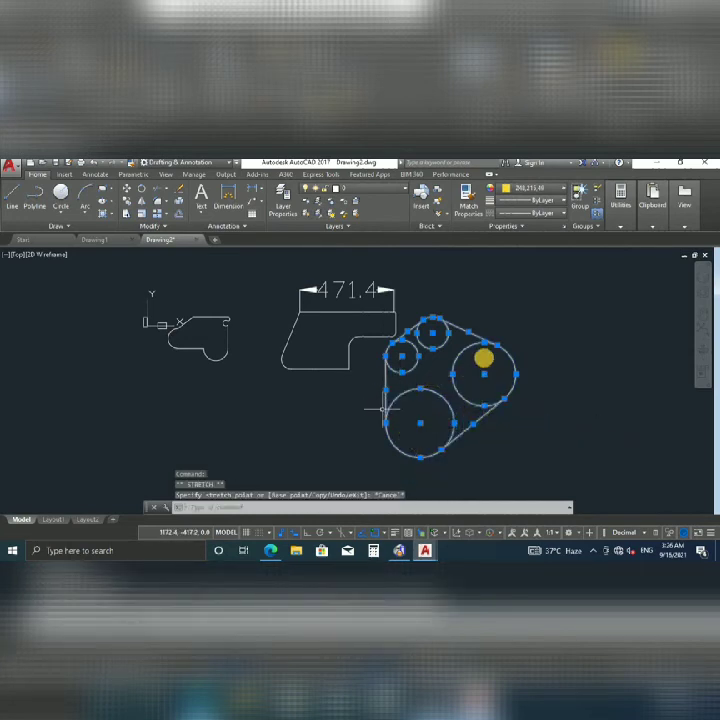
text(m)
key(Return)
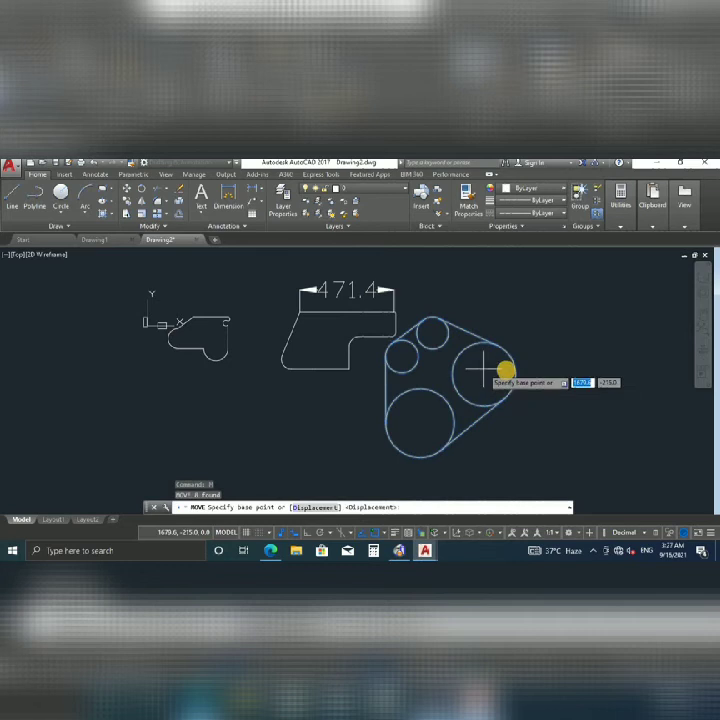
click(484, 374)
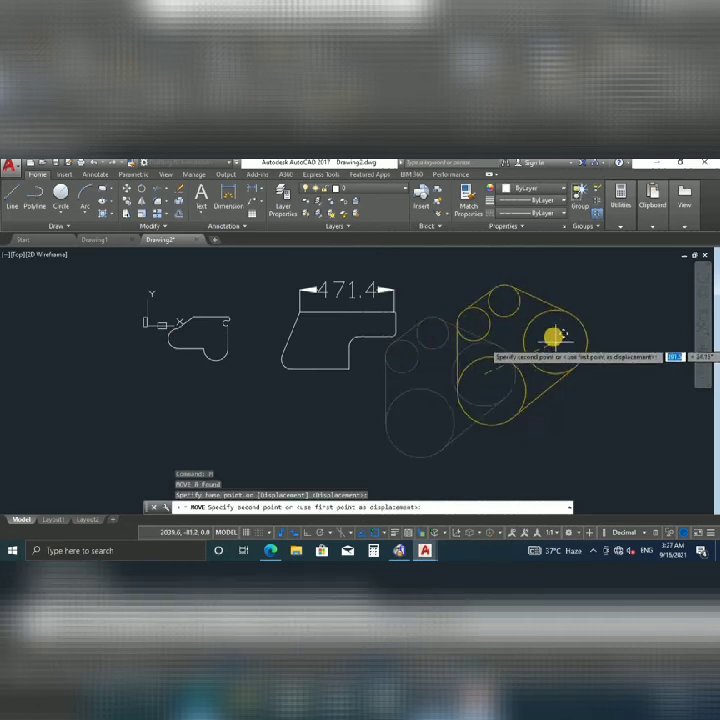
click(551, 329)
key(Escape)
Pan to centre the shapes and select the large lower circle.
scroll(486, 362, down, 2)
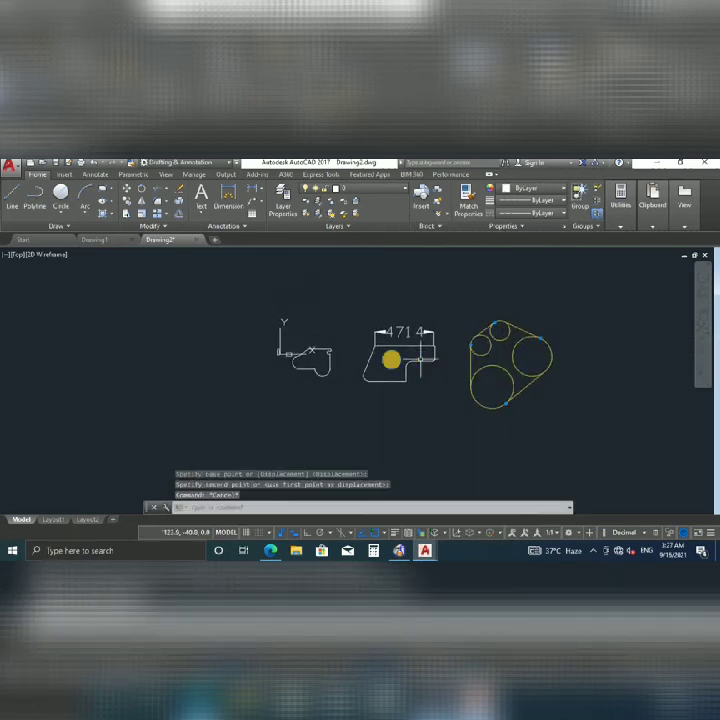
middle_drag(501, 347, 471, 347)
key(Escape)
key(Escape)
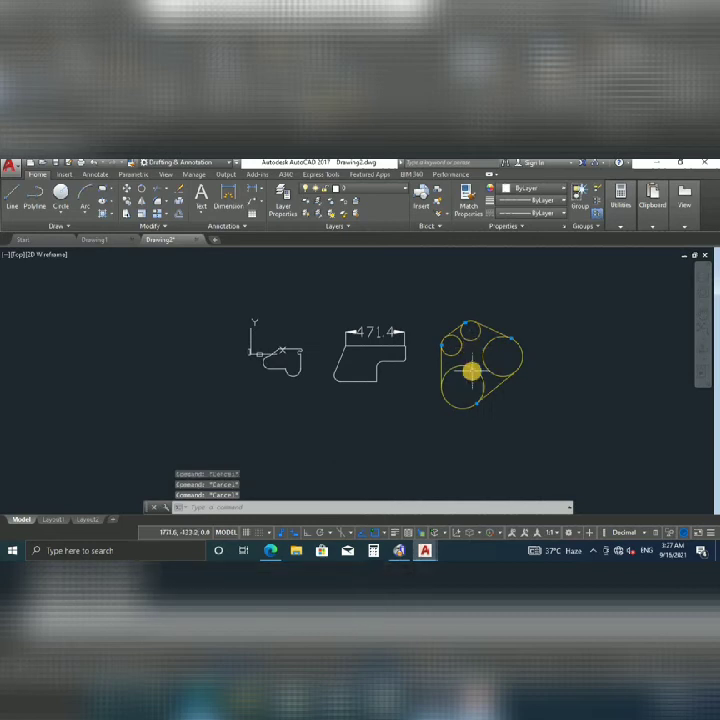
click(471, 368)
Browse the ribbon tabs, then return to the Home drawing tools.
click(168, 174)
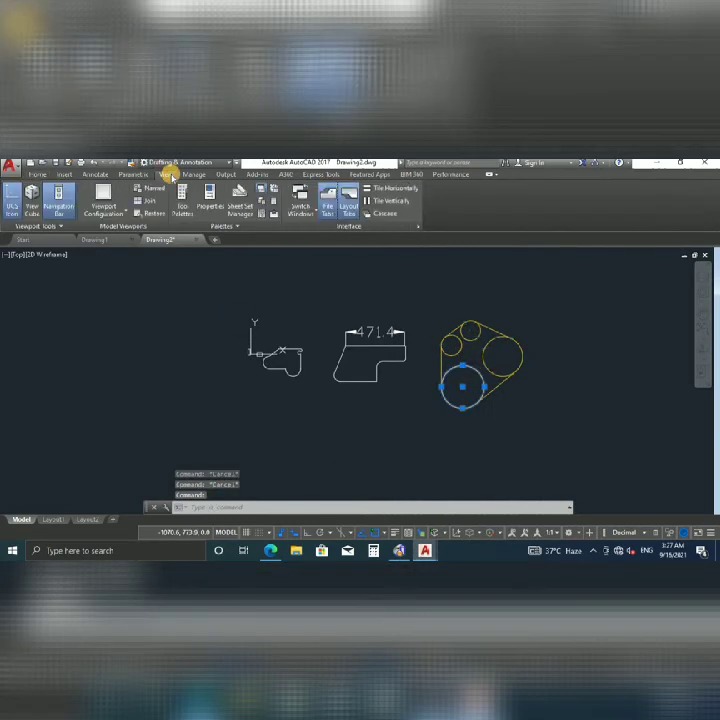
click(131, 174)
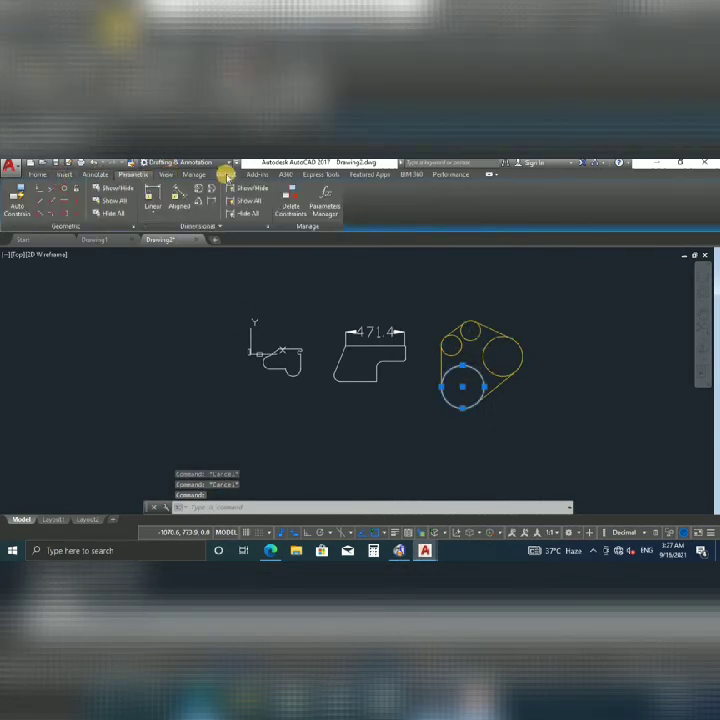
click(194, 174)
click(165, 174)
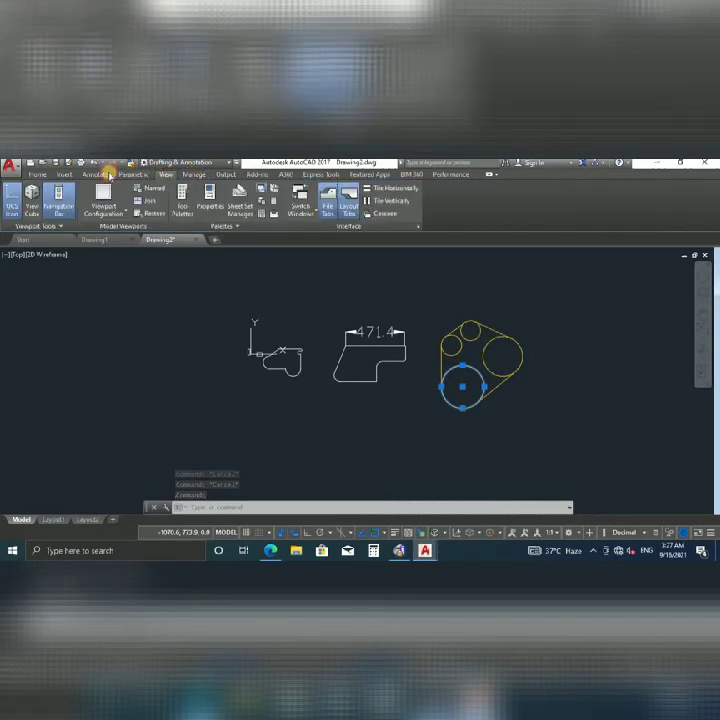
click(199, 175)
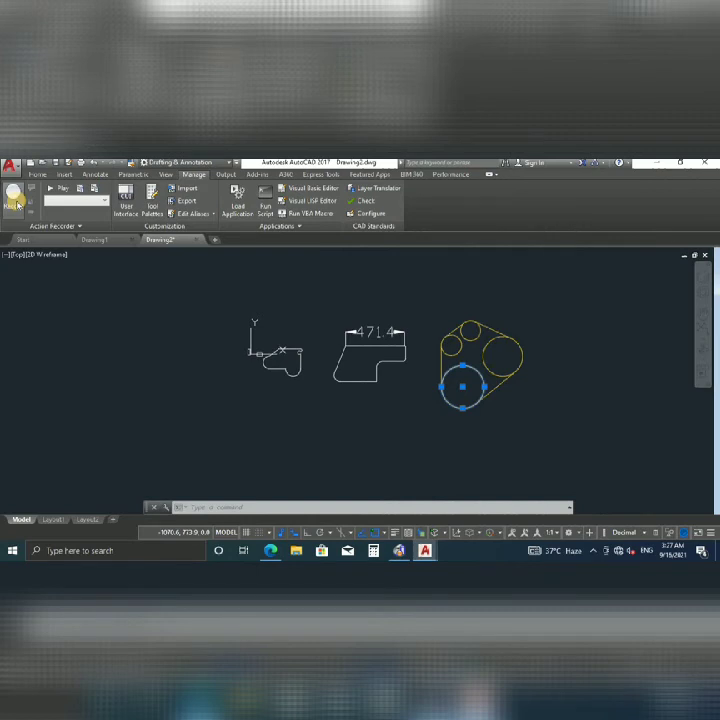
click(37, 174)
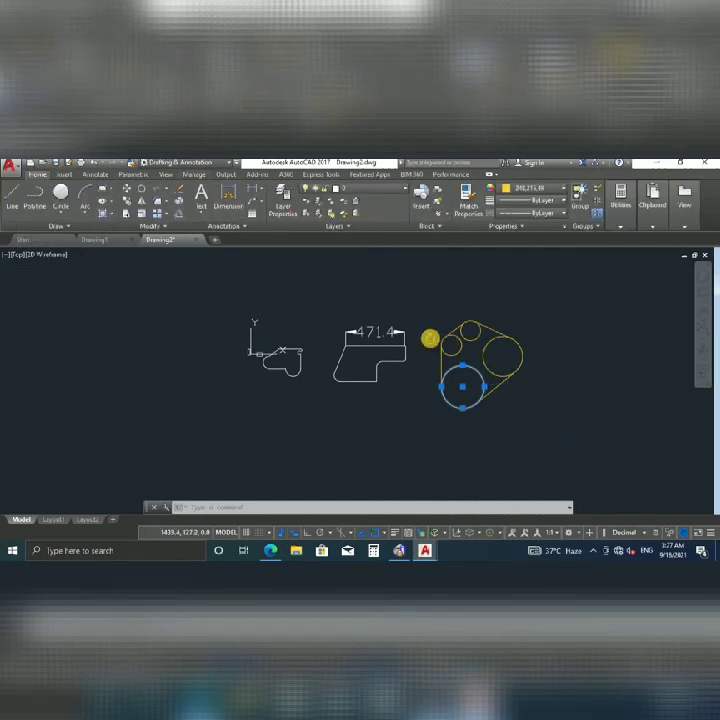
Clear the selection and try moving the coordinate system origin, then cancel it.
key(Escape)
key(Escape)
scroll(279, 353, up, 4)
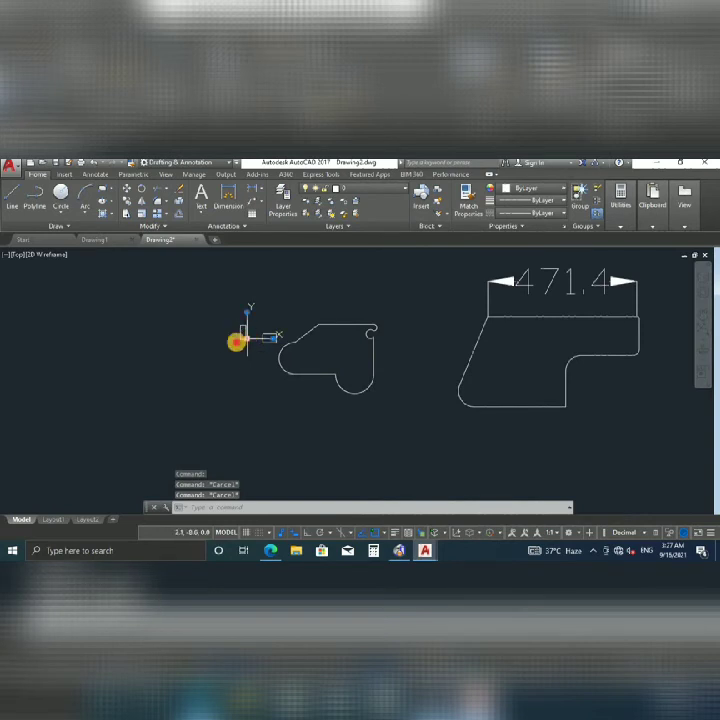
click(246, 337)
click(24, 470)
scroll(378, 394, down, 3)
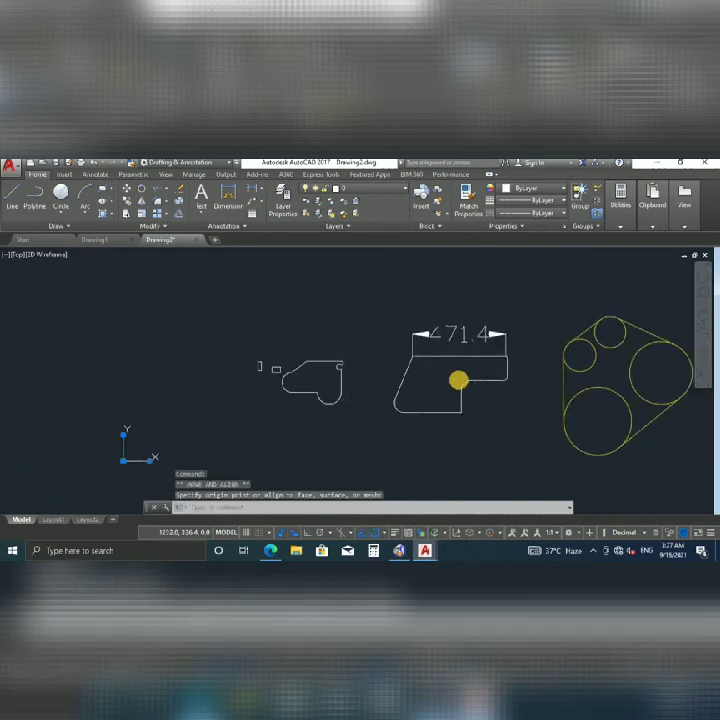
key(Escape)
Select the 471.4 dimension and open the Dimension Style Manager.
click(445, 335)
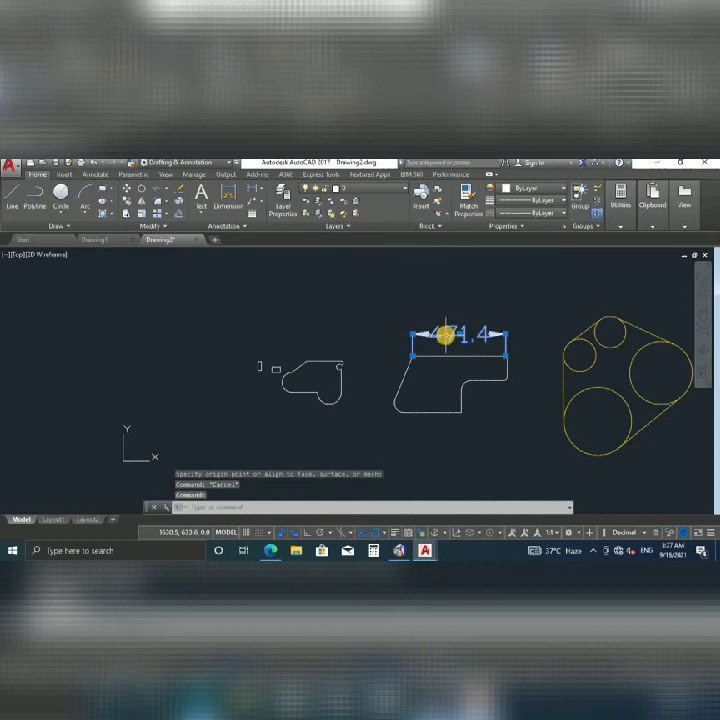
key(Escape)
key(Escape)
click(453, 334)
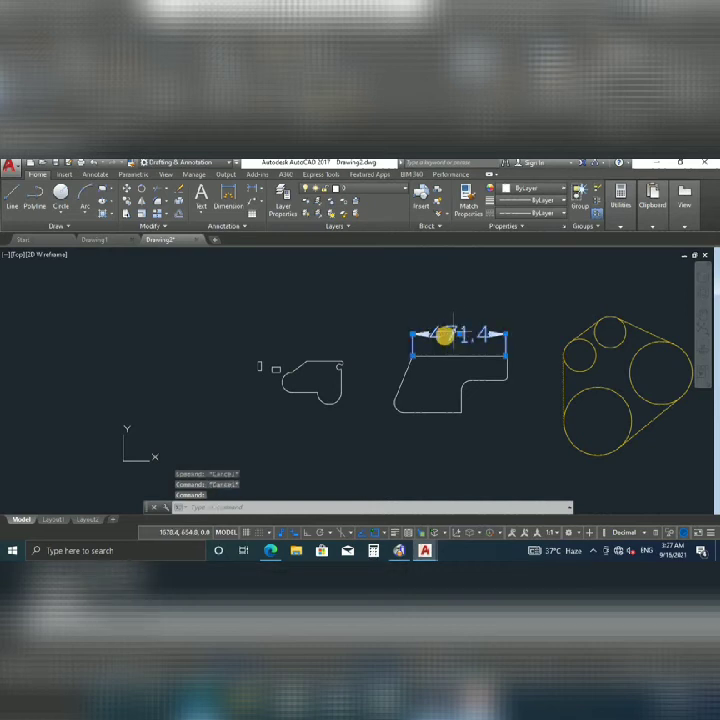
key(Return)
Open a style override's Text settings, confirm it, and close the manager.
click(470, 331)
click(301, 236)
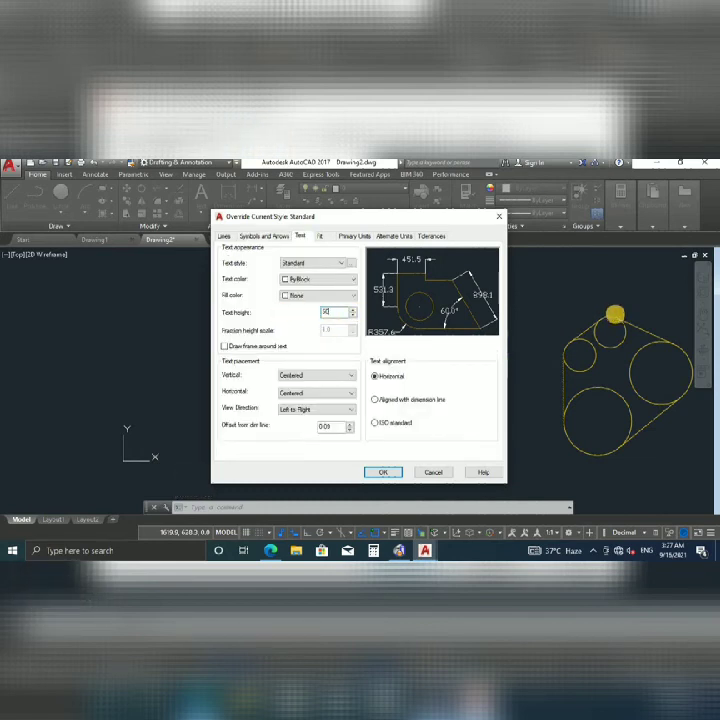
click(380, 472)
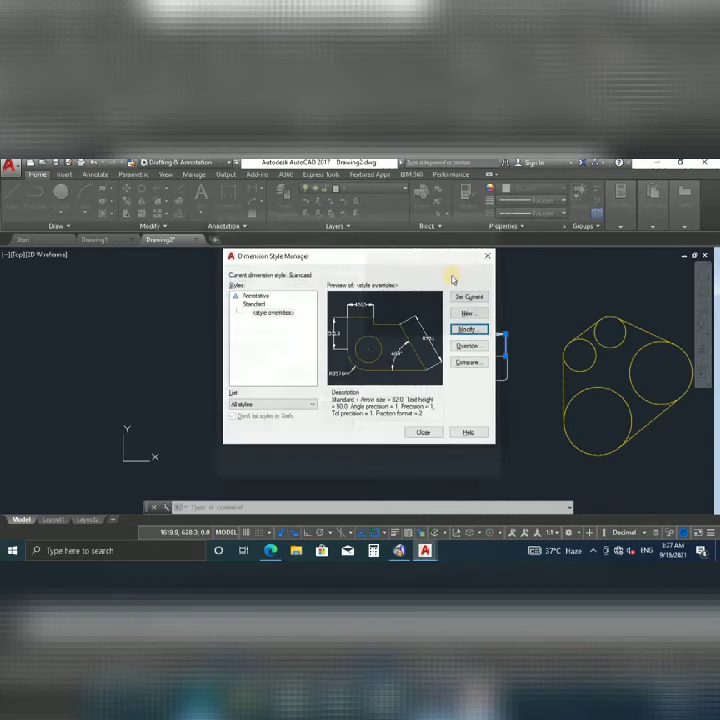
click(421, 432)
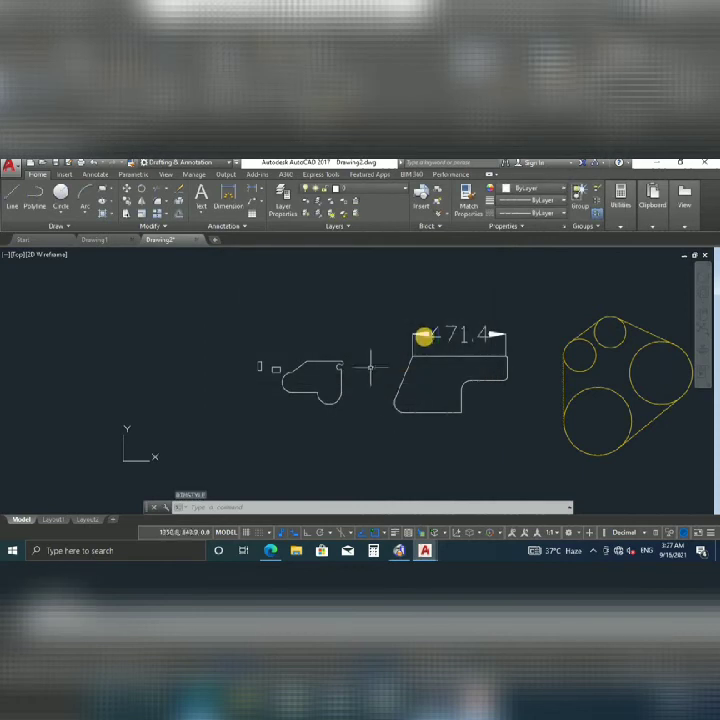
Reopen the style manager with D, set text height to 40, then window-select the 471.4 dimension.
text(d)
key(Return)
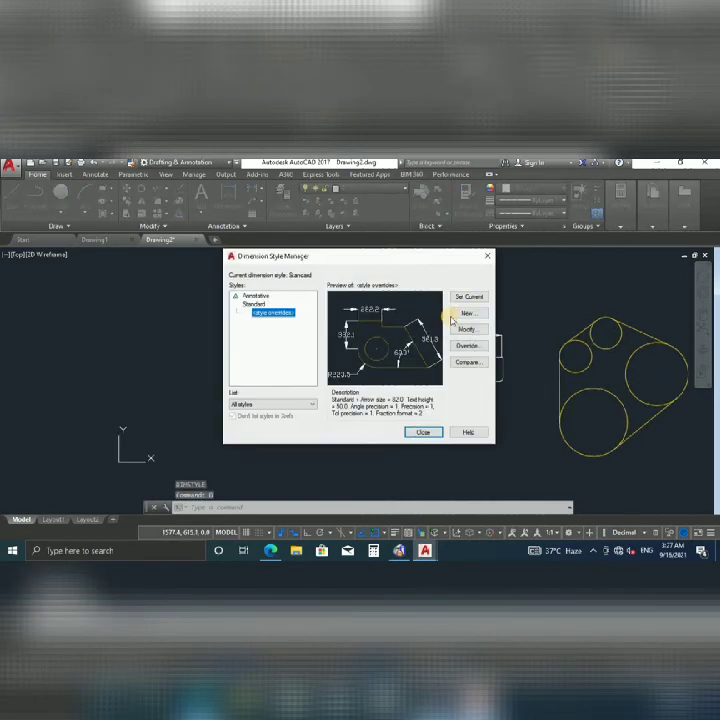
click(467, 329)
double_click(330, 311)
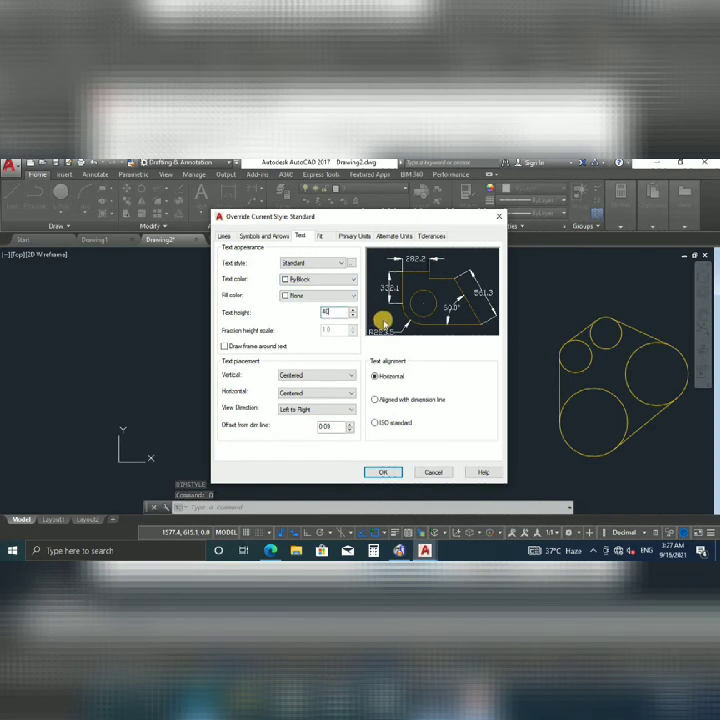
click(384, 322)
click(381, 472)
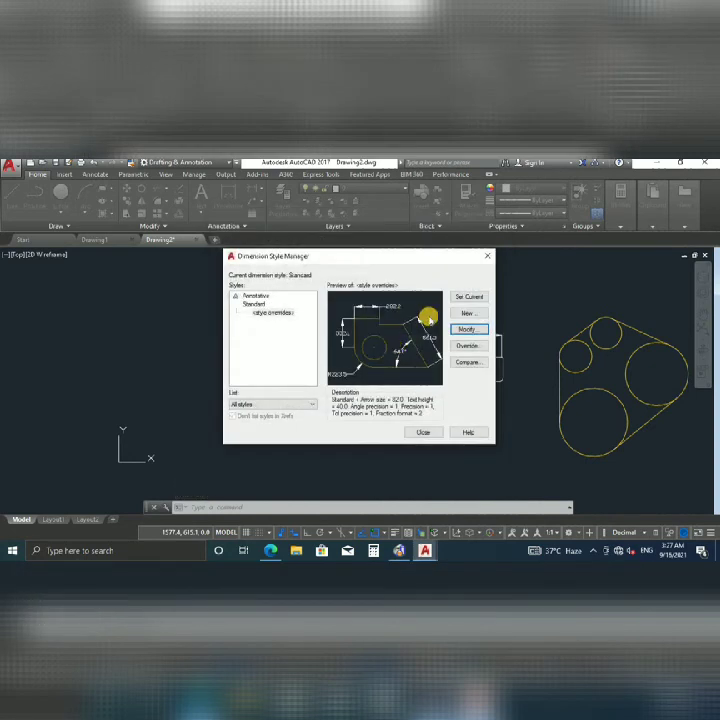
key(Escape)
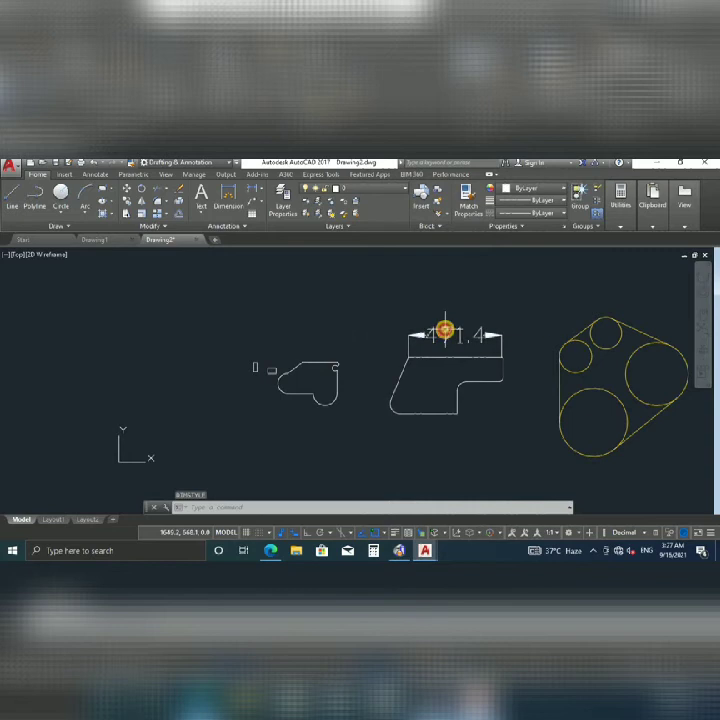
click(445, 330)
click(482, 334)
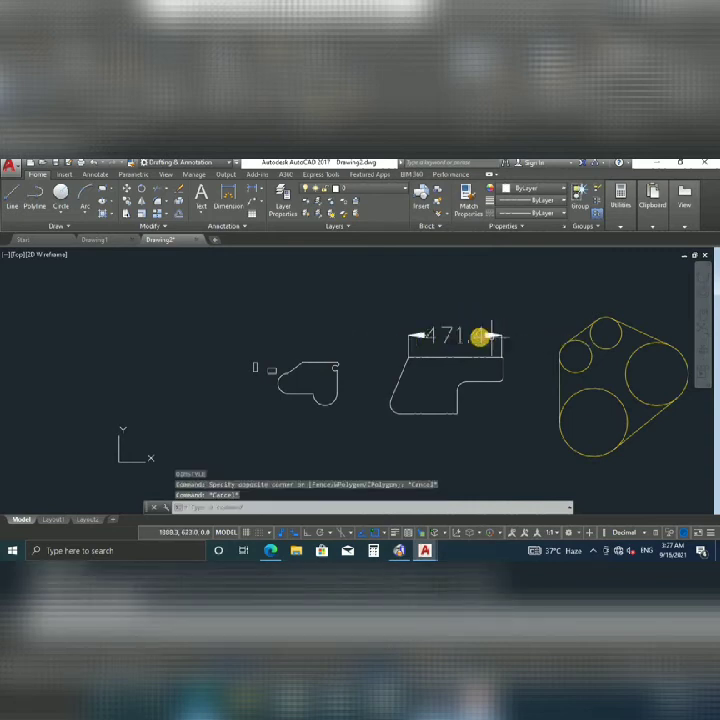
Replace the 471.4 dimension with a 479.4 linear dimension across the shape's top.
key(Delete)
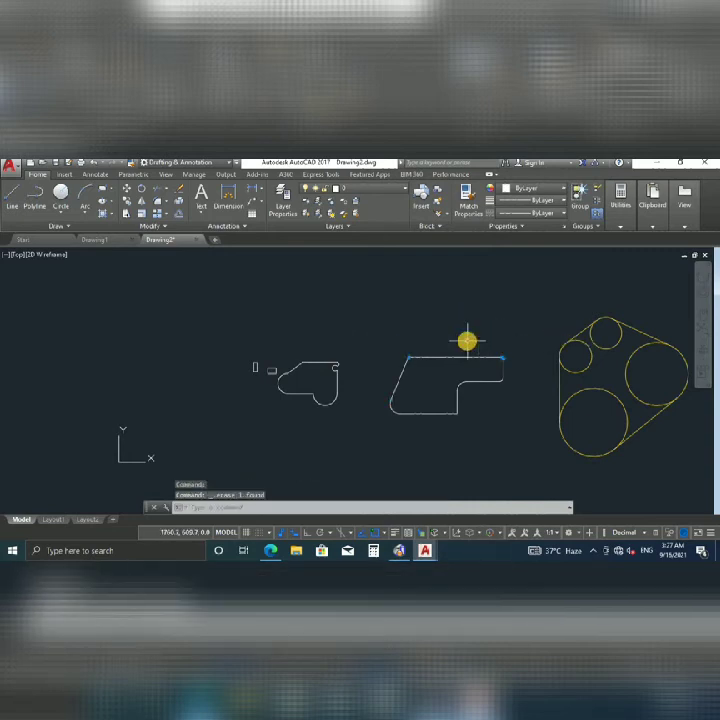
text(dli)
key(Return)
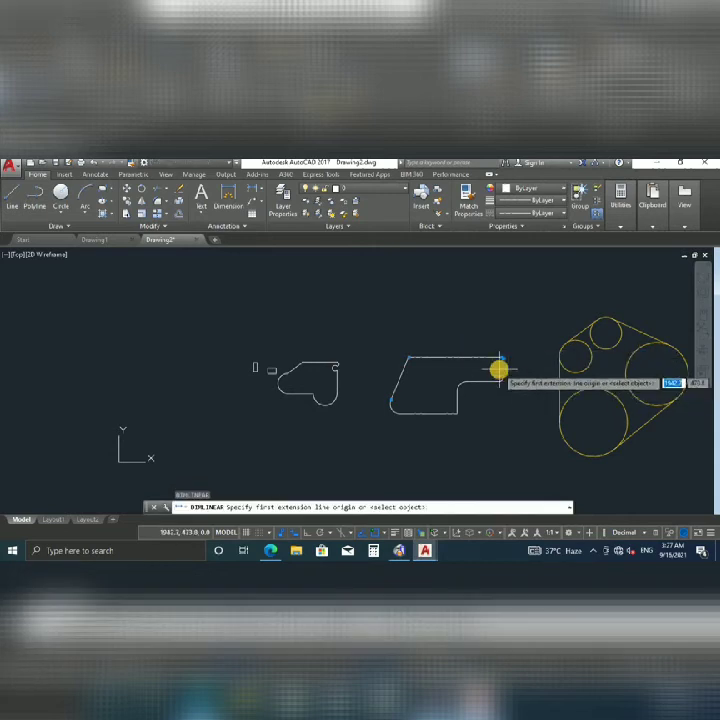
click(503, 360)
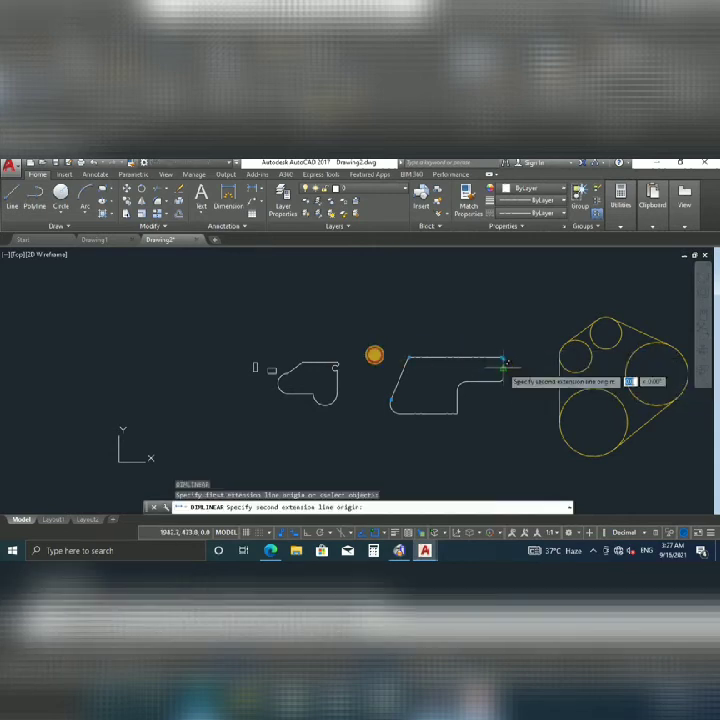
click(408, 357)
click(452, 320)
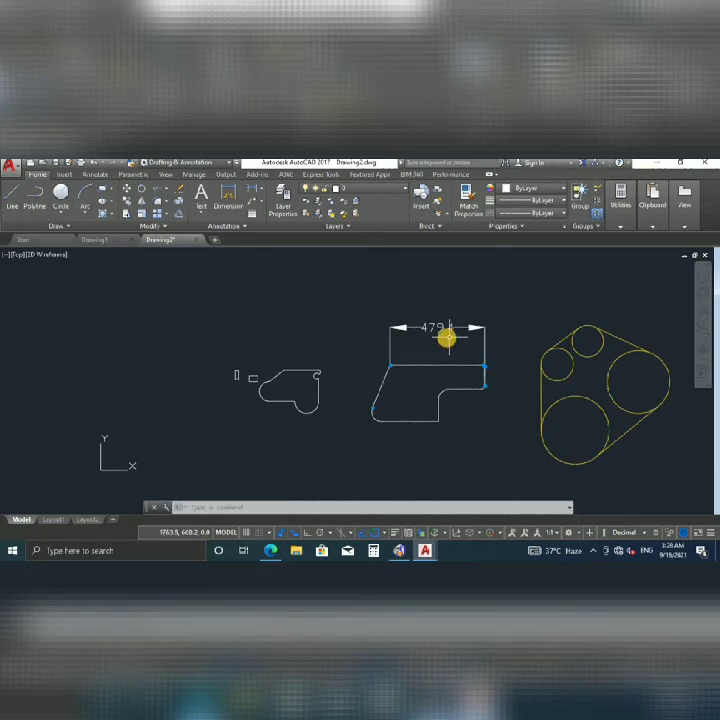
Pan the drawing and window-select the small left profile.
scroll(404, 297, up, 4)
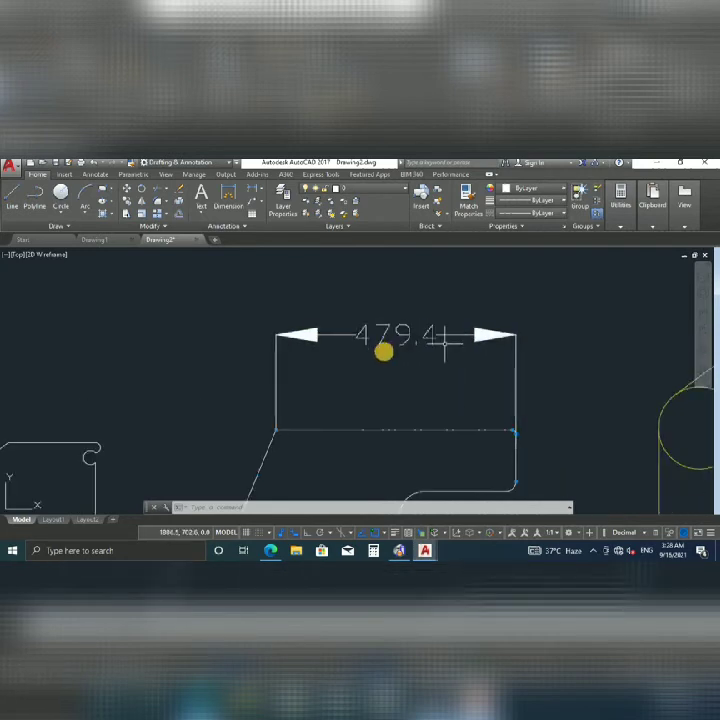
scroll(392, 346, down, 2)
scroll(399, 343, up, 2)
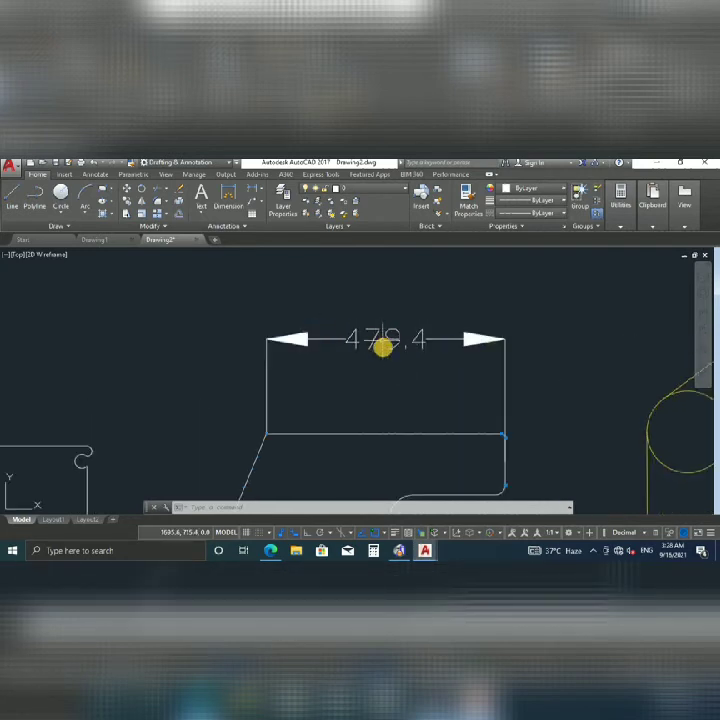
scroll(388, 340, down, 2)
scroll(400, 333, up, 4)
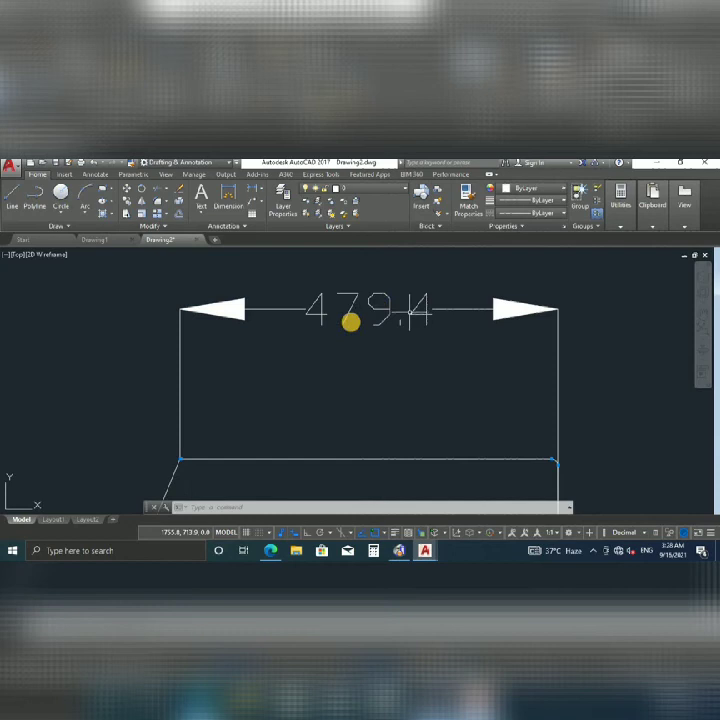
scroll(376, 312, down, 5)
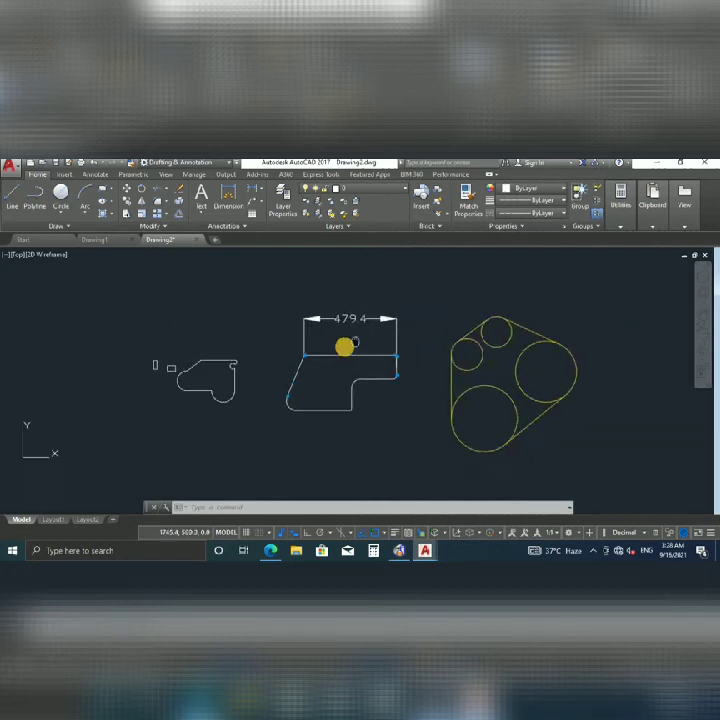
middle_drag(205, 380, 283, 386)
scroll(230, 378, up, 4)
scroll(307, 398, down, 2)
scroll(307, 398, down, 2)
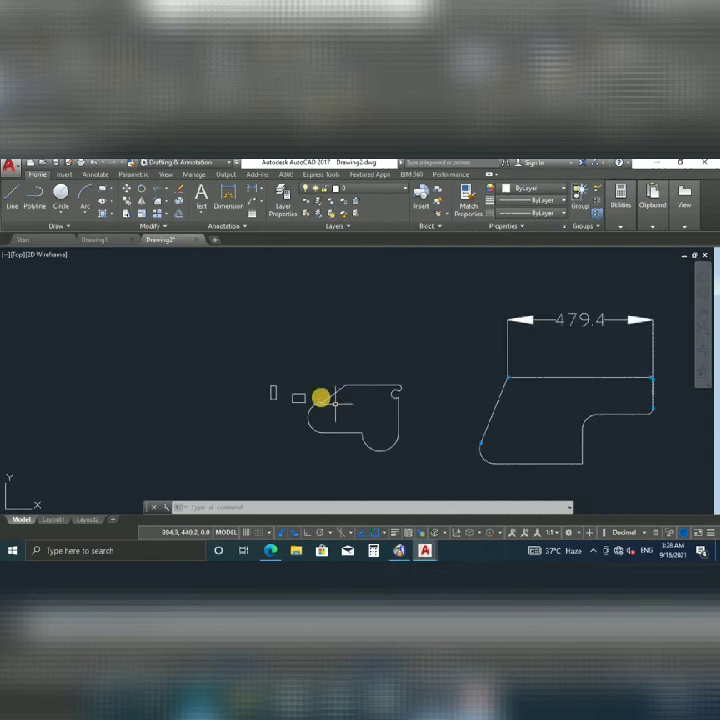
click(427, 357)
click(298, 457)
scroll(368, 416, down, 3)
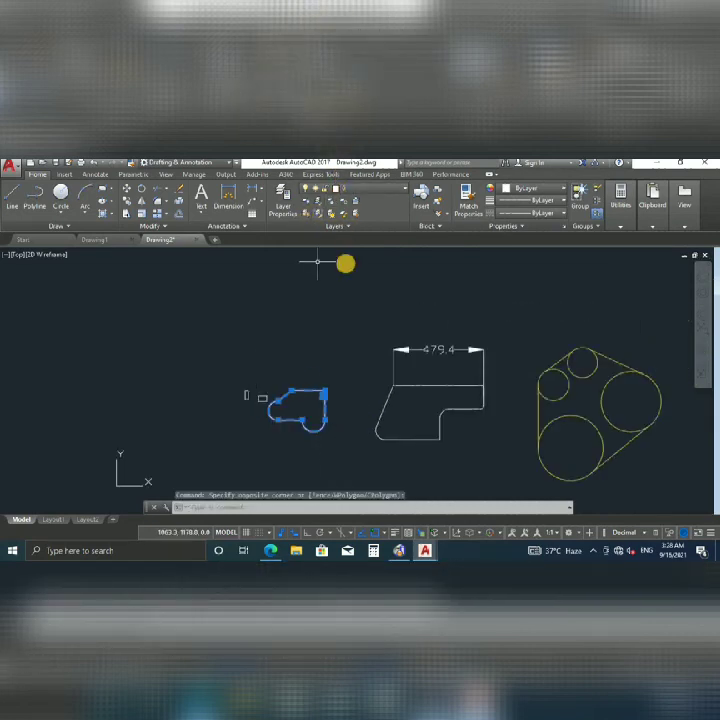
Colour the small left profile orange.
click(550, 187)
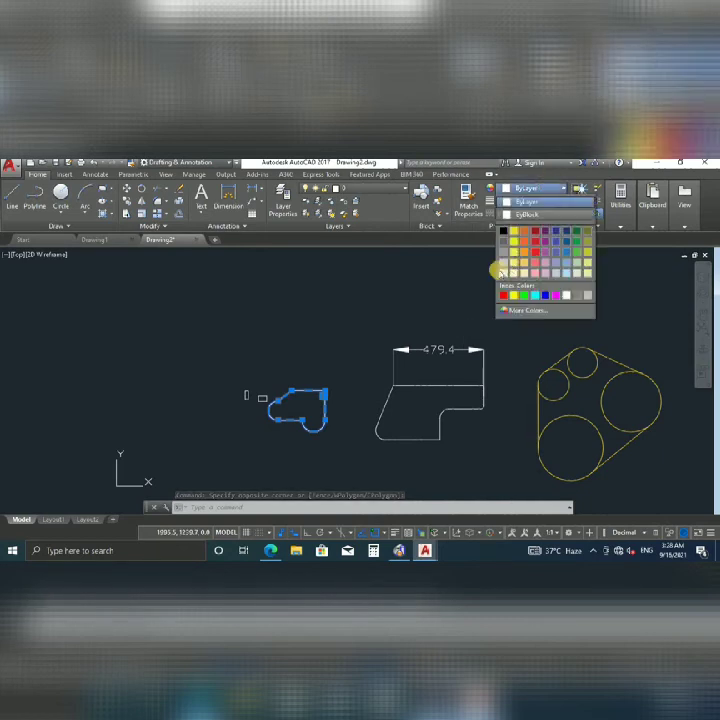
click(524, 234)
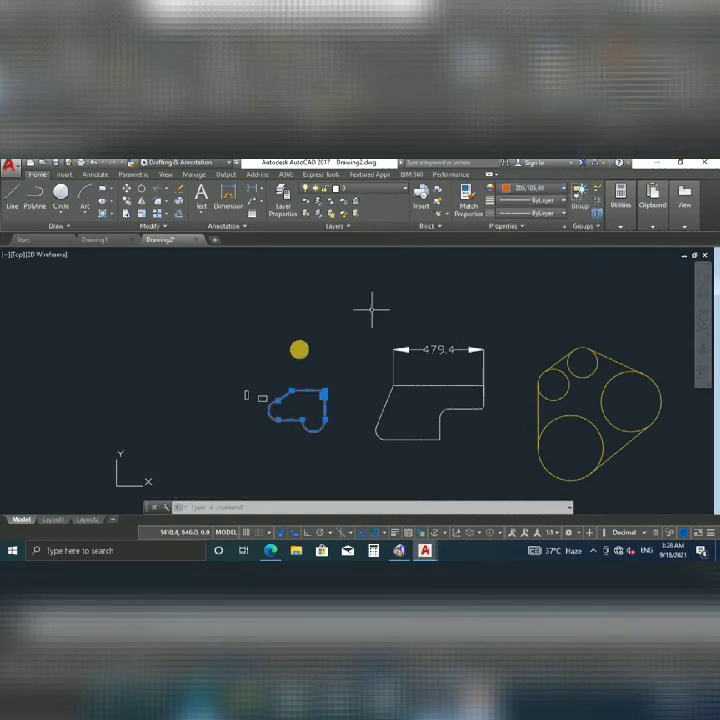
click(296, 358)
key(Escape)
key(Escape)
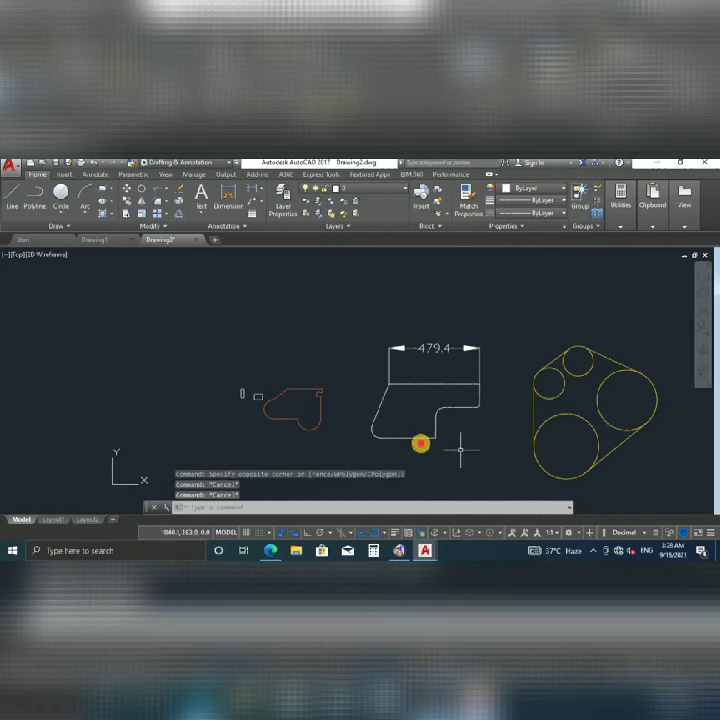
Colour the stepped shape and its 479.4 dimension green.
click(460, 450)
click(363, 323)
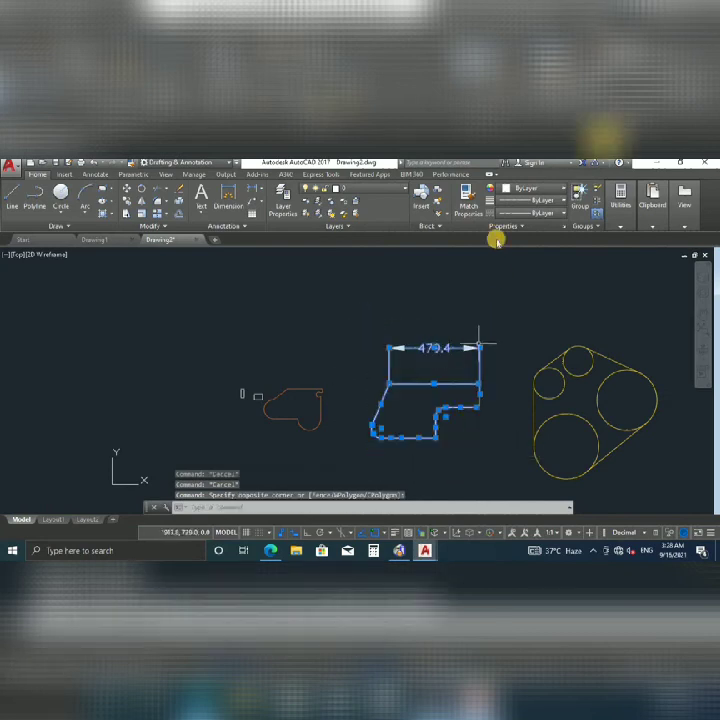
click(535, 188)
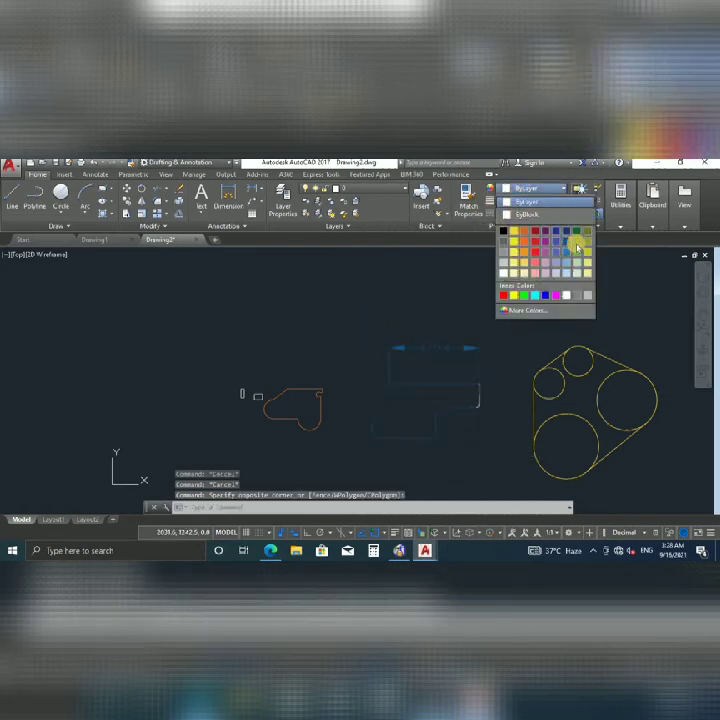
click(578, 245)
key(Escape)
Make the leftover uncoloured line and arc orange as well.
scroll(459, 366, up, 4)
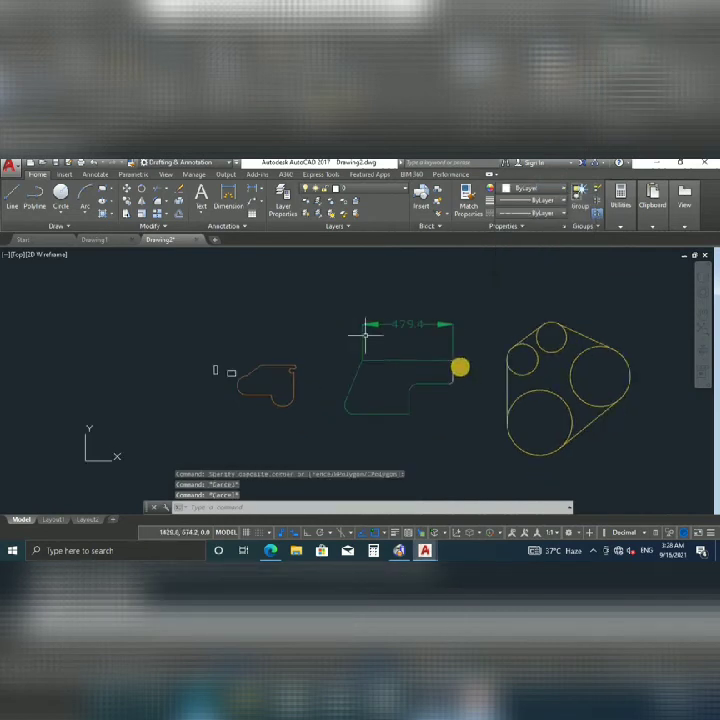
scroll(459, 372, up, 4)
scroll(384, 413, down, 2)
click(398, 377)
click(532, 186)
click(527, 235)
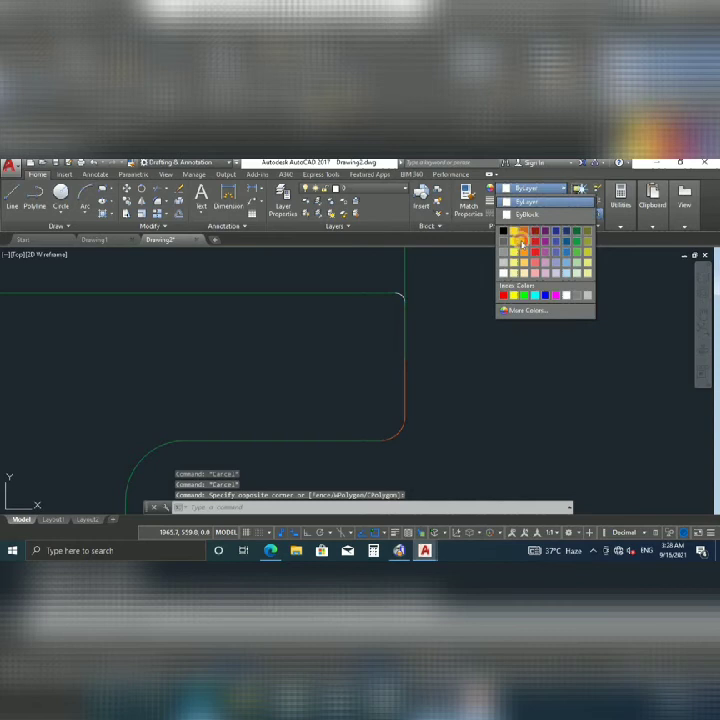
key(Escape)
scroll(502, 333, down, 5)
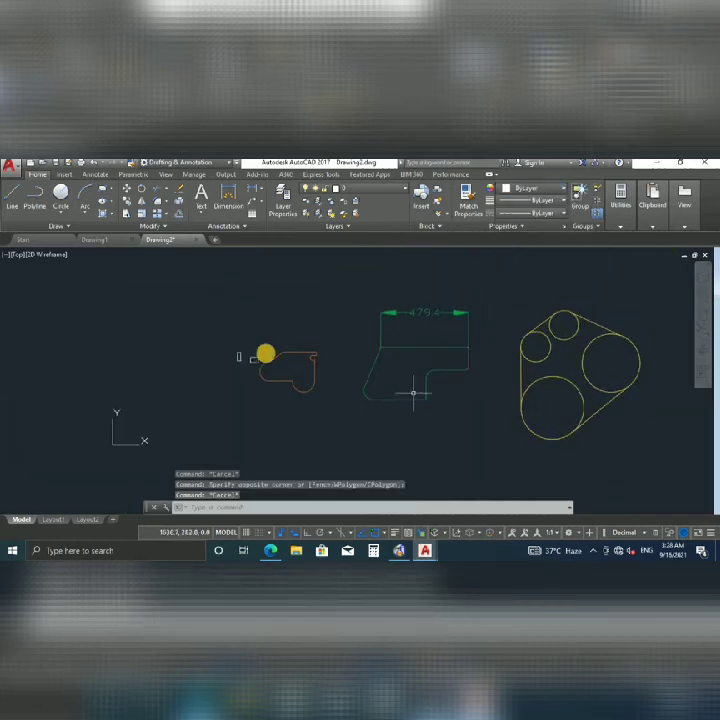
scroll(249, 346, down, 2)
scroll(262, 338, up, 2)
scroll(240, 345, down, 2)
scroll(250, 342, up, 2)
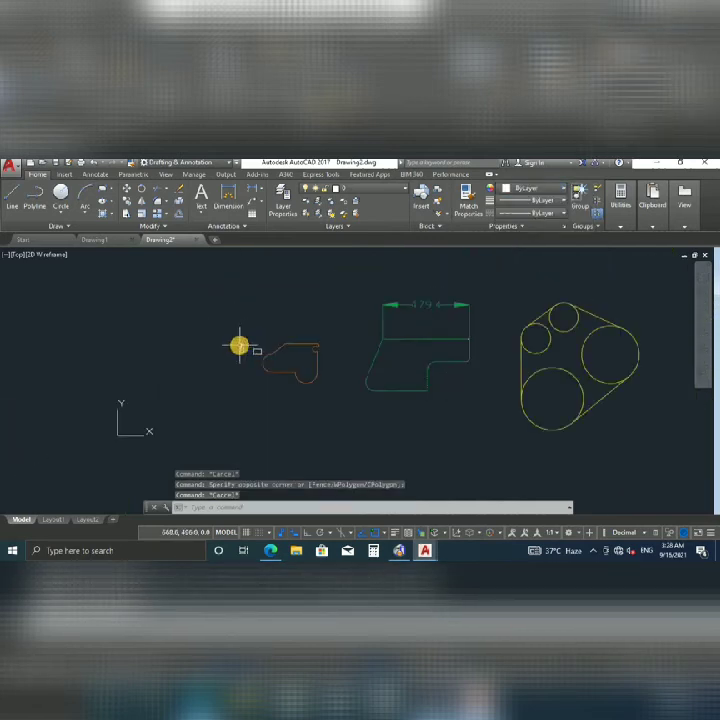
middle_drag(238, 347, 237, 349)
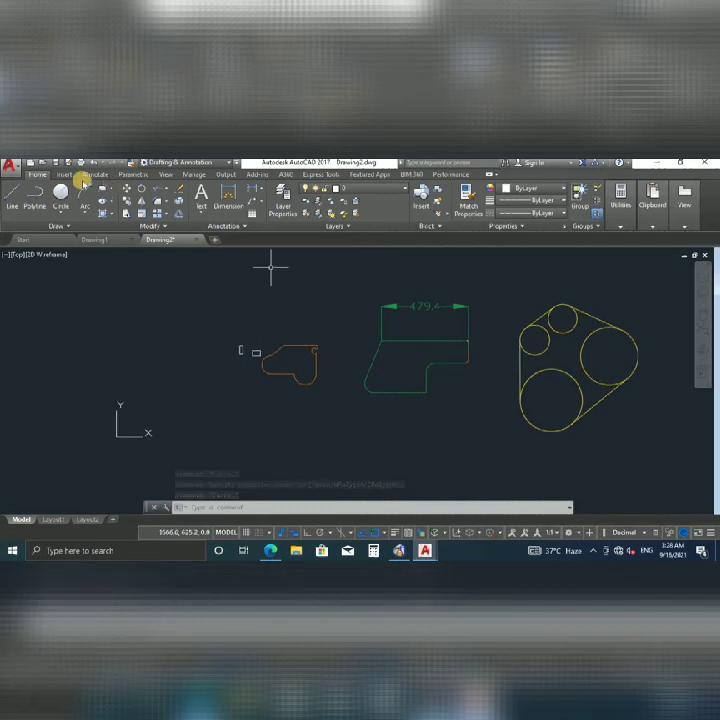
Trim the inner arcs of the left, top and large circles with TR.
text(tr)
key(Return)
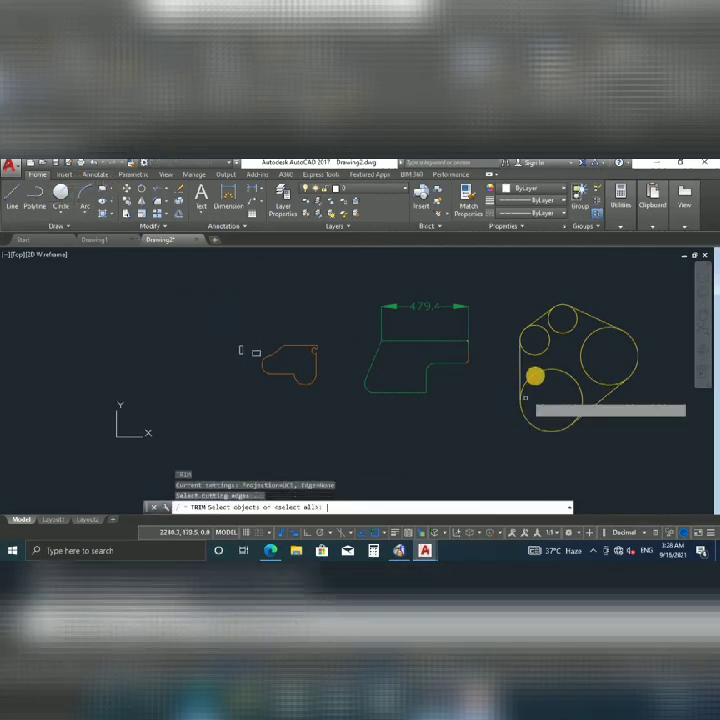
key(Return)
click(537, 352)
click(535, 362)
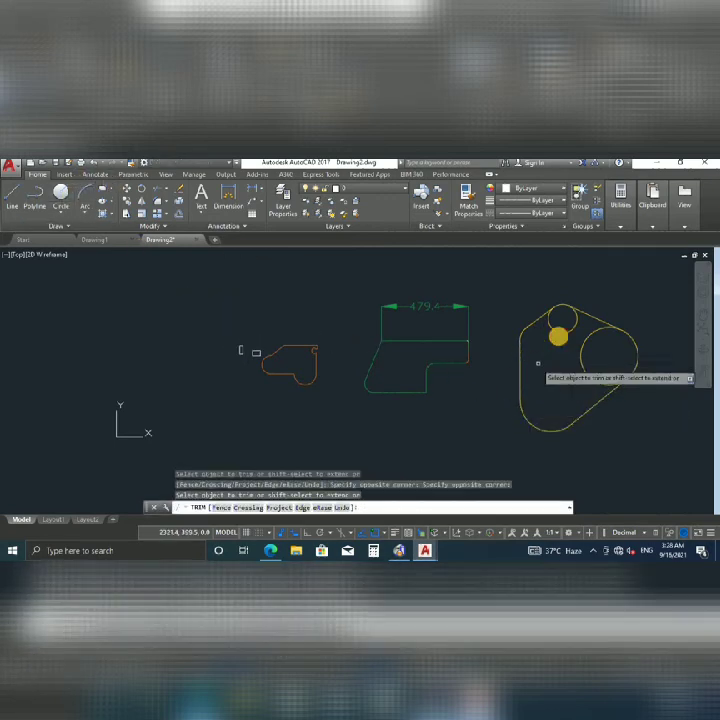
click(558, 334)
click(595, 381)
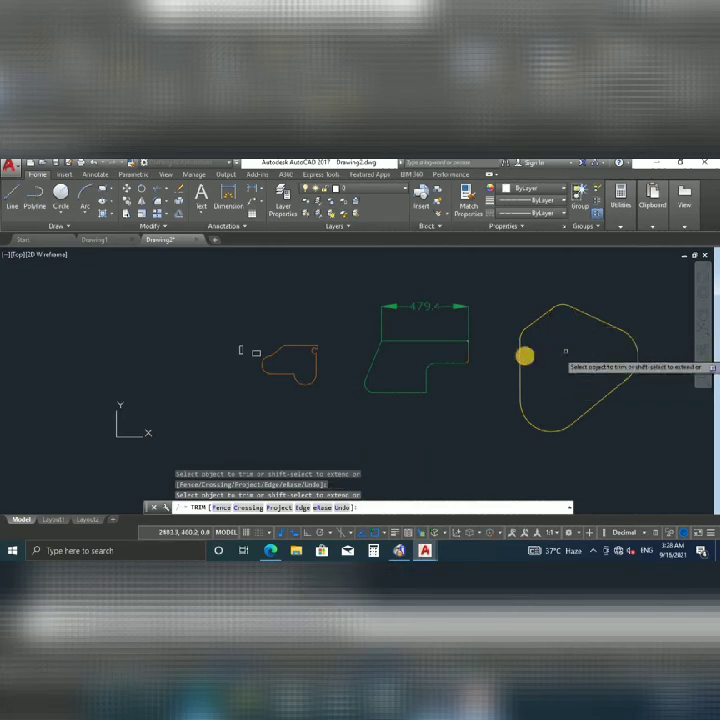
scroll(556, 355, down, 2)
key(Escape)
Select an arc of the yellow outline and launch Center Mark from the Annotate tools.
click(551, 363)
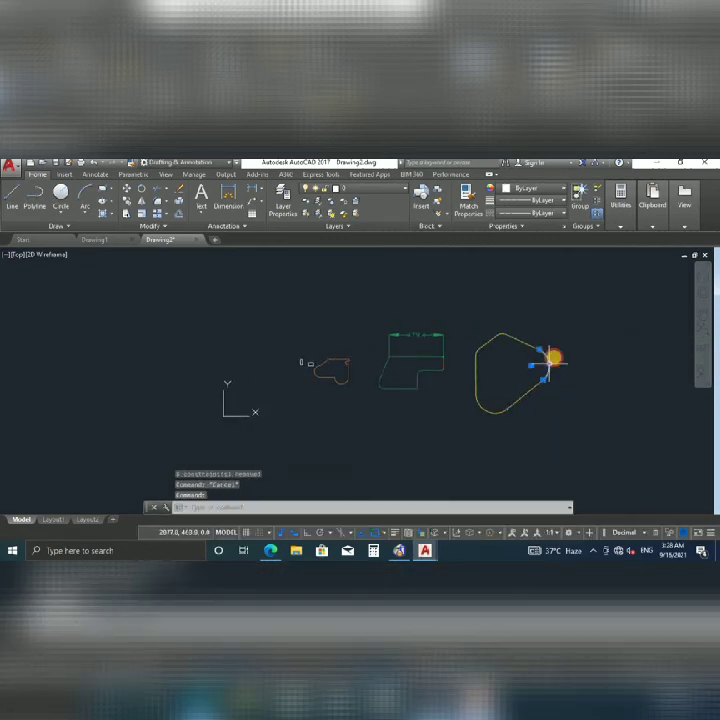
click(119, 174)
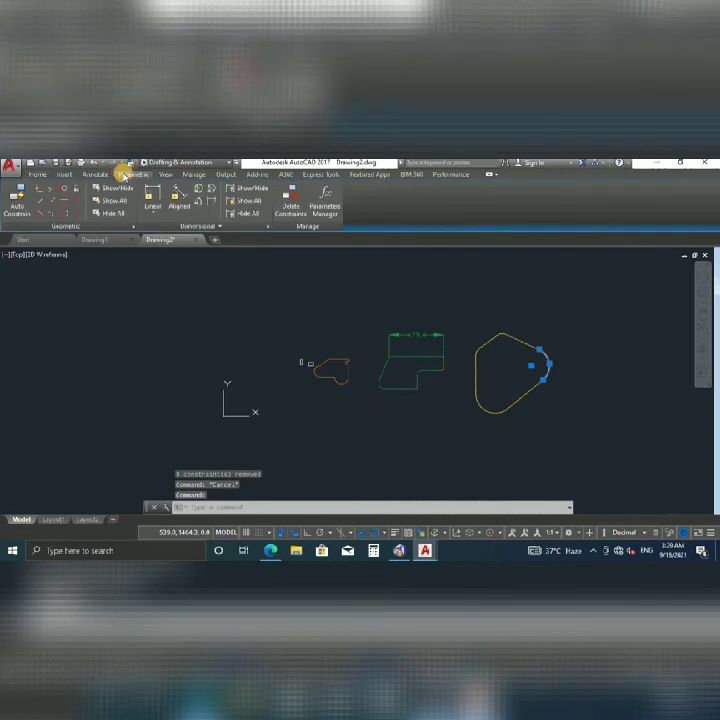
click(166, 174)
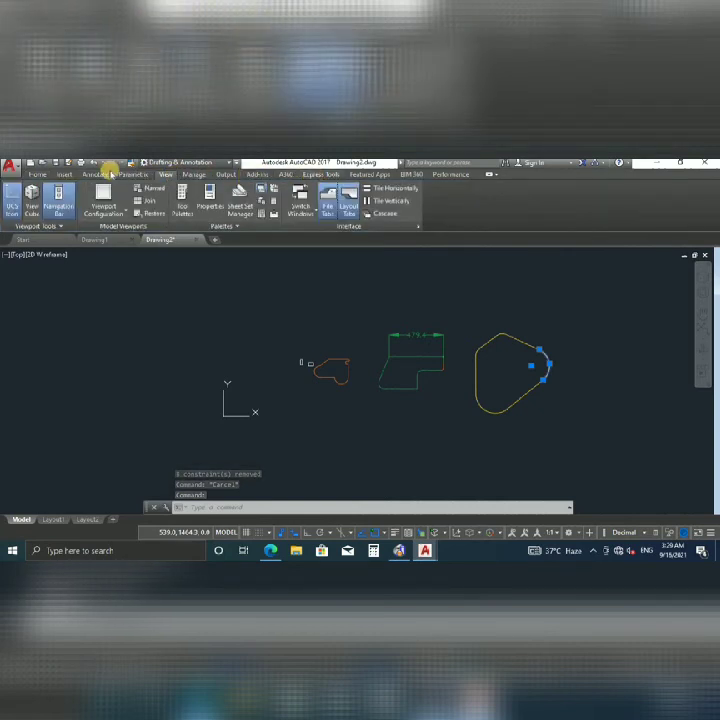
click(94, 174)
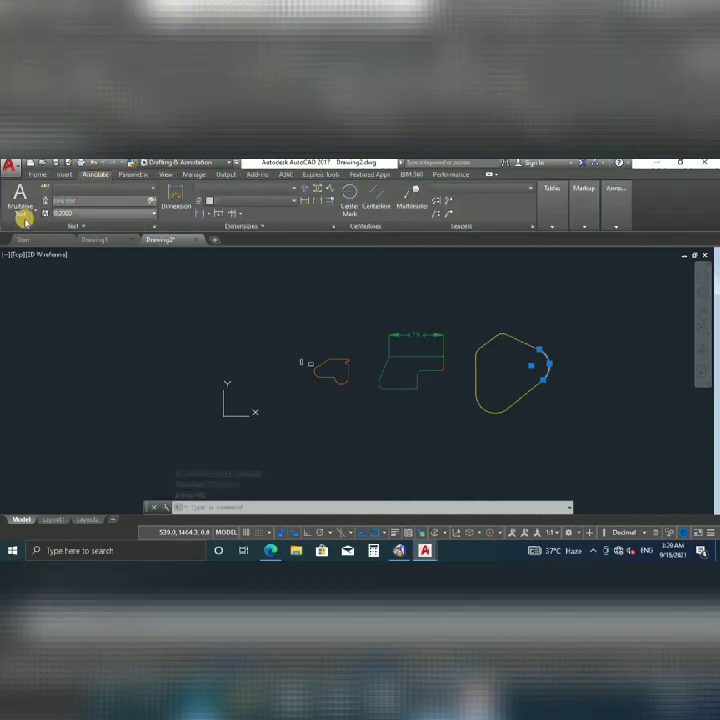
click(348, 190)
scroll(535, 365, up, 2)
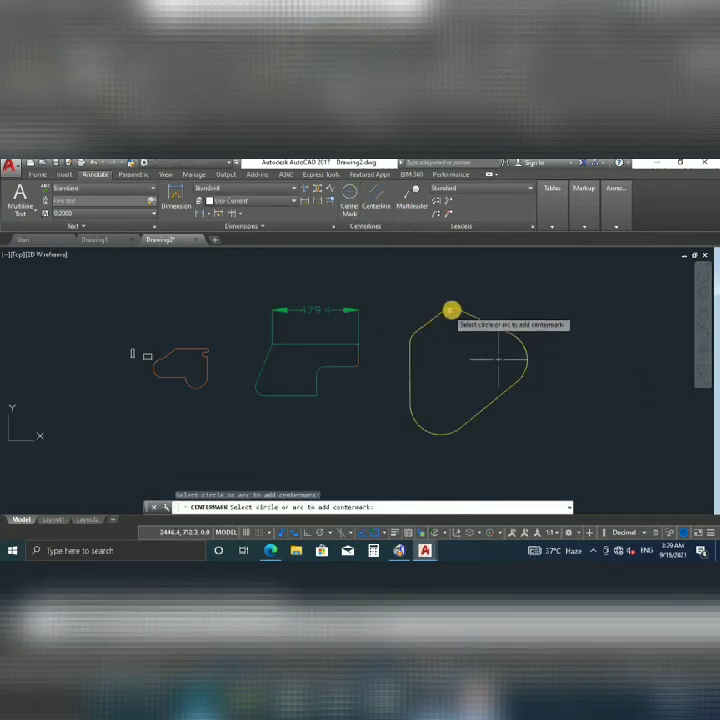
Add centre marks to the top and top-left arcs of the yellow outline.
click(449, 310)
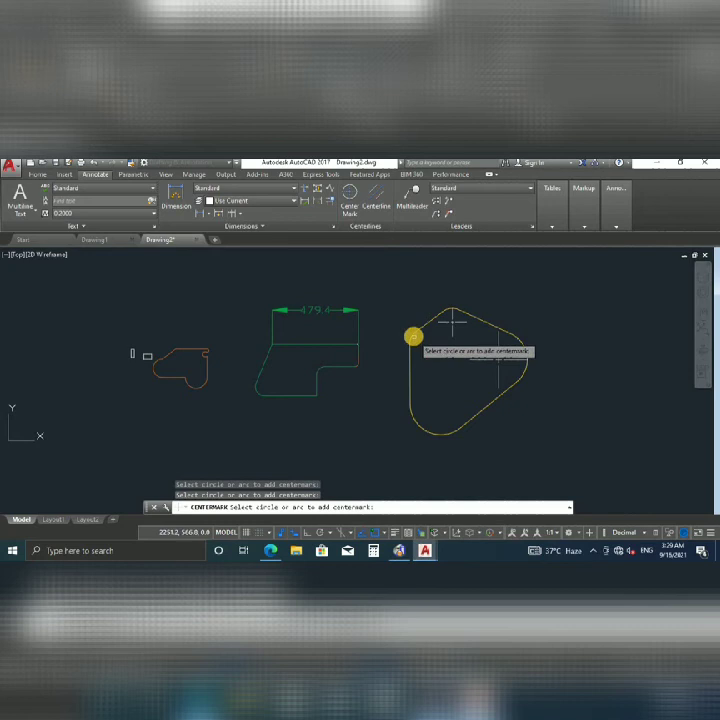
click(412, 338)
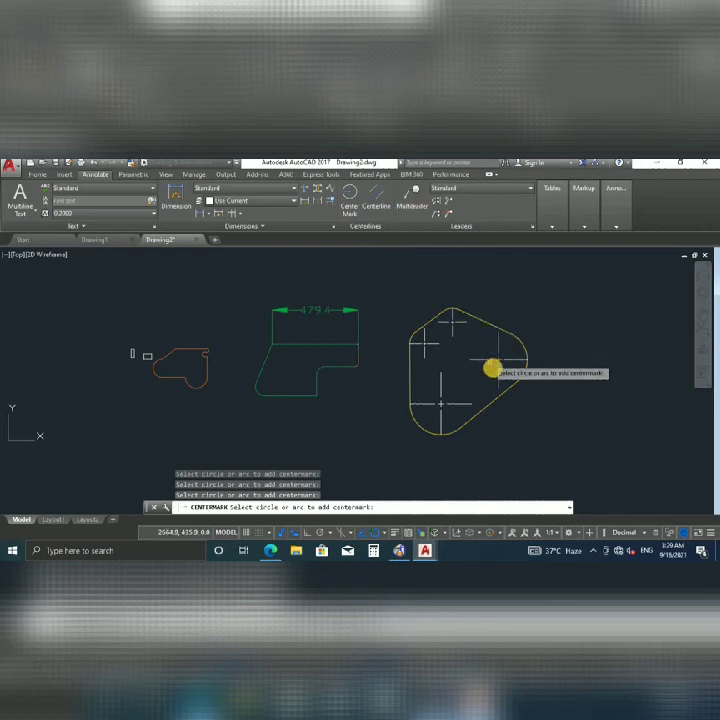
key(Escape)
click(498, 358)
key(Escape)
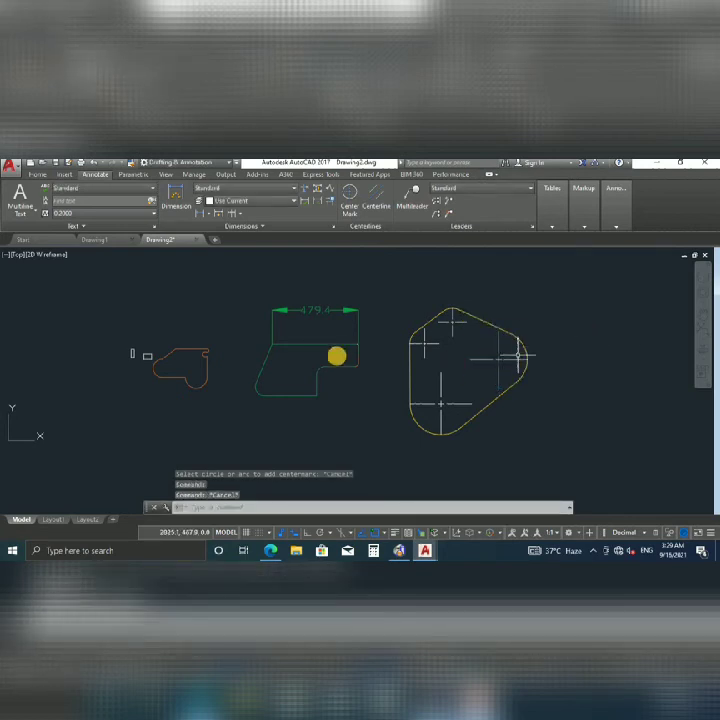
Select the bottom centre mark and open the Dimension Style Manager with D.
middle_drag(370, 380, 348, 385)
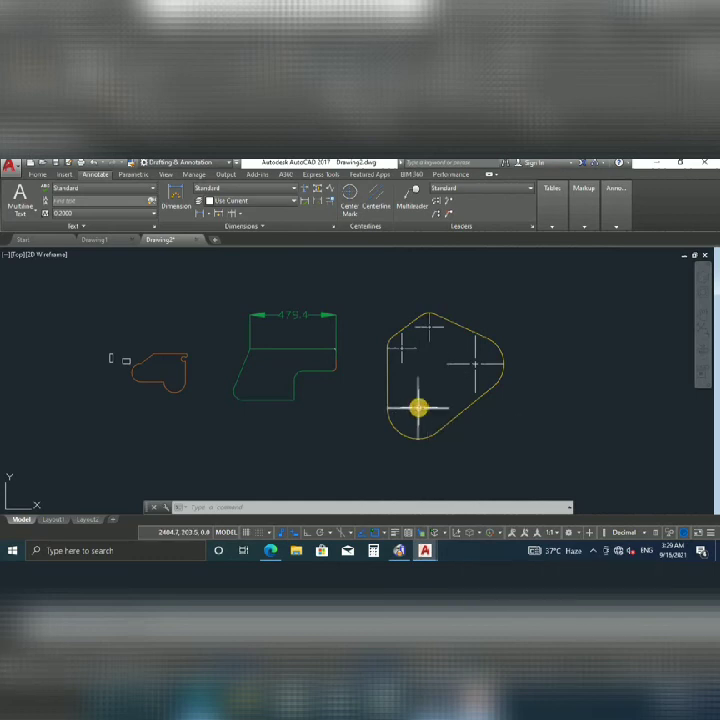
click(418, 408)
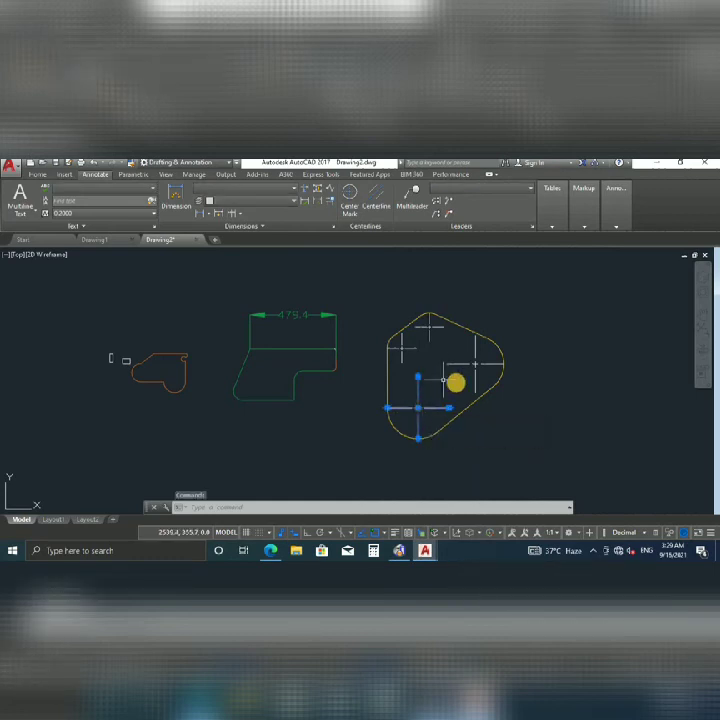
key(Escape)
key(Escape)
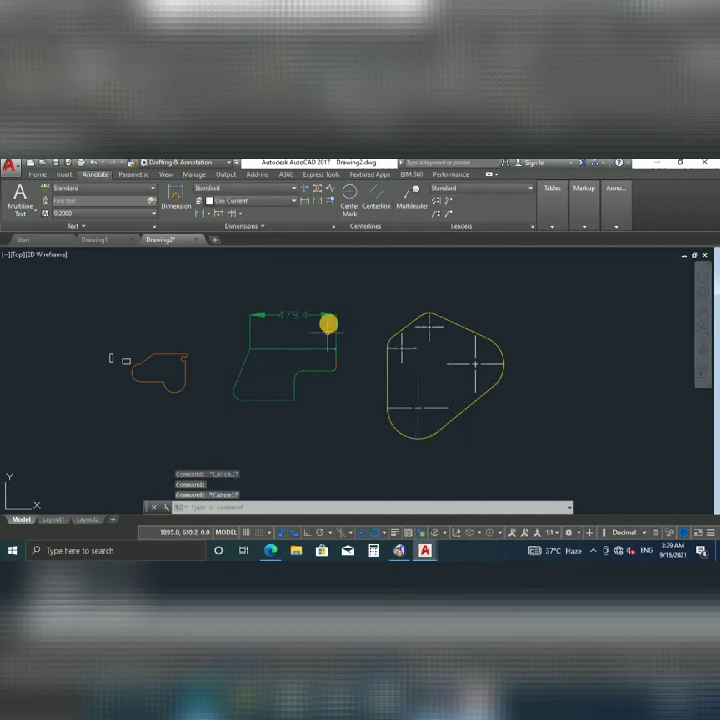
click(411, 419)
text(d)
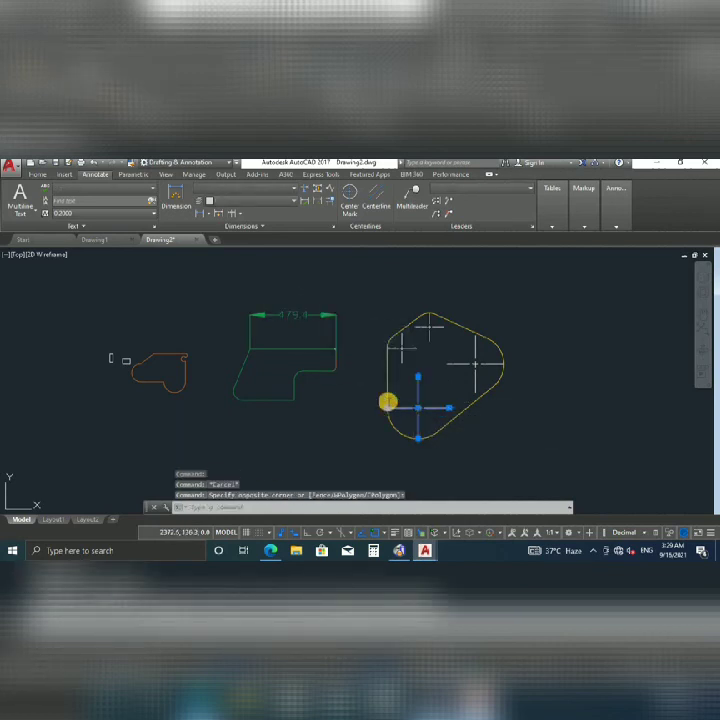
key(Return)
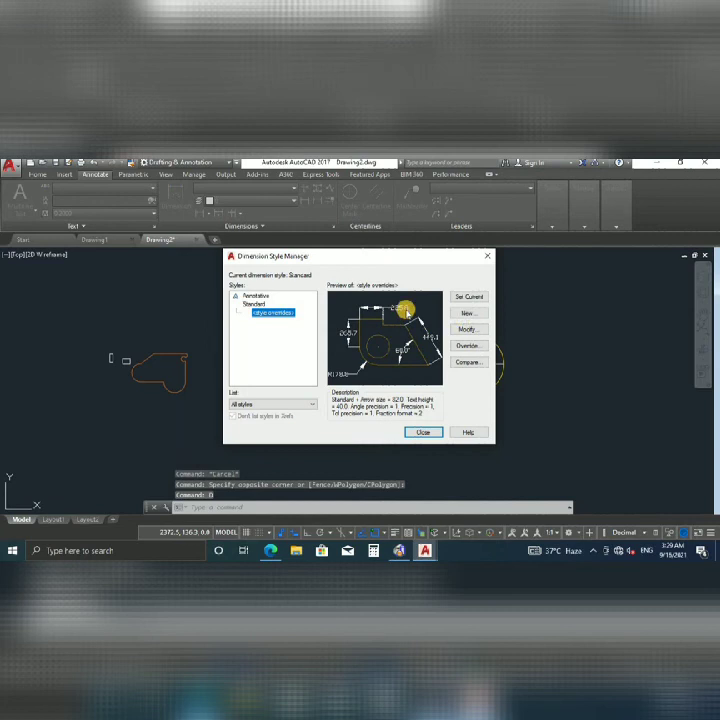
Override the Standard style with a 0.01 centre mark size under Symbols and Arrows.
click(468, 331)
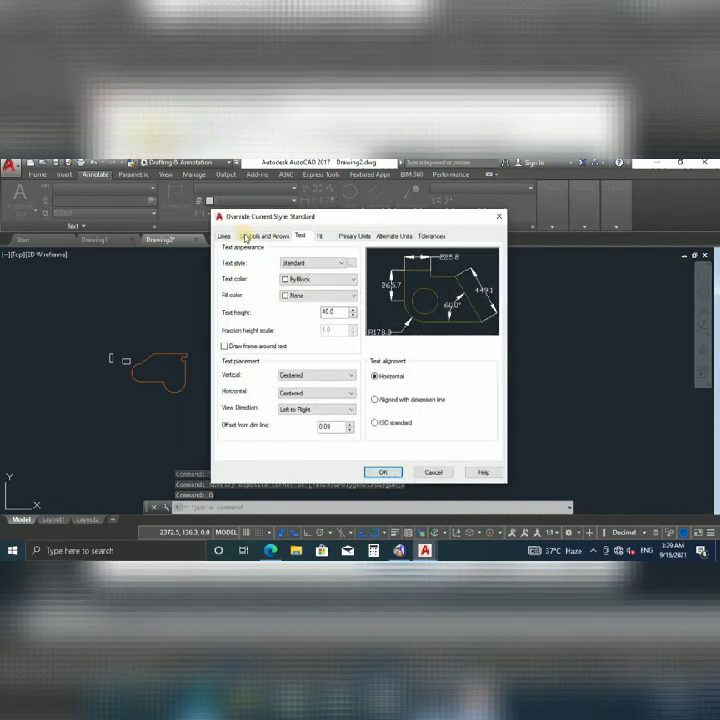
click(226, 238)
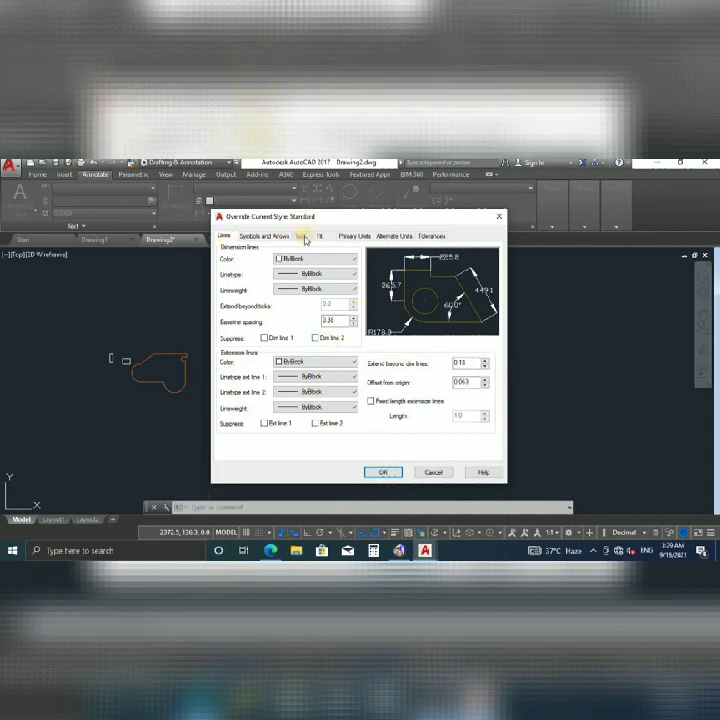
click(311, 238)
click(266, 236)
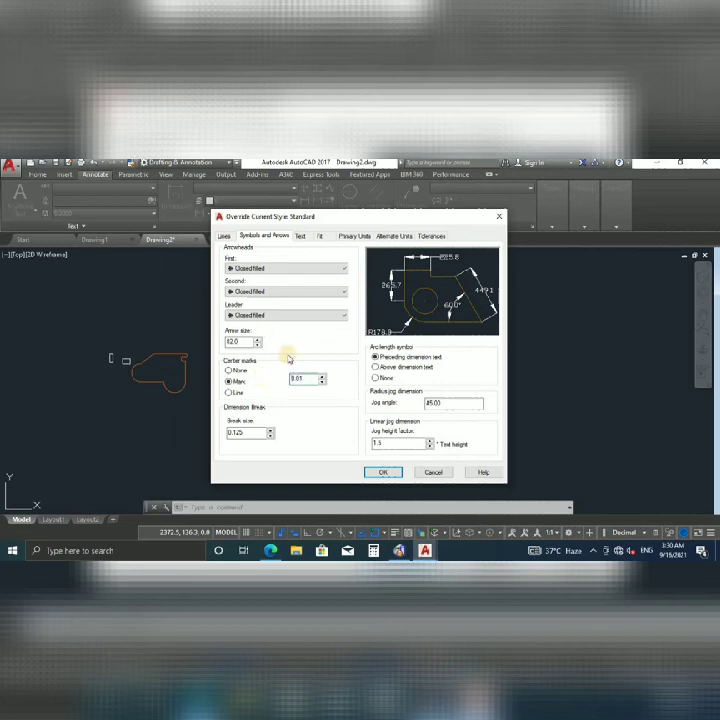
click(385, 473)
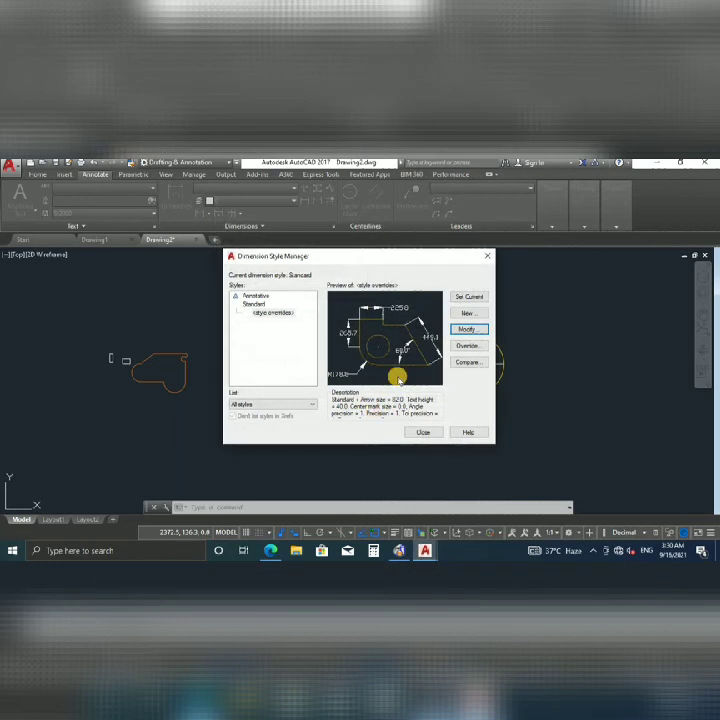
click(419, 432)
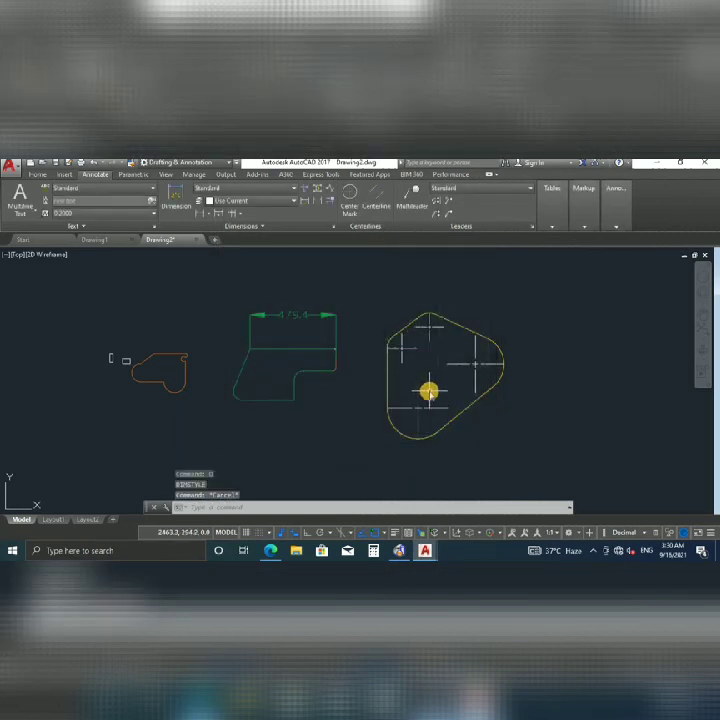
Erase the right, lower and upper-left centre marks.
key(Escape)
click(472, 363)
key(Delete)
click(415, 400)
key(Delete)
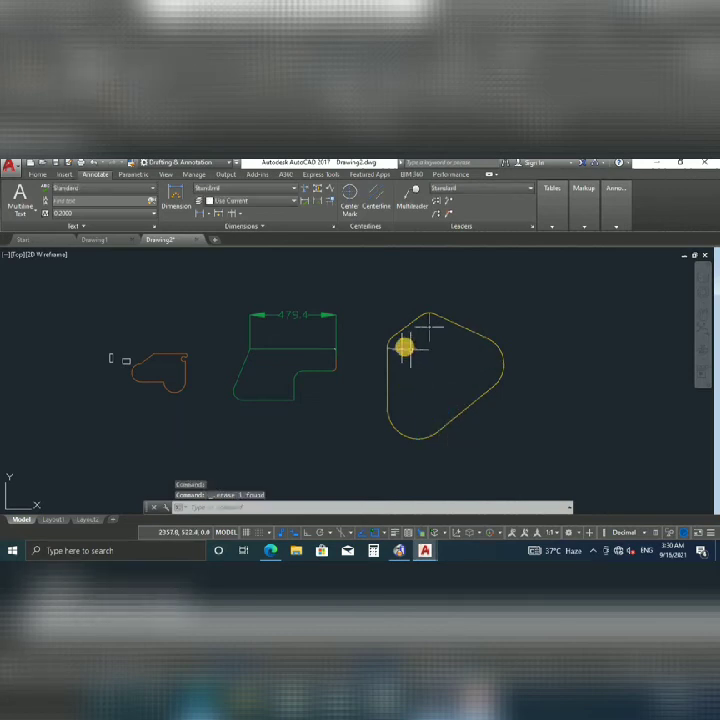
click(407, 346)
key(Delete)
click(429, 330)
key(Escape)
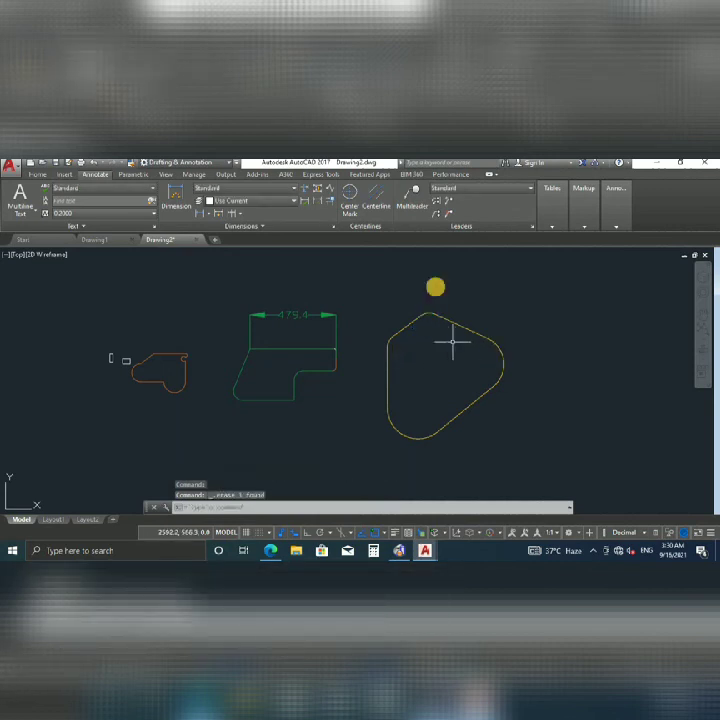
Add new centre marks to the right, bottom and upper-left arcs.
click(352, 195)
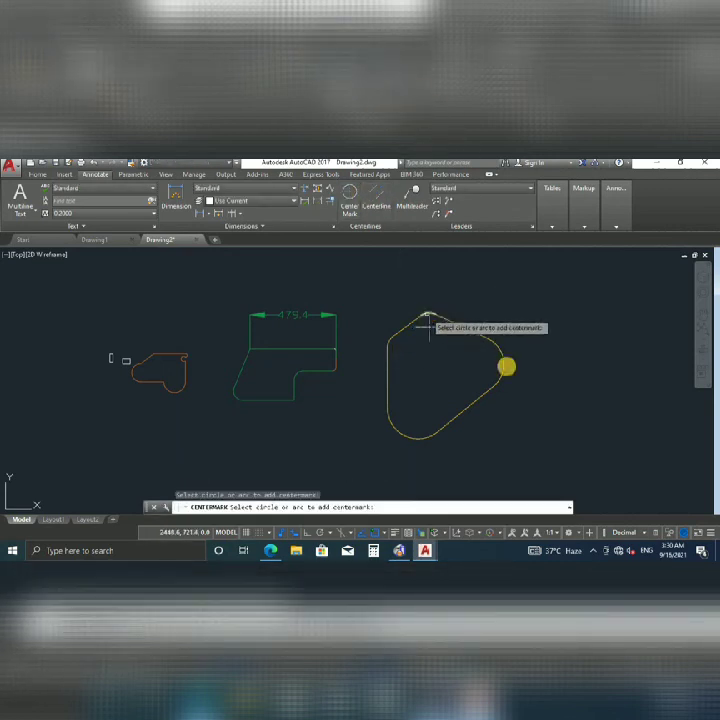
click(502, 360)
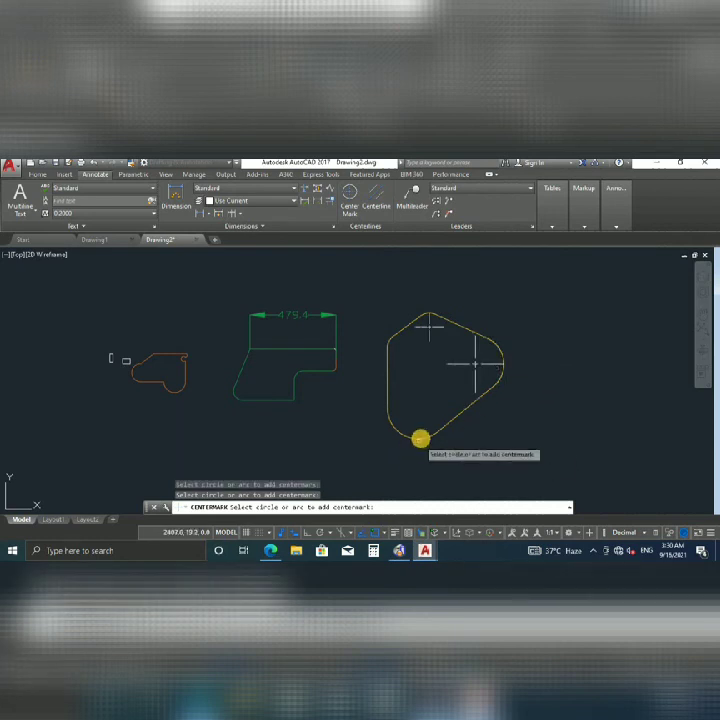
click(419, 438)
click(387, 338)
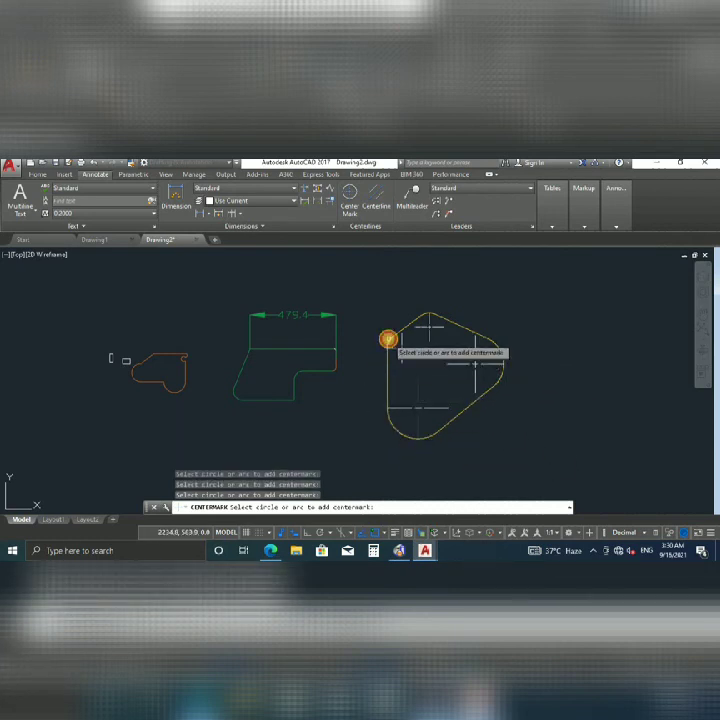
key(Escape)
Erase the newly placed bottom, right and upper-left centre marks again.
click(416, 408)
click(410, 406)
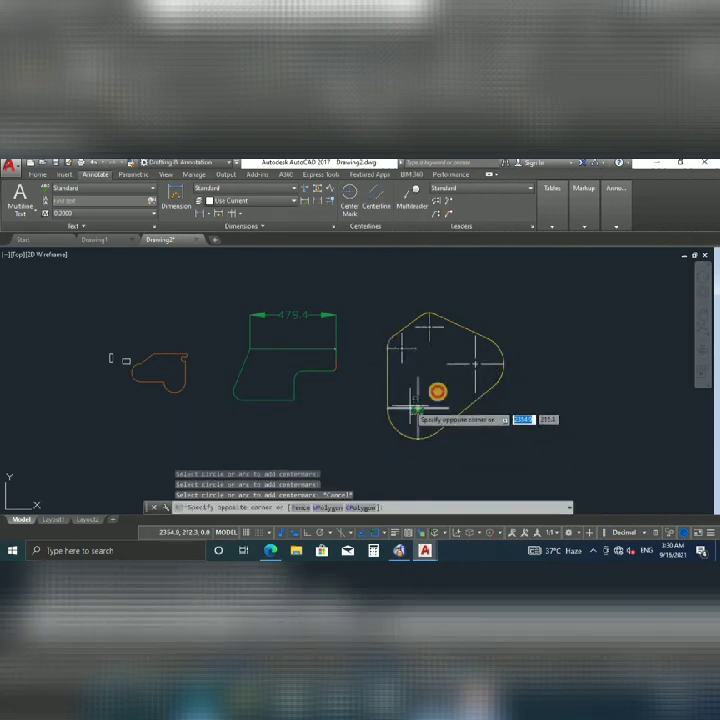
key(Delete)
click(481, 355)
key(Delete)
click(428, 328)
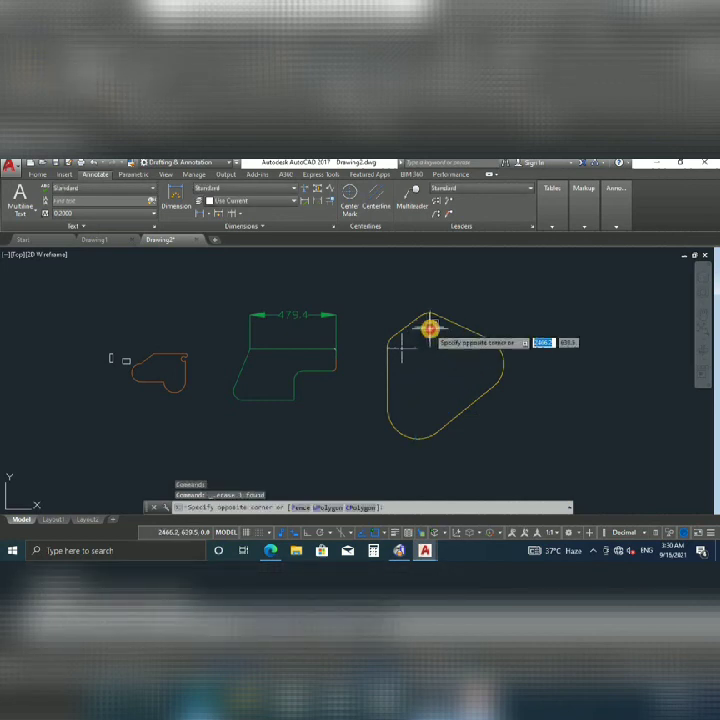
click(402, 347)
key(Delete)
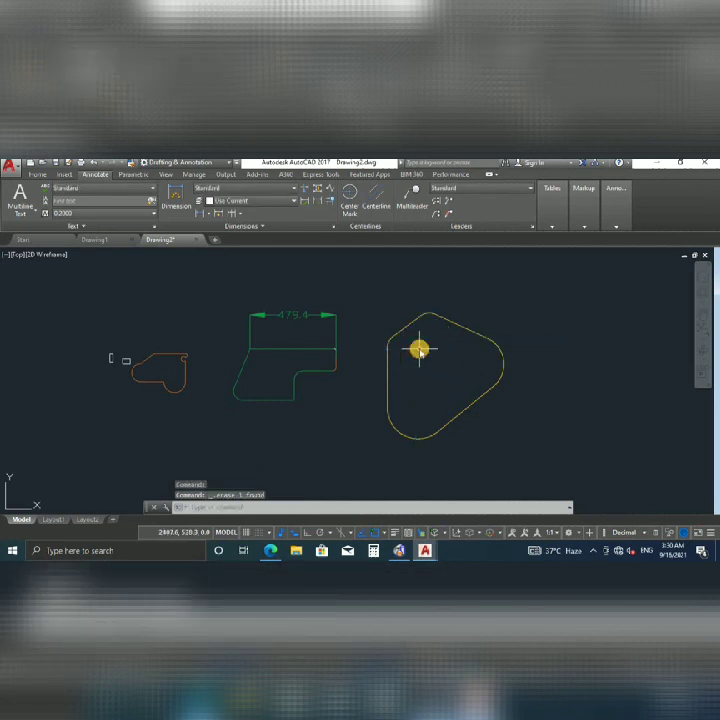
text(d)
key(Return)
Clear and re-enter the centre-mark size in the Standard style override, then confirm.
click(465, 334)
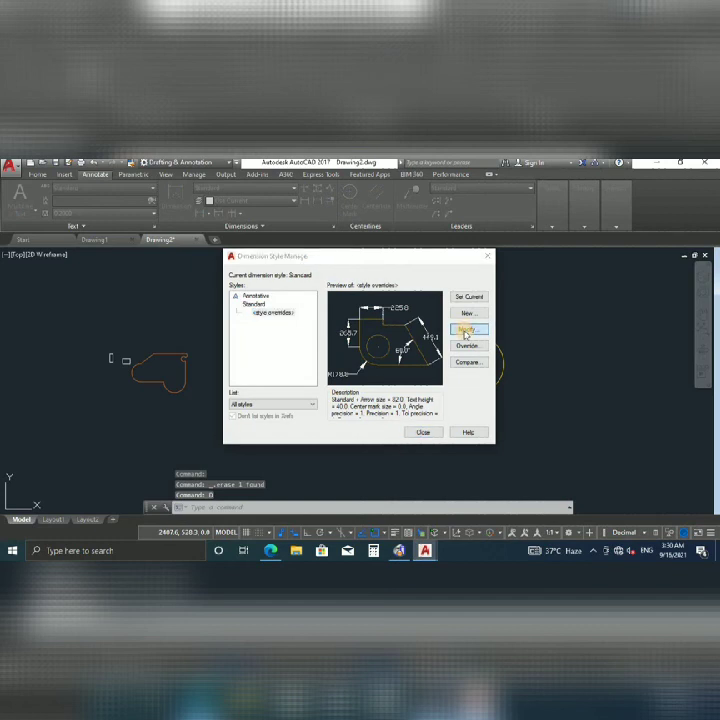
drag(304, 379, 259, 382)
text(.305)
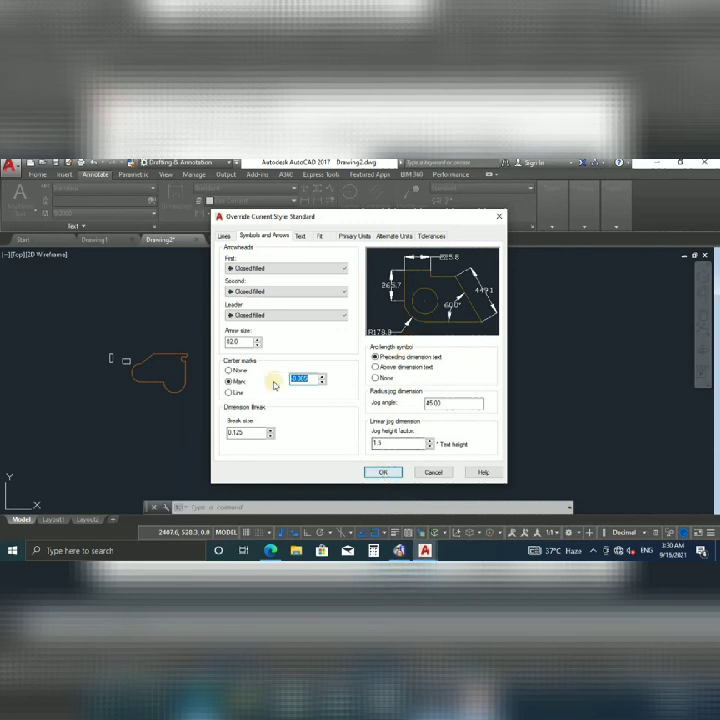
key(BackSpace)
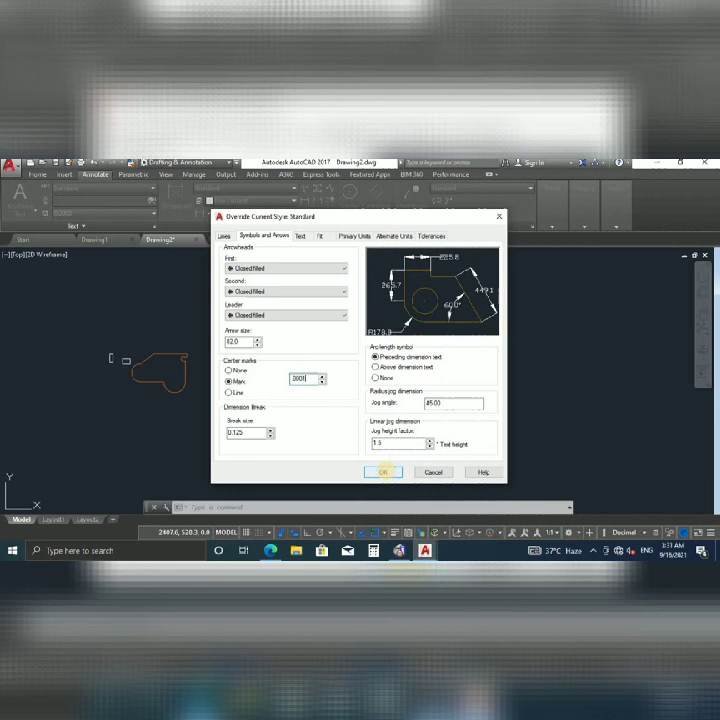
click(384, 472)
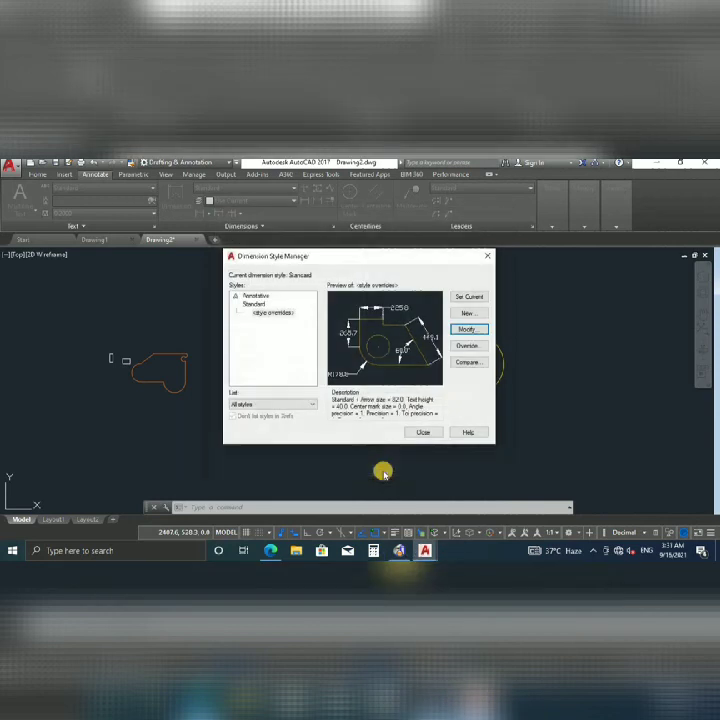
Place centre marks on the yellow outline's top-left, right and bottom arcs.
click(423, 431)
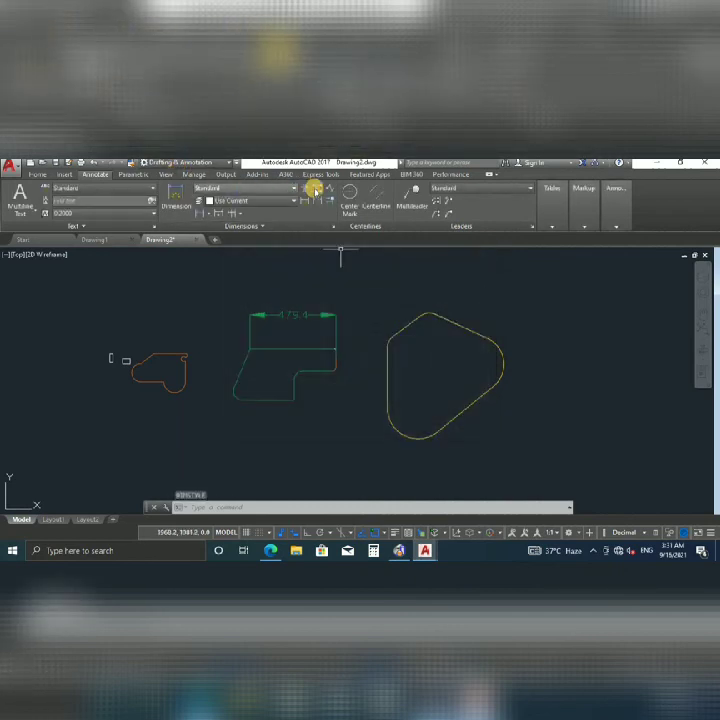
click(358, 198)
click(452, 331)
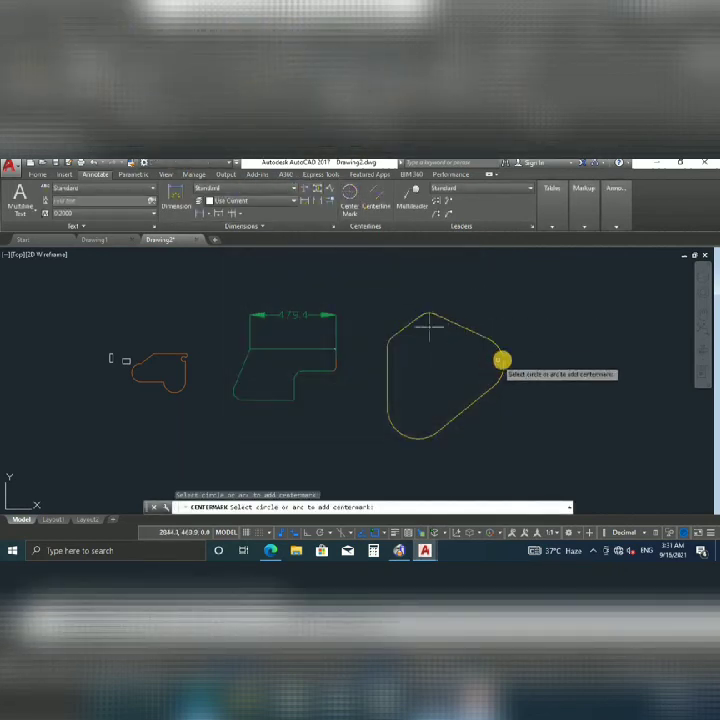
click(502, 361)
click(390, 414)
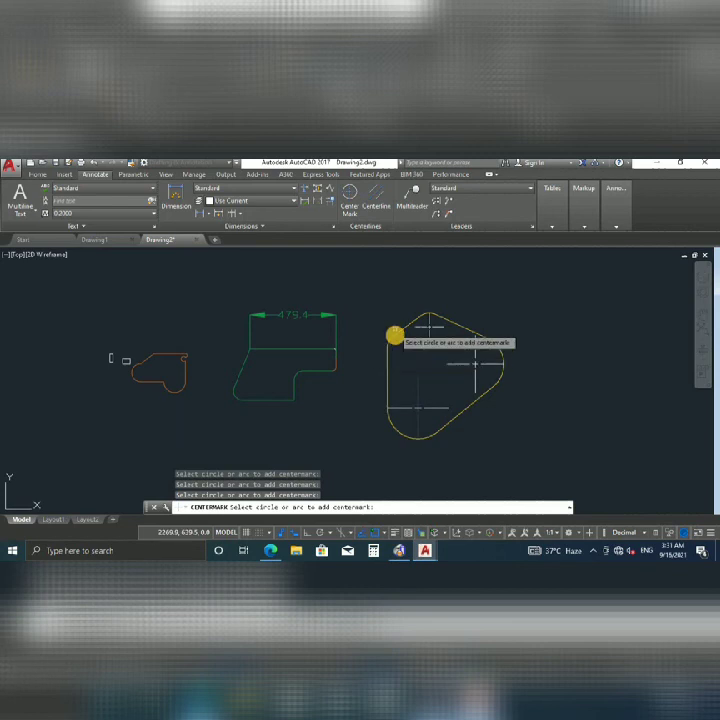
scroll(435, 375, up, 2)
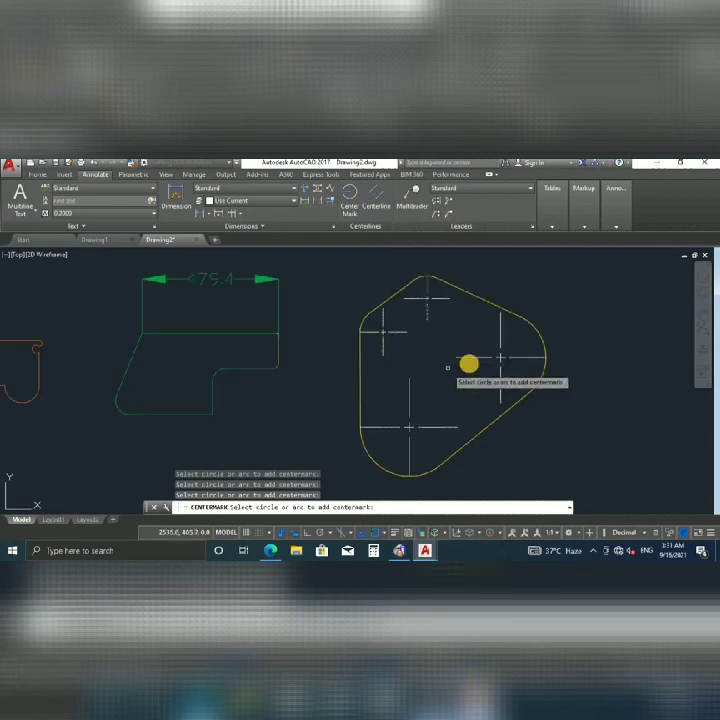
key(Escape)
key(Escape)
click(500, 357)
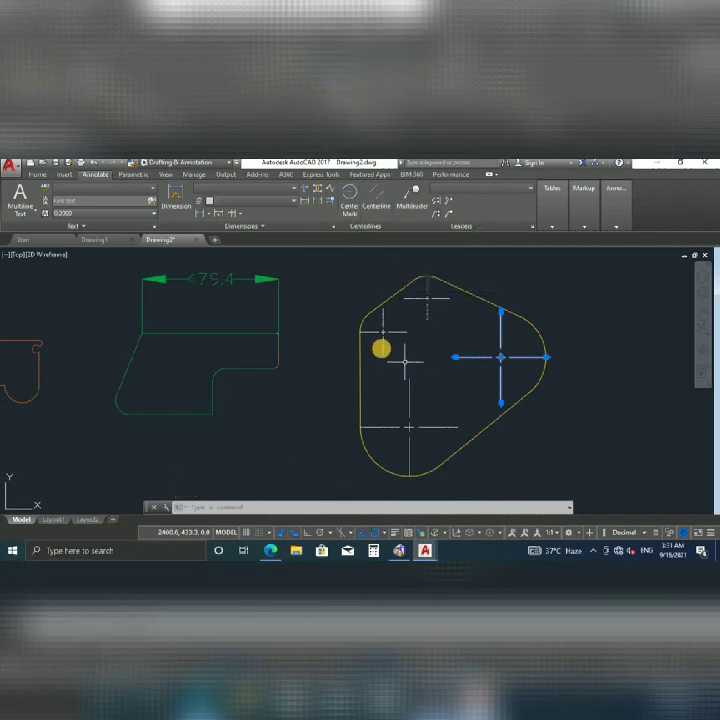
Select the upper-left centre mark and call up the LTSCALE prompt, then cancel it.
key(Escape)
key(Escape)
click(387, 334)
click(458, 336)
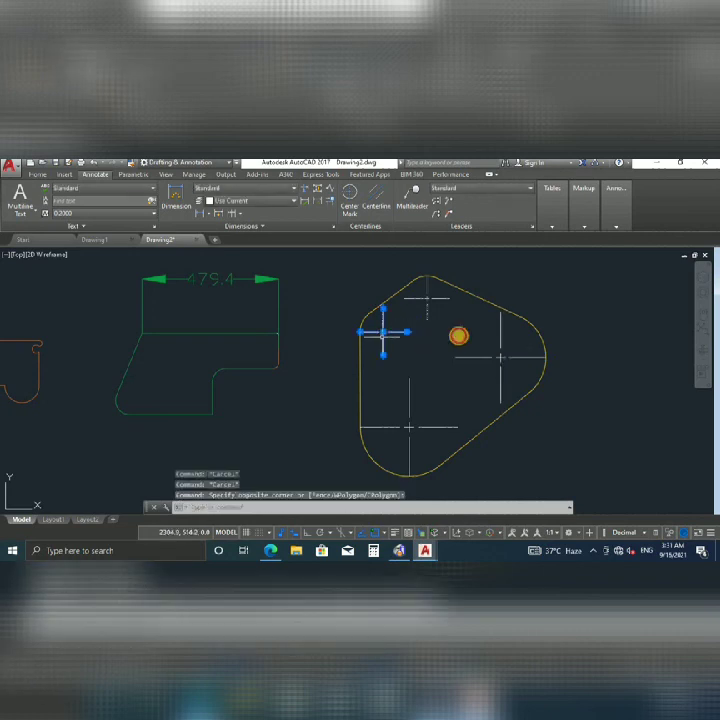
text(lts)
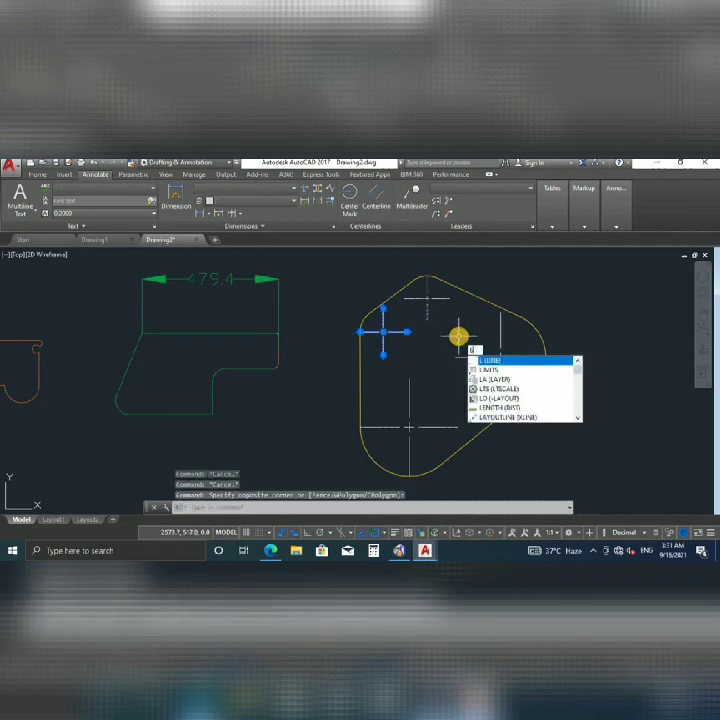
key(Return)
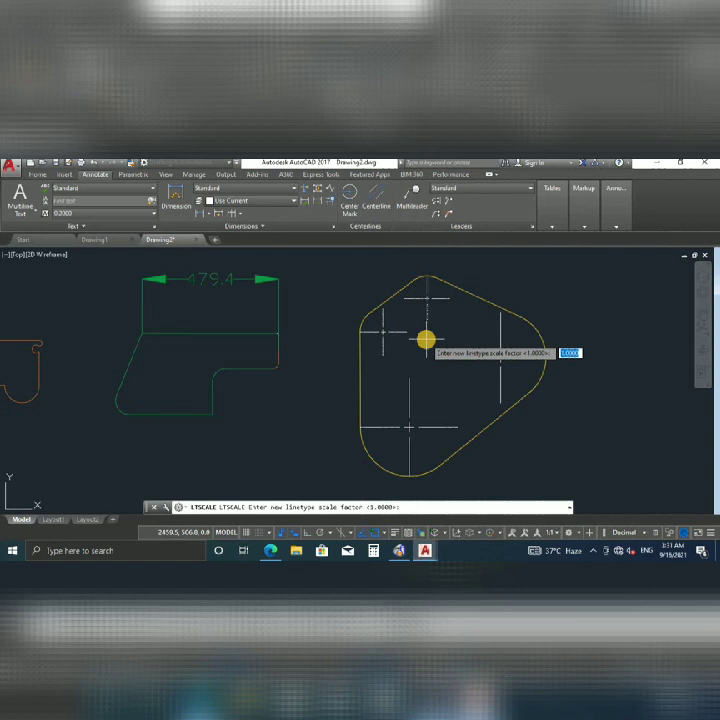
key(Escape)
Reselect the upper-left centre mark and run LTSCALE, accepting the current 1.0000 factor.
click(395, 328)
click(370, 349)
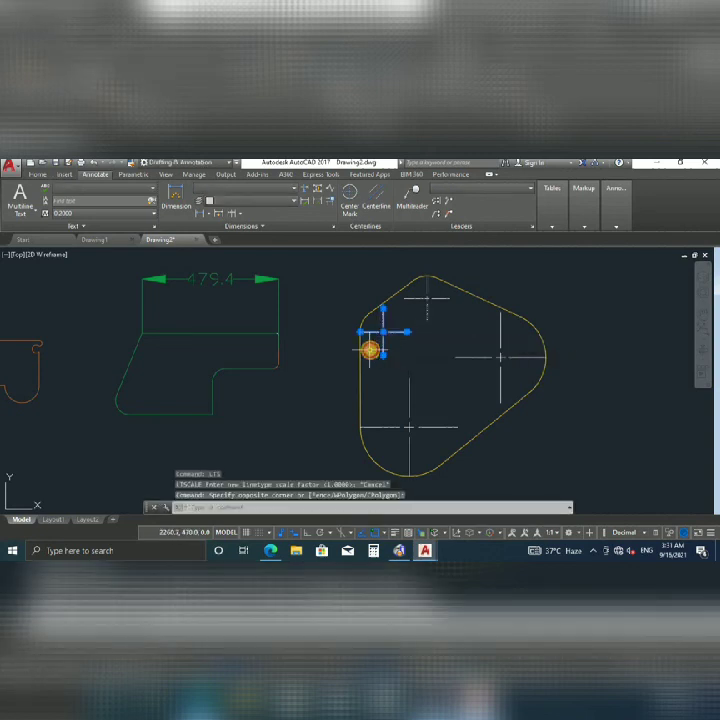
text(LT)
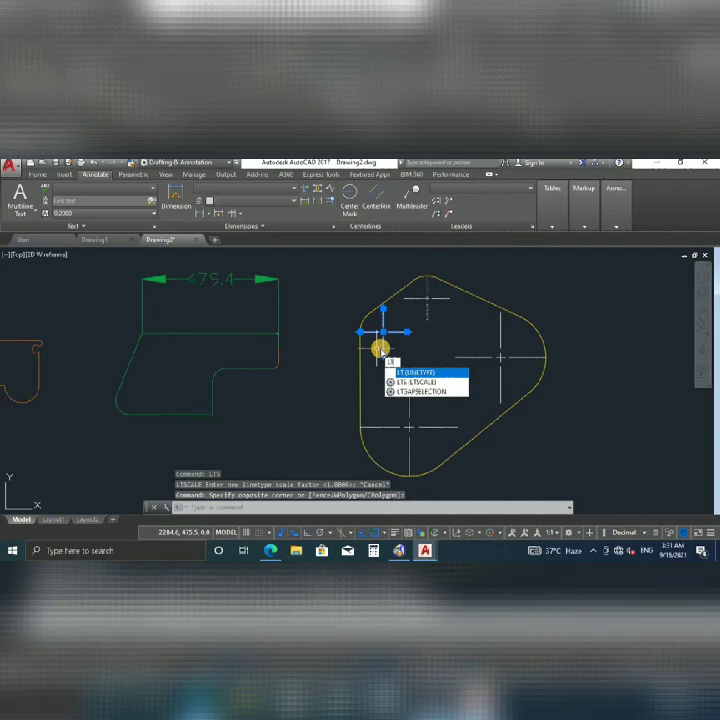
text(S)
key(Return)
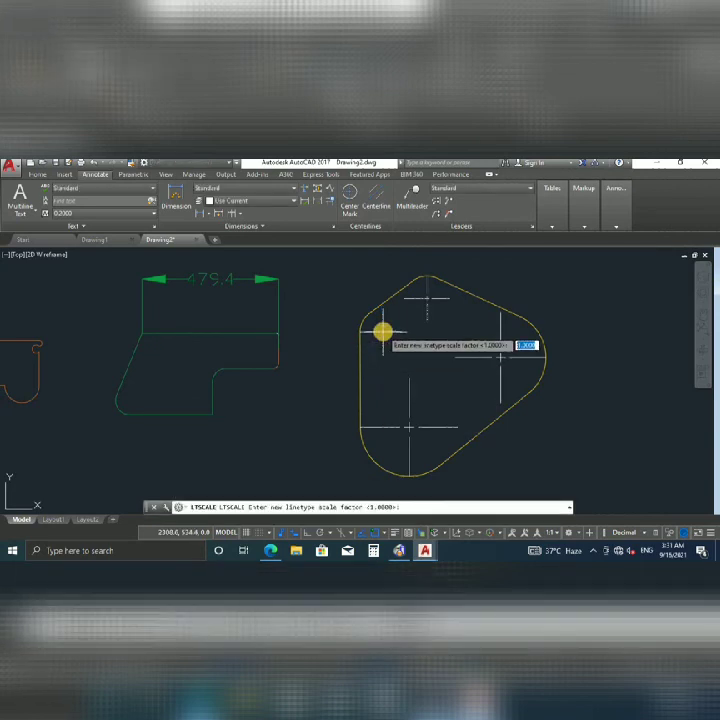
key(Escape)
click(392, 329)
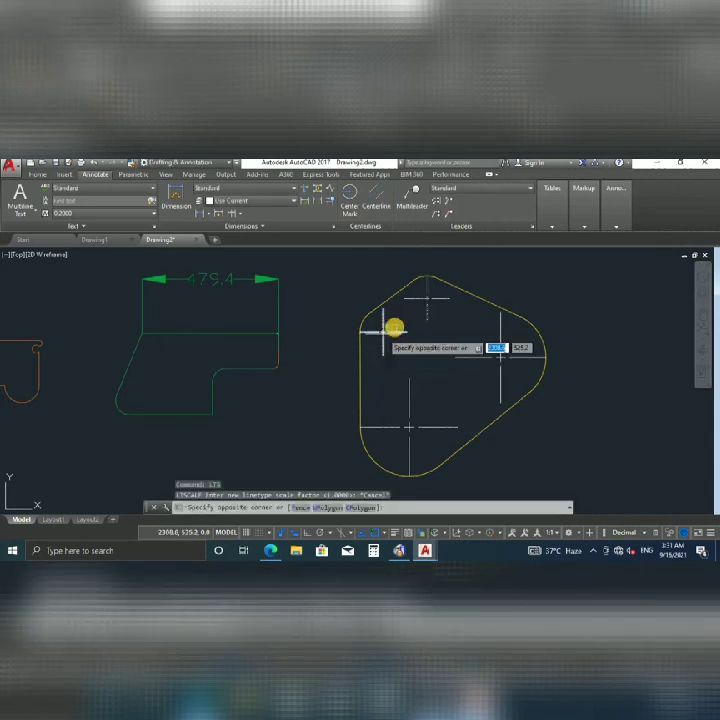
key(Escape)
text(LTS)
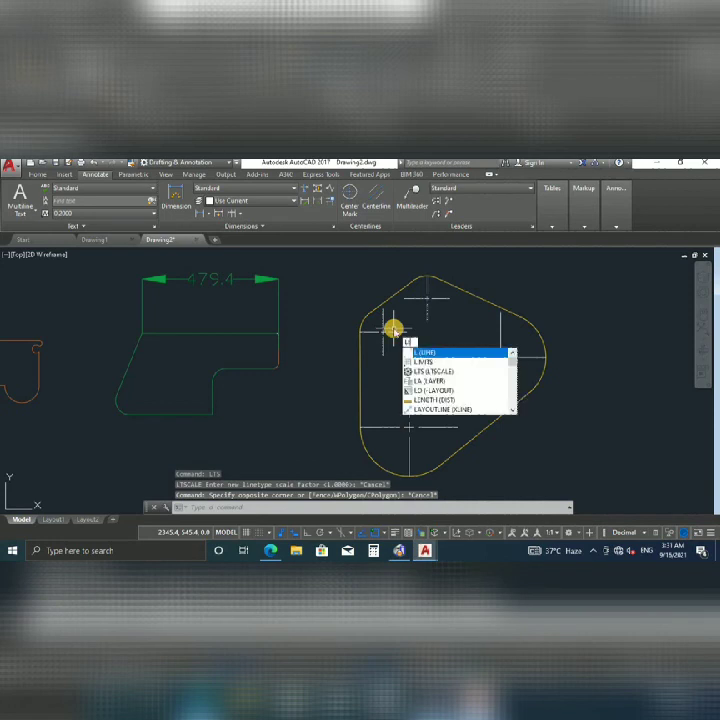
key(Return)
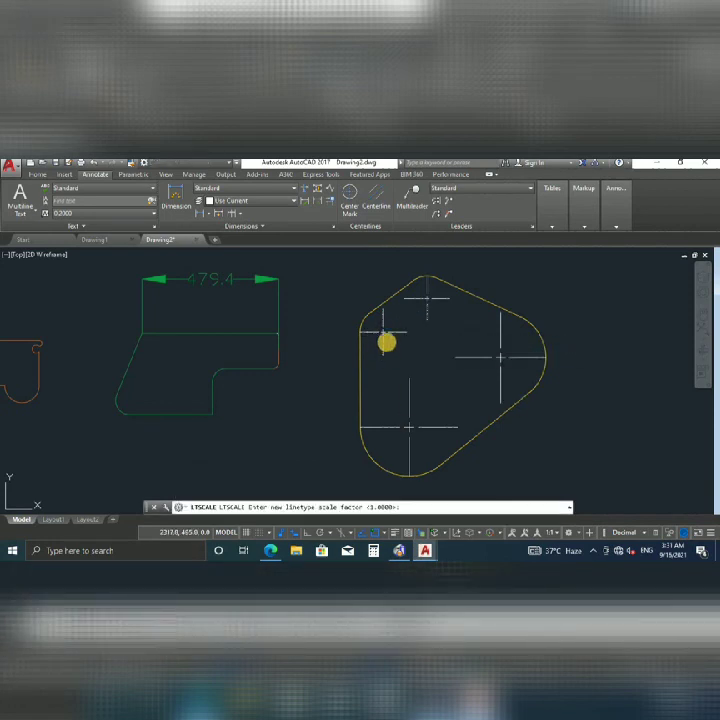
key(Return)
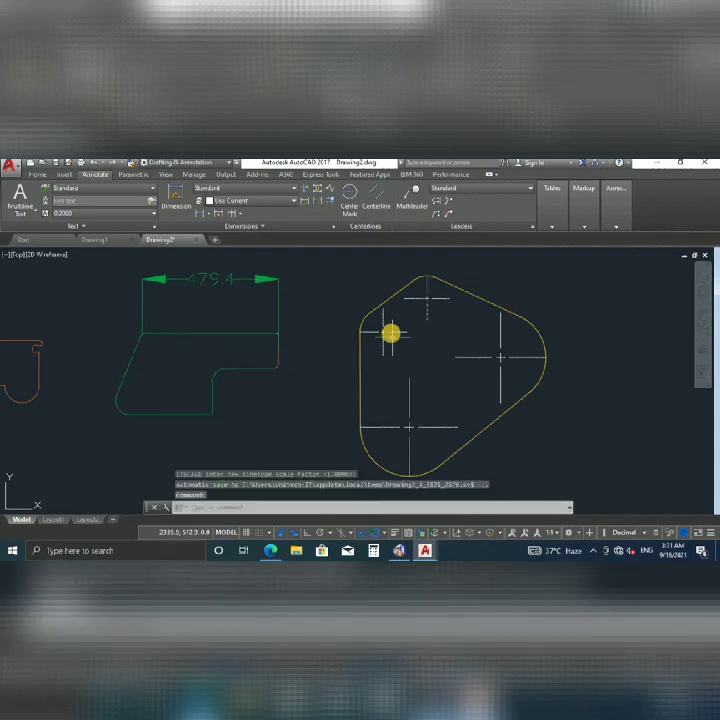
Select the upper-left, top, right and lower-left centre marks and start LTSCALE again.
click(388, 331)
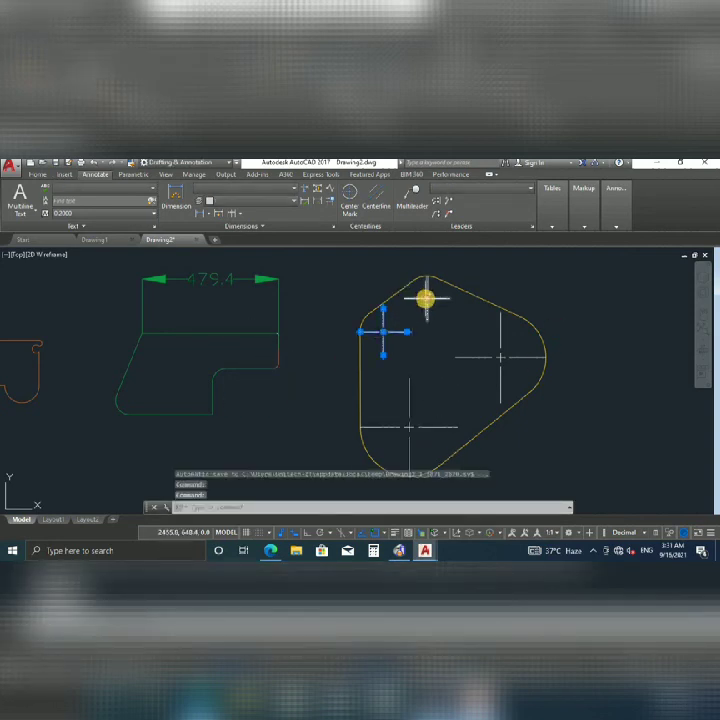
click(425, 298)
click(462, 317)
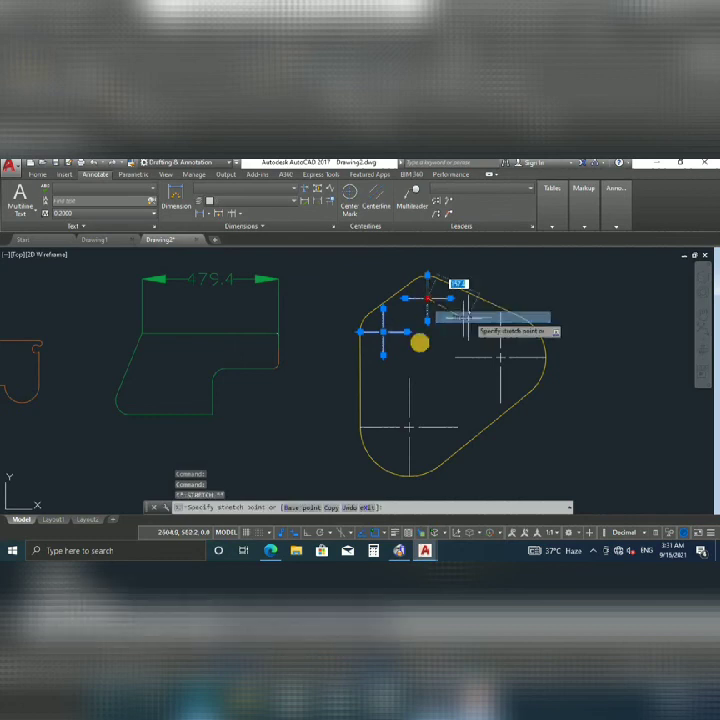
key(Escape)
click(490, 358)
click(472, 360)
click(443, 413)
click(397, 431)
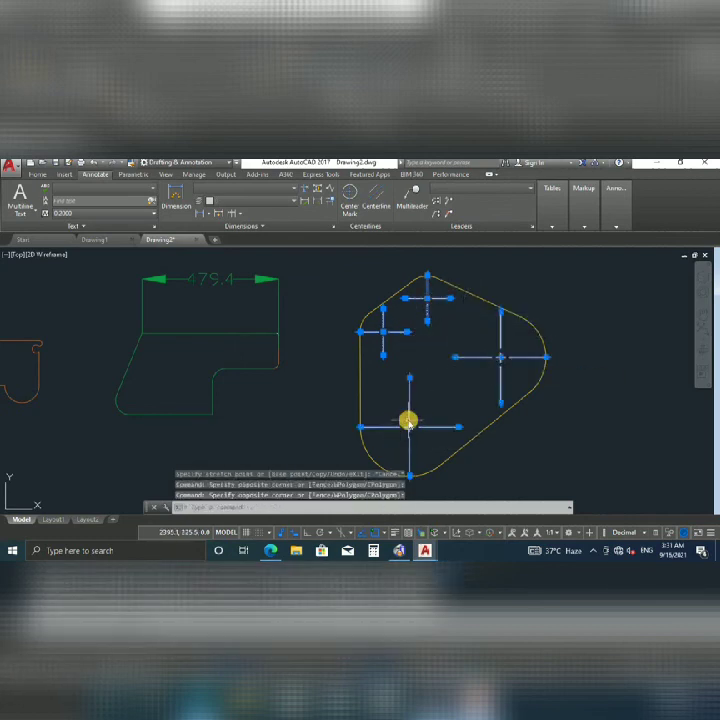
text(lts)
key(Return)
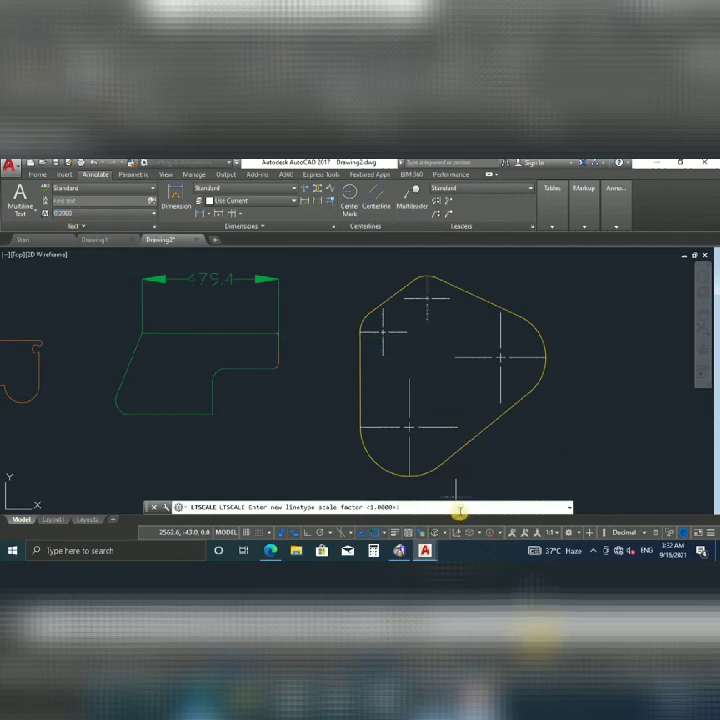
Apply a 0.05 linetype scale, then rerun LTSCALE and set it to 0.0047.
key(Return)
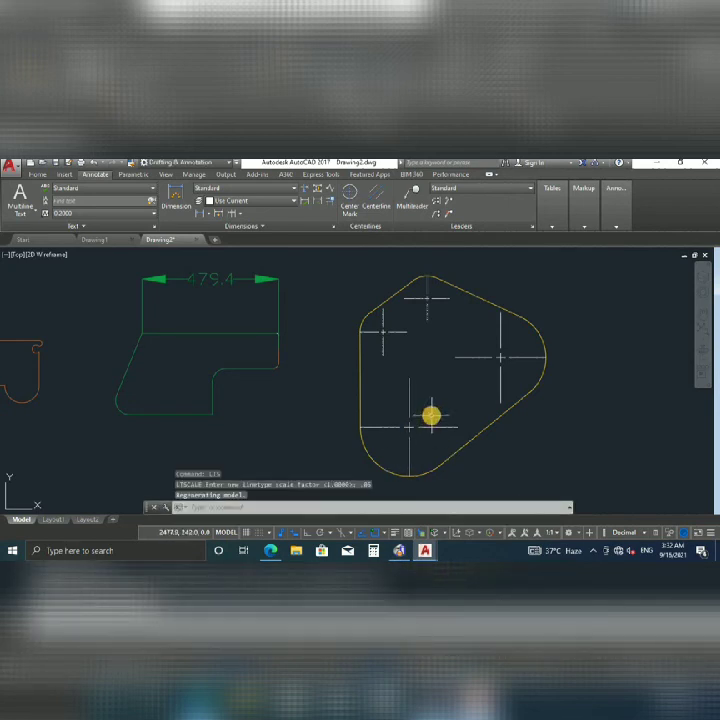
key(Escape)
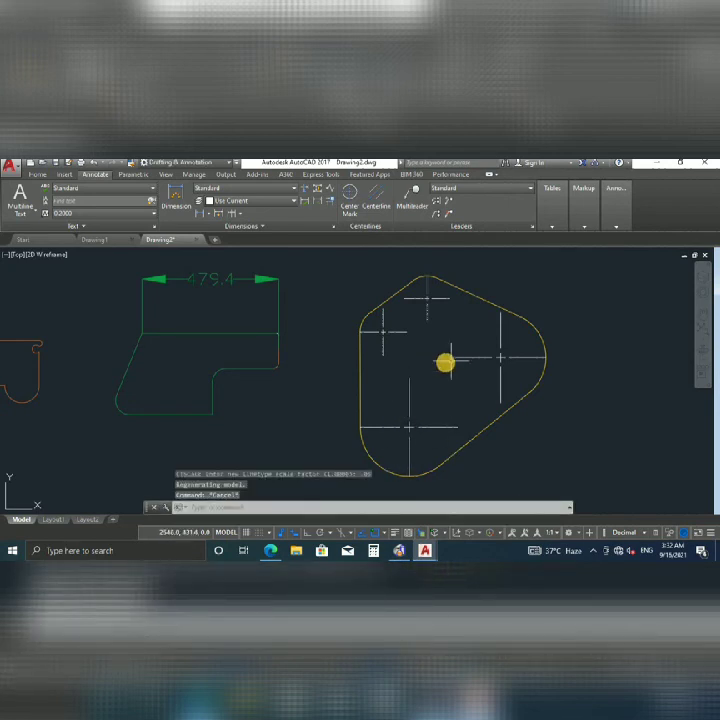
scroll(432, 389, down, 2)
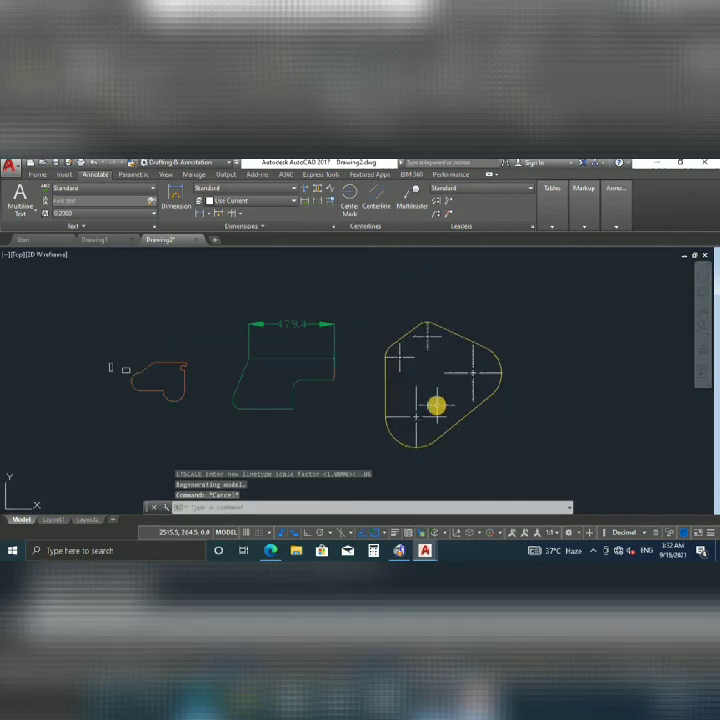
click(310, 508)
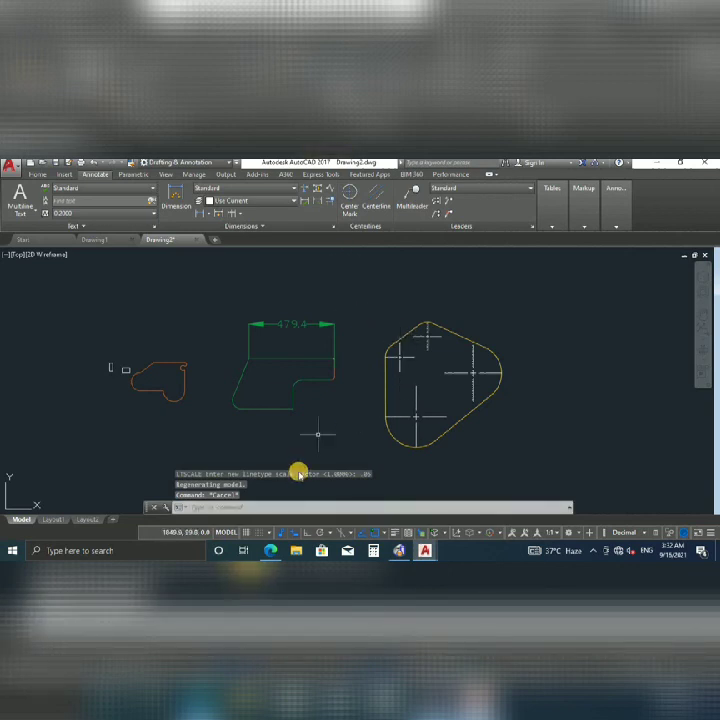
text(1)
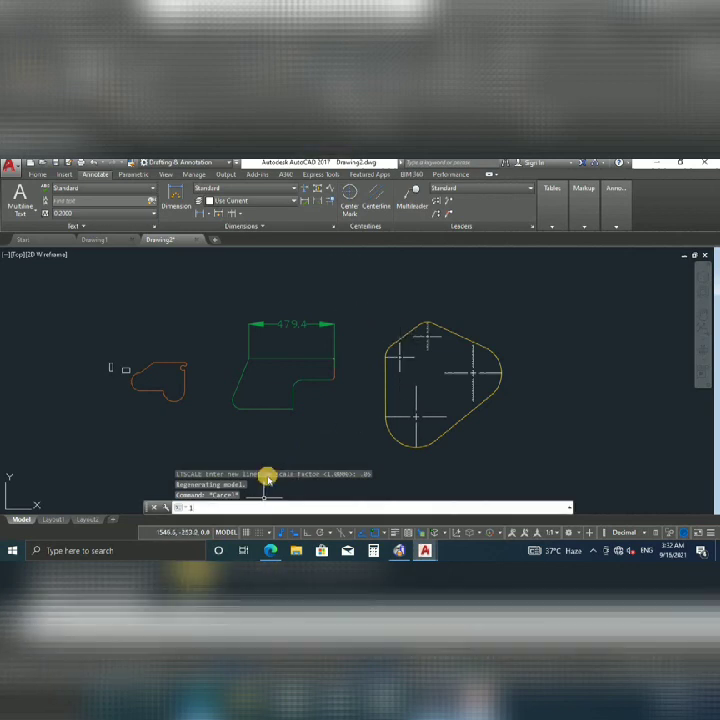
text(ts)
key(Return)
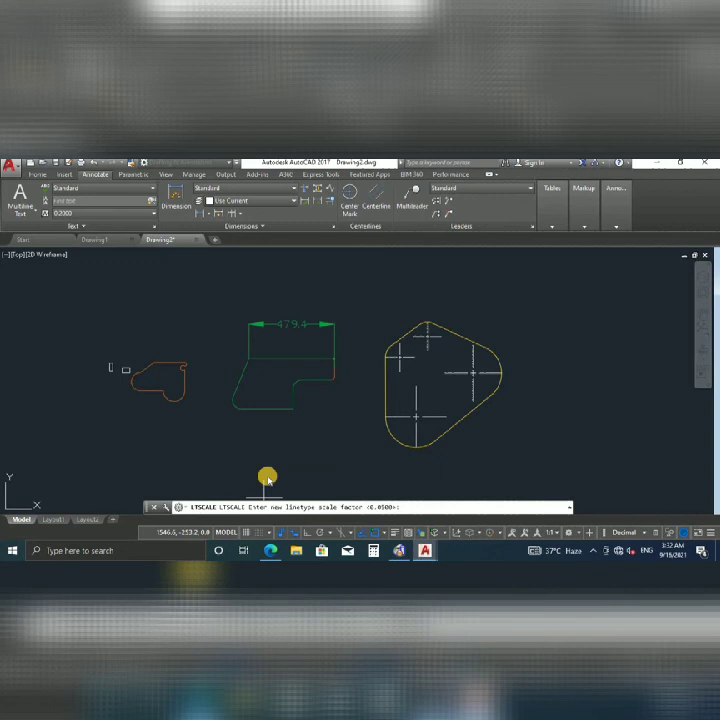
text(1.)
text(0047)
key(Return)
Select the lower, top and right centre marks and lower the linetype scale to 0.004.
click(437, 412)
click(408, 419)
click(452, 362)
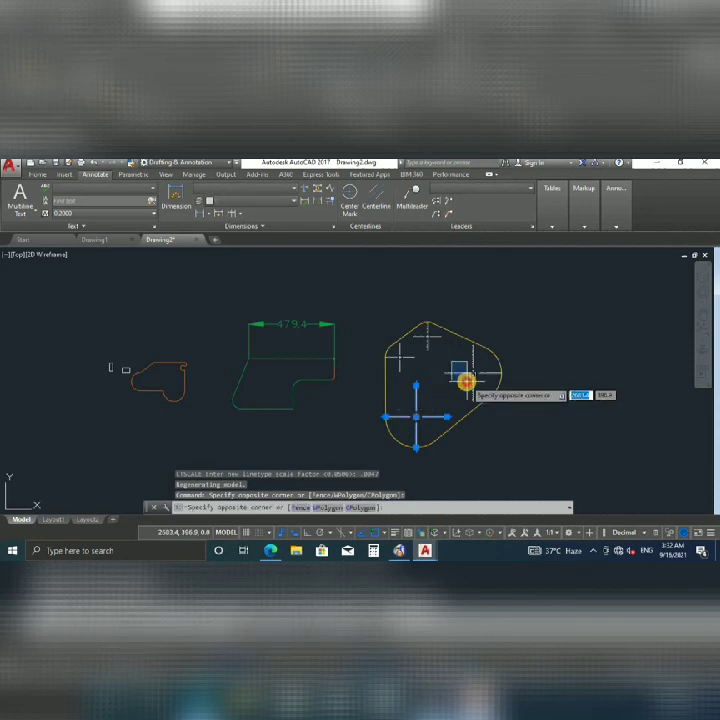
click(467, 381)
click(437, 342)
click(419, 341)
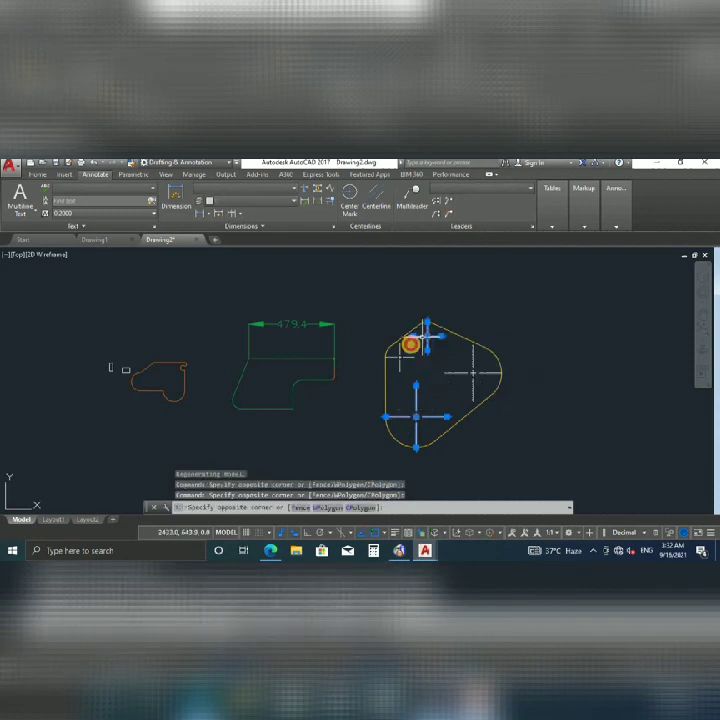
click(464, 363)
click(455, 386)
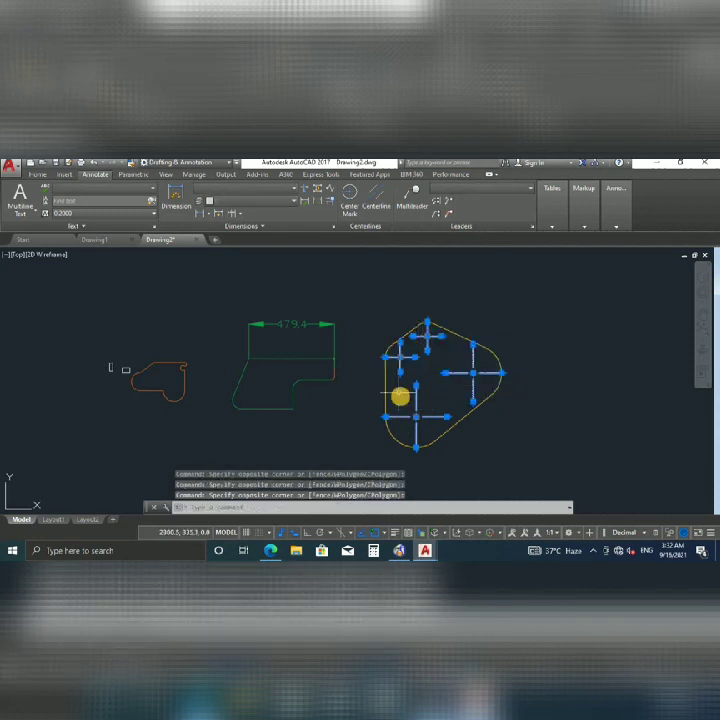
text(lt)
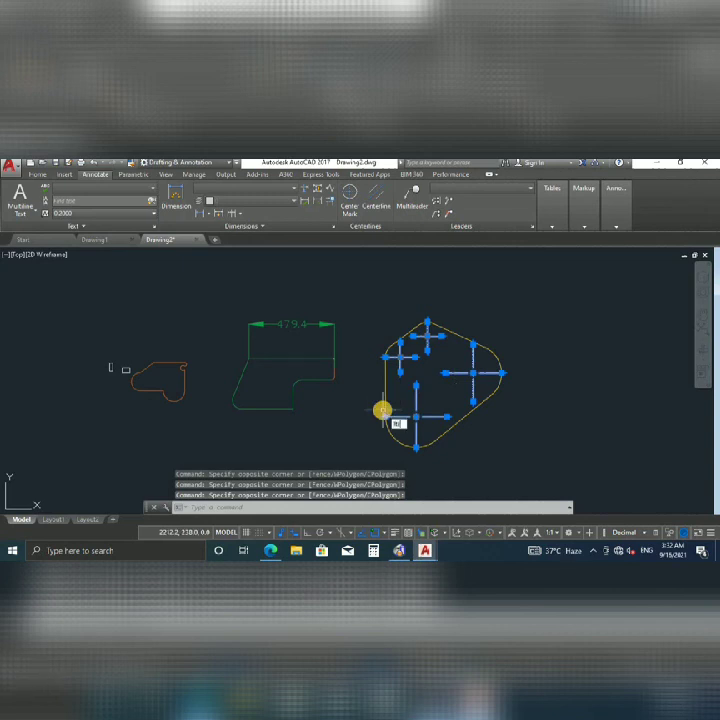
text(s)
key(Return)
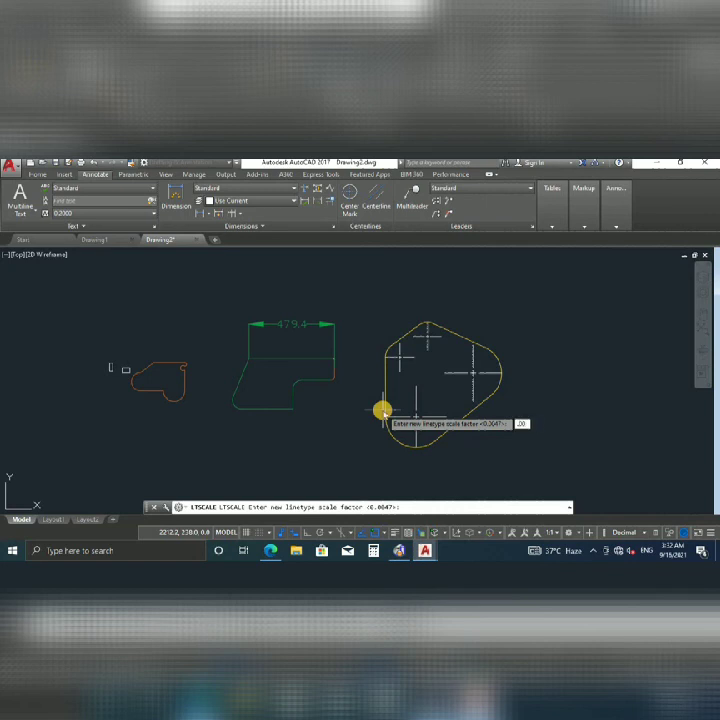
text(4)
key(Return)
Select the right and lower centre marks to check their dashes, then clear the selection.
click(425, 404)
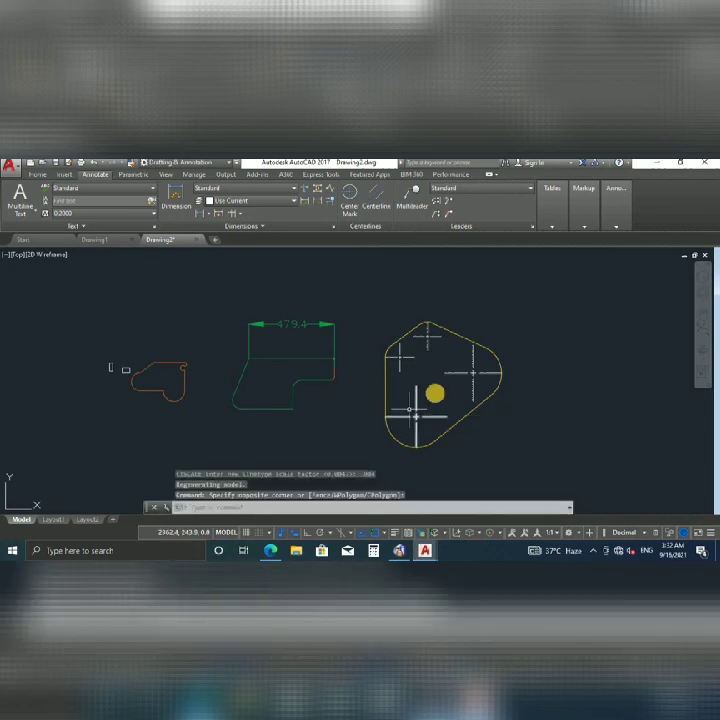
click(446, 379)
click(446, 378)
click(410, 409)
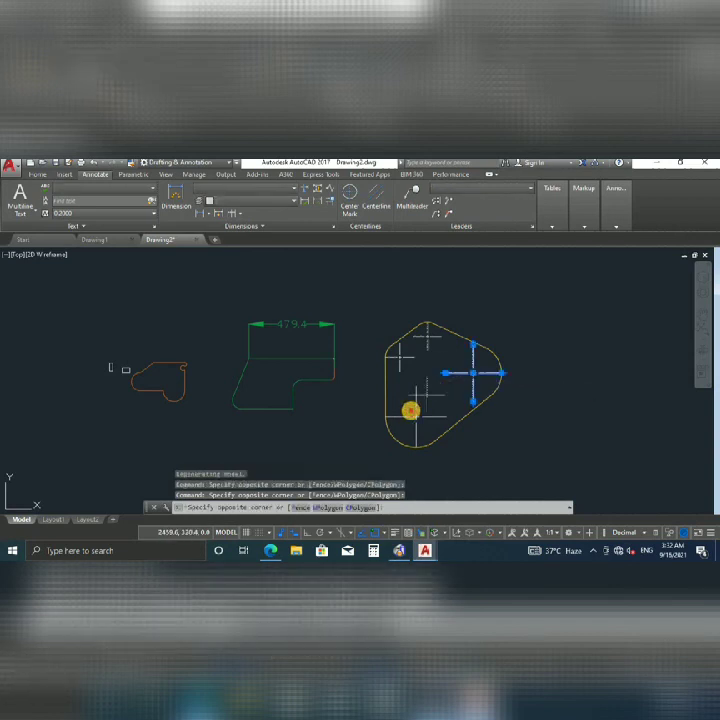
click(410, 411)
key(Escape)
key(Escape)
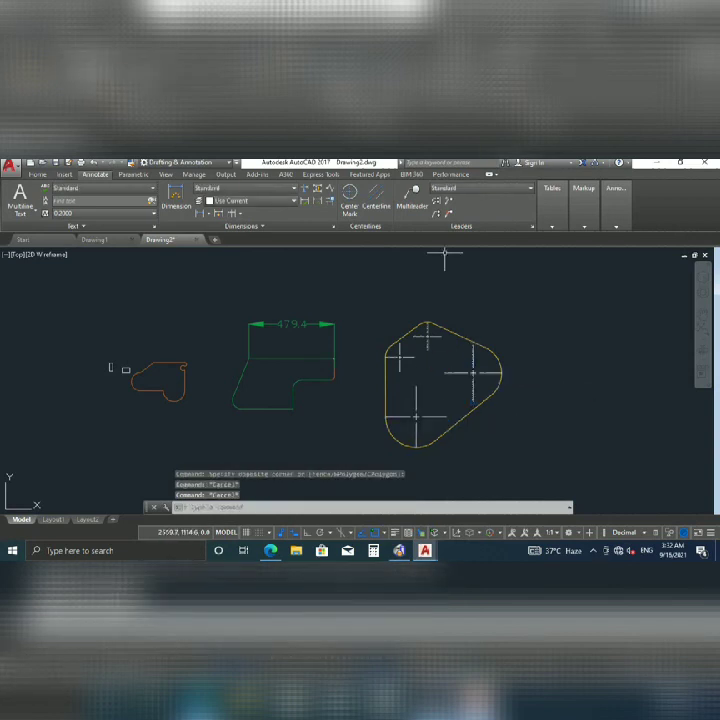
Pick orange-brown from the Home tab colour list, then close the list unchanged.
click(35, 175)
click(518, 188)
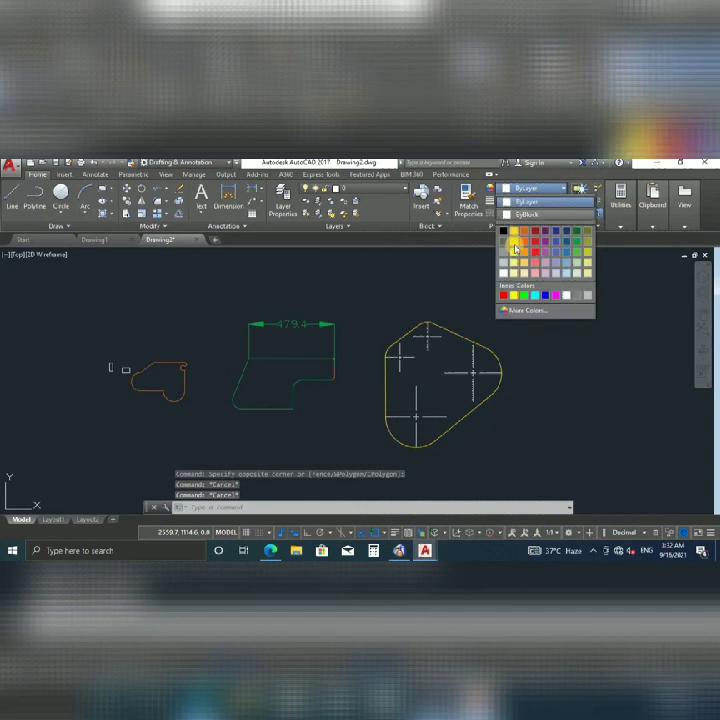
click(516, 237)
click(437, 388)
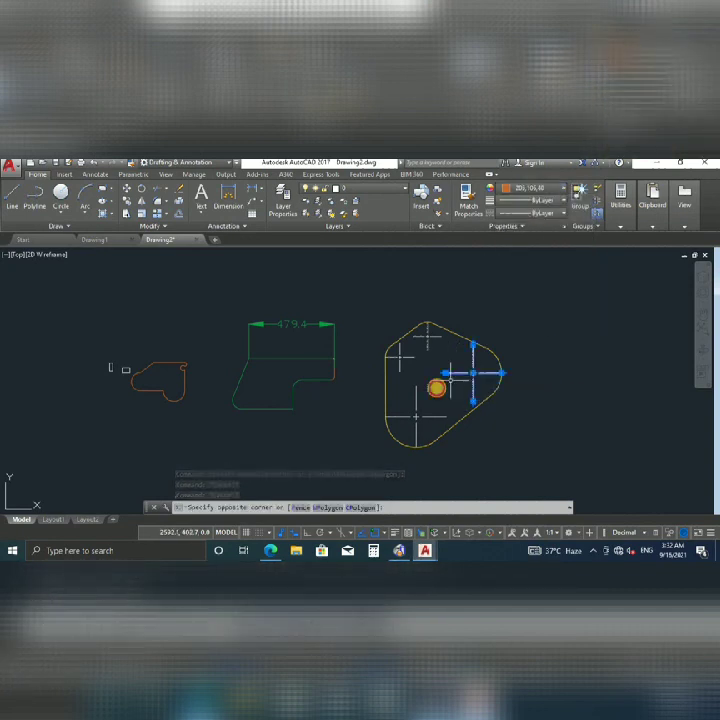
key(Escape)
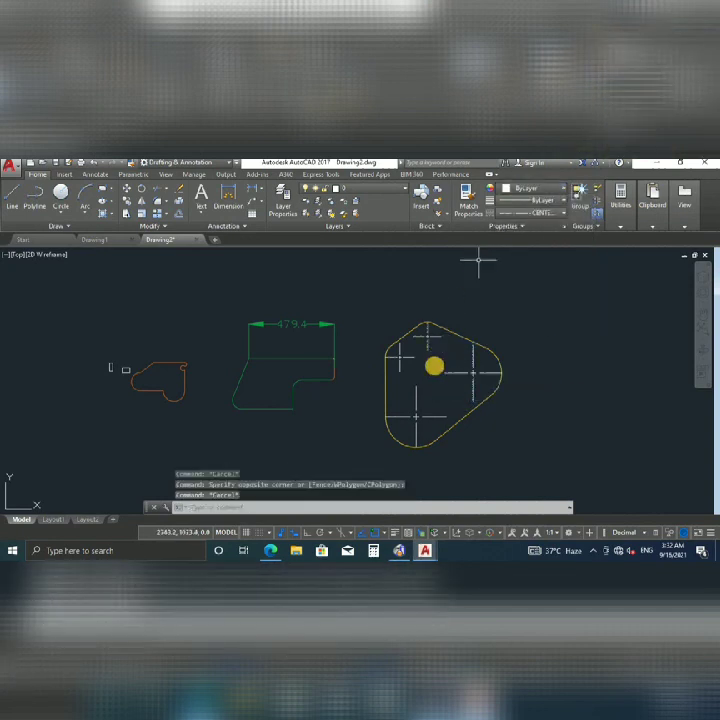
click(519, 188)
click(520, 390)
Window-select the lower, lower-left and top centre-mark lines inside the yellow outline.
click(462, 361)
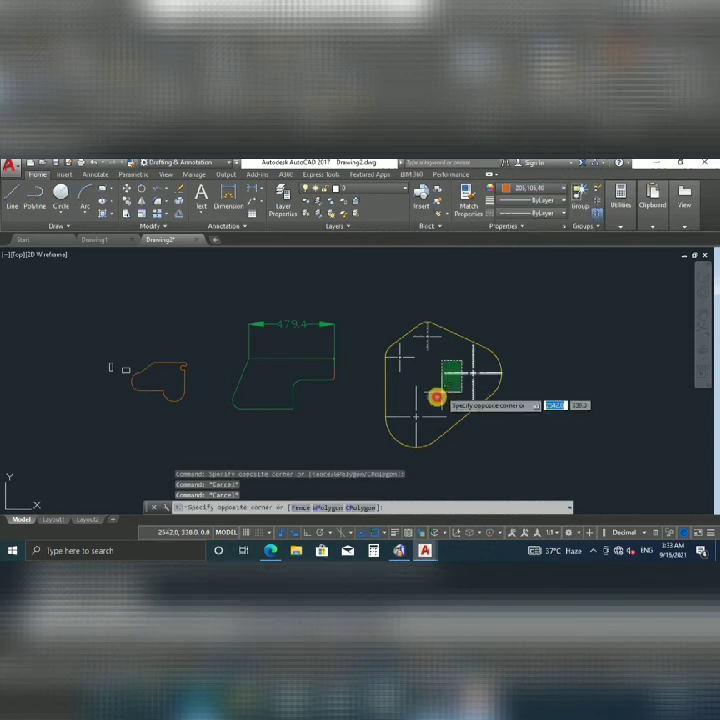
click(434, 397)
click(426, 393)
click(402, 418)
click(405, 362)
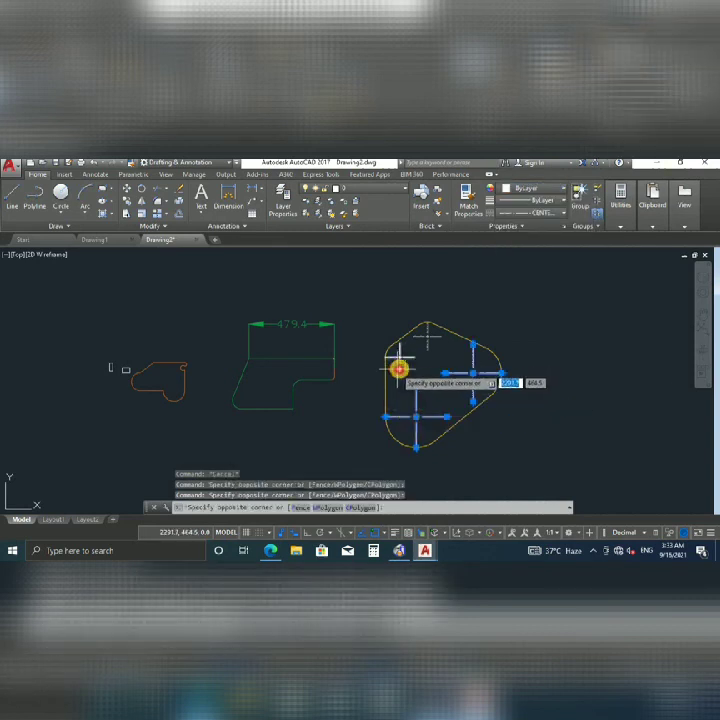
click(431, 343)
Change the selected centre marks' colour to yellow and clear the selection.
click(525, 190)
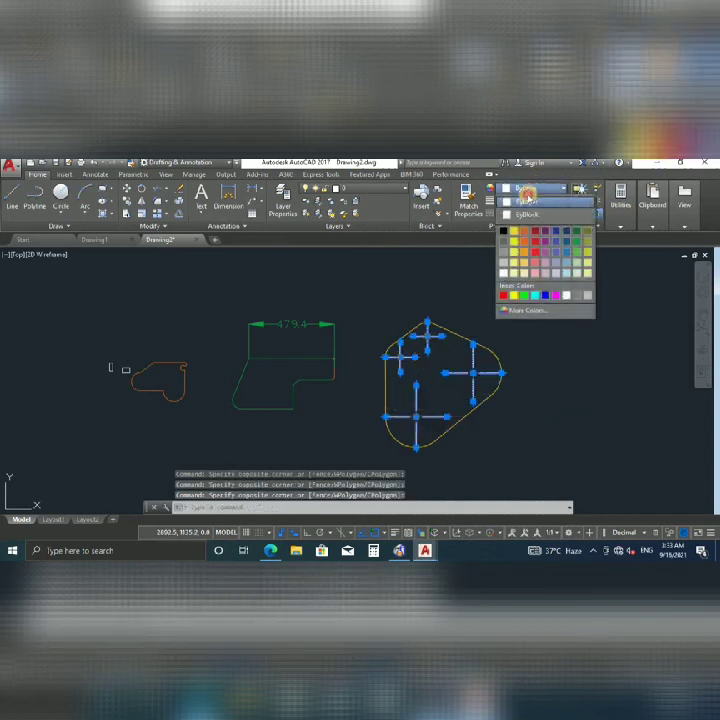
click(524, 190)
click(524, 190)
click(524, 190)
click(524, 190)
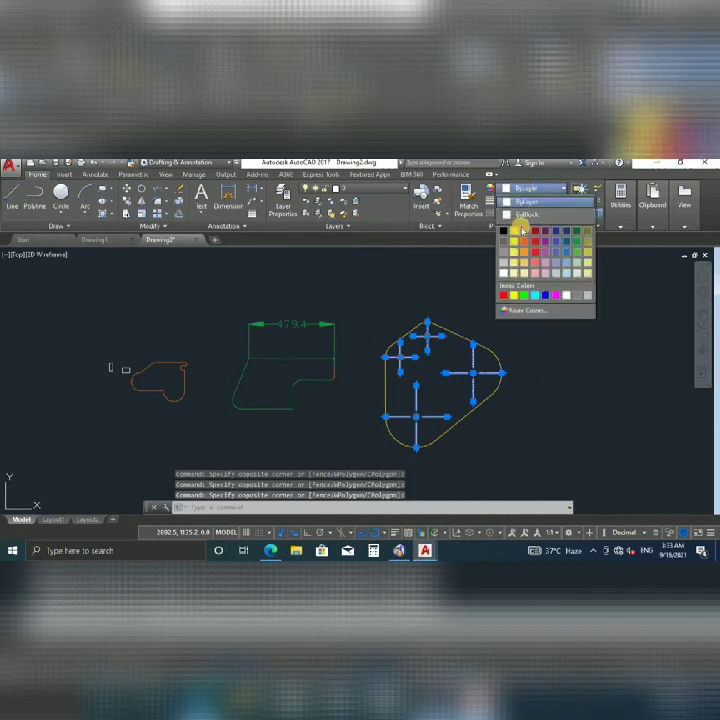
click(514, 242)
key(Escape)
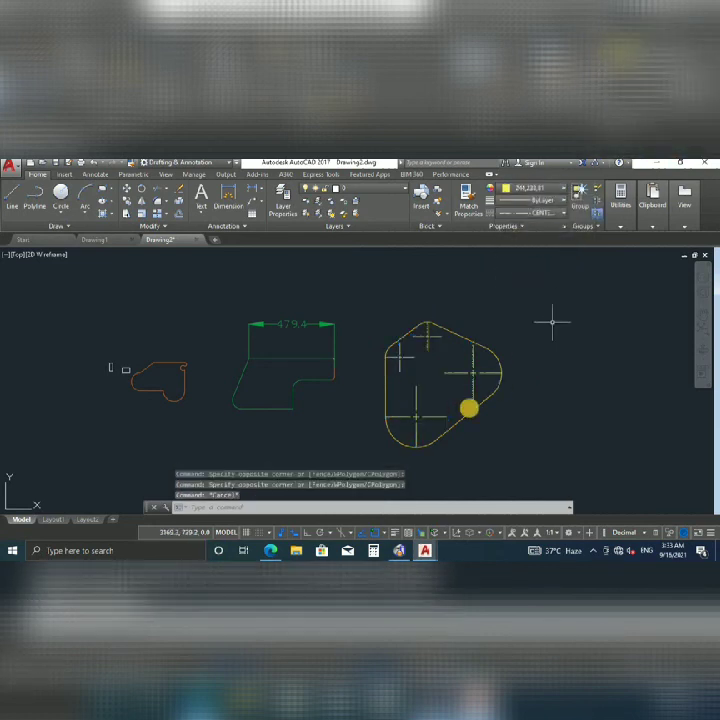
scroll(408, 373, down, 2)
scroll(418, 378, up, 2)
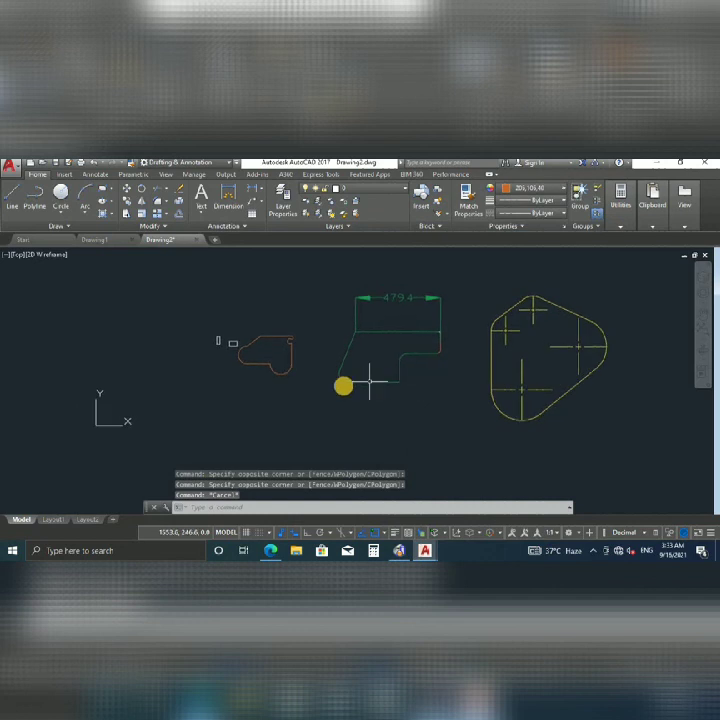
Colour the small mark beside the profile orange to match it.
scroll(241, 350, up, 1)
scroll(238, 349, up, 1)
scroll(246, 349, down, 1)
click(254, 343)
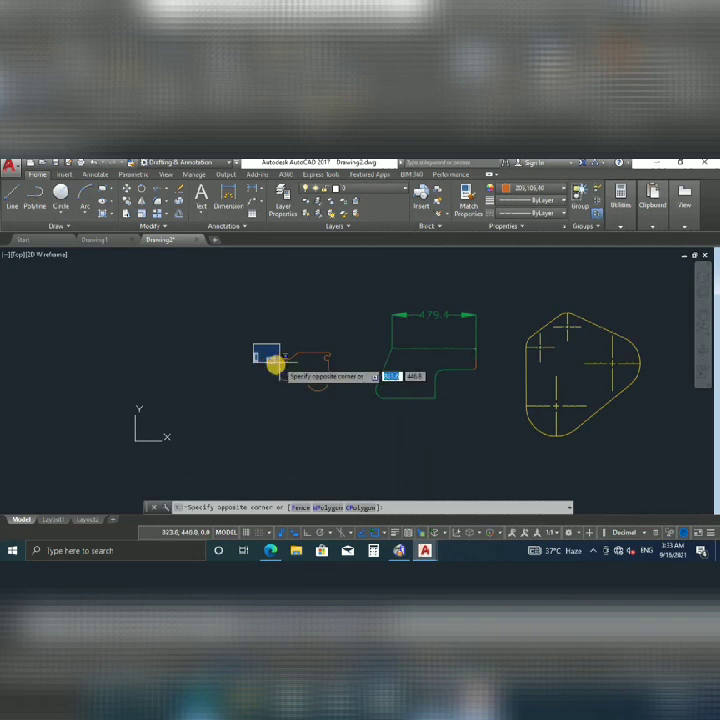
click(267, 354)
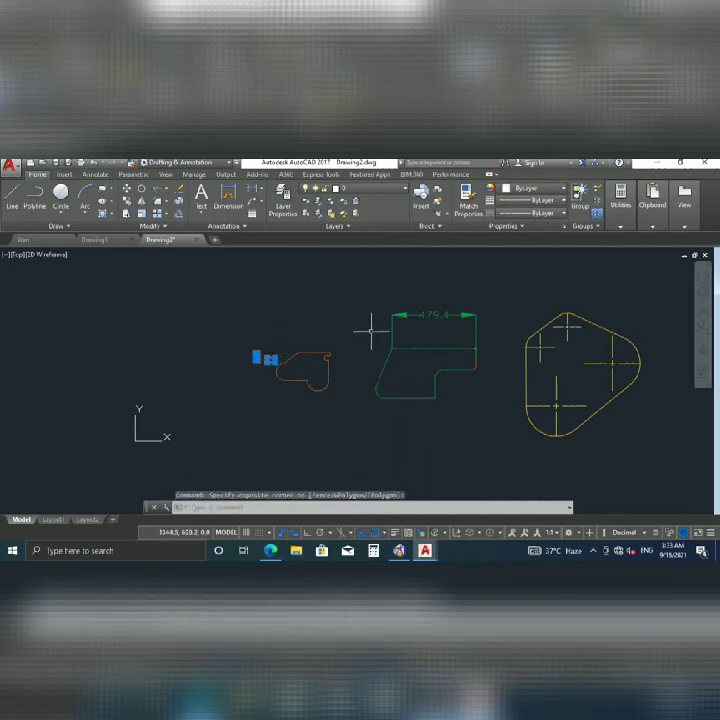
click(535, 190)
click(515, 232)
key(Escape)
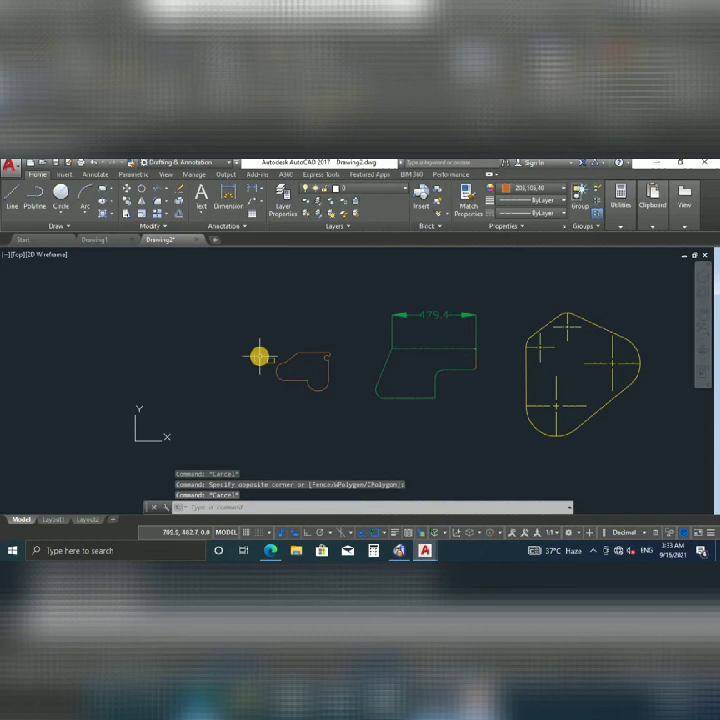
Move the UCS origin to the lower-left corner of the drawing area.
scroll(421, 367, down, 3)
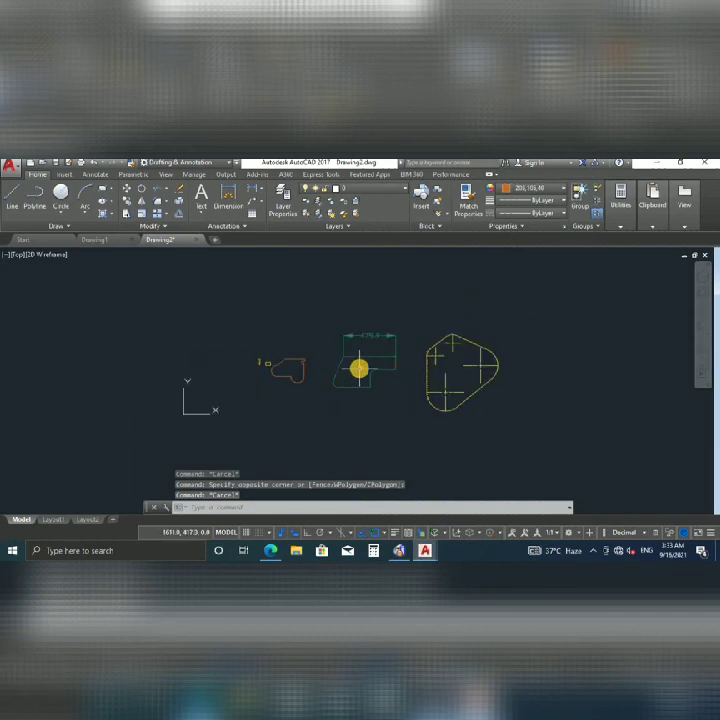
click(166, 428)
click(168, 427)
click(157, 432)
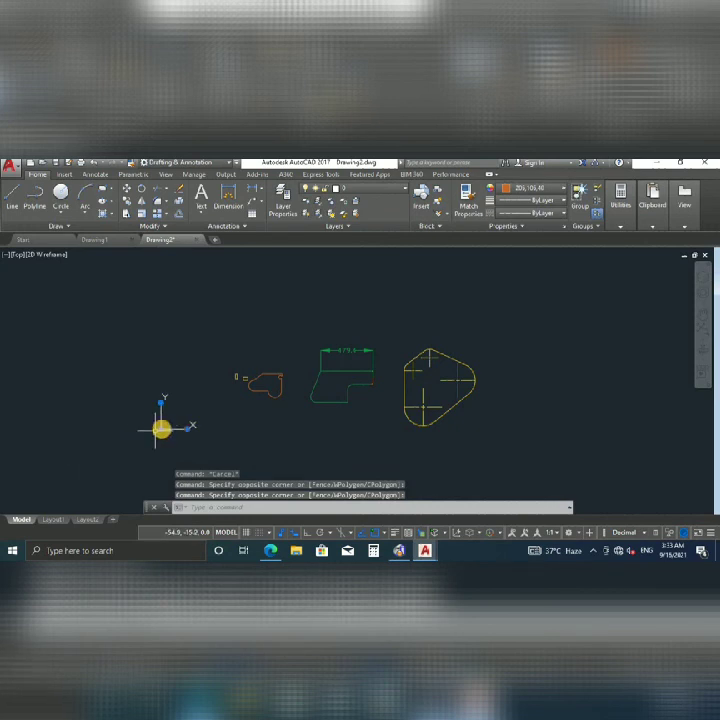
click(161, 429)
click(25, 497)
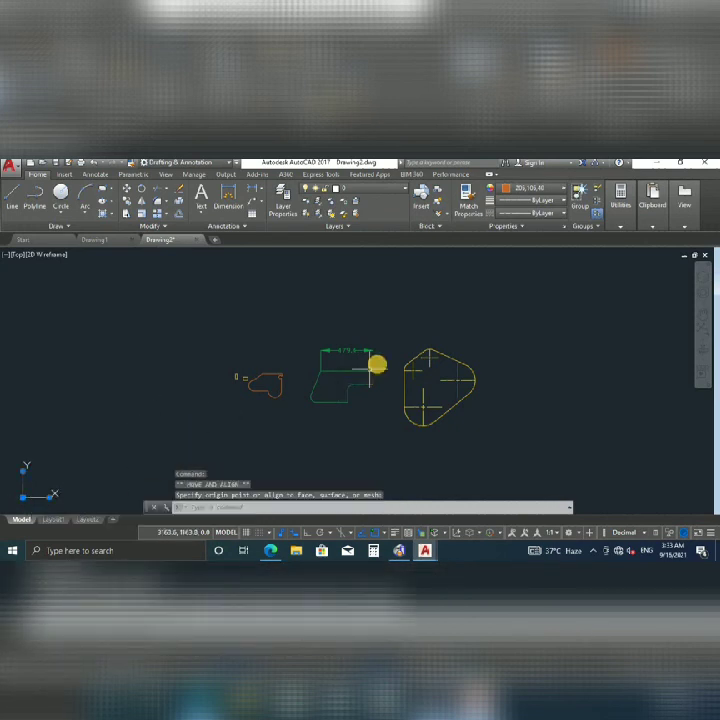